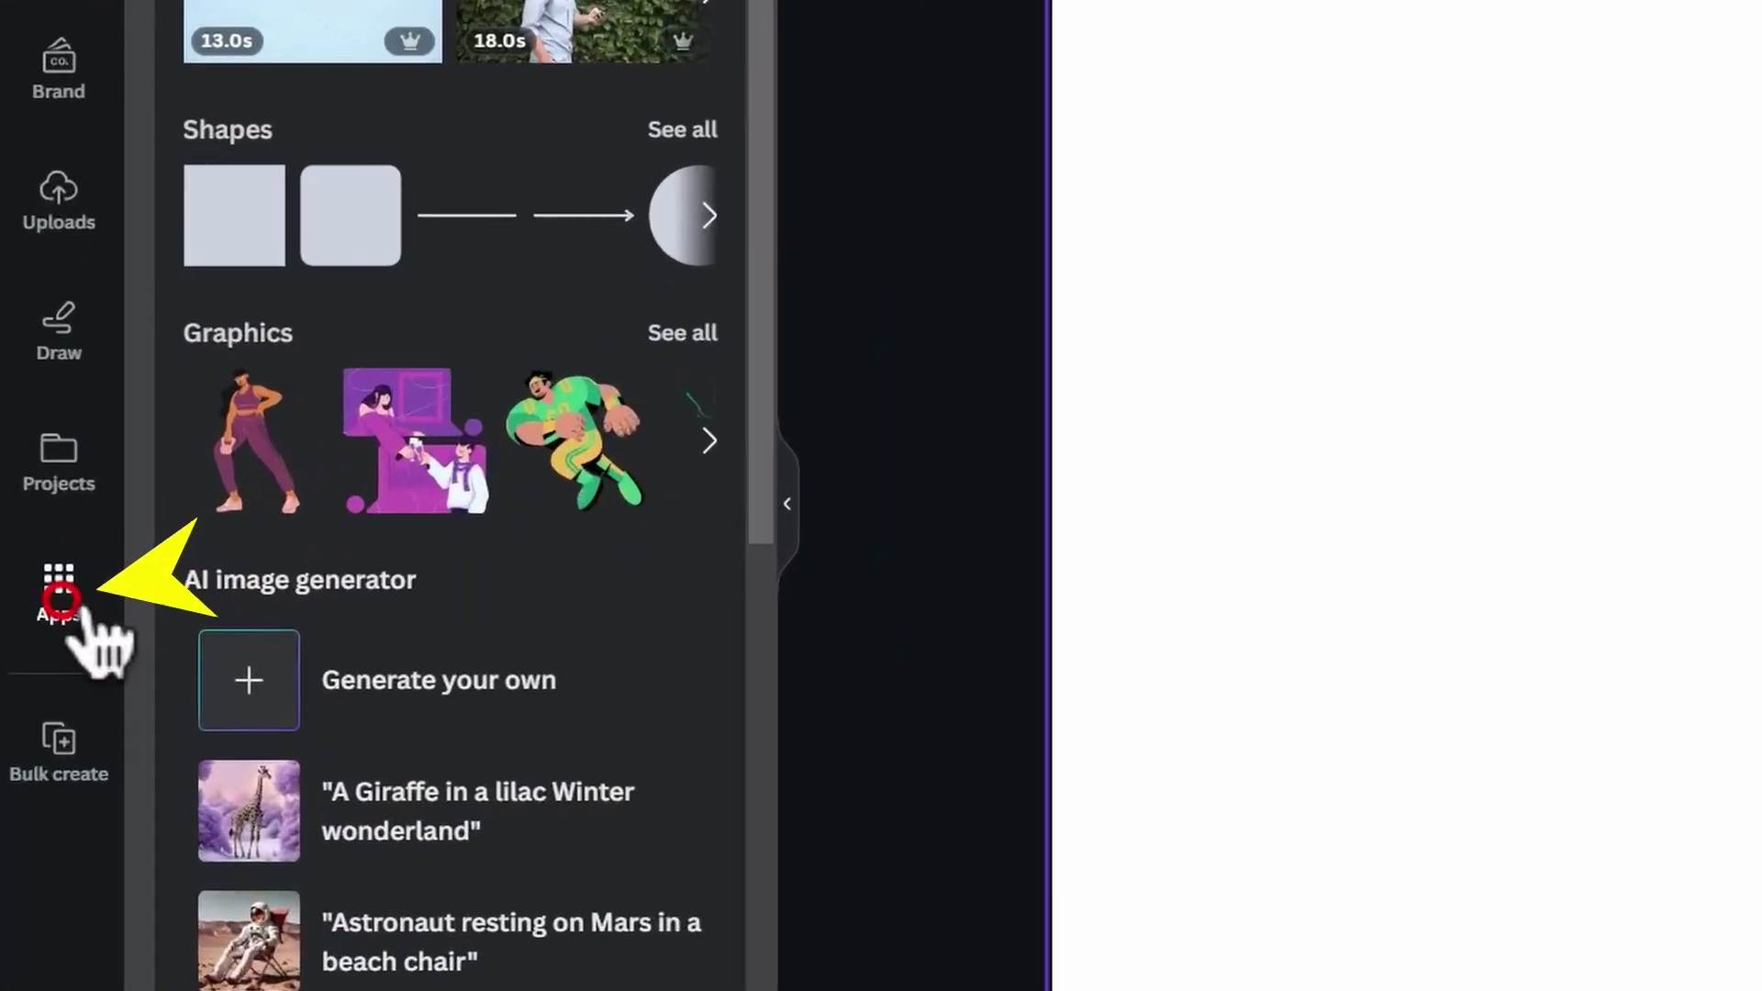
# Step: Open the Magic Media app from the Apps search and switch to its Videos tab
pyautogui.click(60, 598)
pyautogui.click(480, 0)
pyautogui.write('magic media')
pyautogui.click(272, 0)
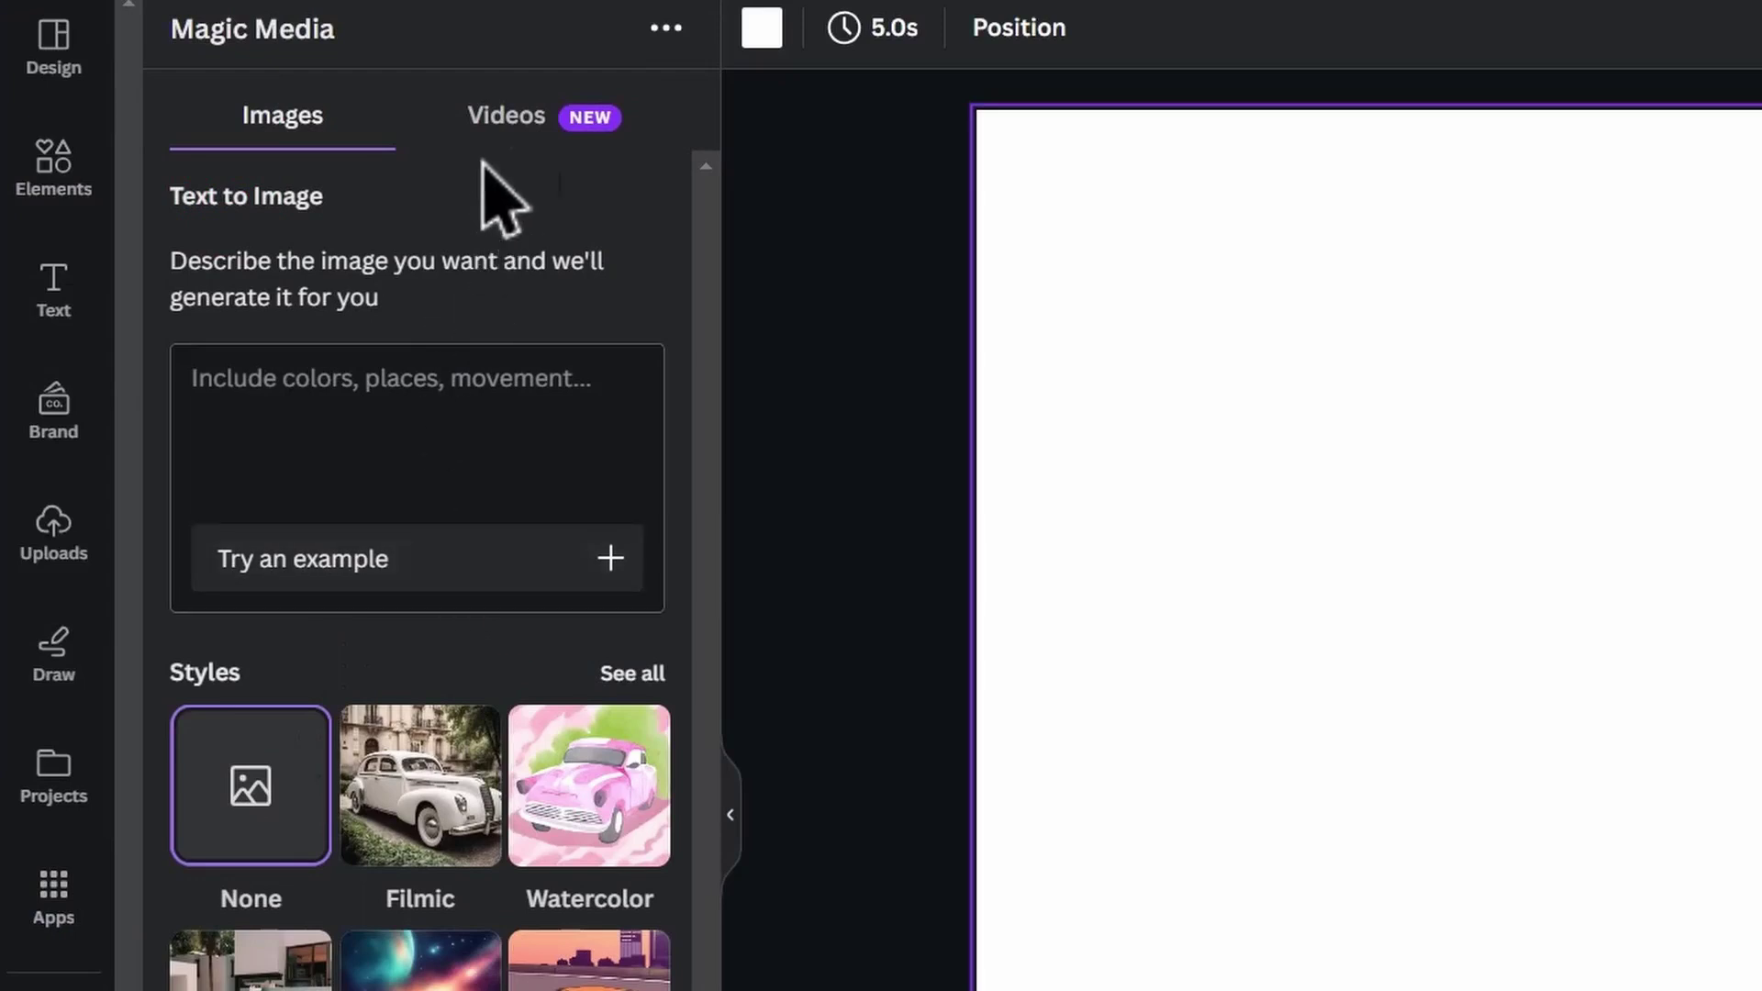
pyautogui.click(500, 122)
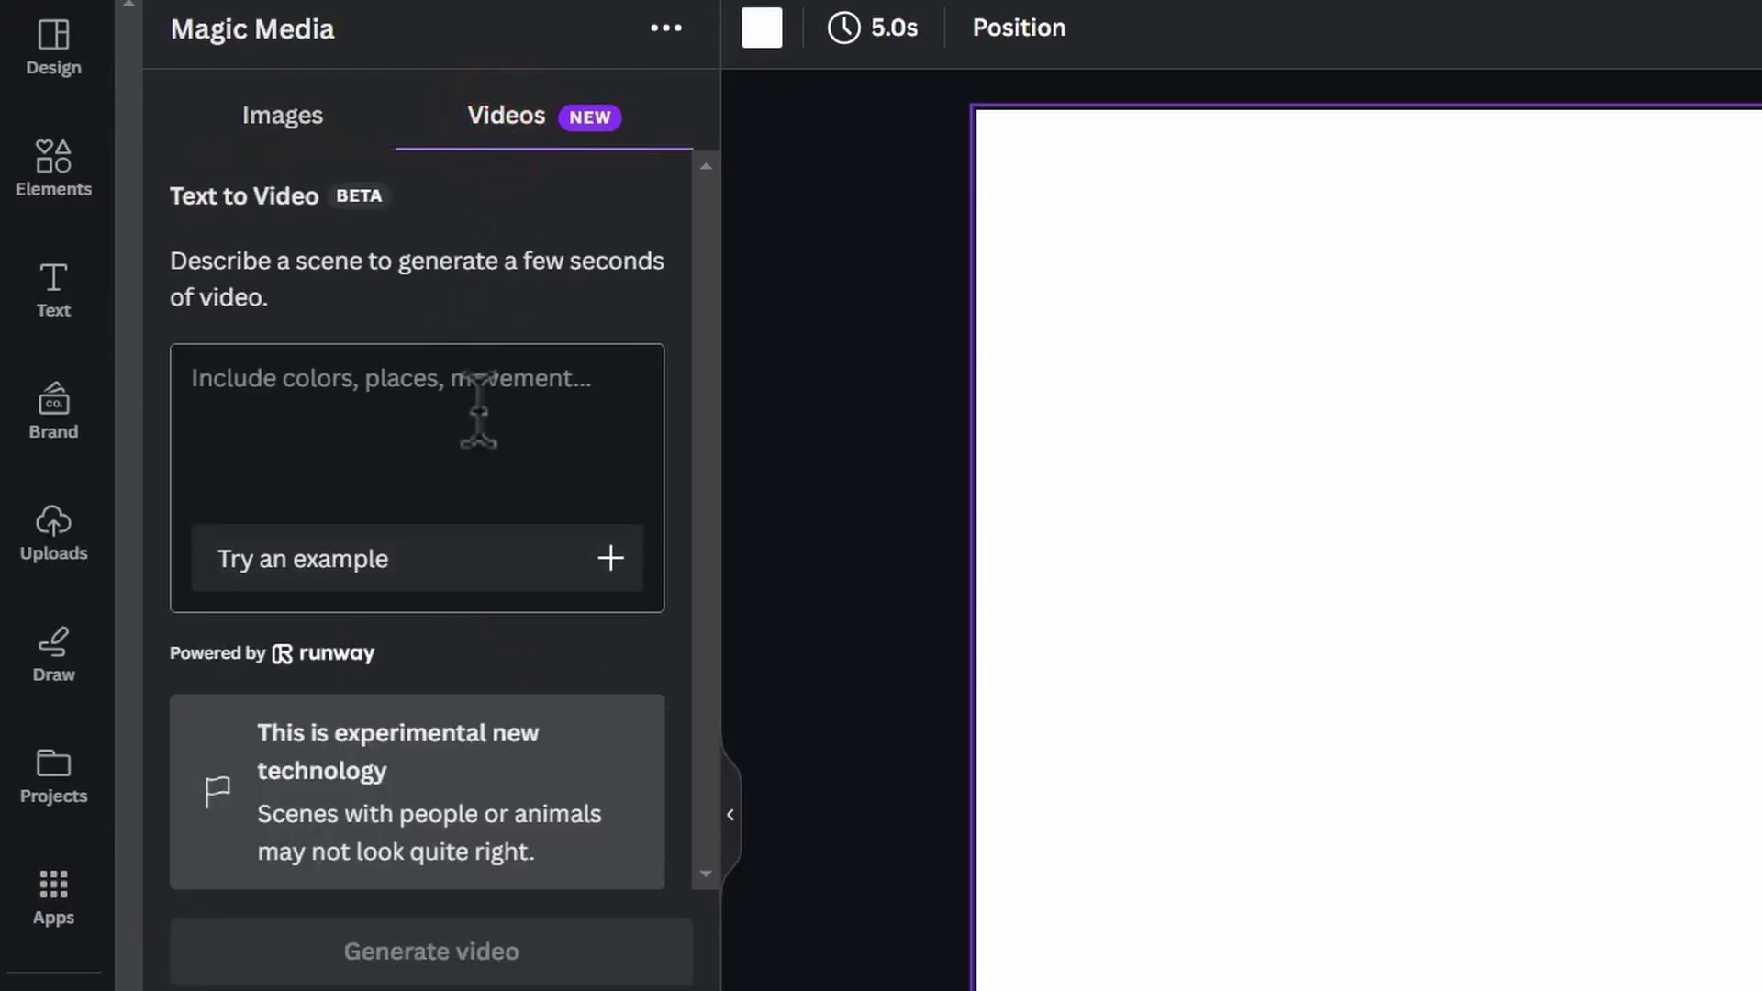
# Step: Generate the sports car forest video, add it to the page, play it, and paste a revised prompt
pyautogui.click(565, 473)
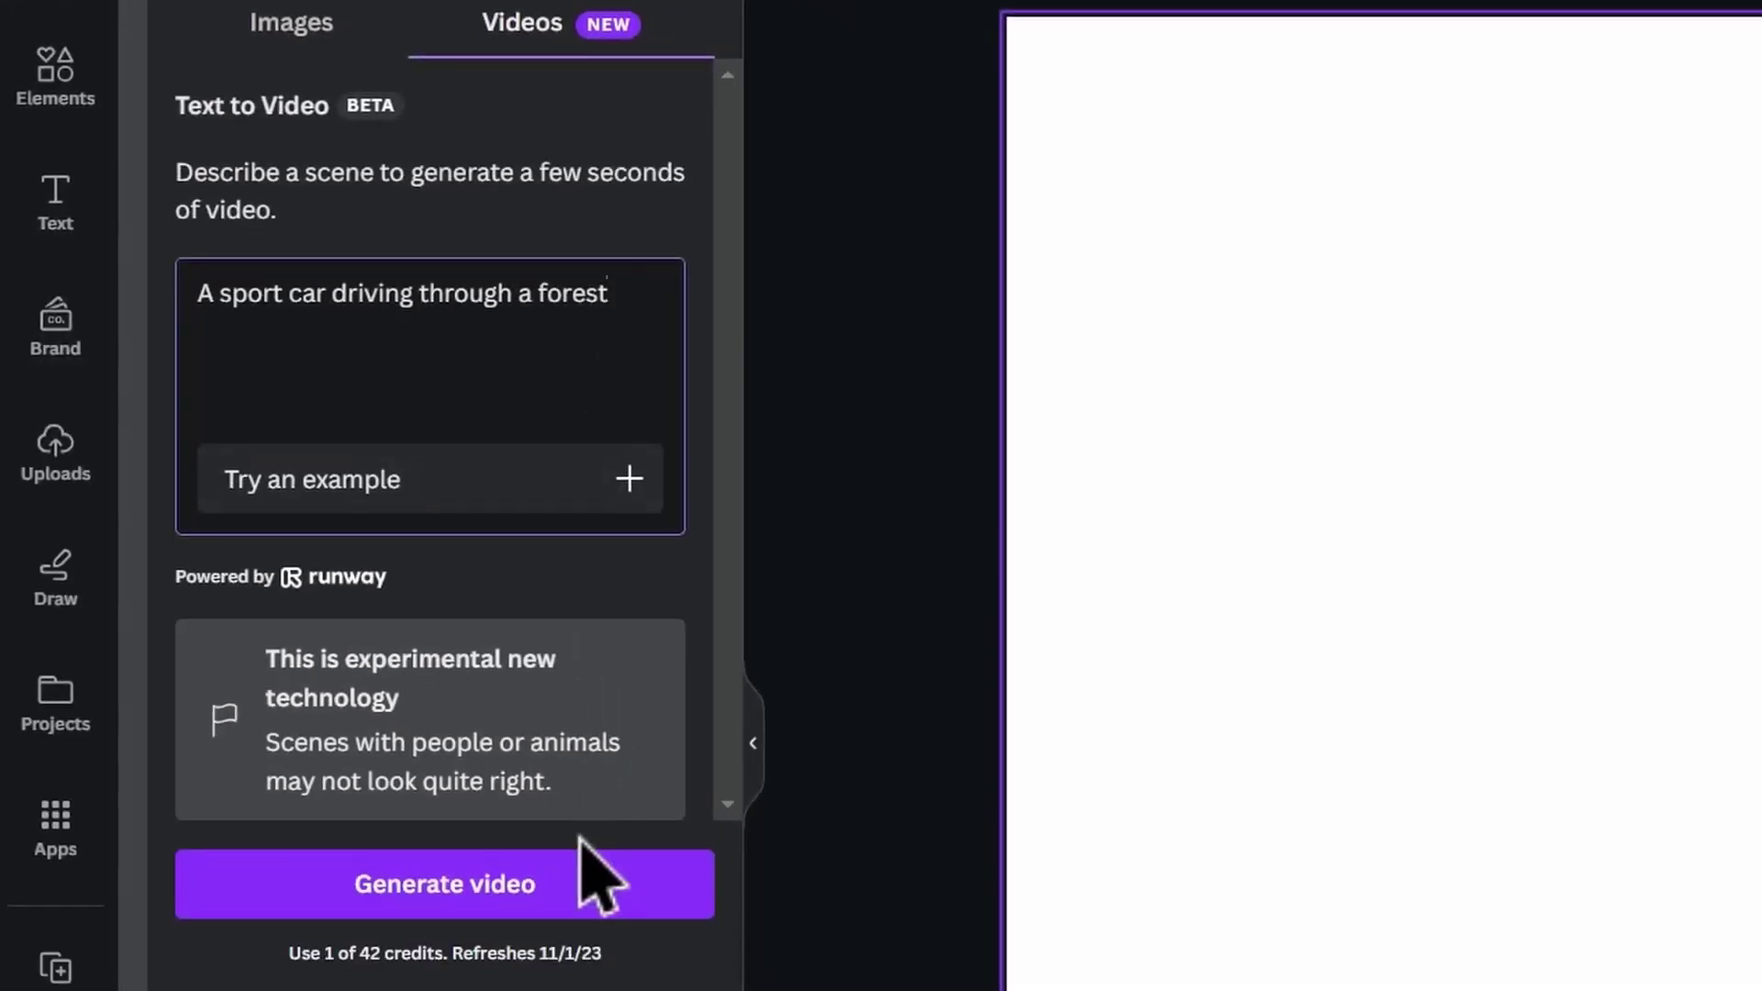
pyautogui.click(604, 881)
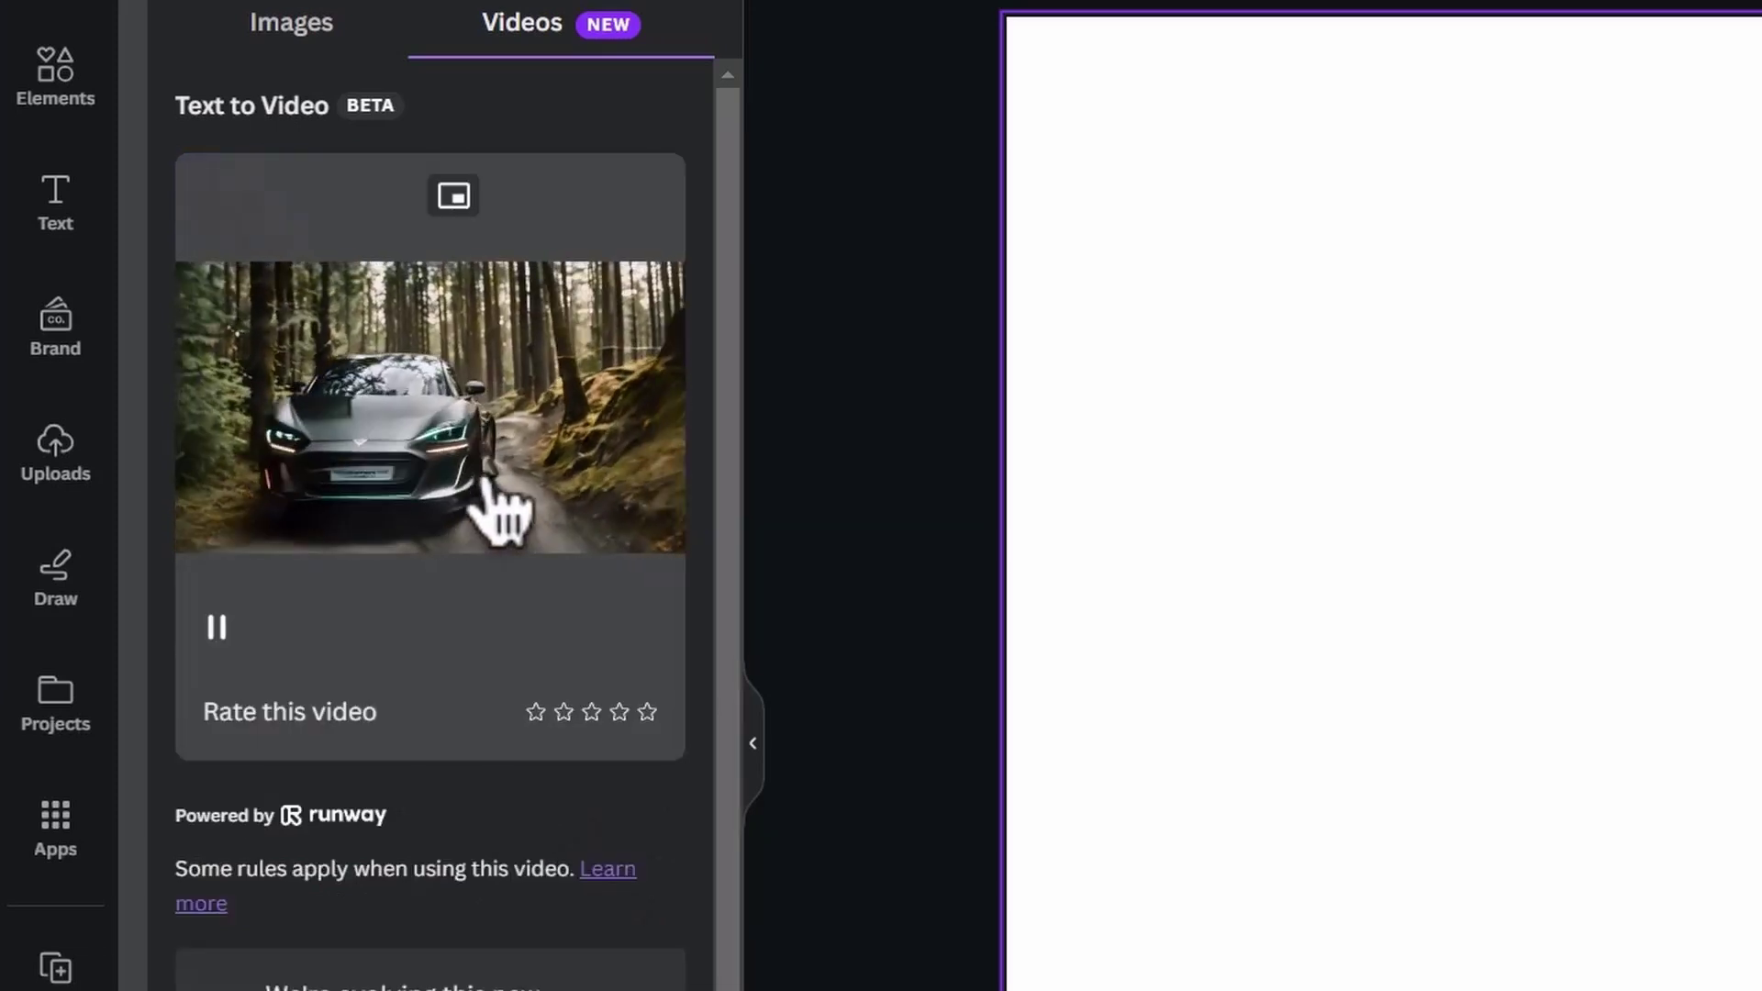
pyautogui.click(503, 500)
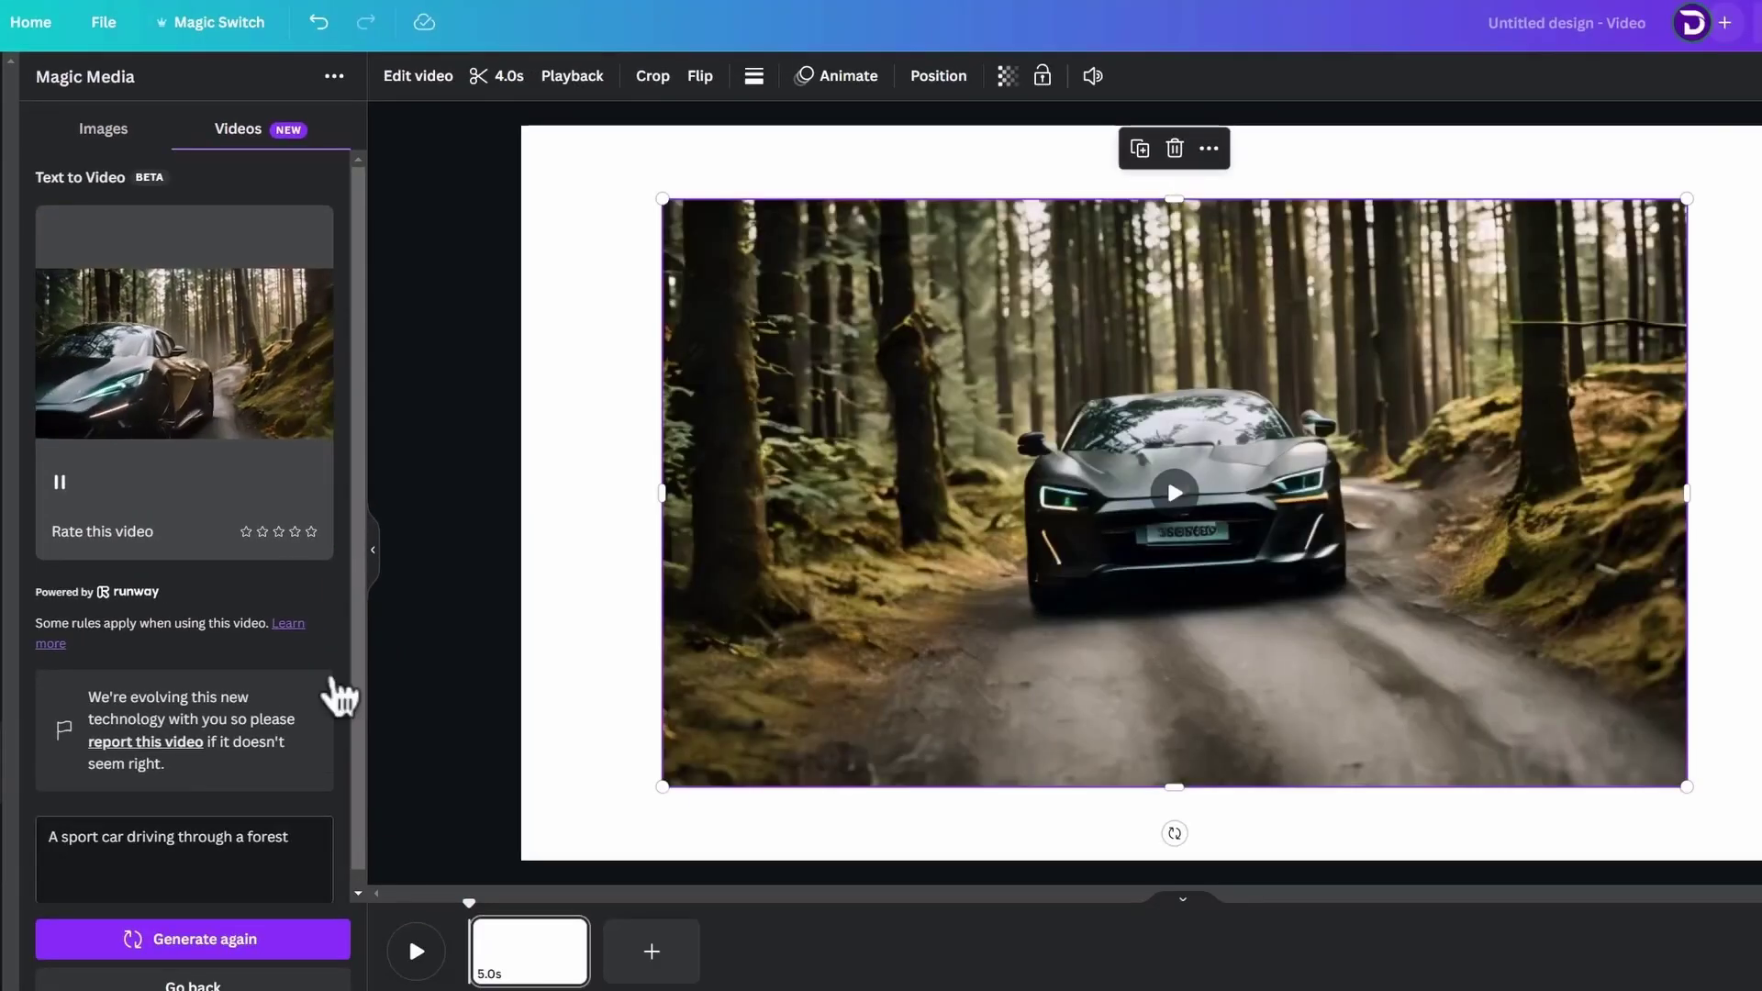
pyautogui.click(417, 951)
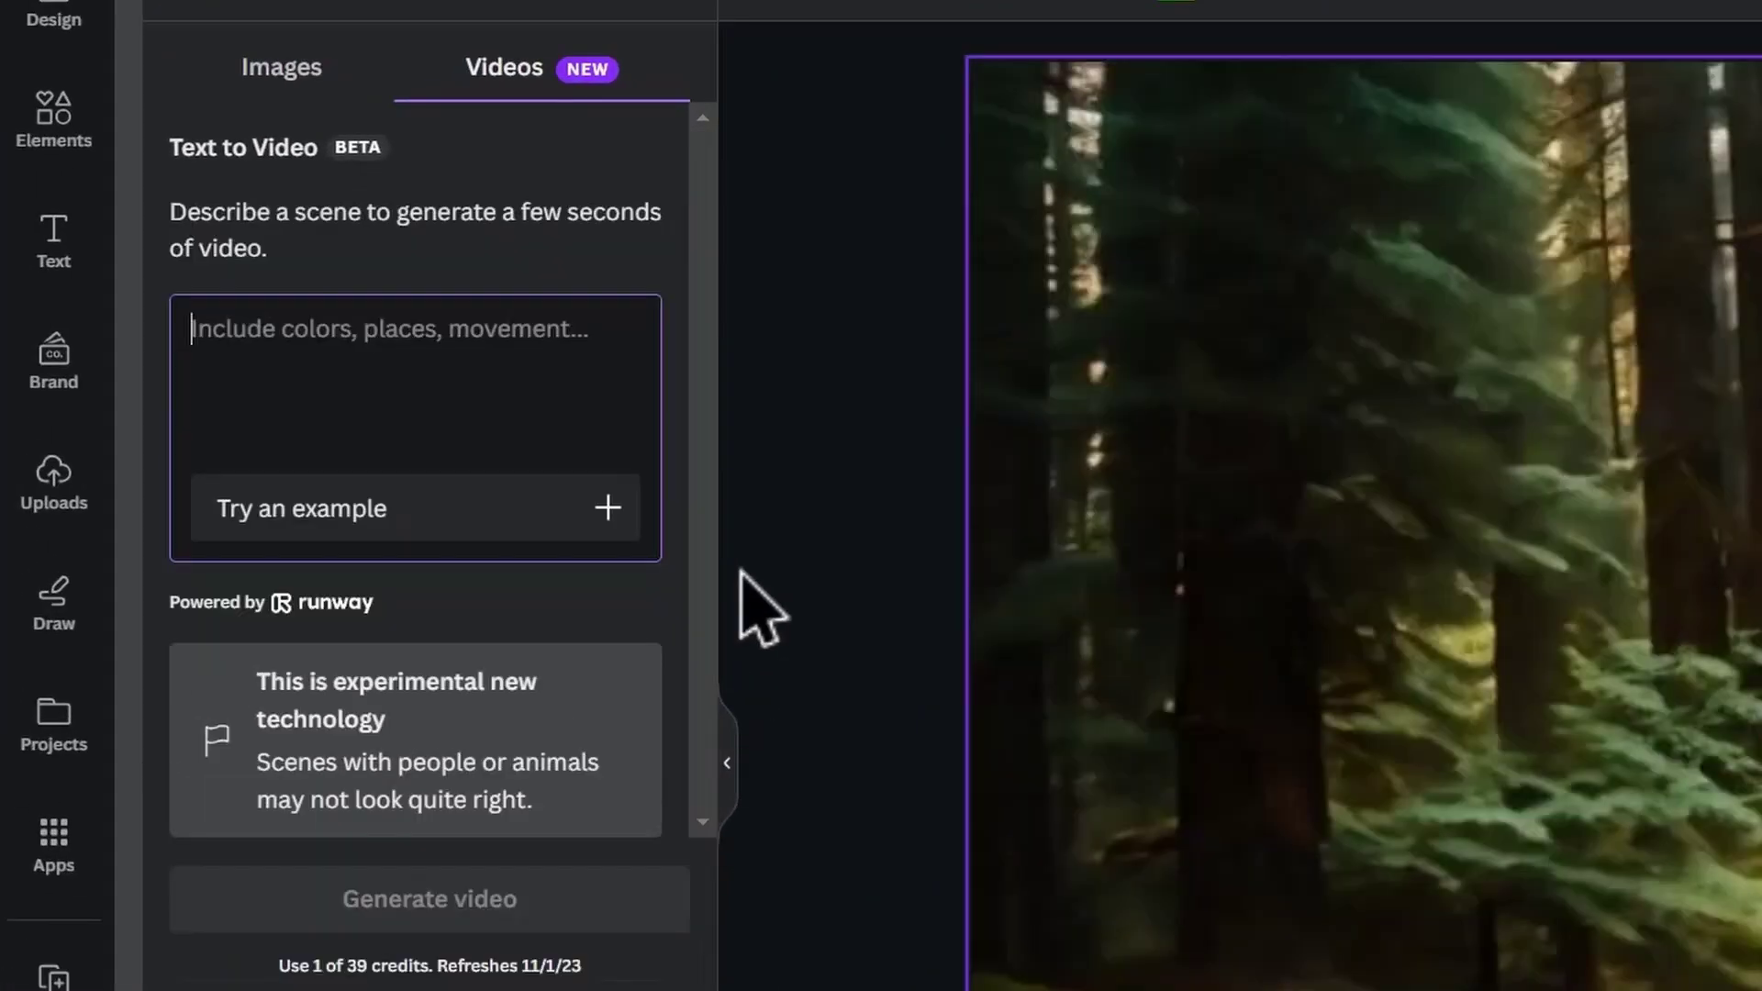
pyautogui.write('A sport car driving through a forest')
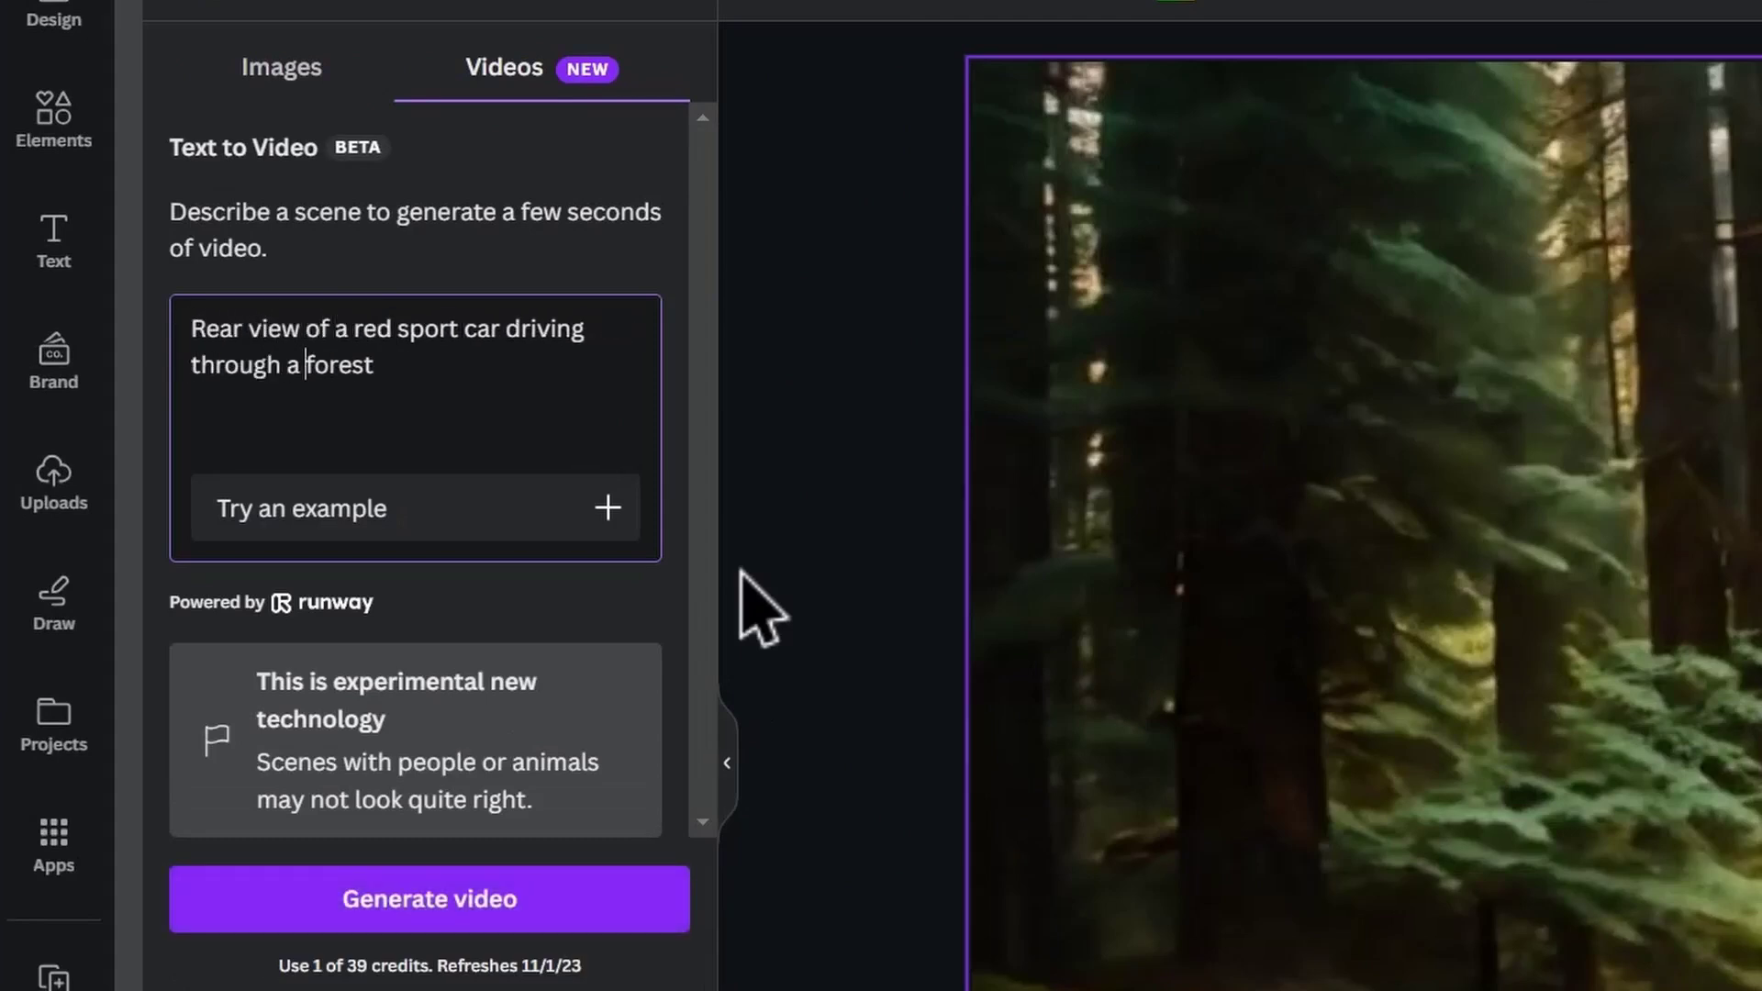
# Step: Add the generated red sports car clip, pause playback, and insert a transition after it
pyautogui.click(607, 895)
pyautogui.click(358, 943)
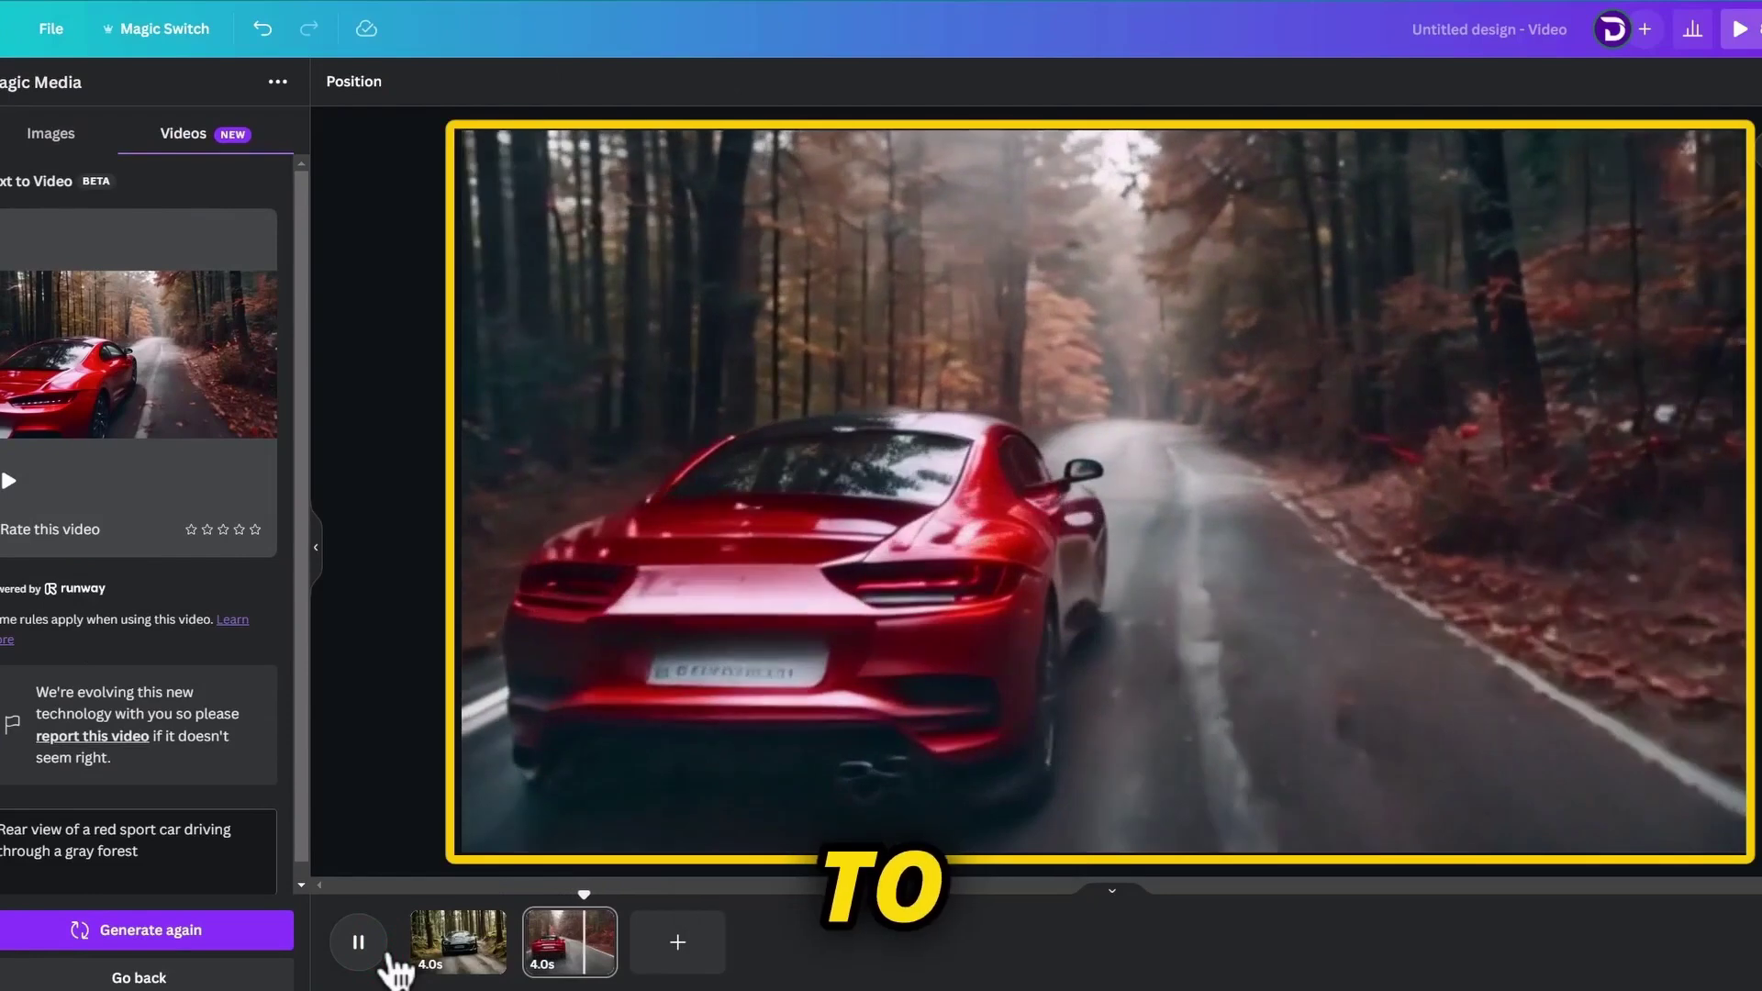
pyautogui.click(358, 943)
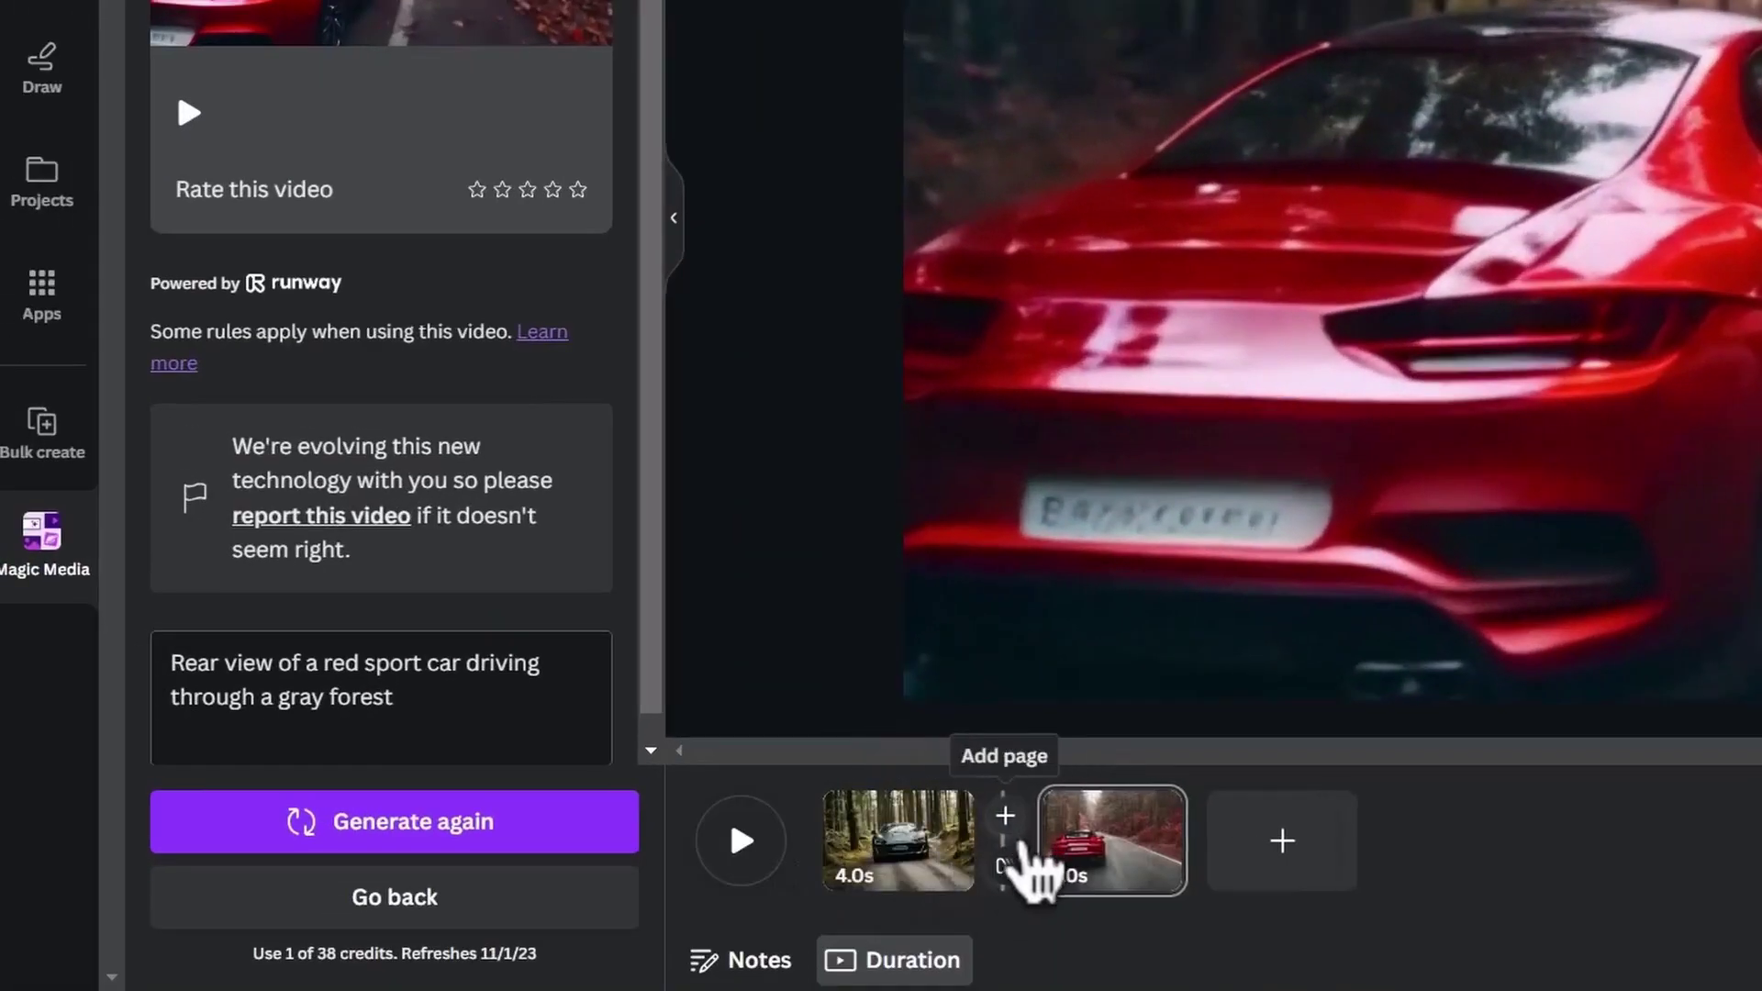
pyautogui.click(1009, 858)
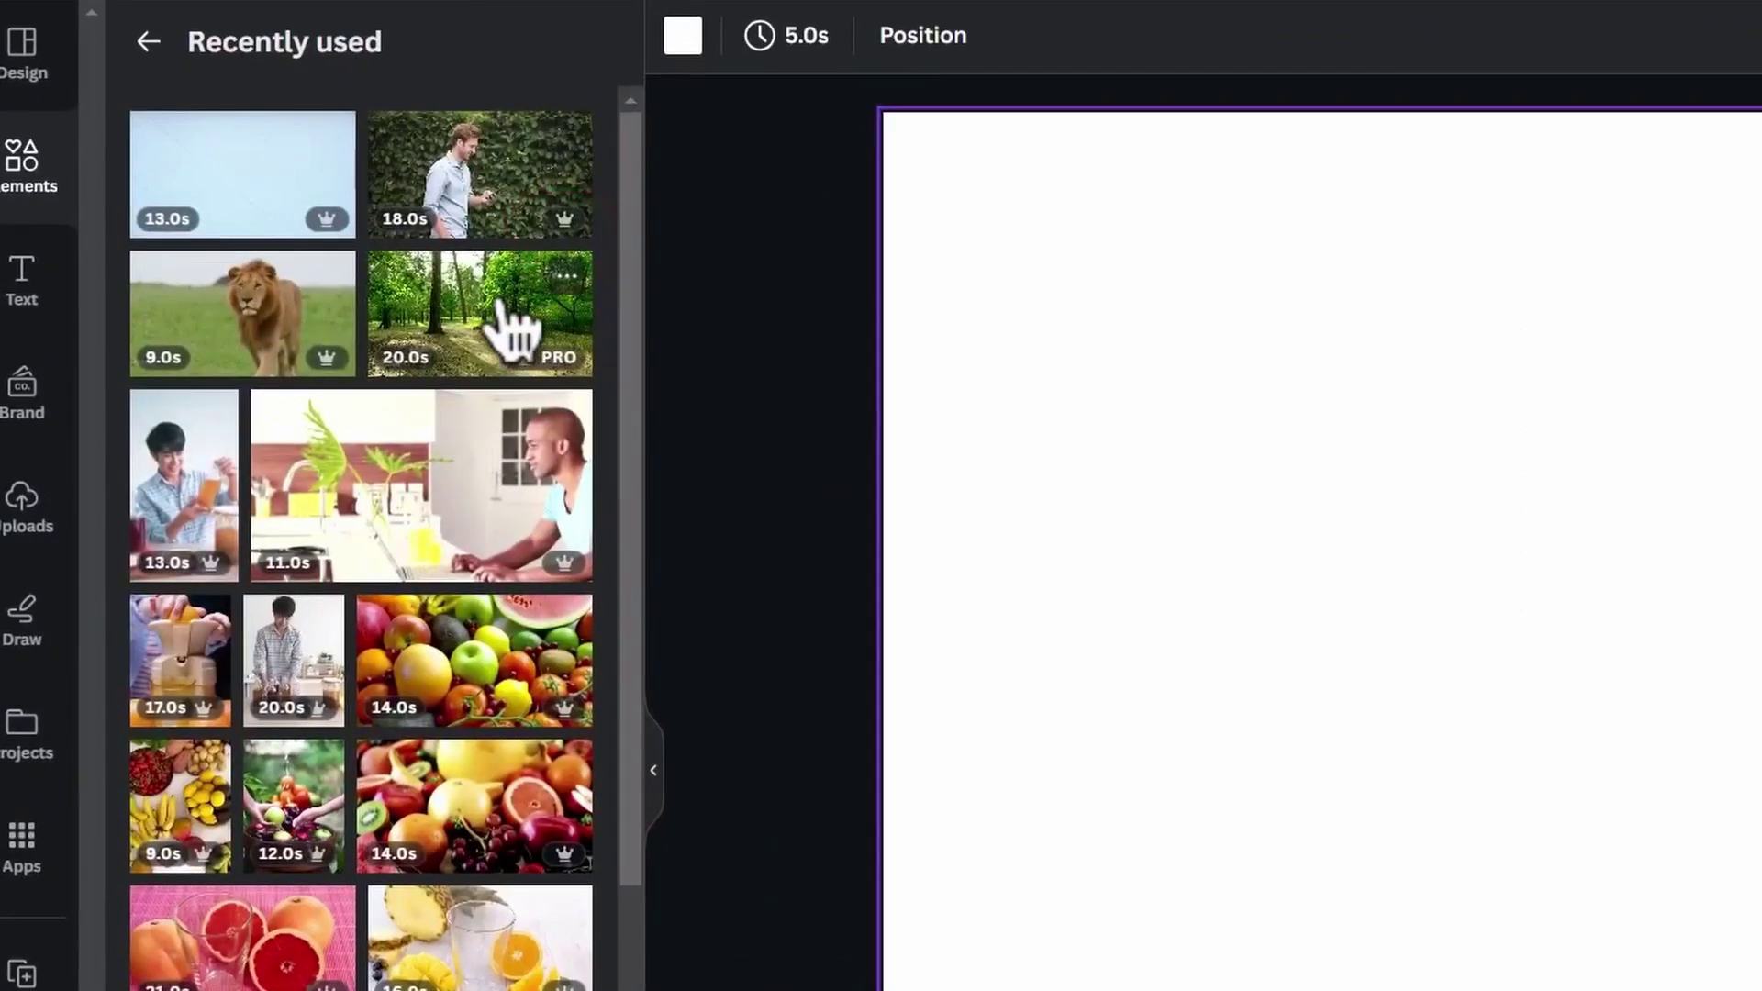
# Step: Place the forest walking clip on the blank page, stretch it to fill the page, and play it
pyautogui.click(478, 293)
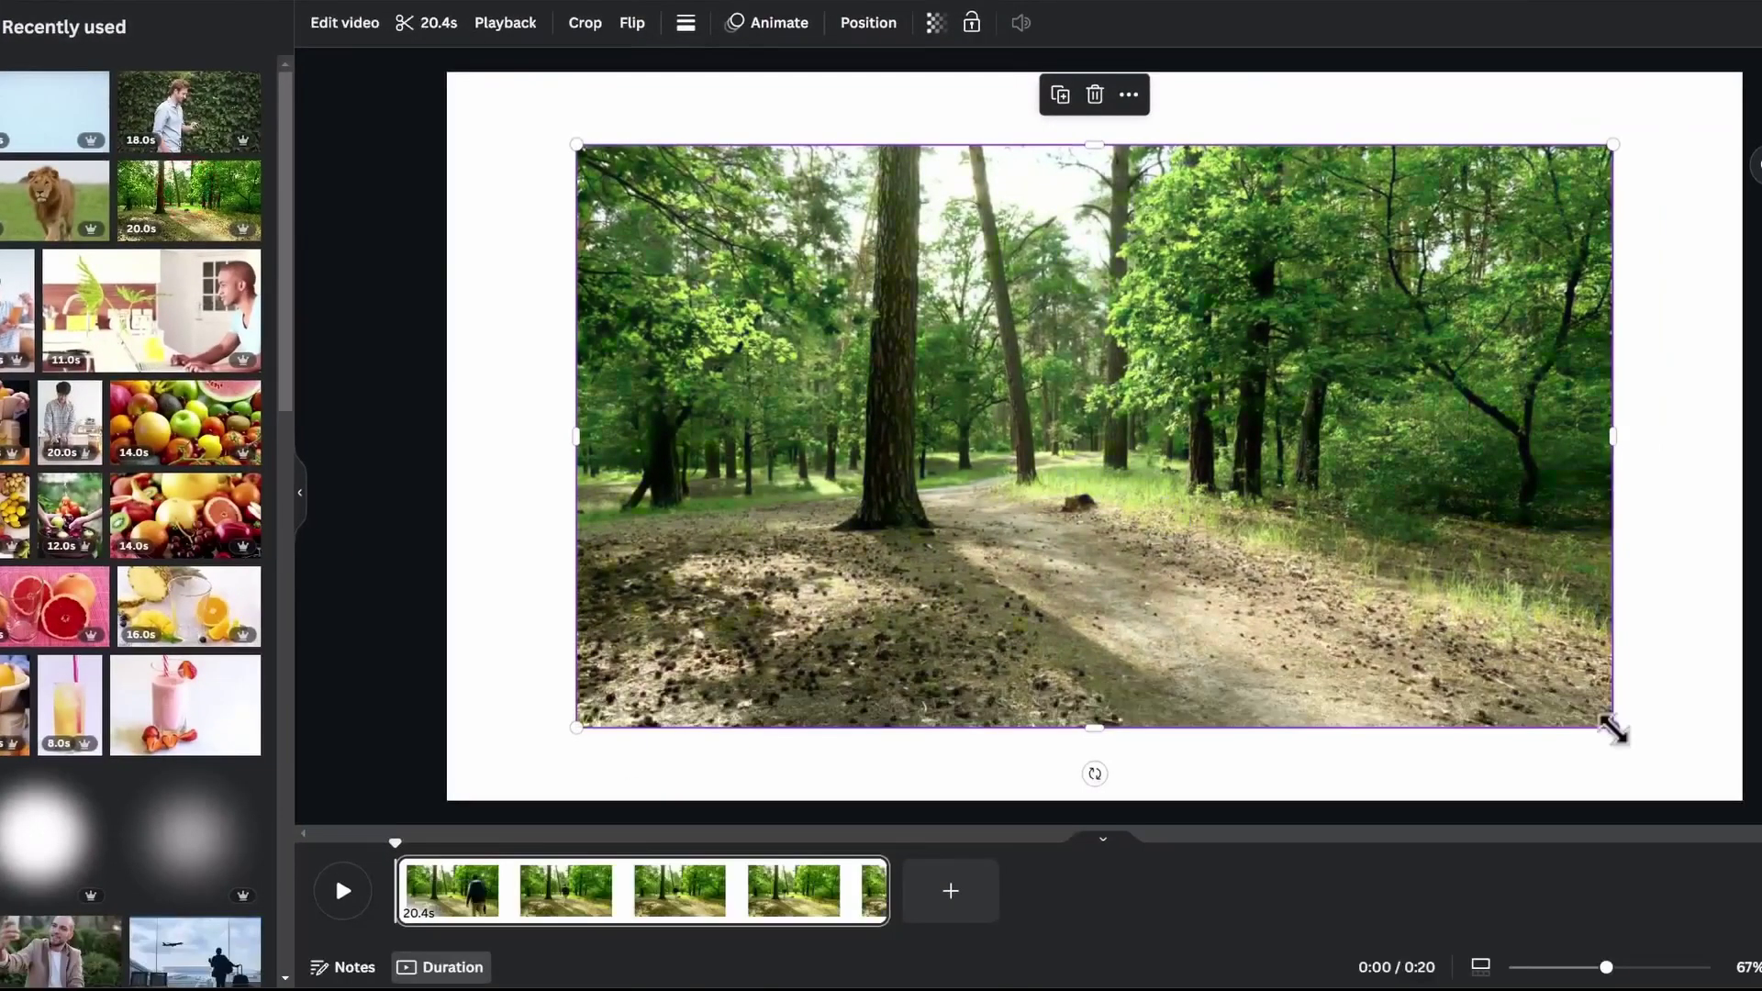
pyautogui.moveTo(1612, 728); pyautogui.dragTo(1719, 803)
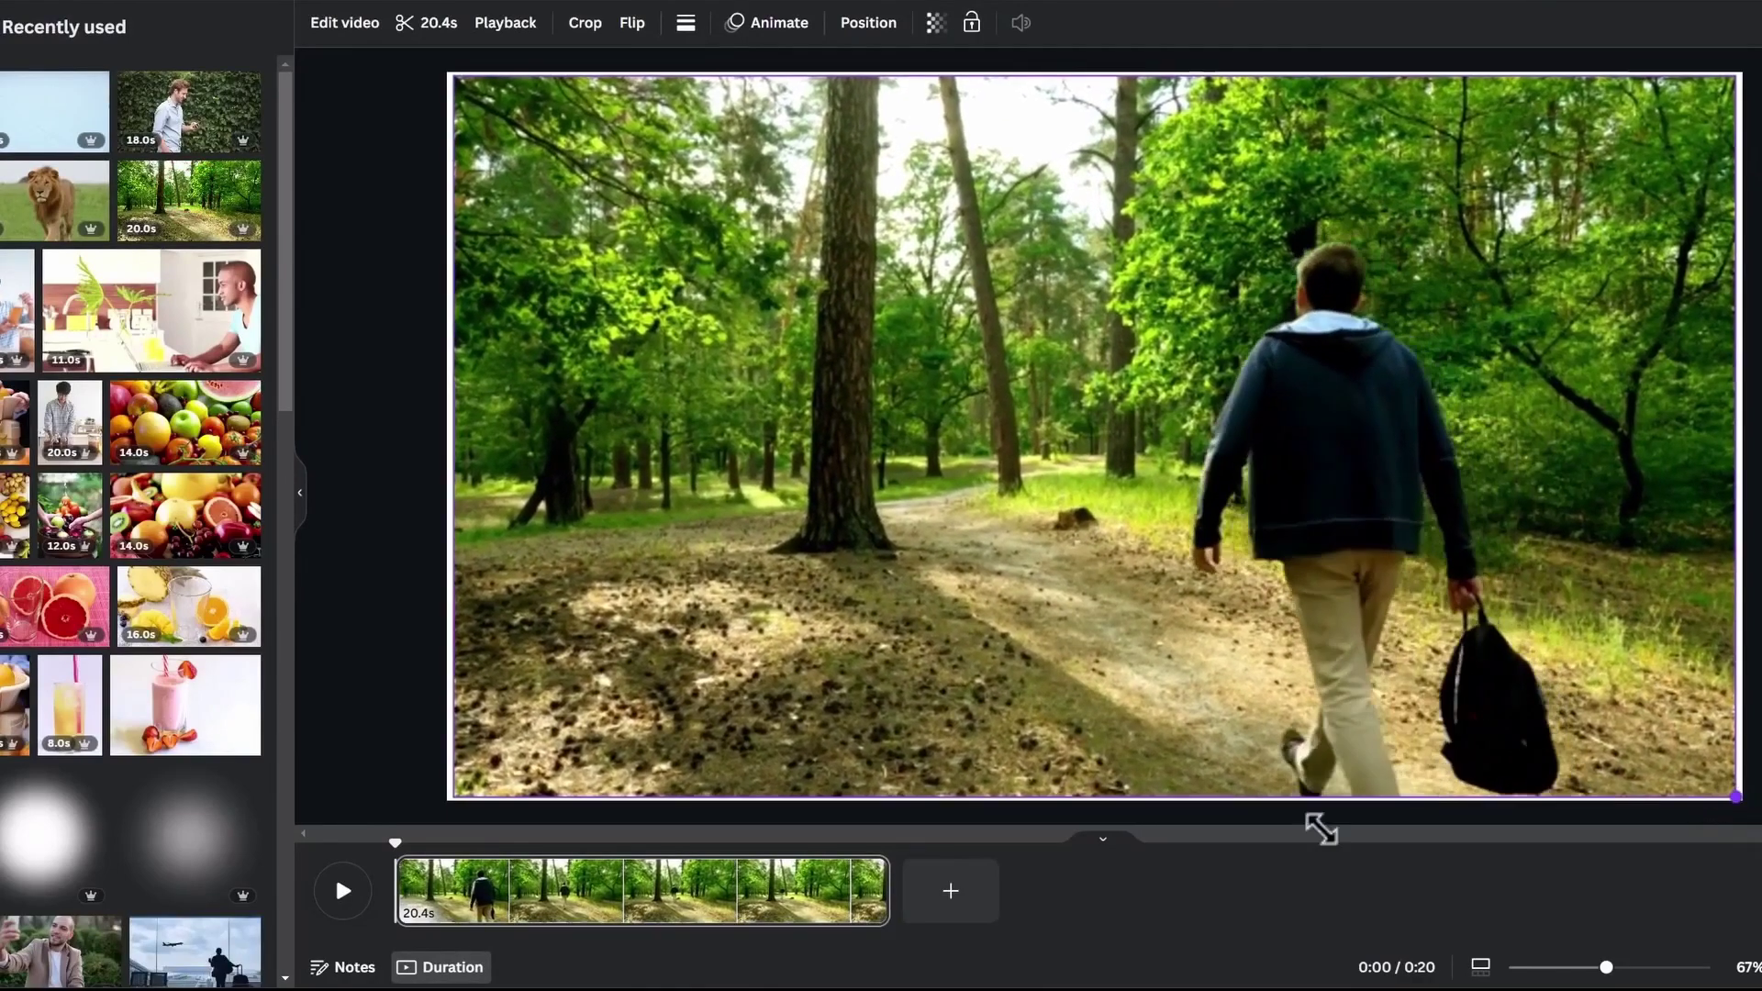
pyautogui.click(358, 894)
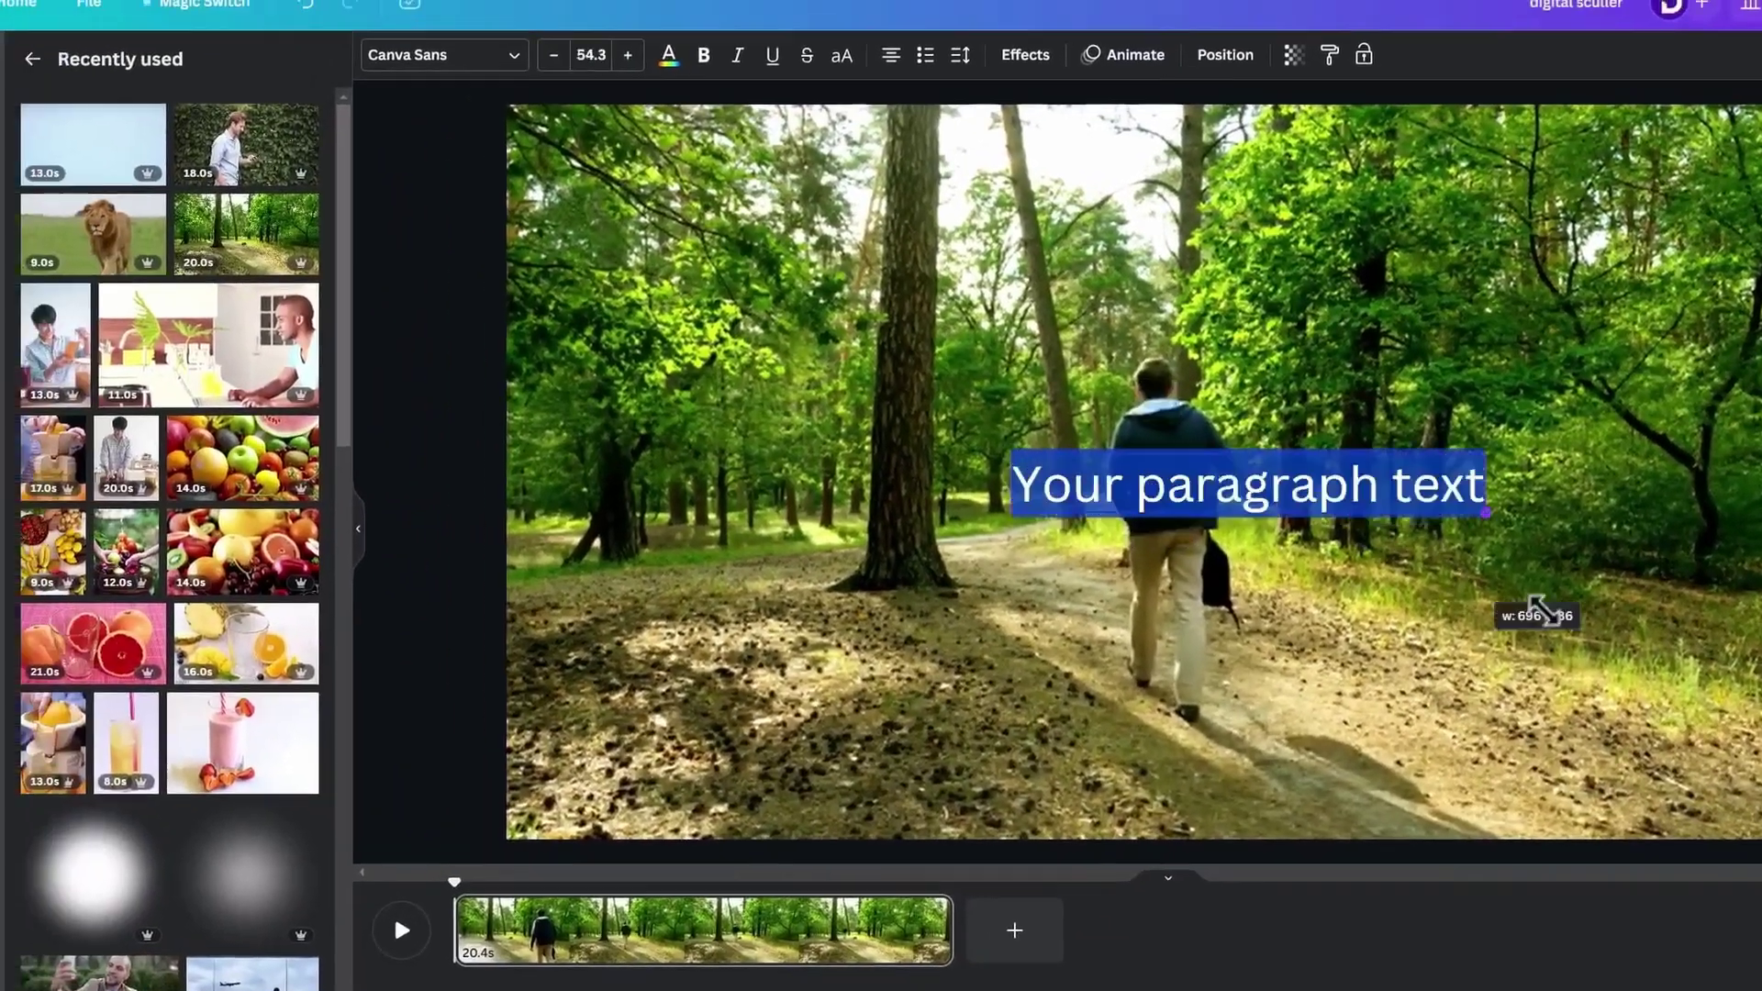
# Step: Lower the text box, make the text white, and retype it as 'Digital Sculler'
pyautogui.moveTo(1309, 489); pyautogui.dragTo(1202, 558)
pyautogui.click(669, 55)
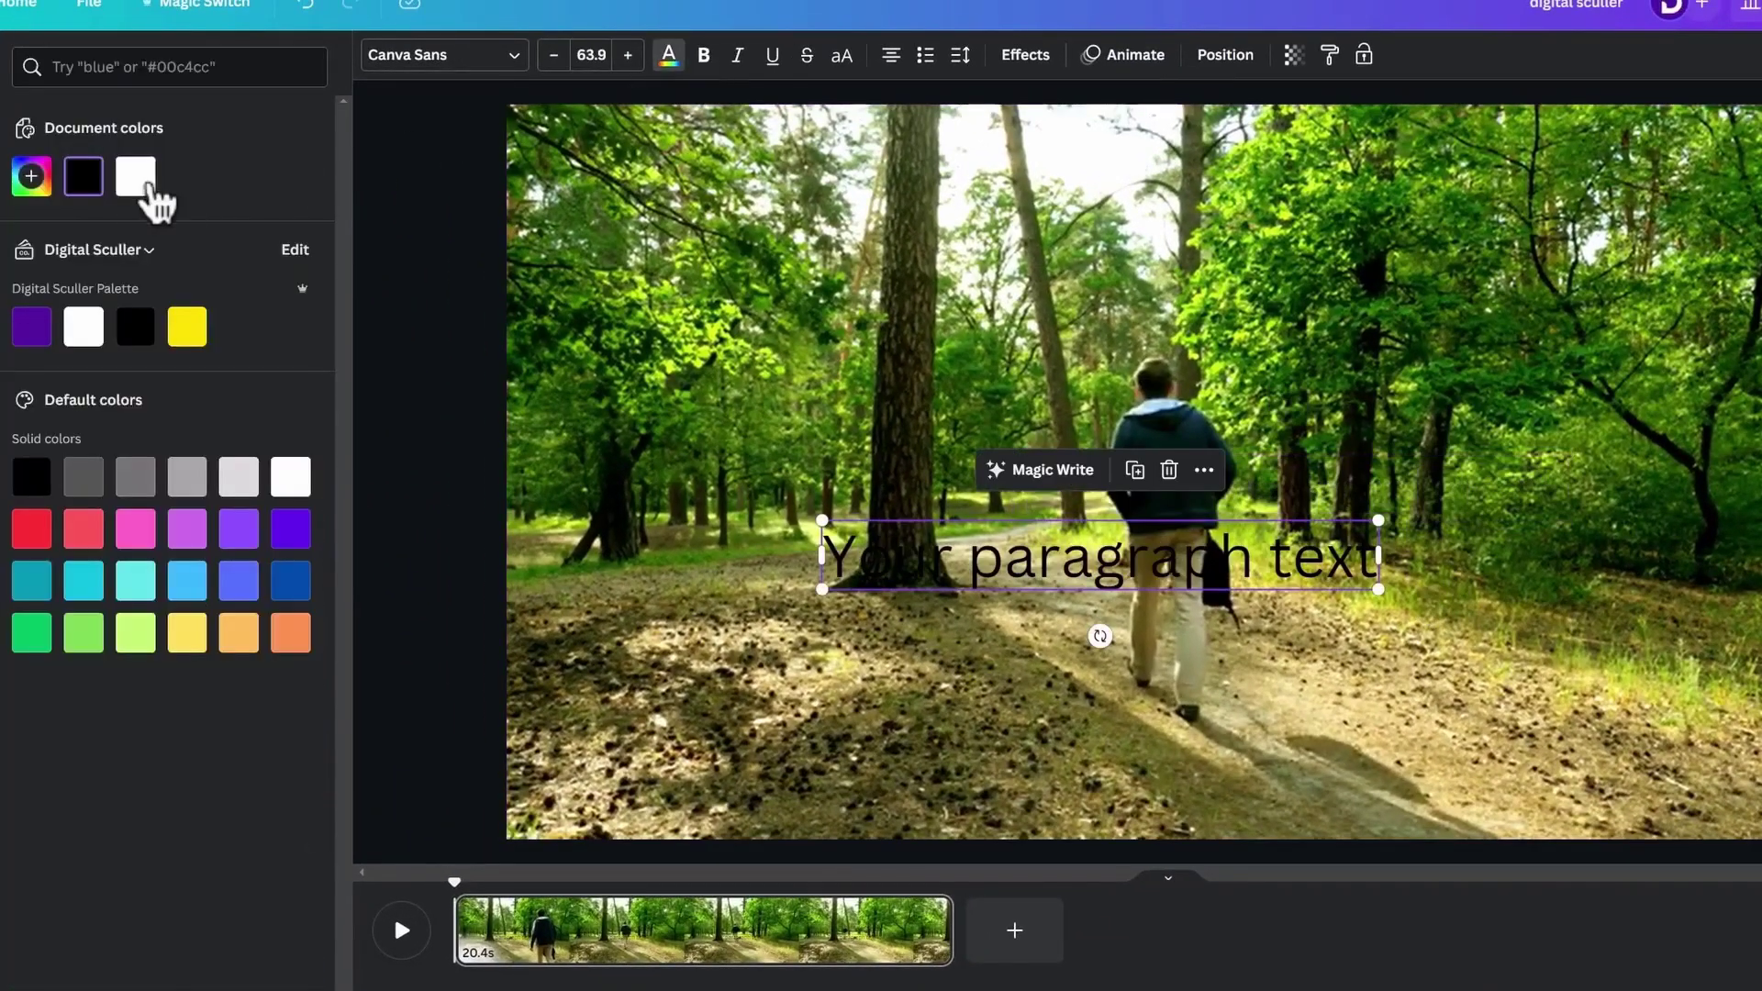
pyautogui.click(136, 177)
pyautogui.doubleClick(979, 553)
pyautogui.write('Digital Sculler')
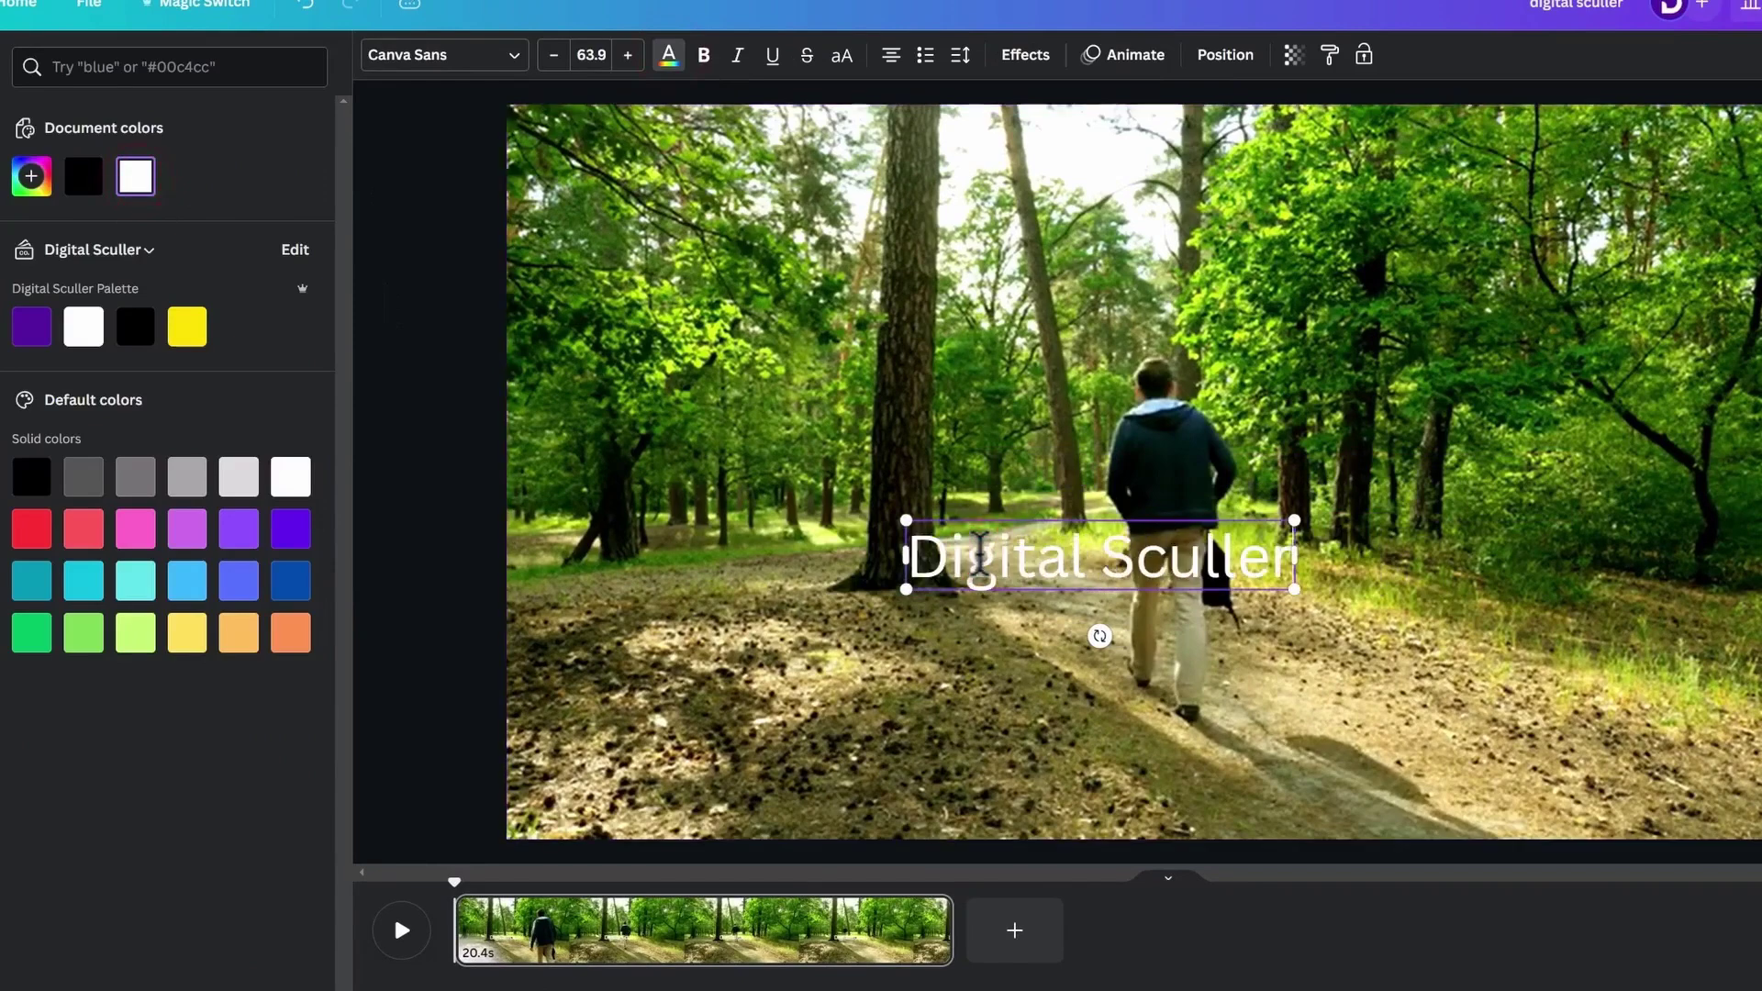
pyautogui.press('Escape')
# Step: Switch the title to The Bold Font, then enlarge and centre it on the page
pyautogui.click(495, 47)
pyautogui.click(230, 626)
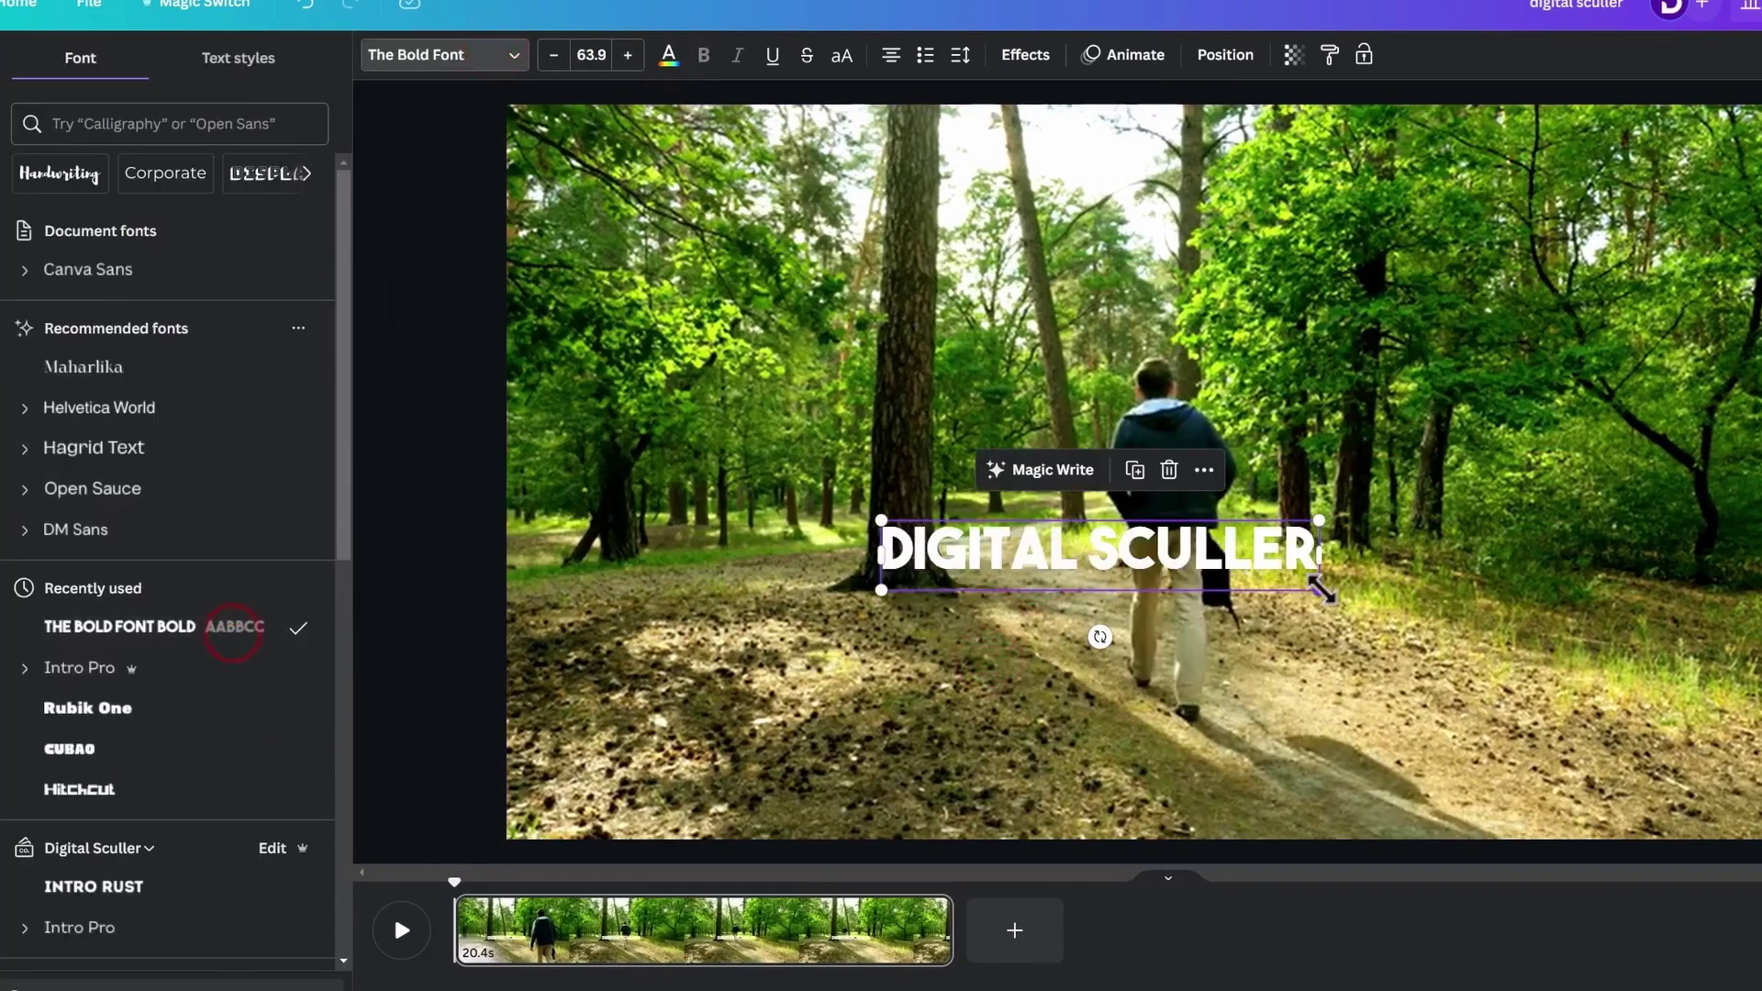
pyautogui.moveTo(1326, 587); pyautogui.dragTo(1672, 645)
pyautogui.moveTo(1388, 574); pyautogui.dragTo(1437, 581)
pyautogui.moveTo(1729, 653); pyautogui.dragTo(1709, 648)
pyautogui.click(1084, 165)
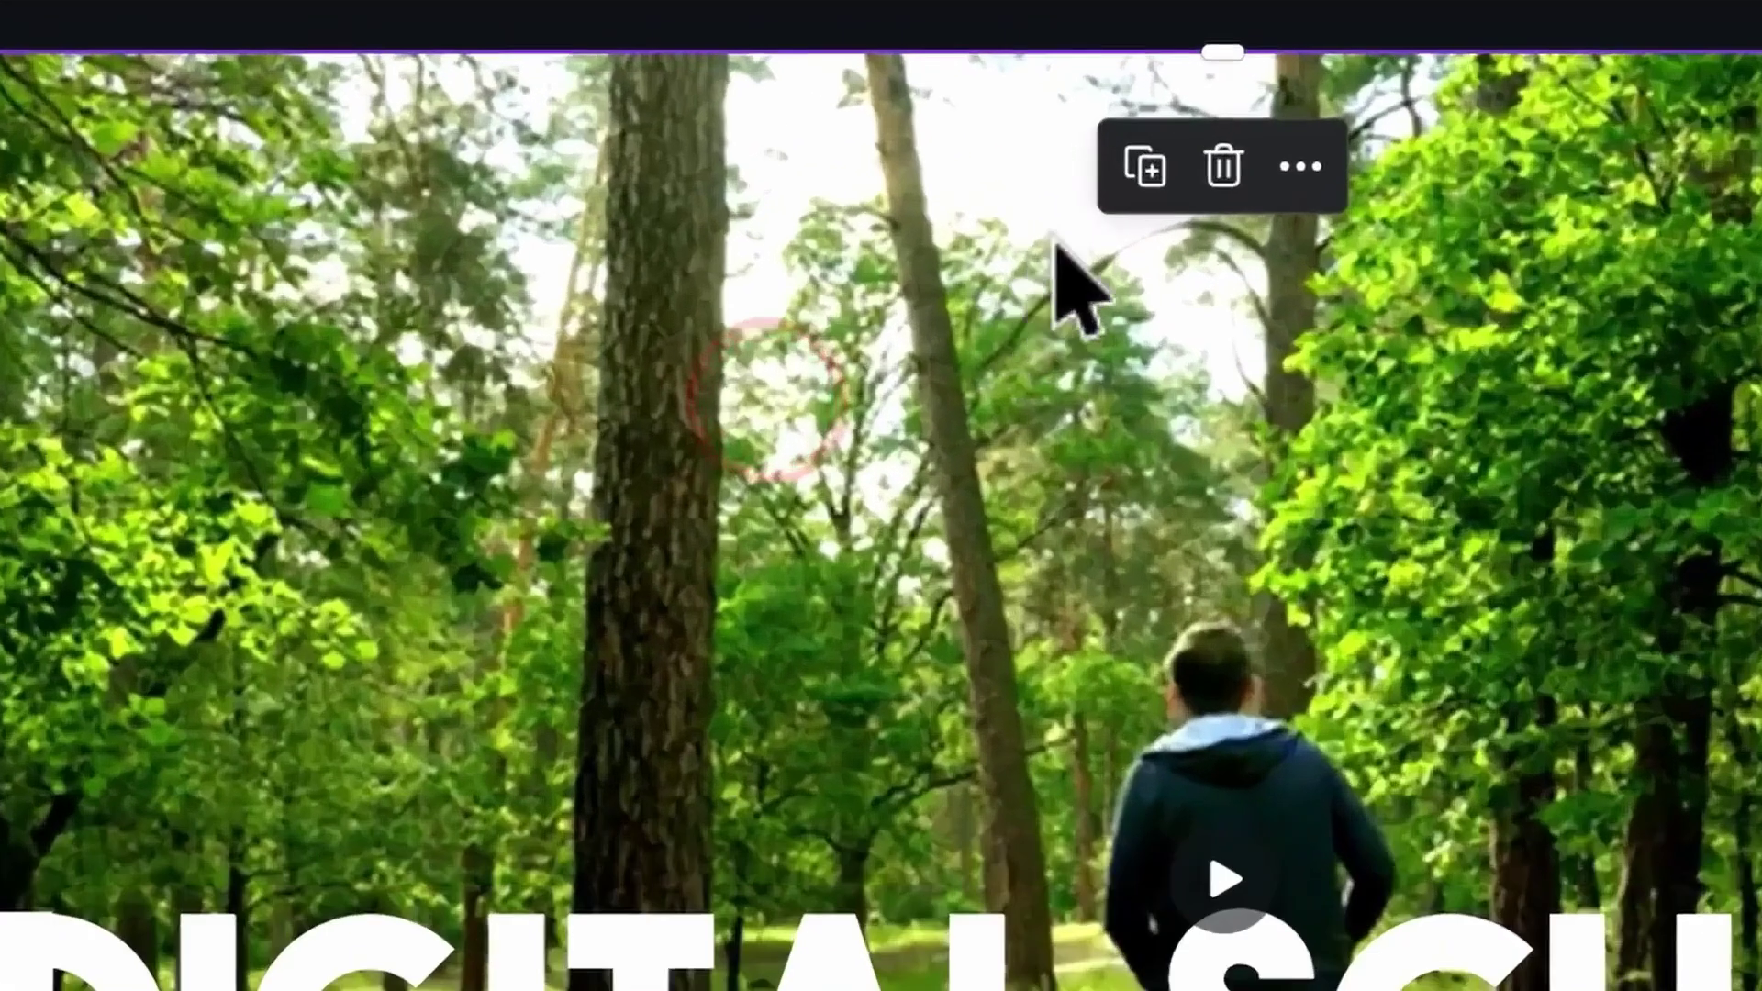
# Step: Duplicate the forest clip, align the copy over the original, and remove its background with Background Remover
pyautogui.click(1147, 173)
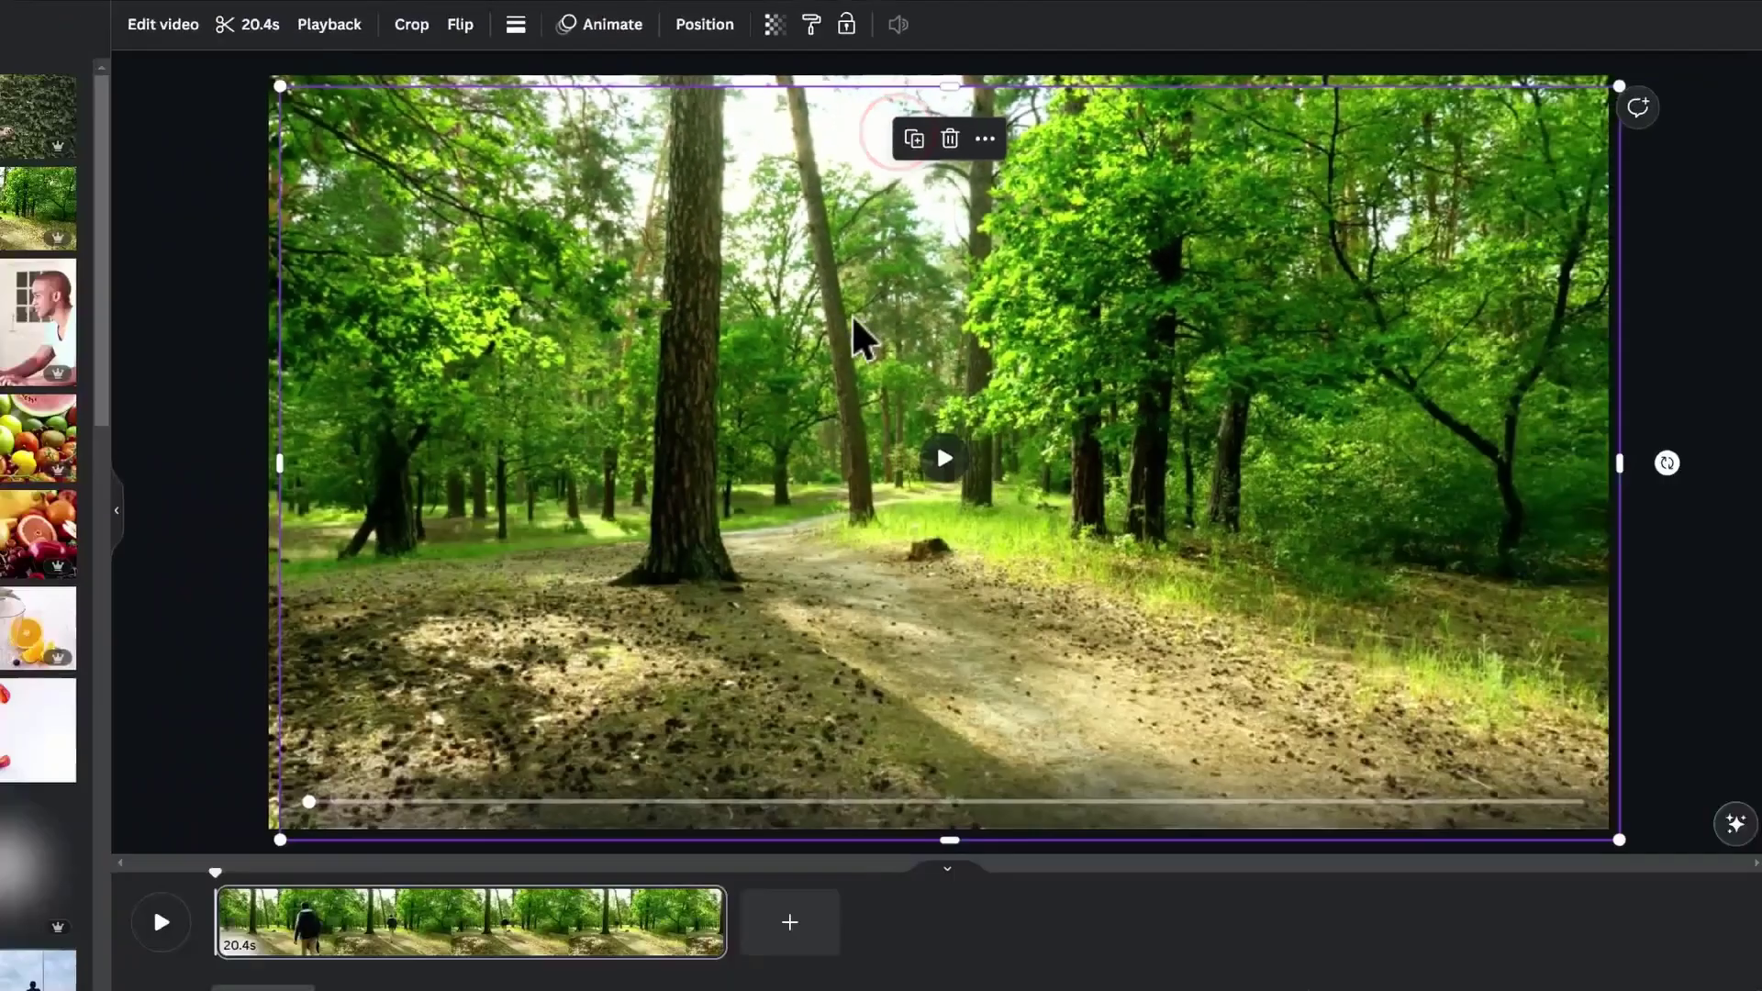
pyautogui.moveTo(853, 338); pyautogui.dragTo(832, 308)
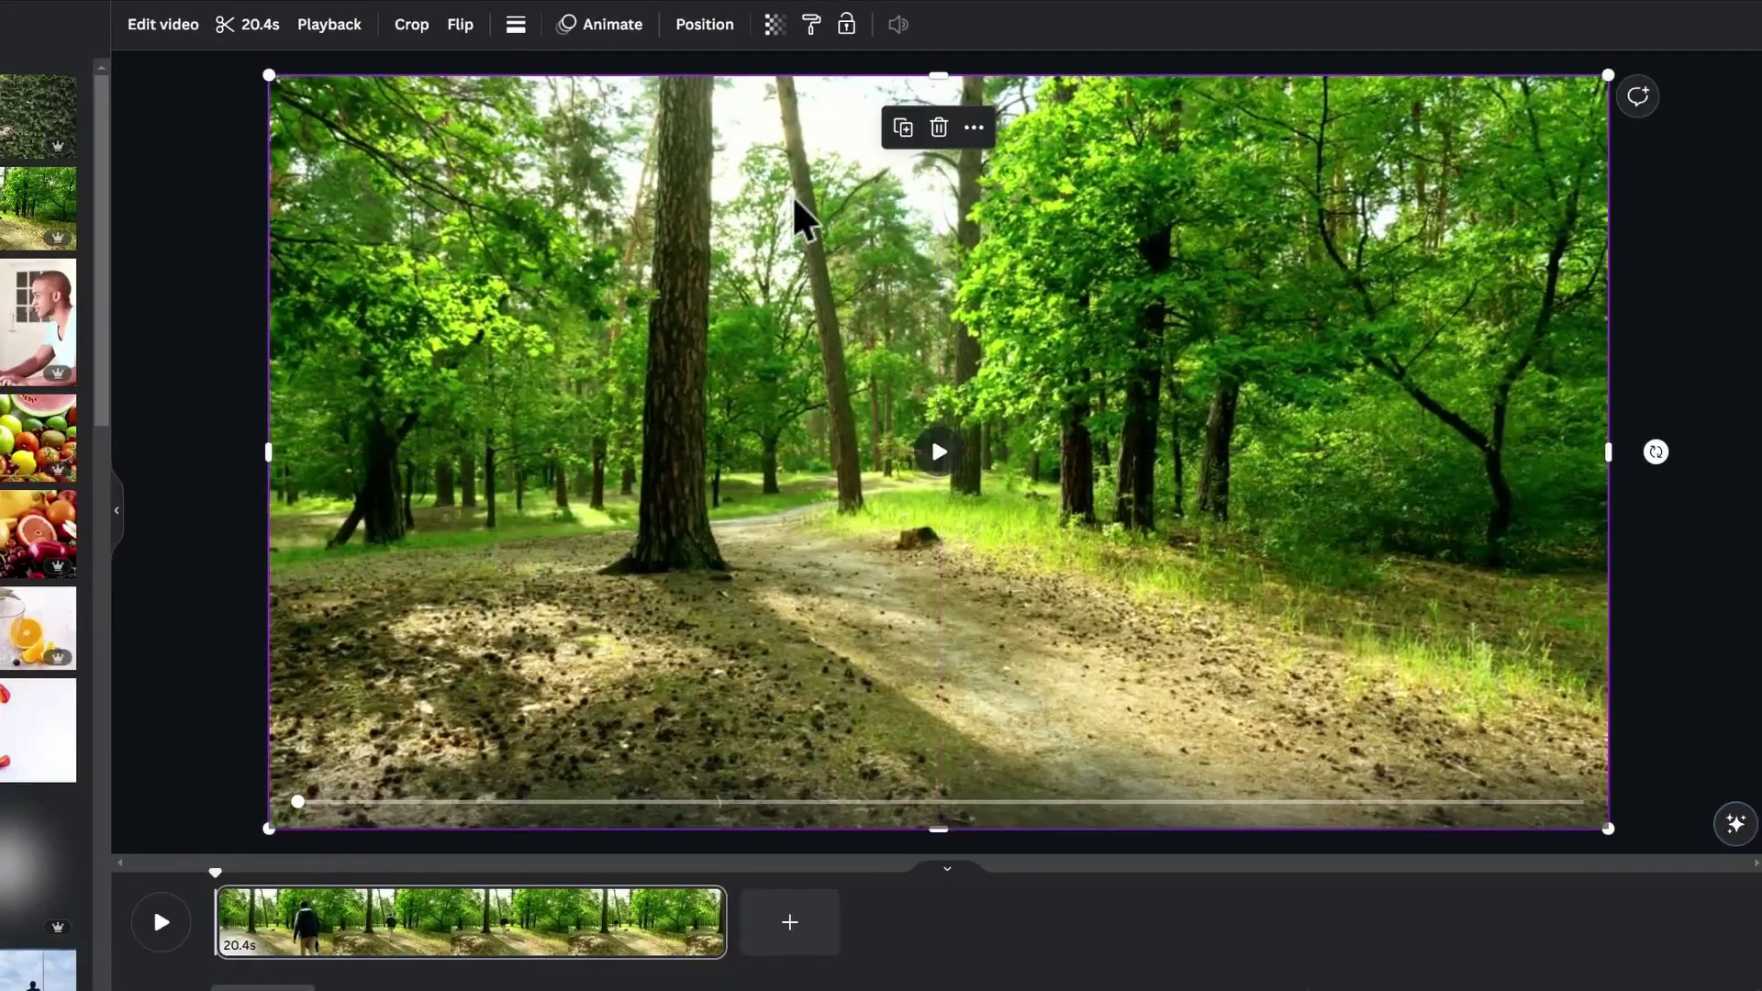
pyautogui.click(176, 36)
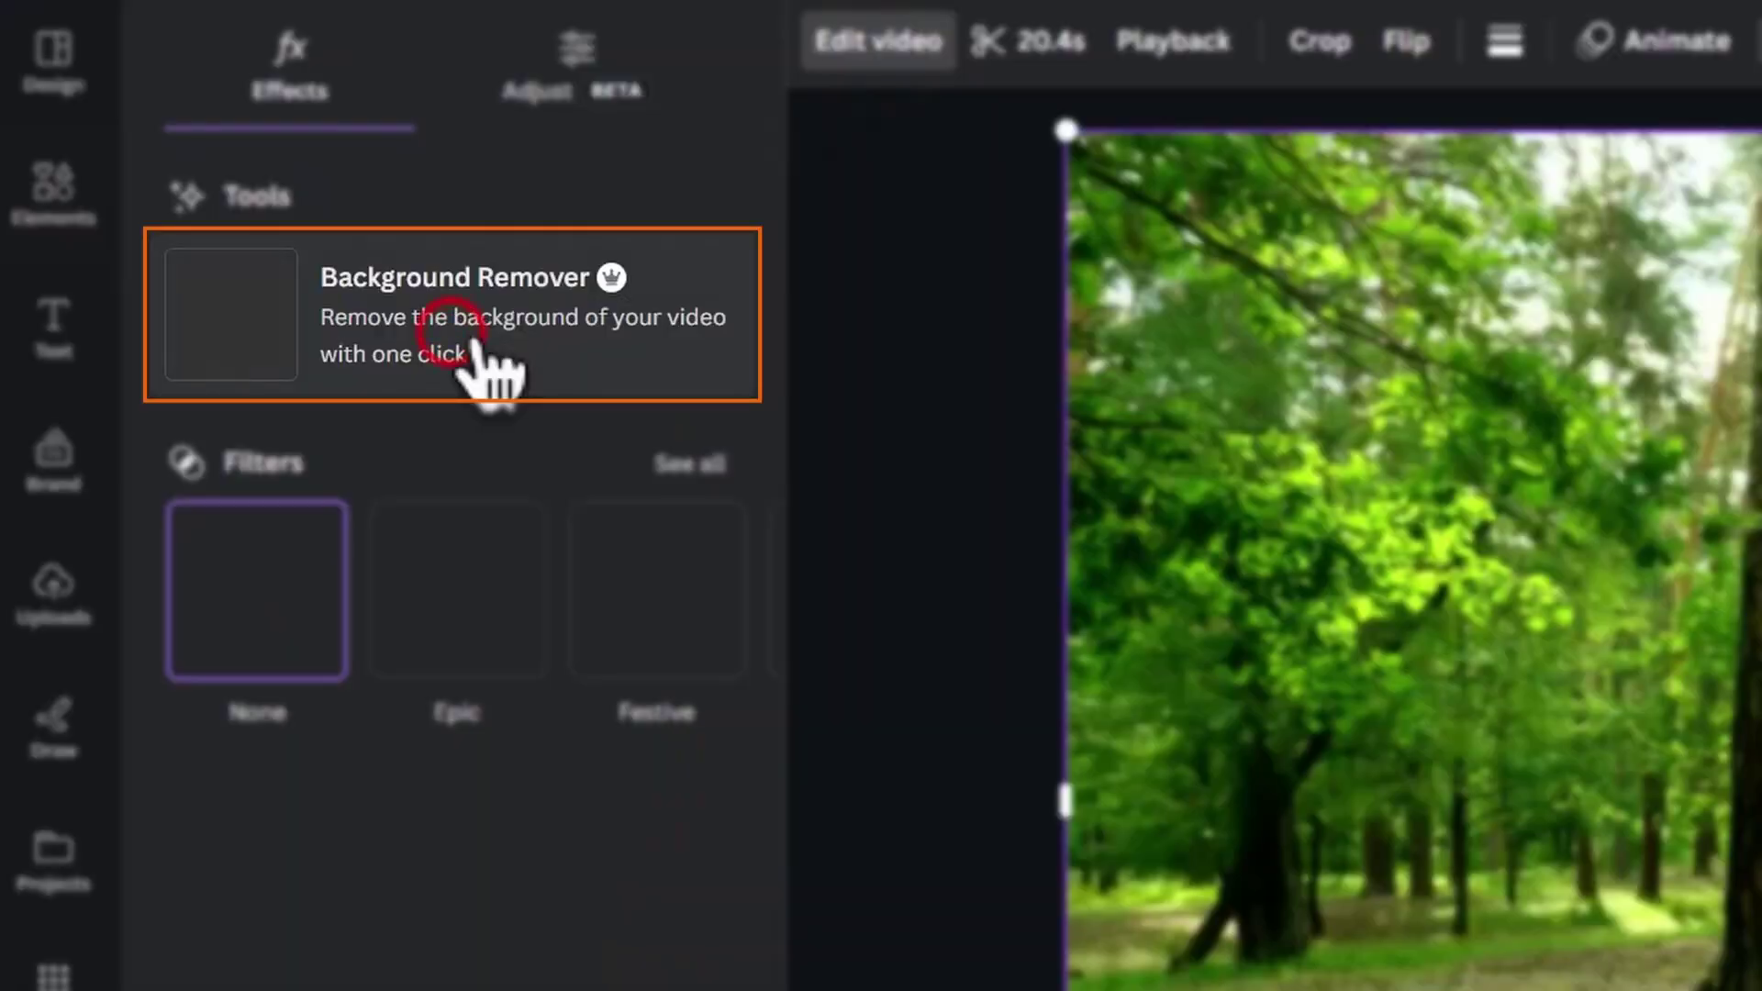
pyautogui.click(452, 332)
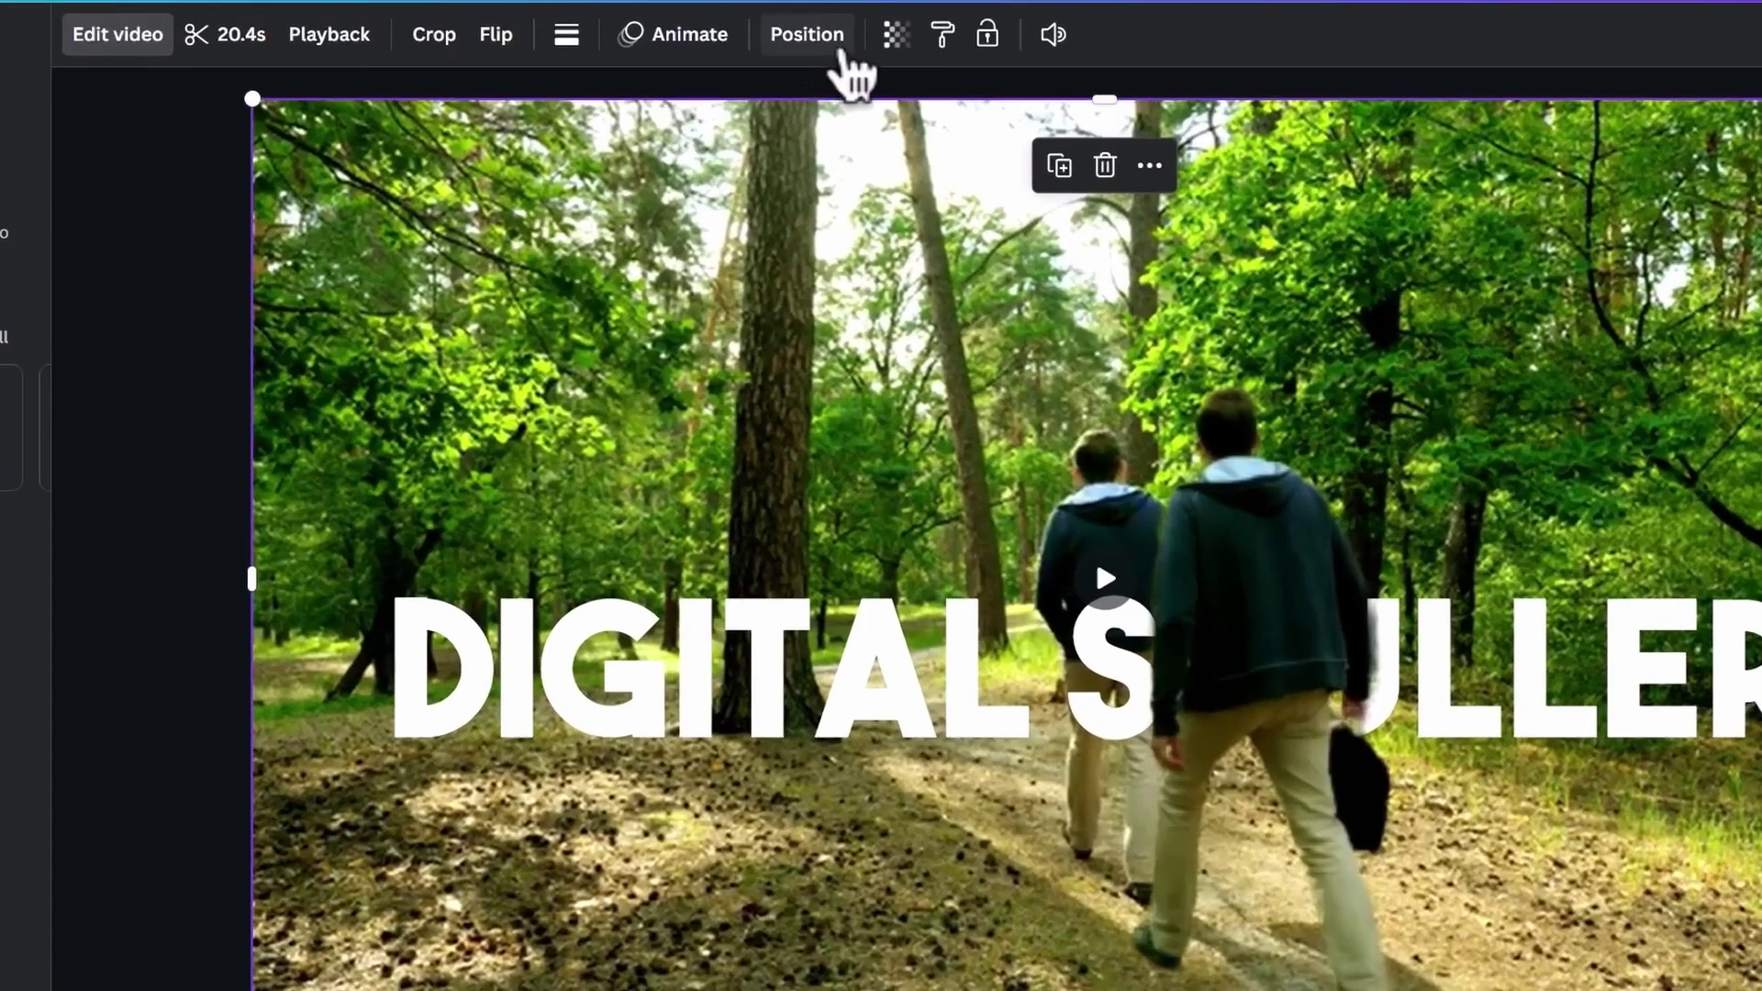
pyautogui.click(819, 39)
# Step: Verify in Layers the cut-out video is above the title, show its timing, and preview playback
pyautogui.click(445, 46)
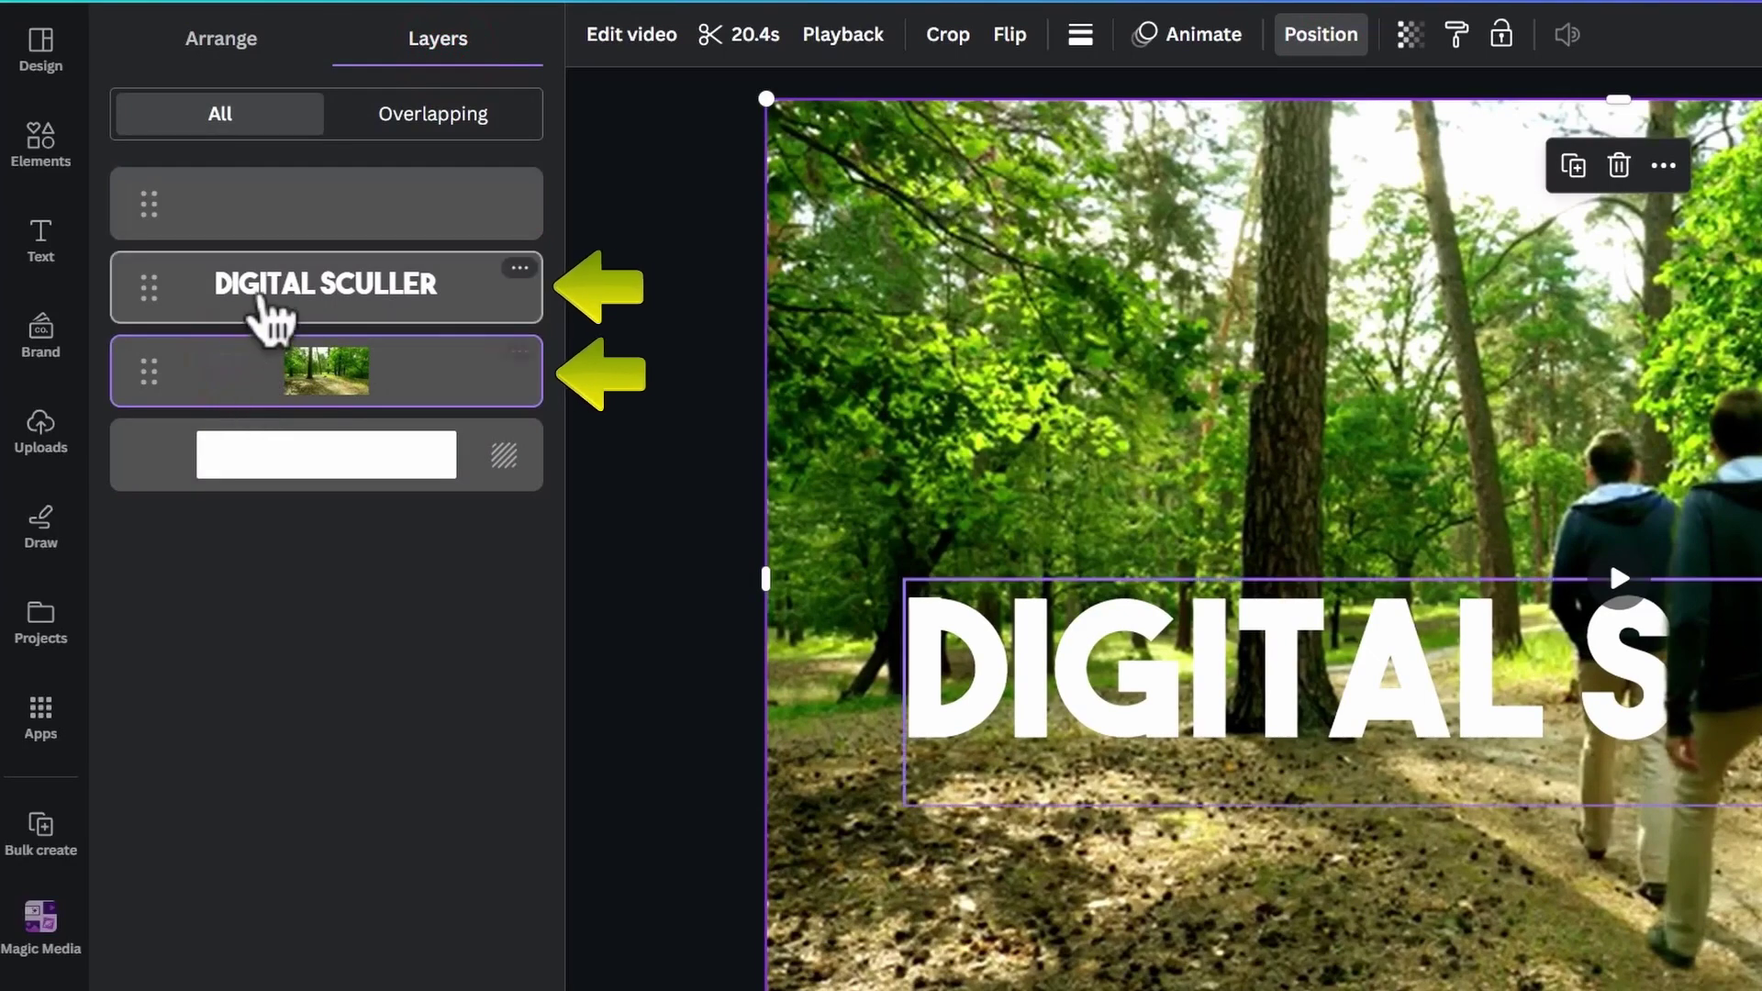
pyautogui.click(245, 288)
pyautogui.click(286, 210)
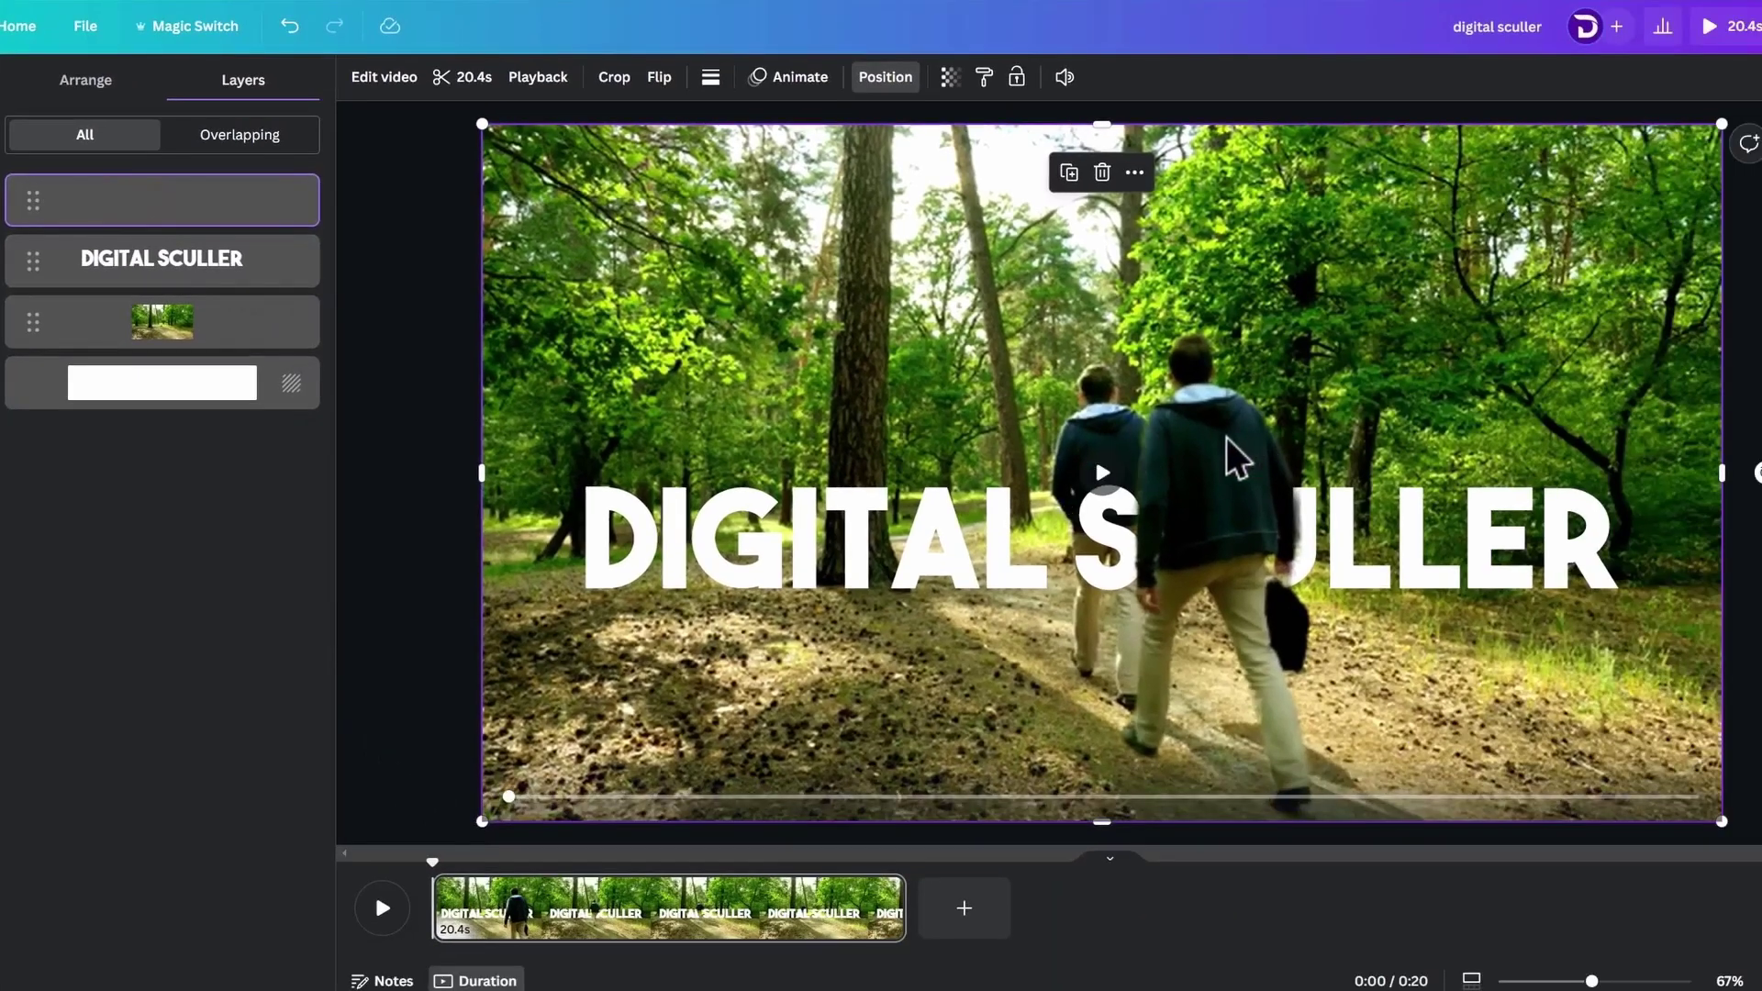
pyautogui.rightClick(1226, 436)
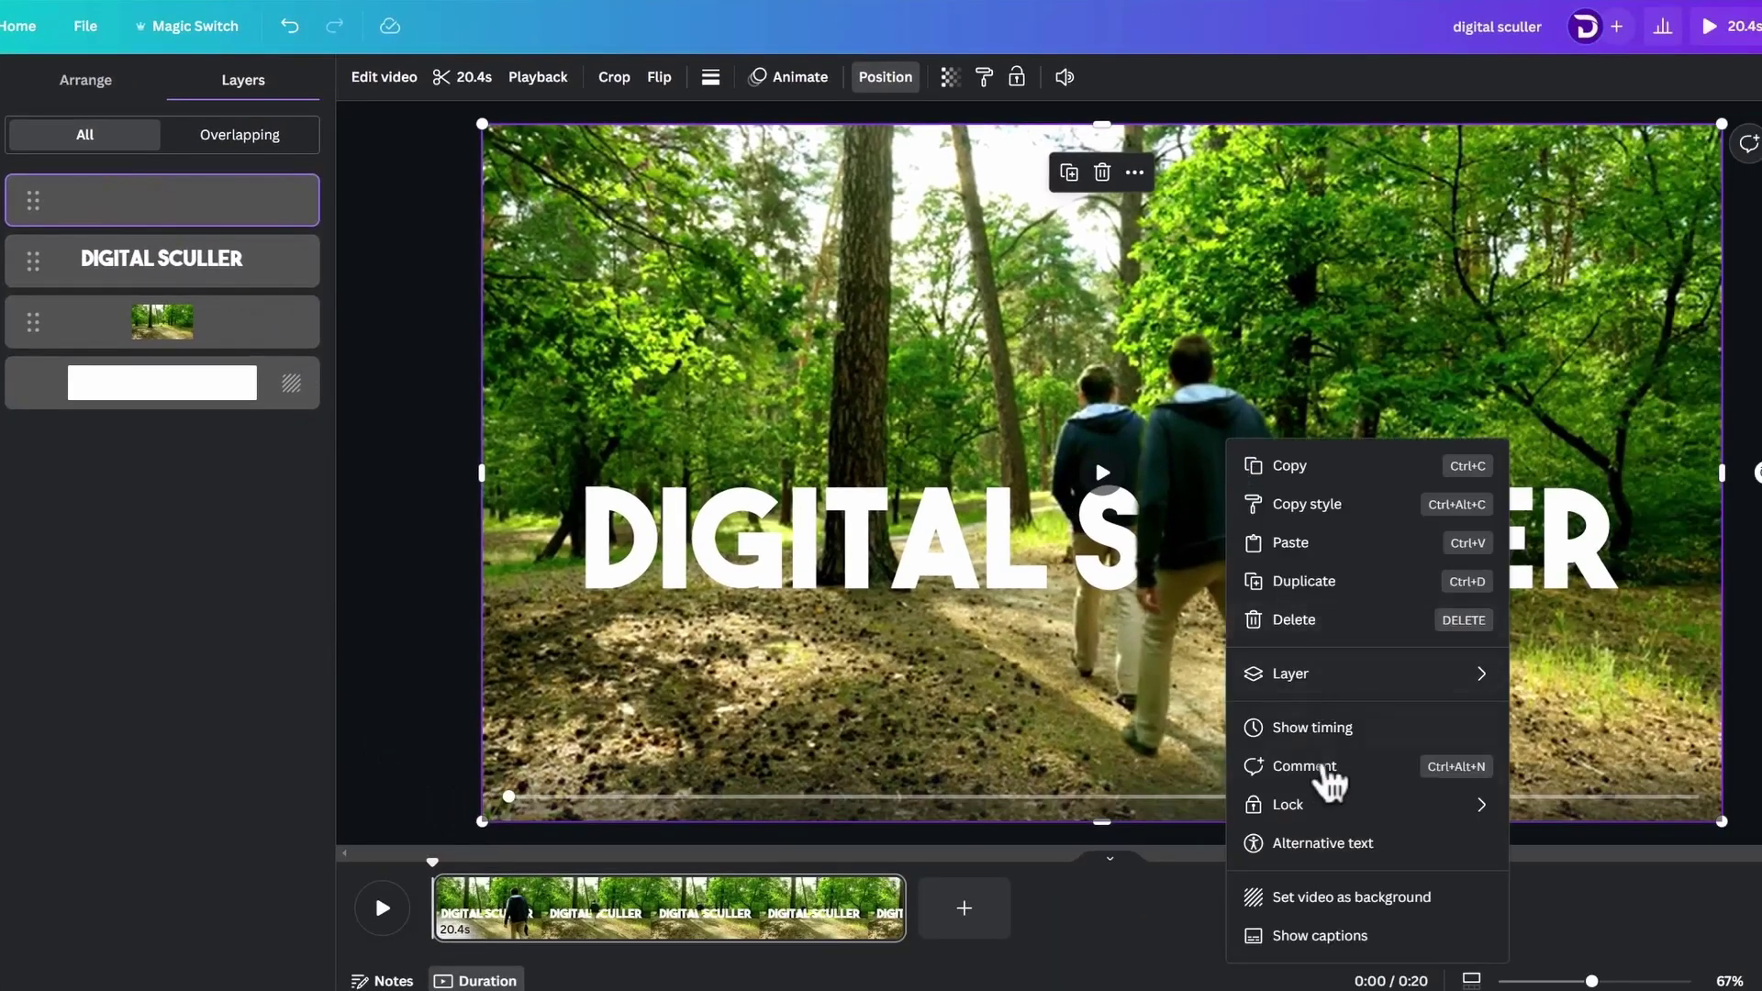
pyautogui.click(1319, 729)
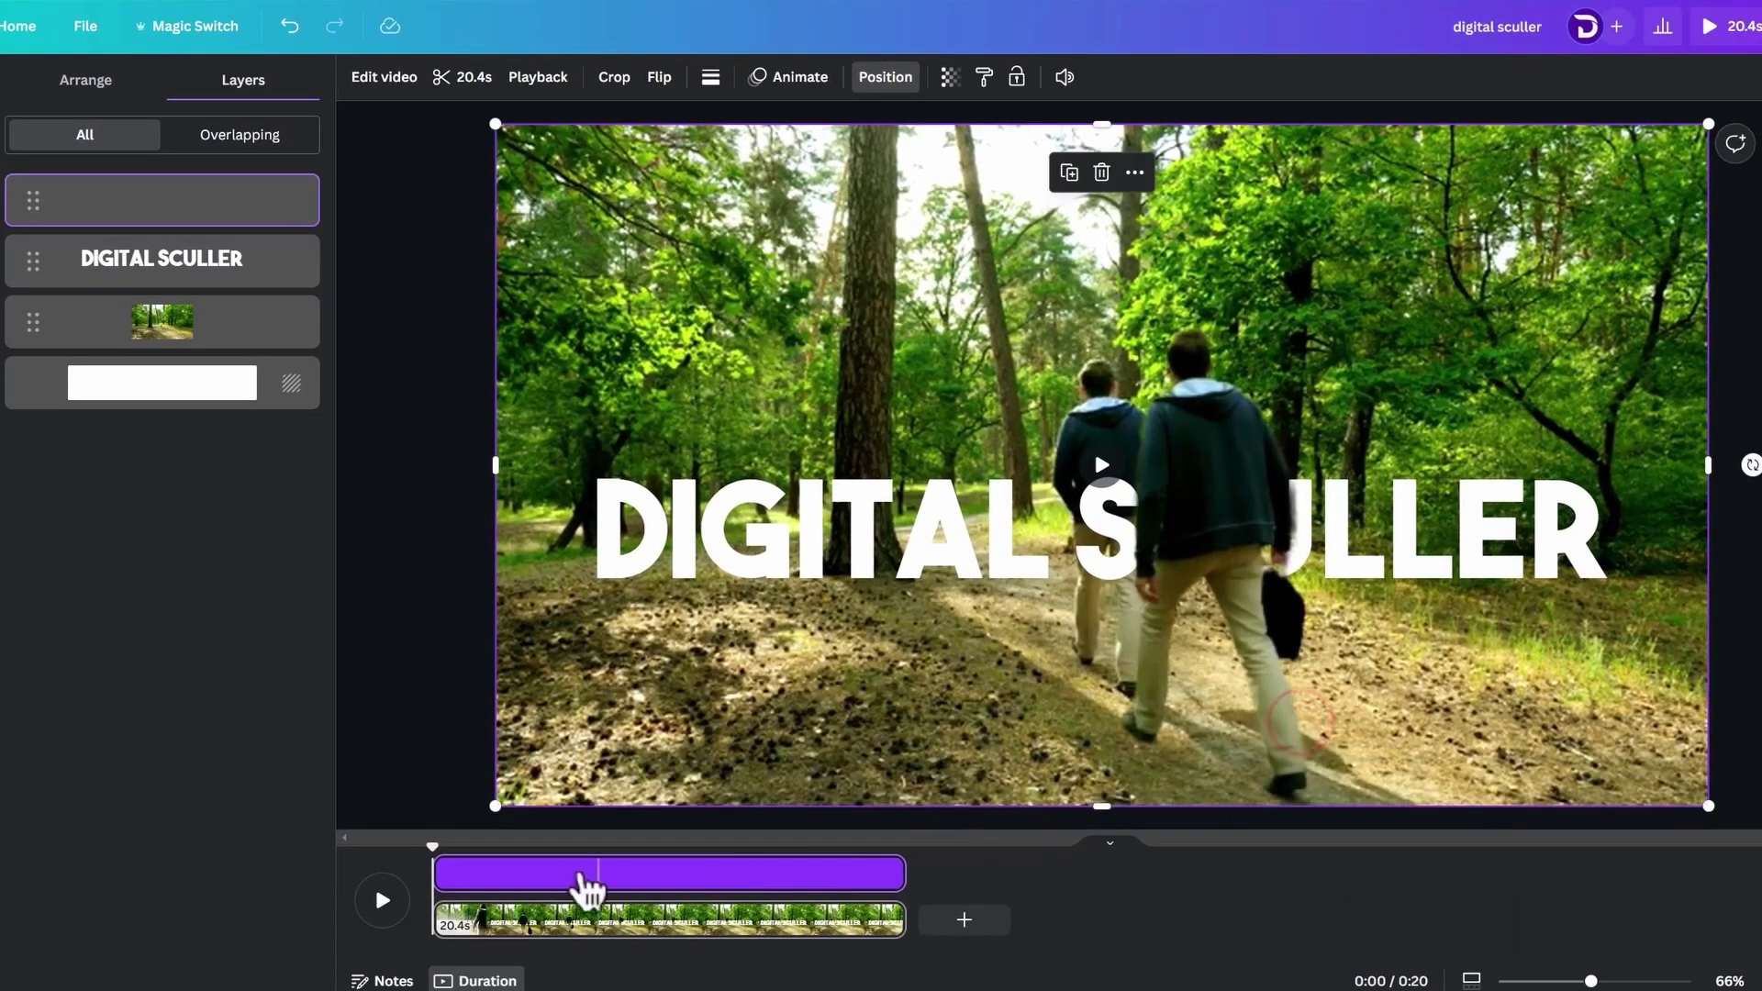
pyautogui.click(400, 908)
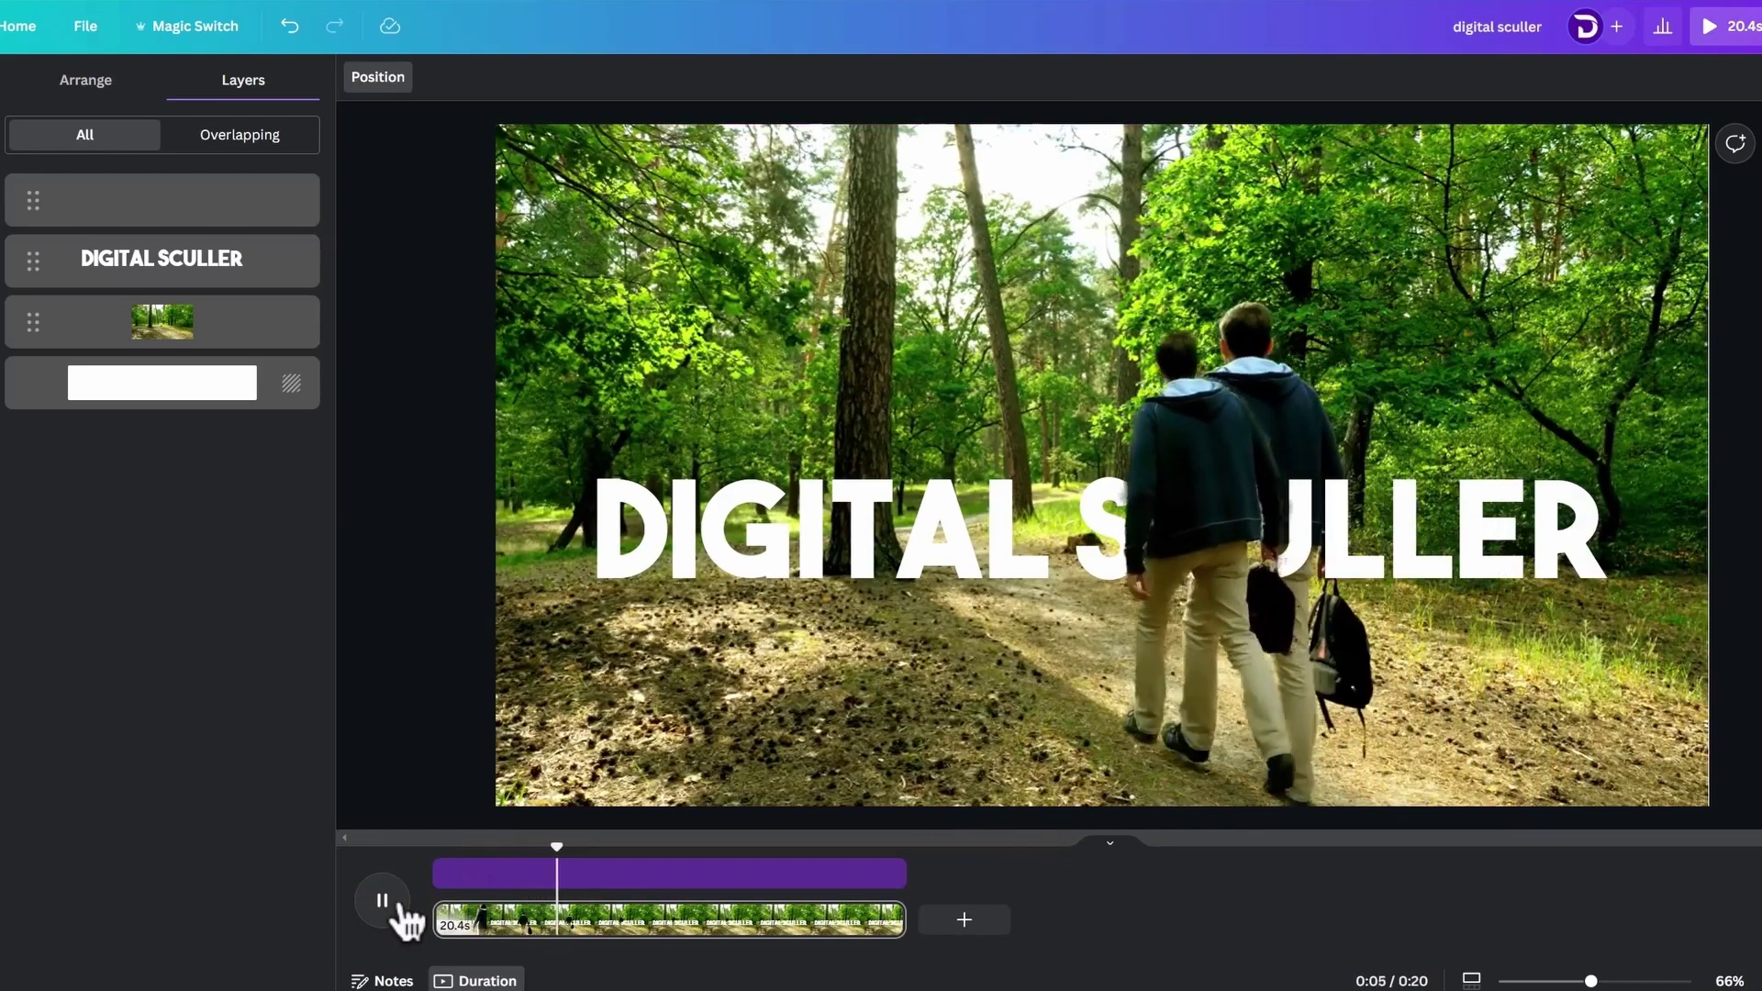
# Step: Download the forest title video as an MP4 through Share > Download
pyautogui.click(1757, 27)
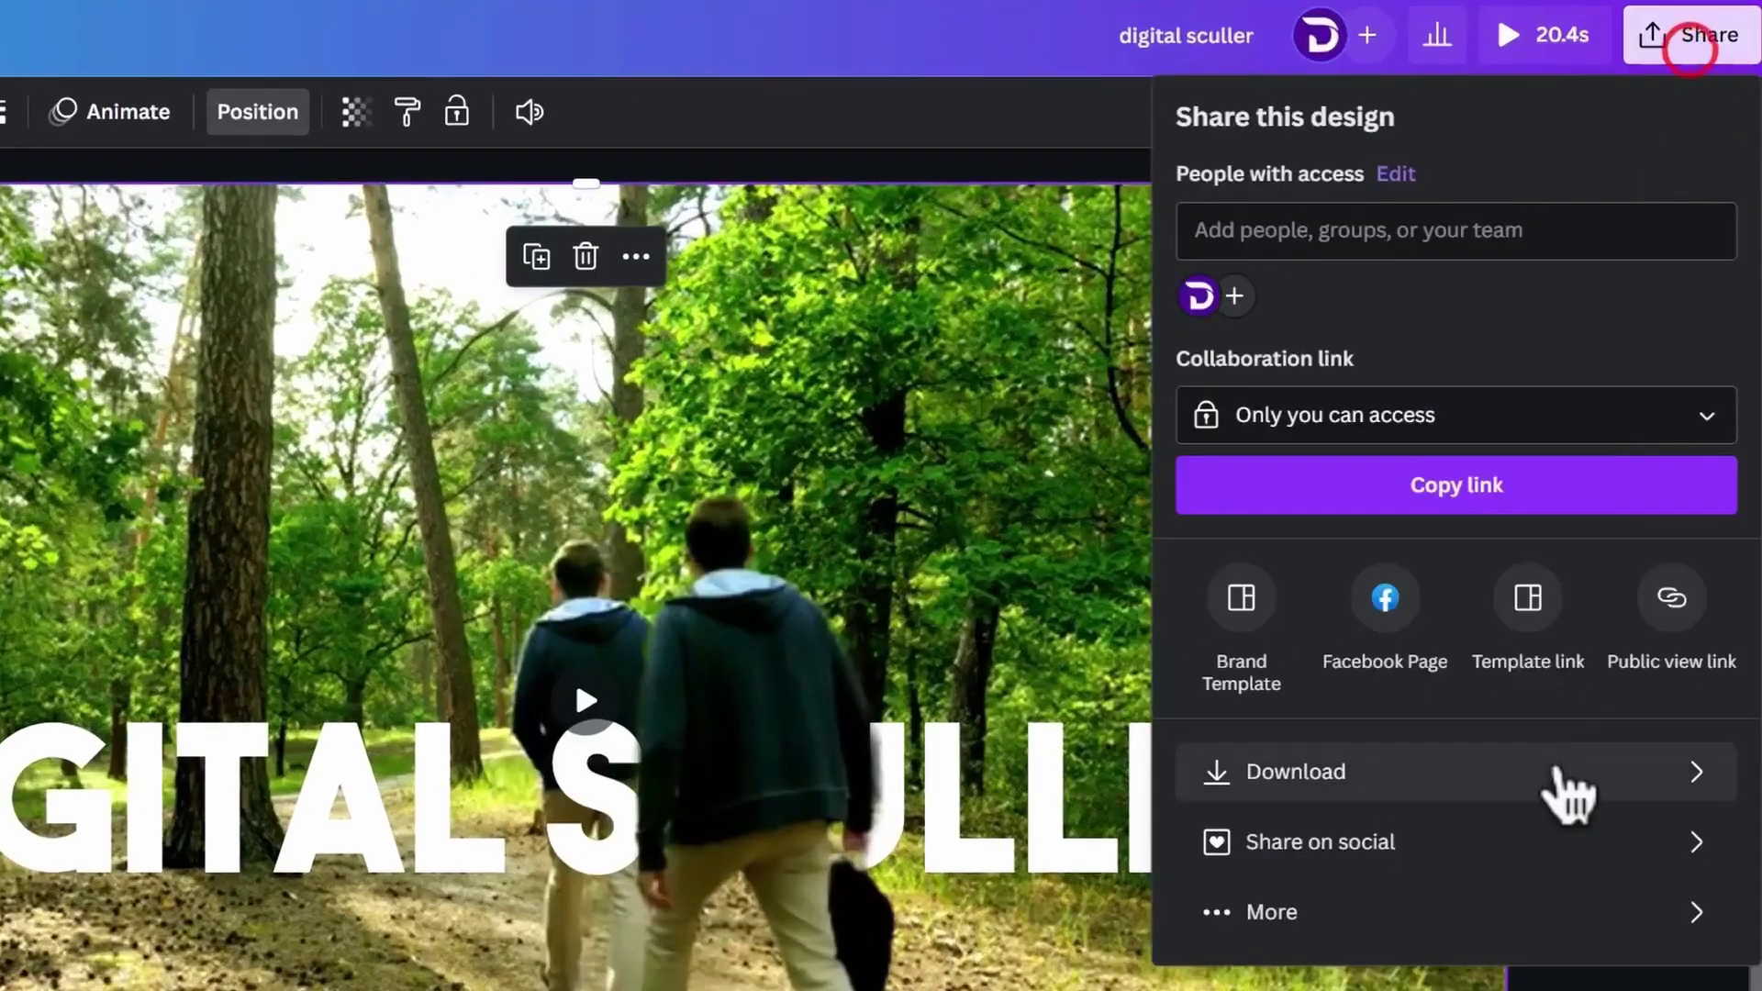
pyautogui.click(1542, 768)
pyautogui.click(1486, 516)
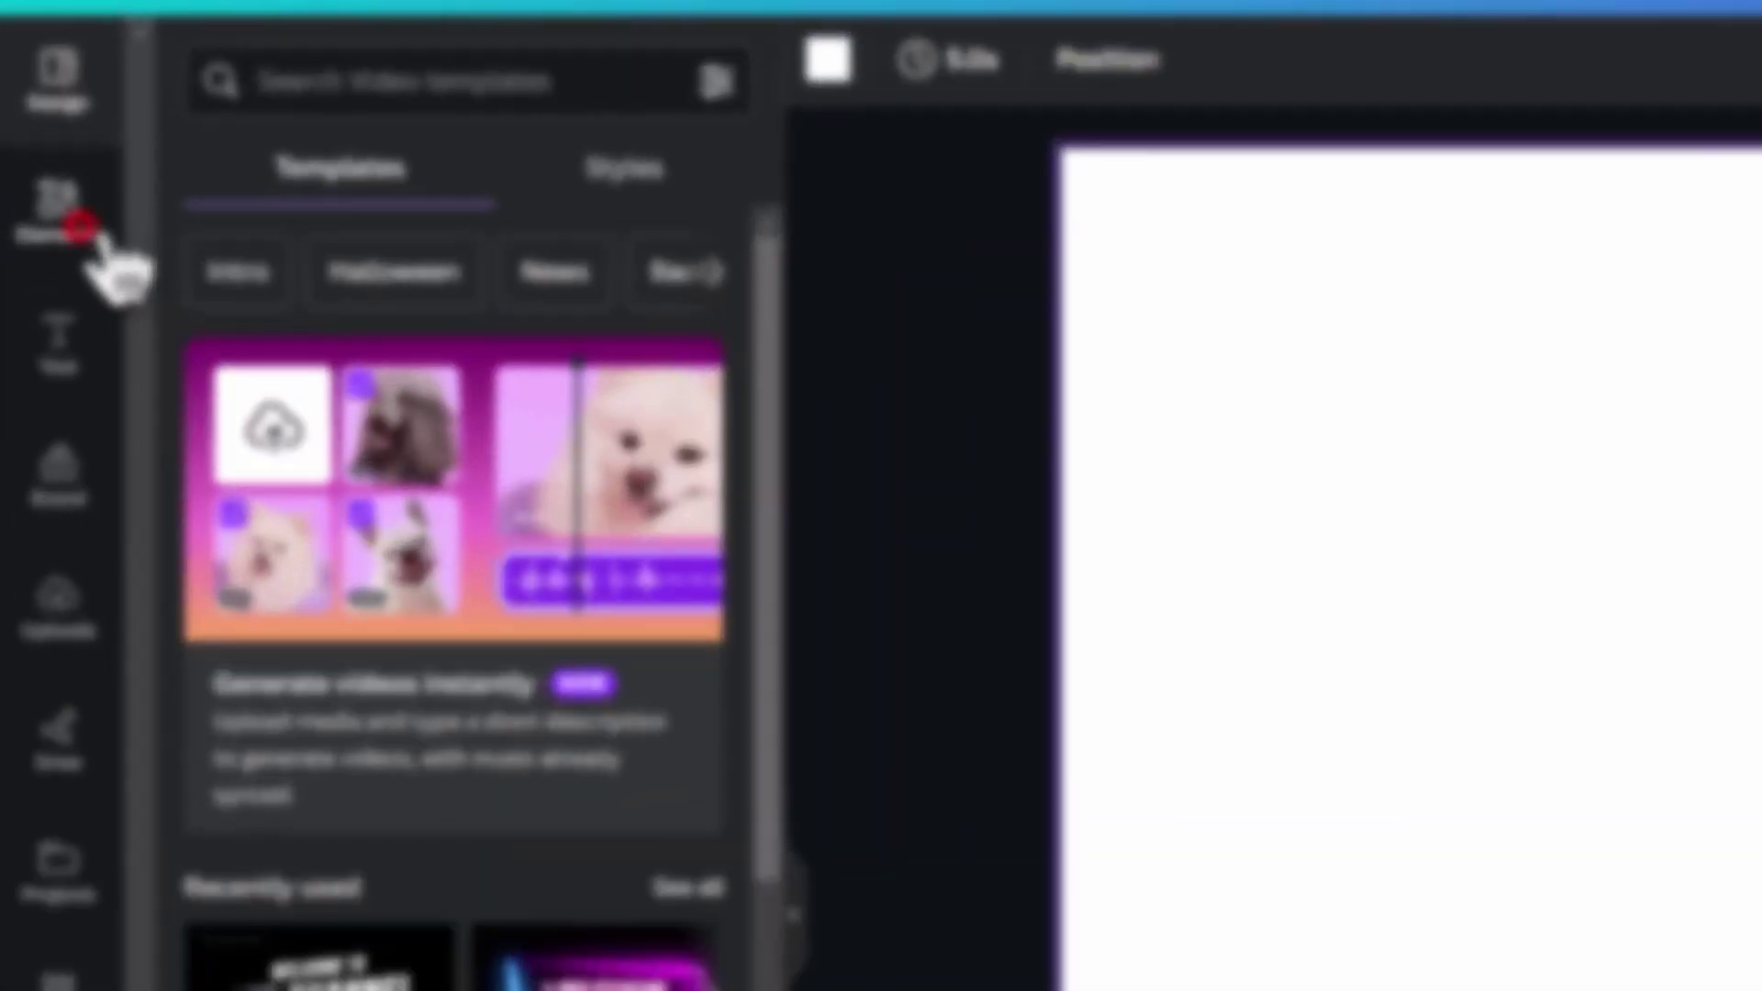
# Step: Search the Elements frames for 'letter l' and pick an L-shaped letter frame
pyautogui.click(81, 225)
pyautogui.scroll(-15, 503, 807)
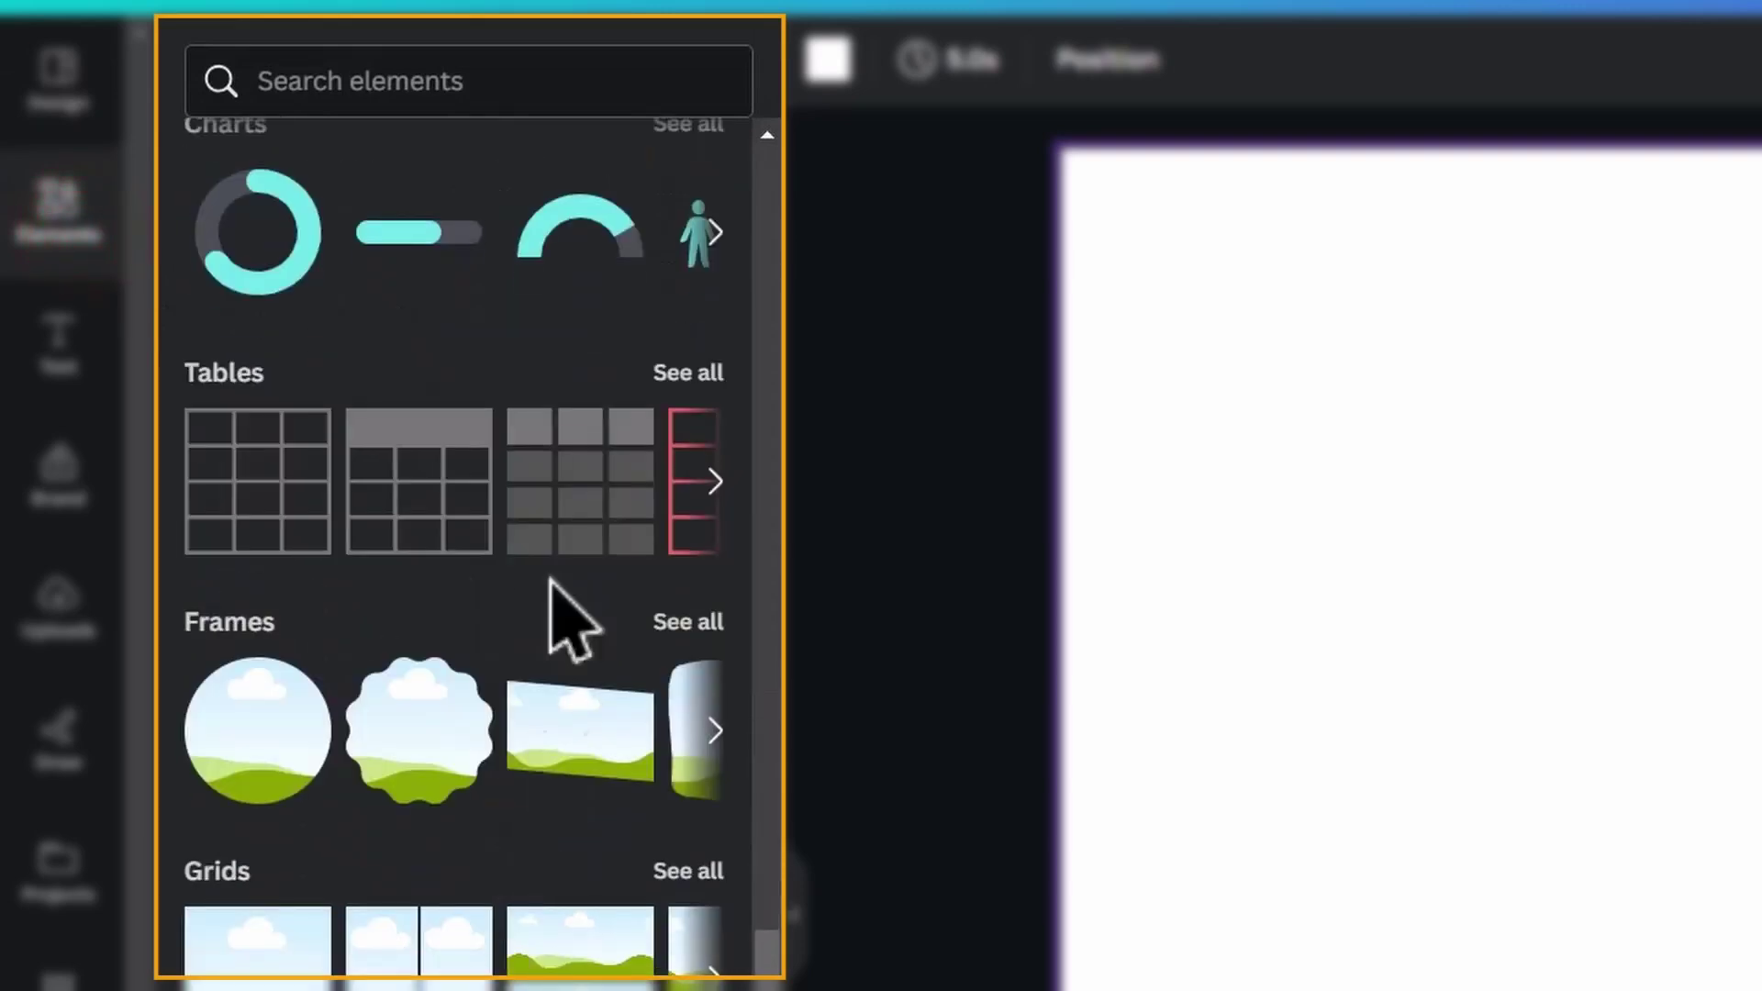
pyautogui.click(688, 621)
pyautogui.click(518, 154)
pyautogui.write('letter l')
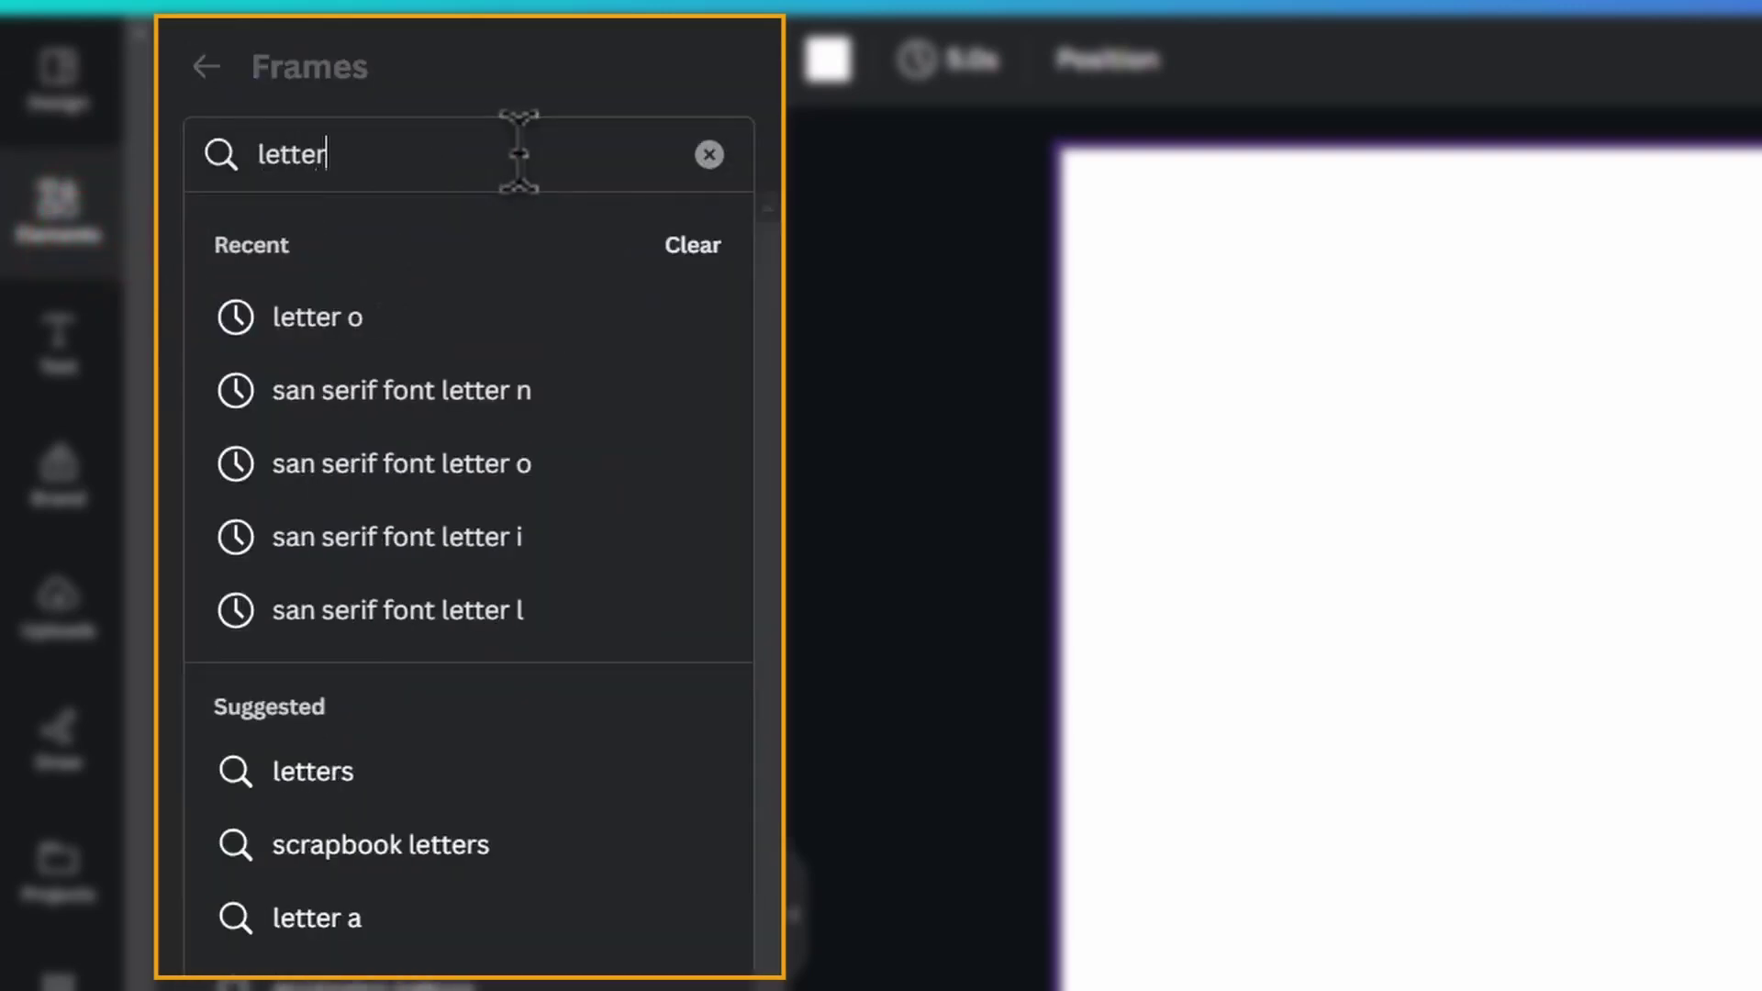
pyautogui.press('Return')
pyautogui.click(633, 333)
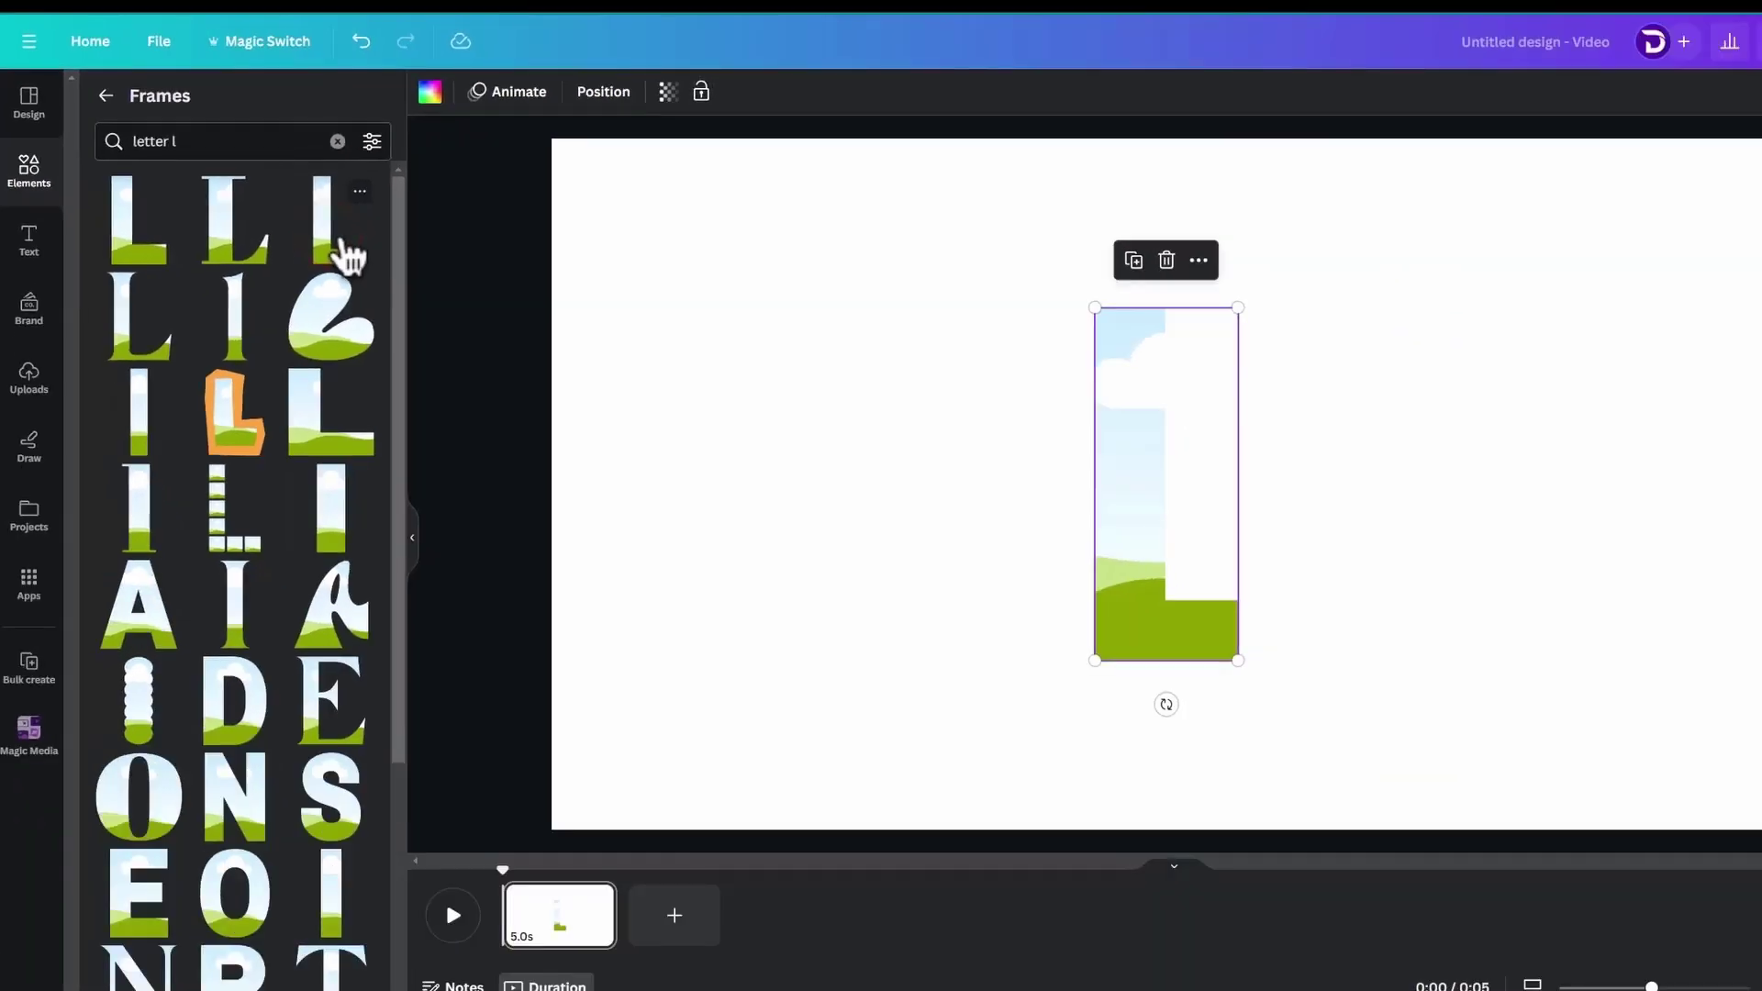
pyautogui.rightClick(341, 243)
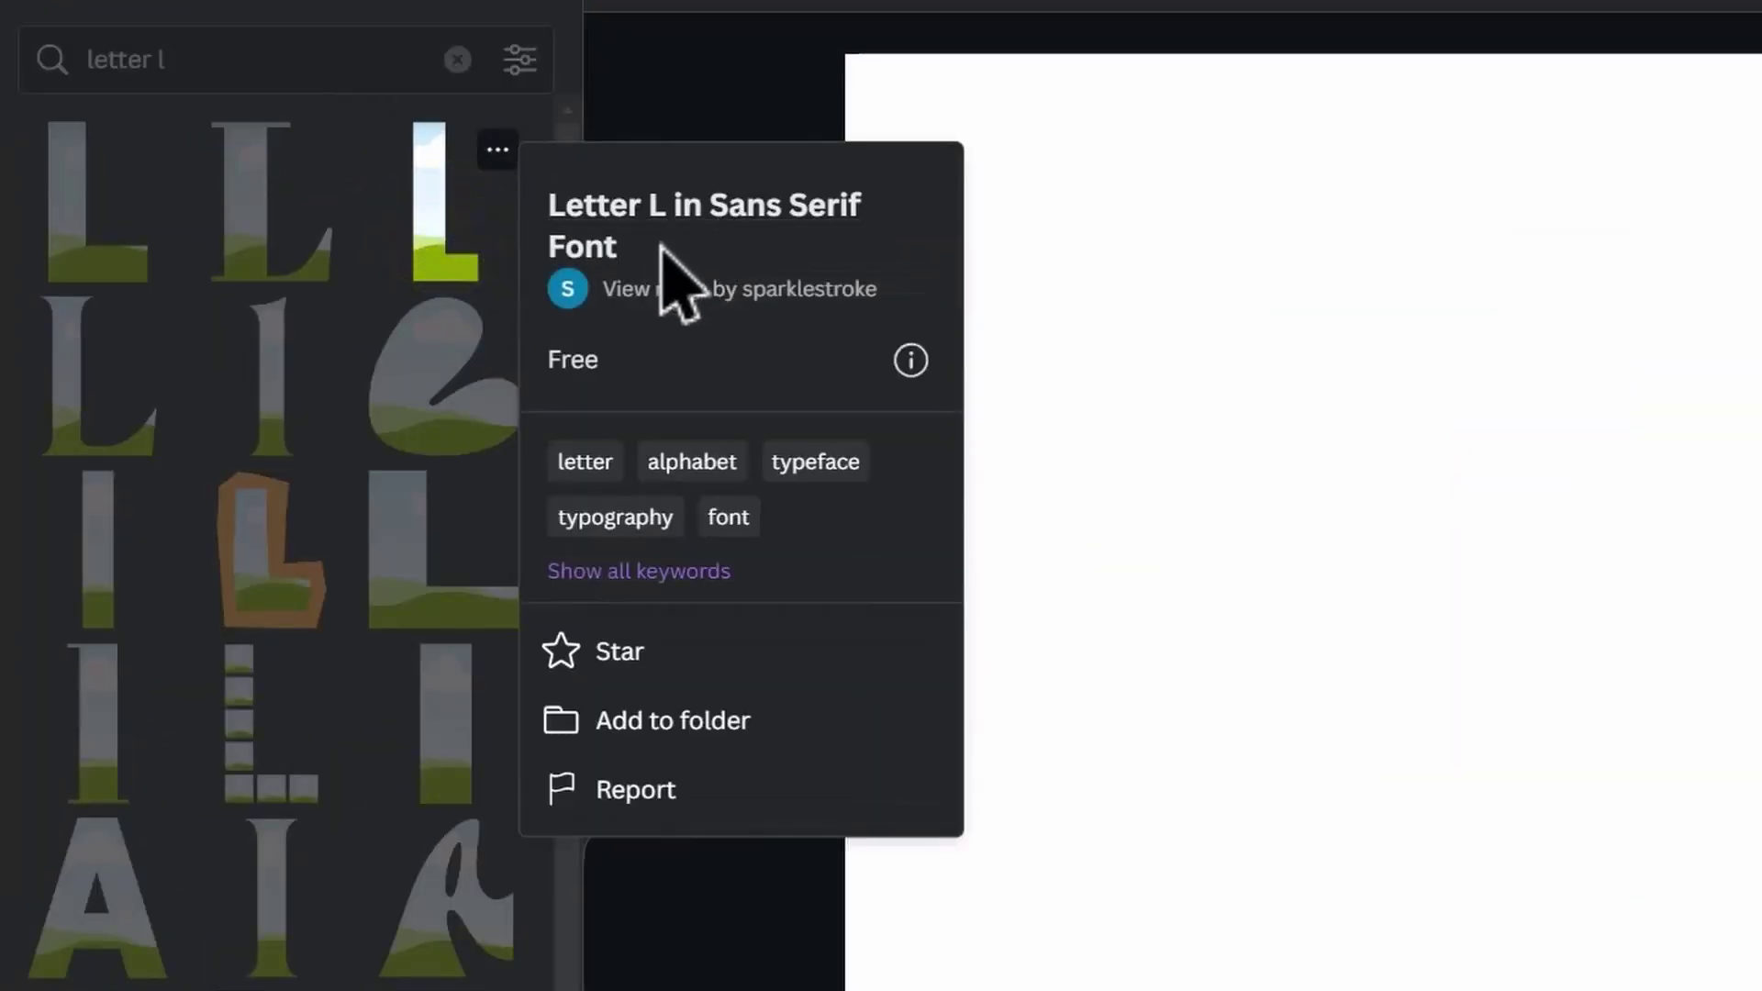
# Step: Search sans serif letter frames, add the I and O frames, and place the O right of the I
pyautogui.click(230, 57)
pyautogui.press('Home')
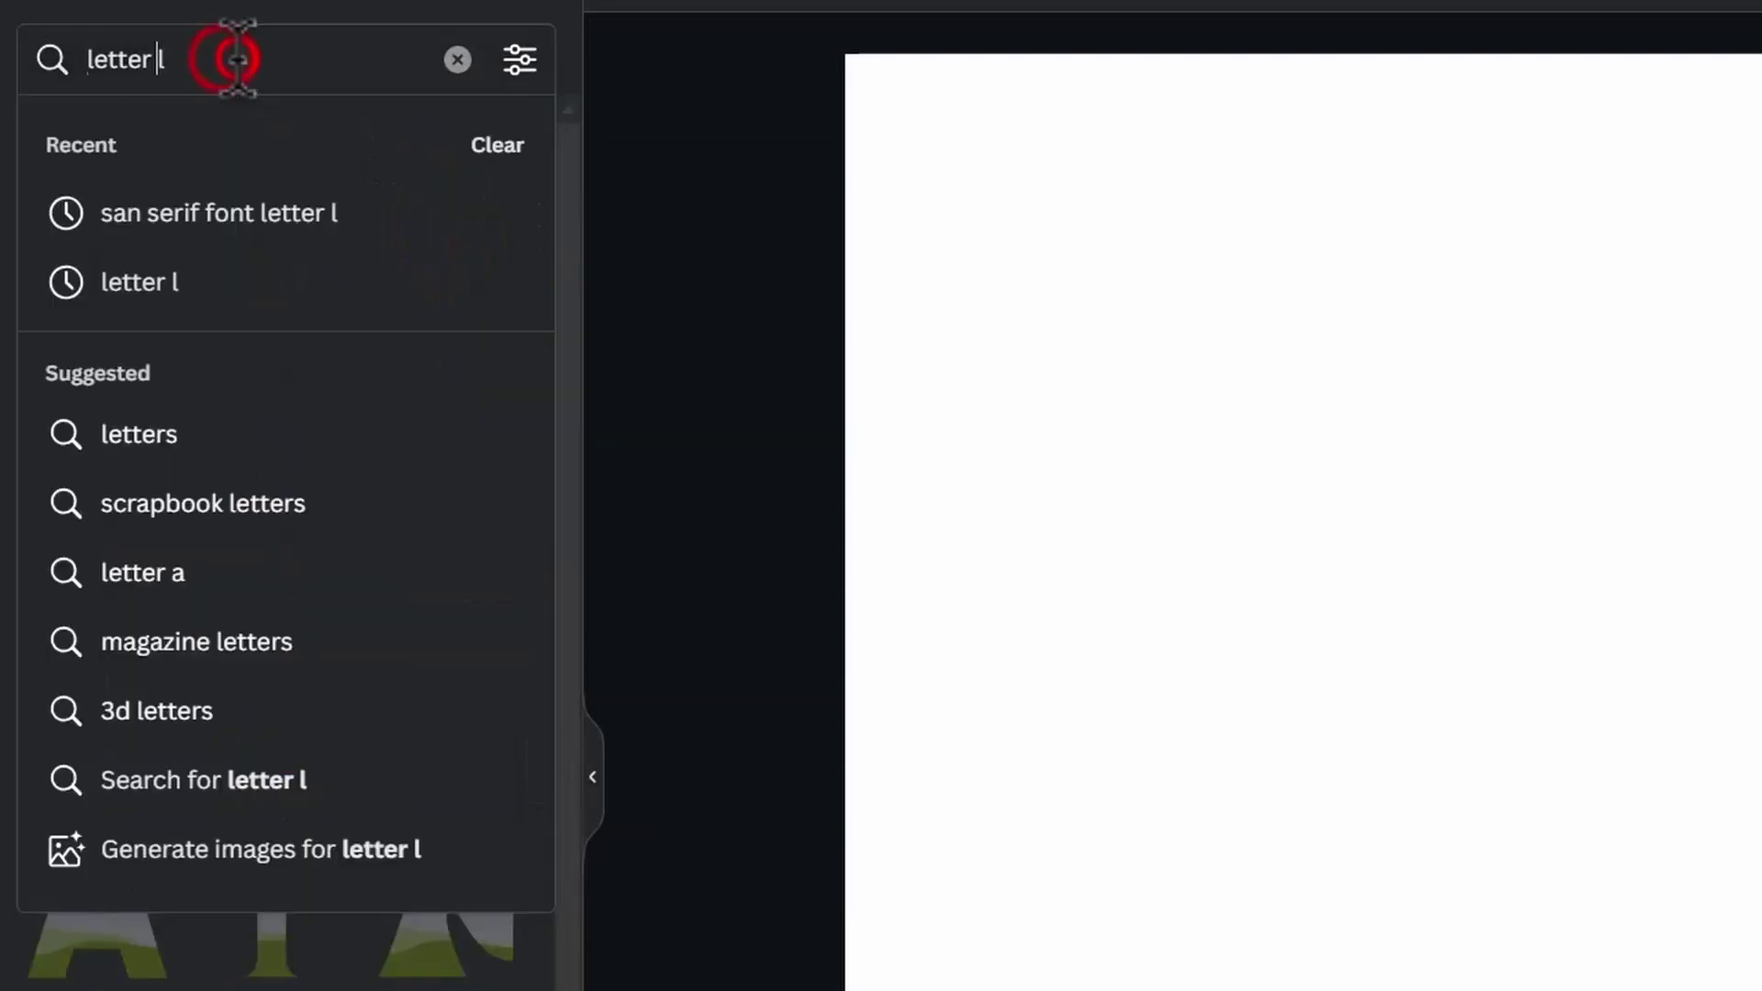
pyautogui.write('sans serif f')
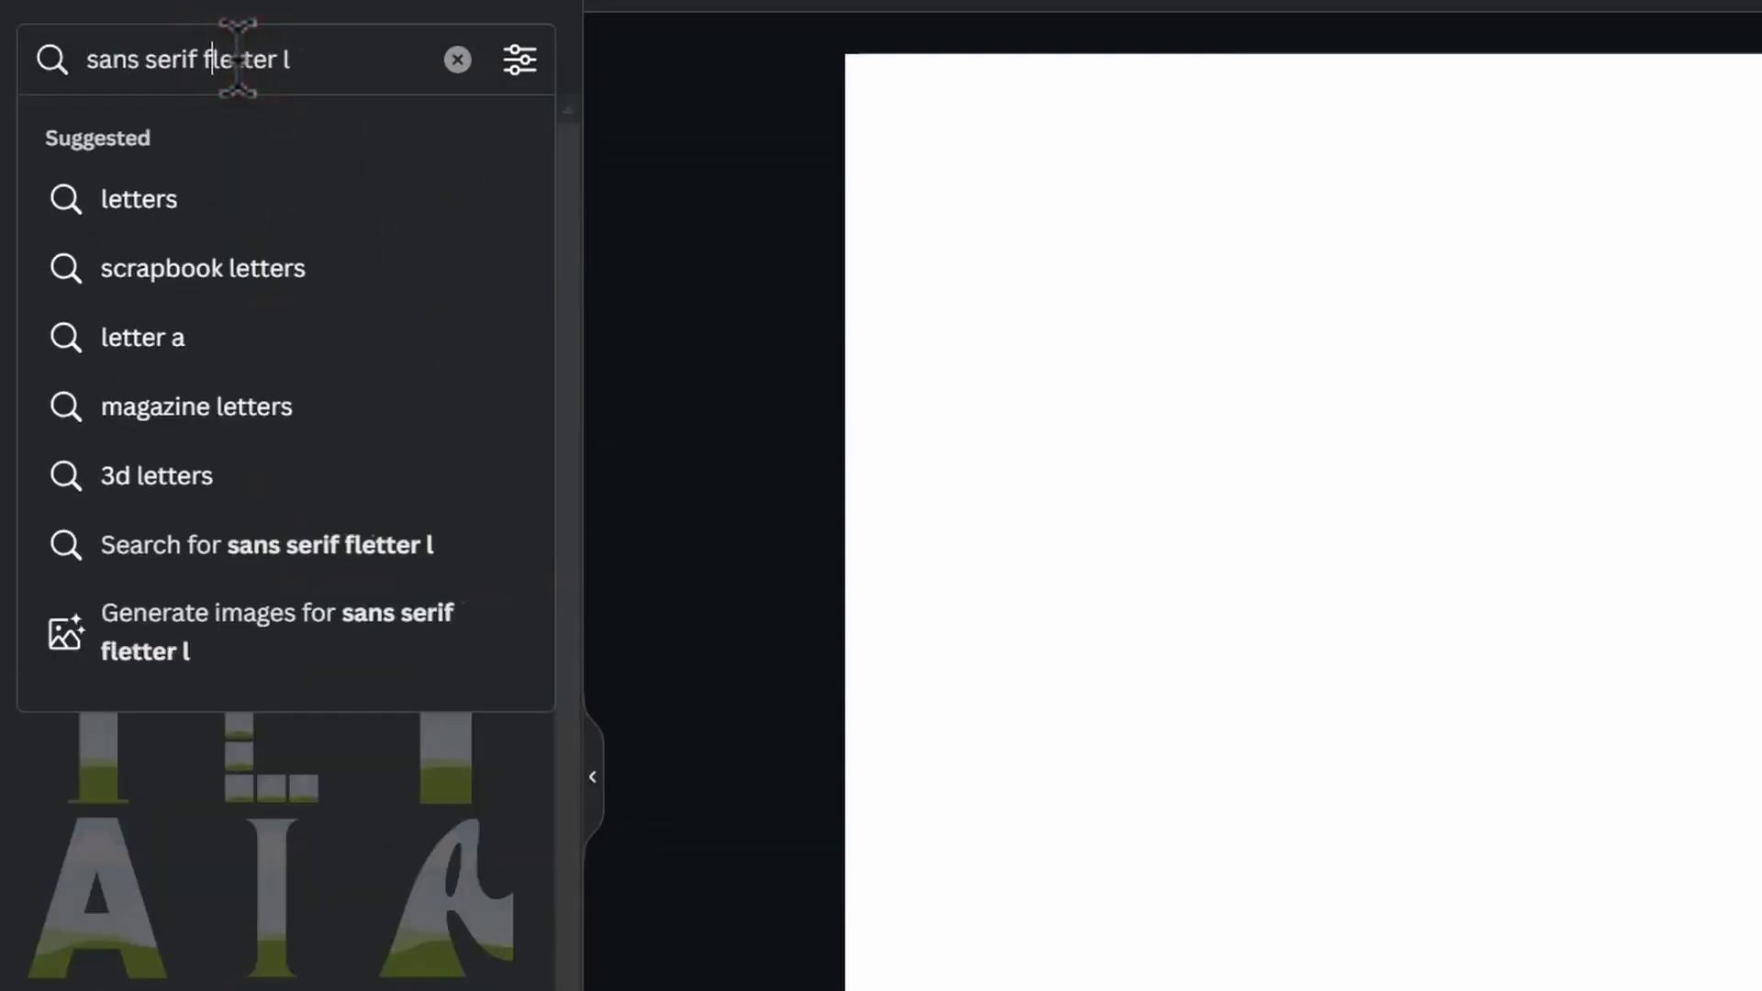
pyautogui.press('Return')
pyautogui.click(110, 198)
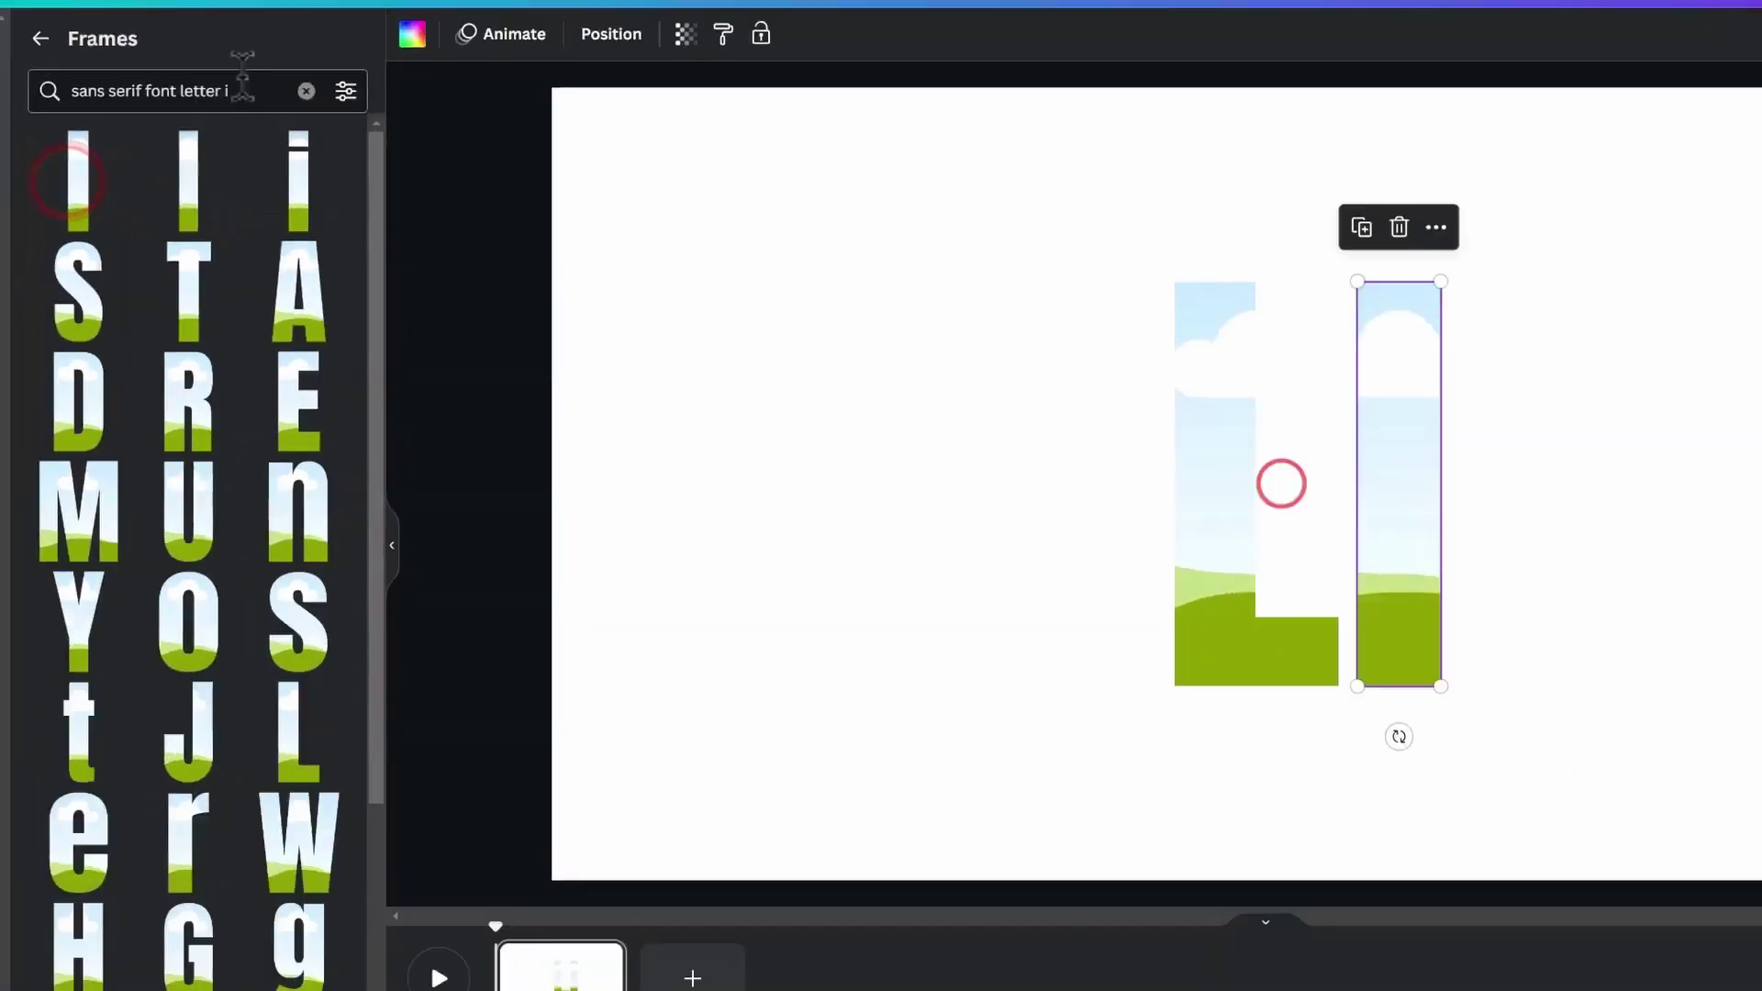
pyautogui.click(367, 59)
pyautogui.press('BackSpace')
pyautogui.write('o')
pyautogui.press('Return')
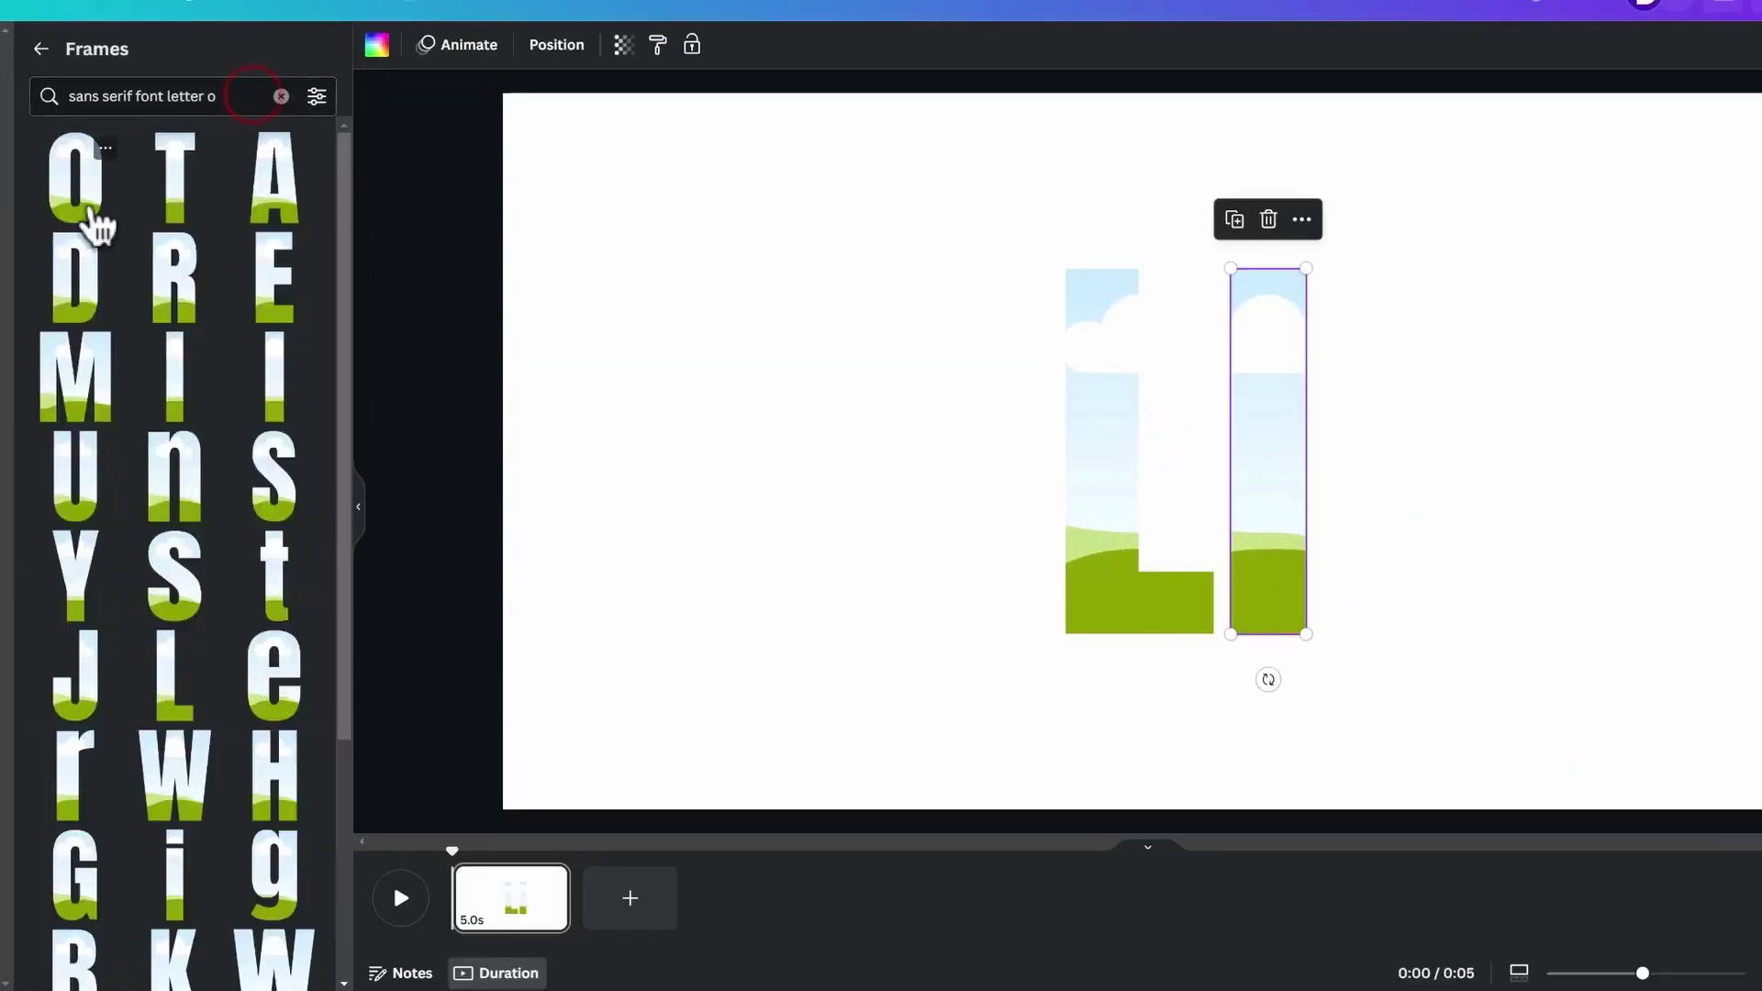
pyautogui.click(97, 245)
pyautogui.moveTo(1138, 386); pyautogui.dragTo(1438, 386)
# Step: Add the sans serif n letter frame and place it right of the O
pyautogui.click(240, 92)
pyautogui.press('BackSpace')
pyautogui.write('n')
pyautogui.press('Return')
pyautogui.click(74, 197)
pyautogui.moveTo(1526, 453); pyautogui.dragTo(1651, 453)
# Step: Select all four letter frames, scale them up across the page, and space them evenly
pyautogui.moveTo(1660, 724); pyautogui.dragTo(1381, 578)
pyautogui.moveTo(1065, 269); pyautogui.dragTo(515, 106)
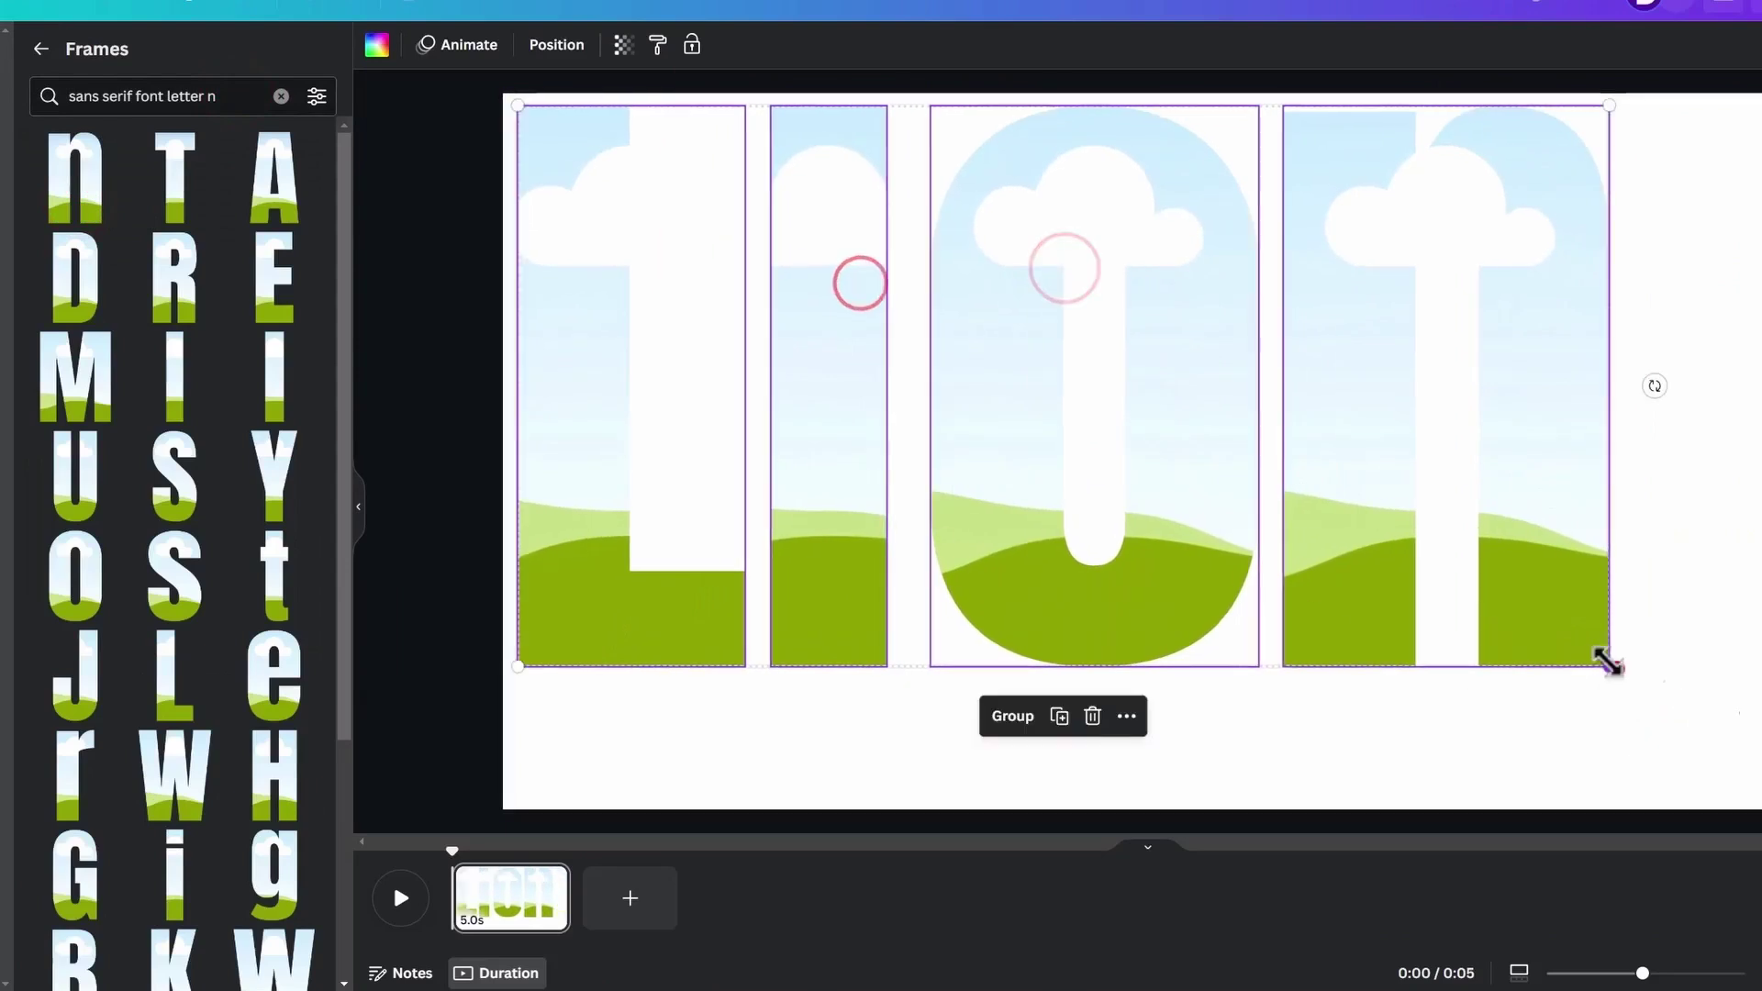
pyautogui.moveTo(1612, 669); pyautogui.dragTo(1757, 746)
pyautogui.click(556, 44)
pyautogui.click(79, 425)
pyautogui.moveTo(1038, 425); pyautogui.dragTo(1014, 453)
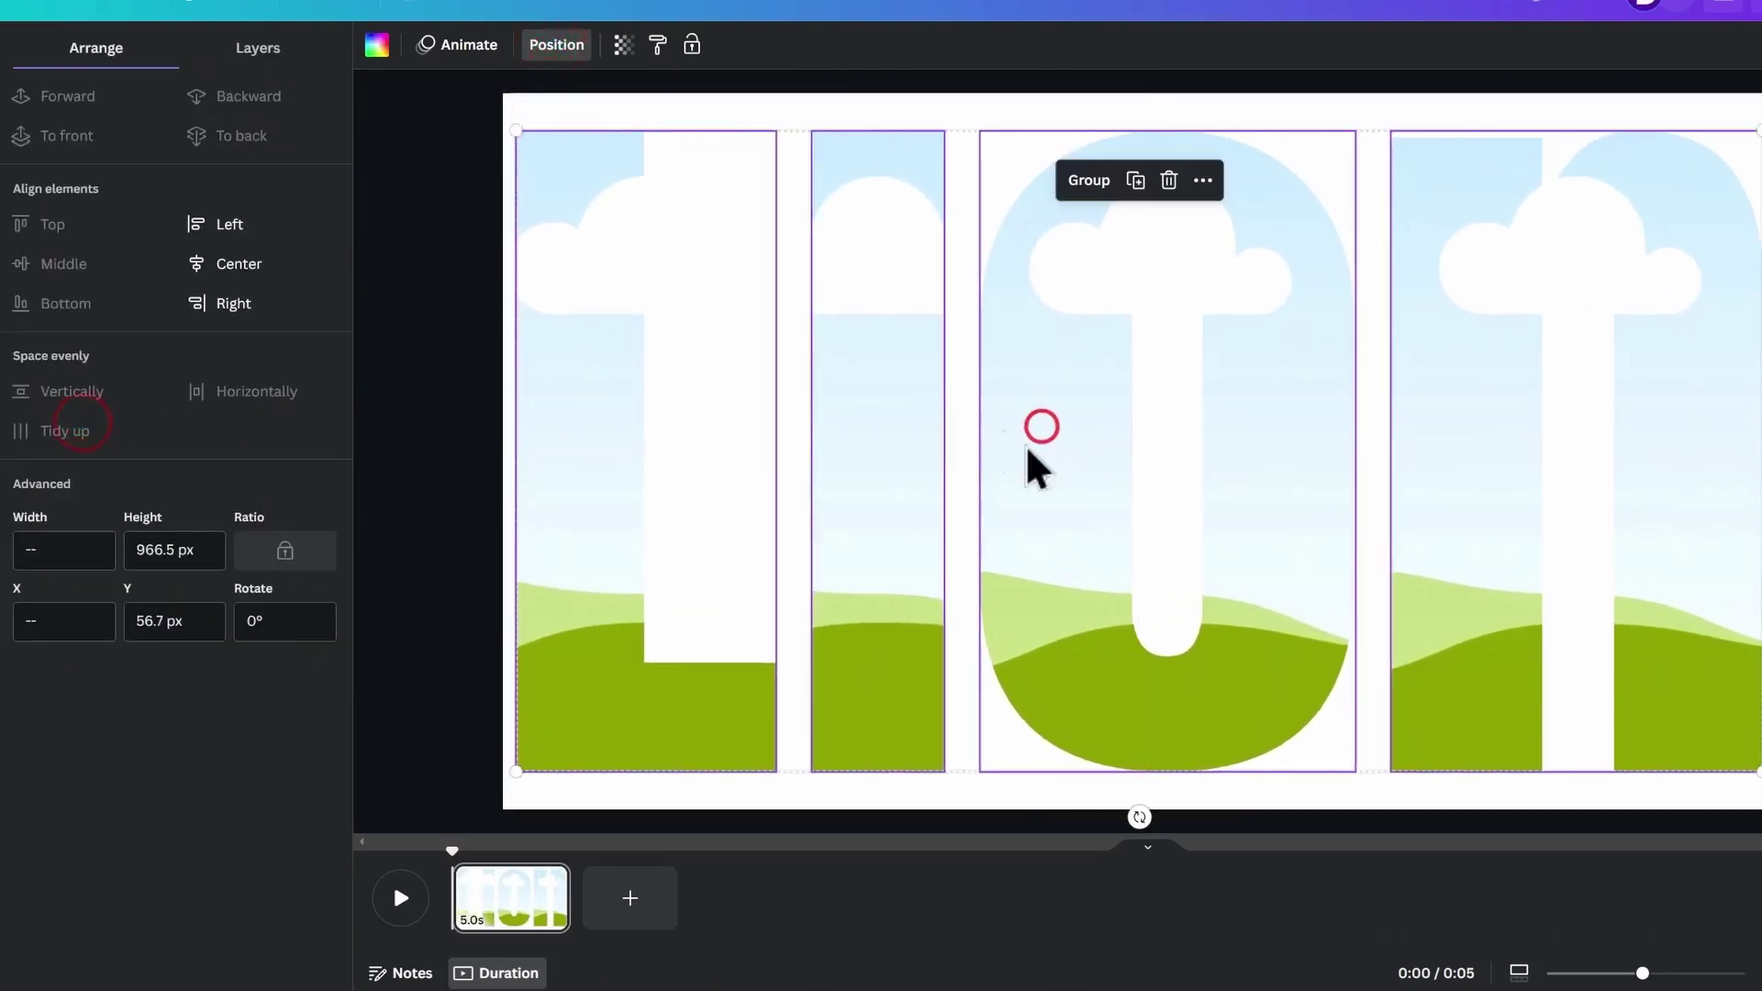
pyautogui.click(9, 150)
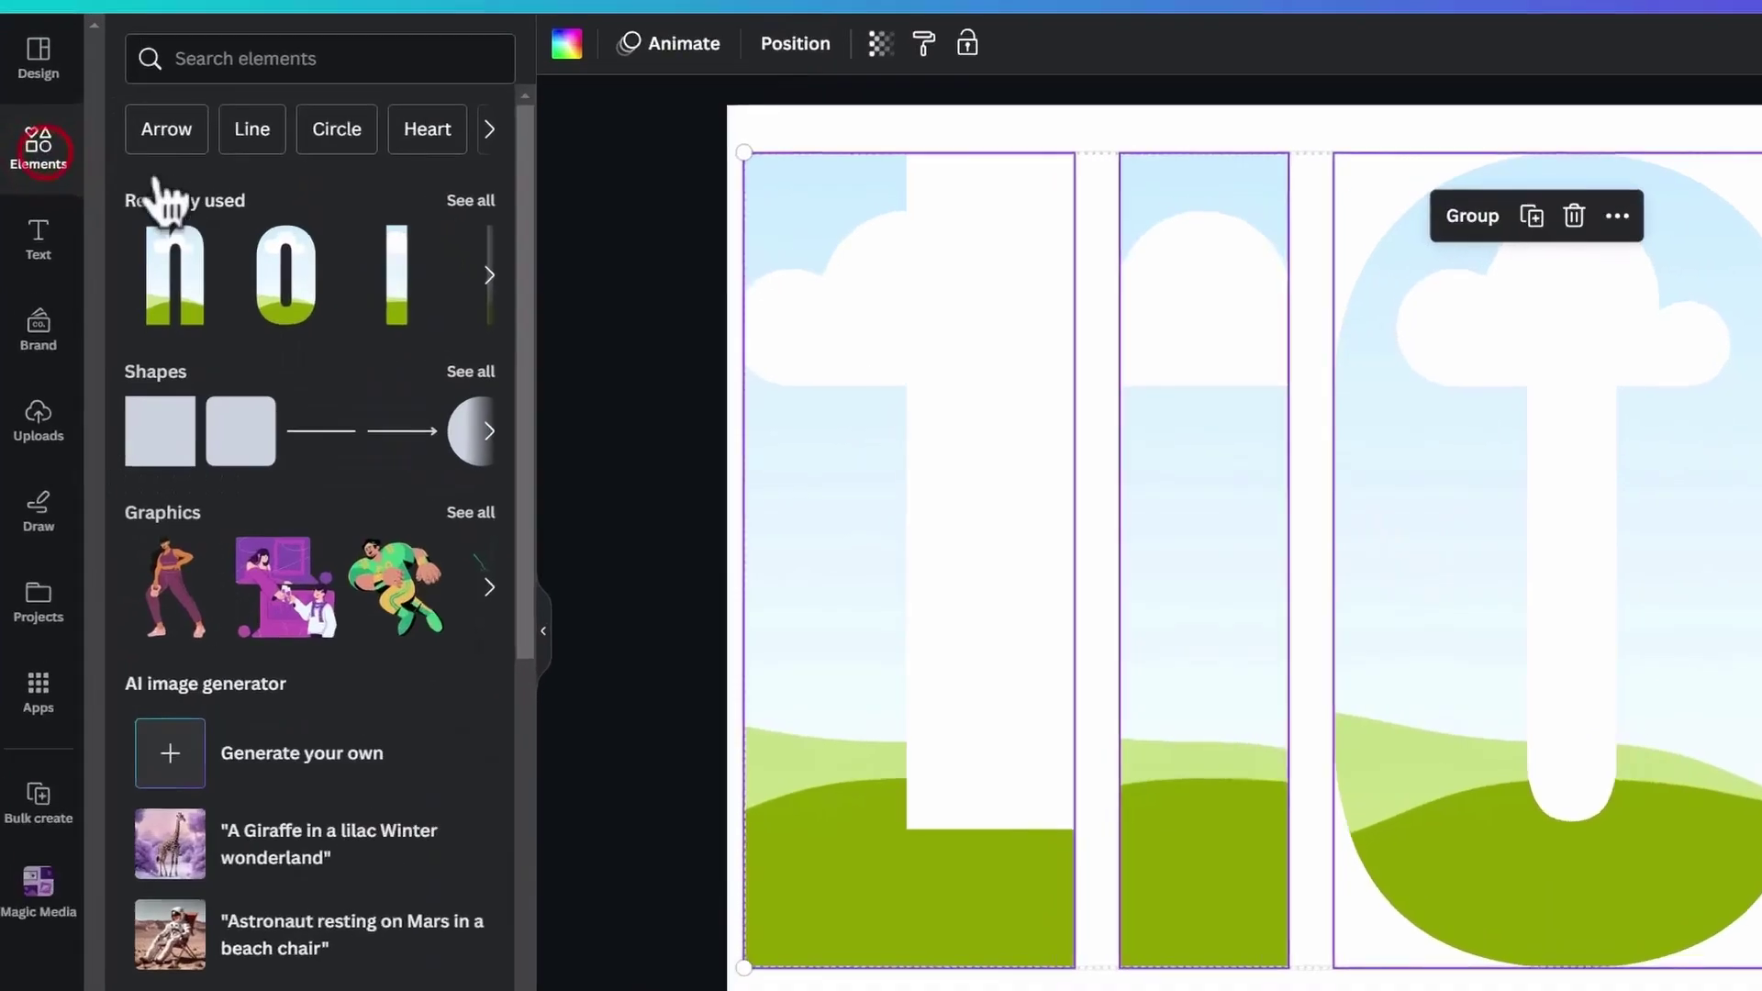
# Step: Search Elements for 'lion' videos and drag the lion clip into each letter frame
pyautogui.click(289, 57)
pyautogui.write('lion')
pyautogui.press('Return')
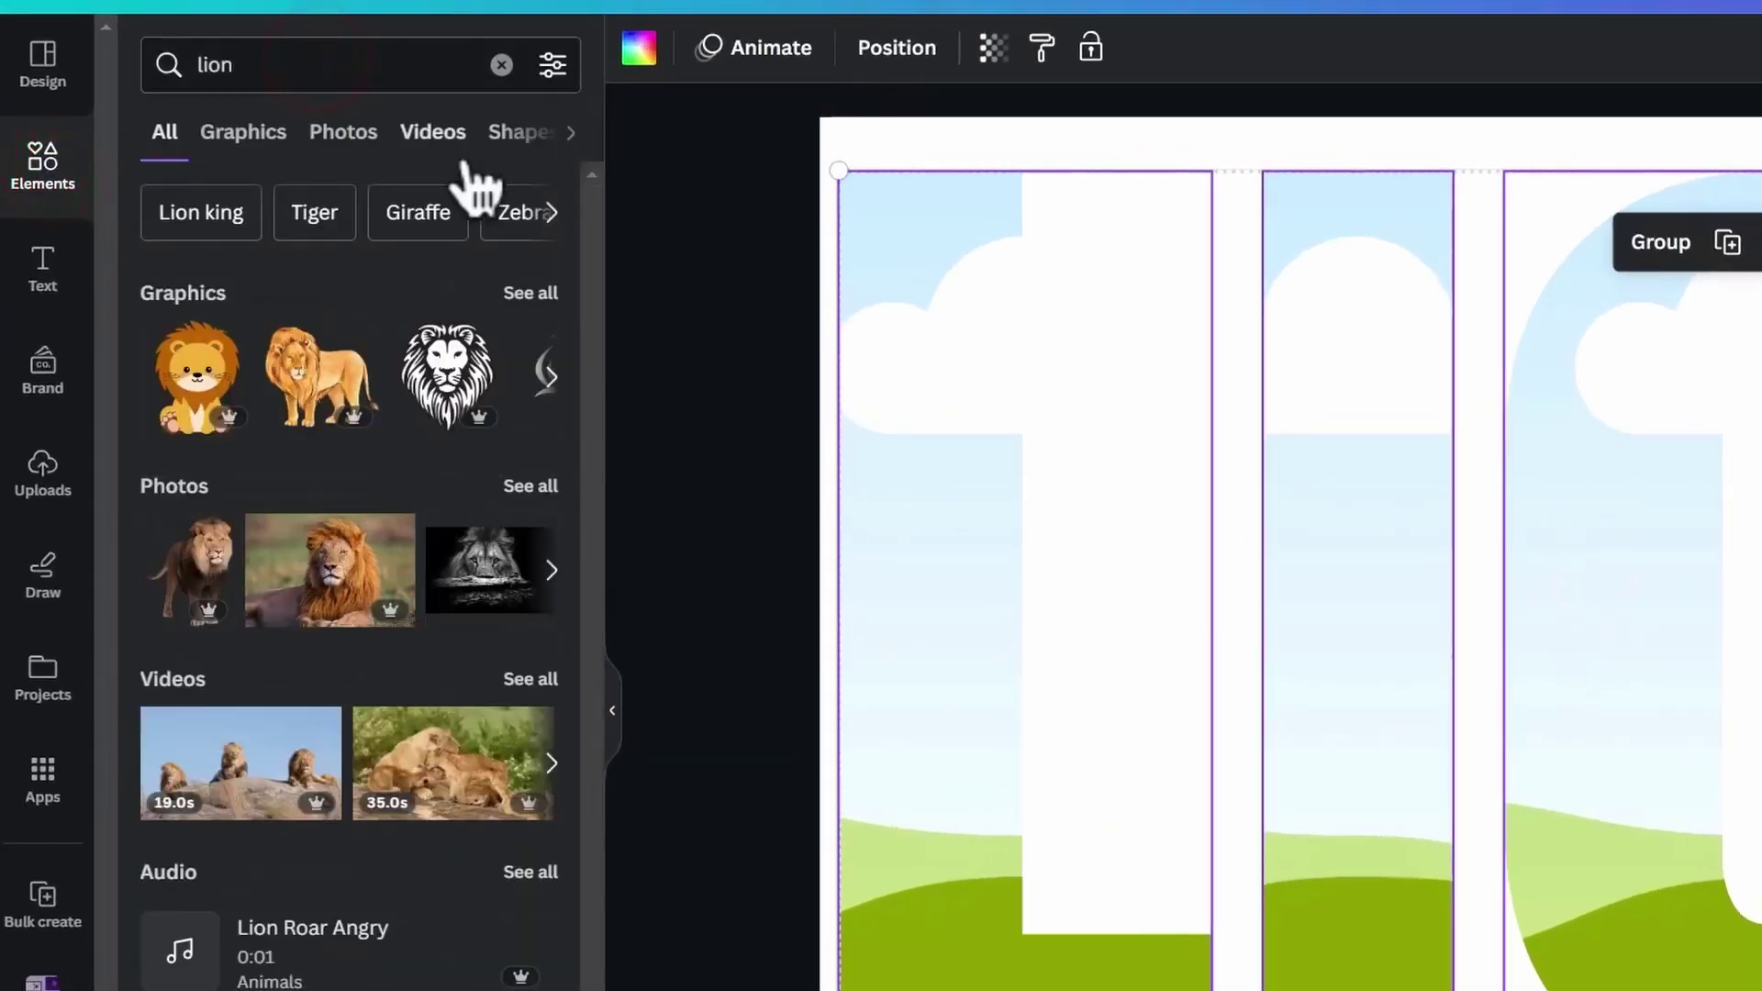
pyautogui.click(395, 117)
pyautogui.moveTo(457, 457); pyautogui.dragTo(920, 448)
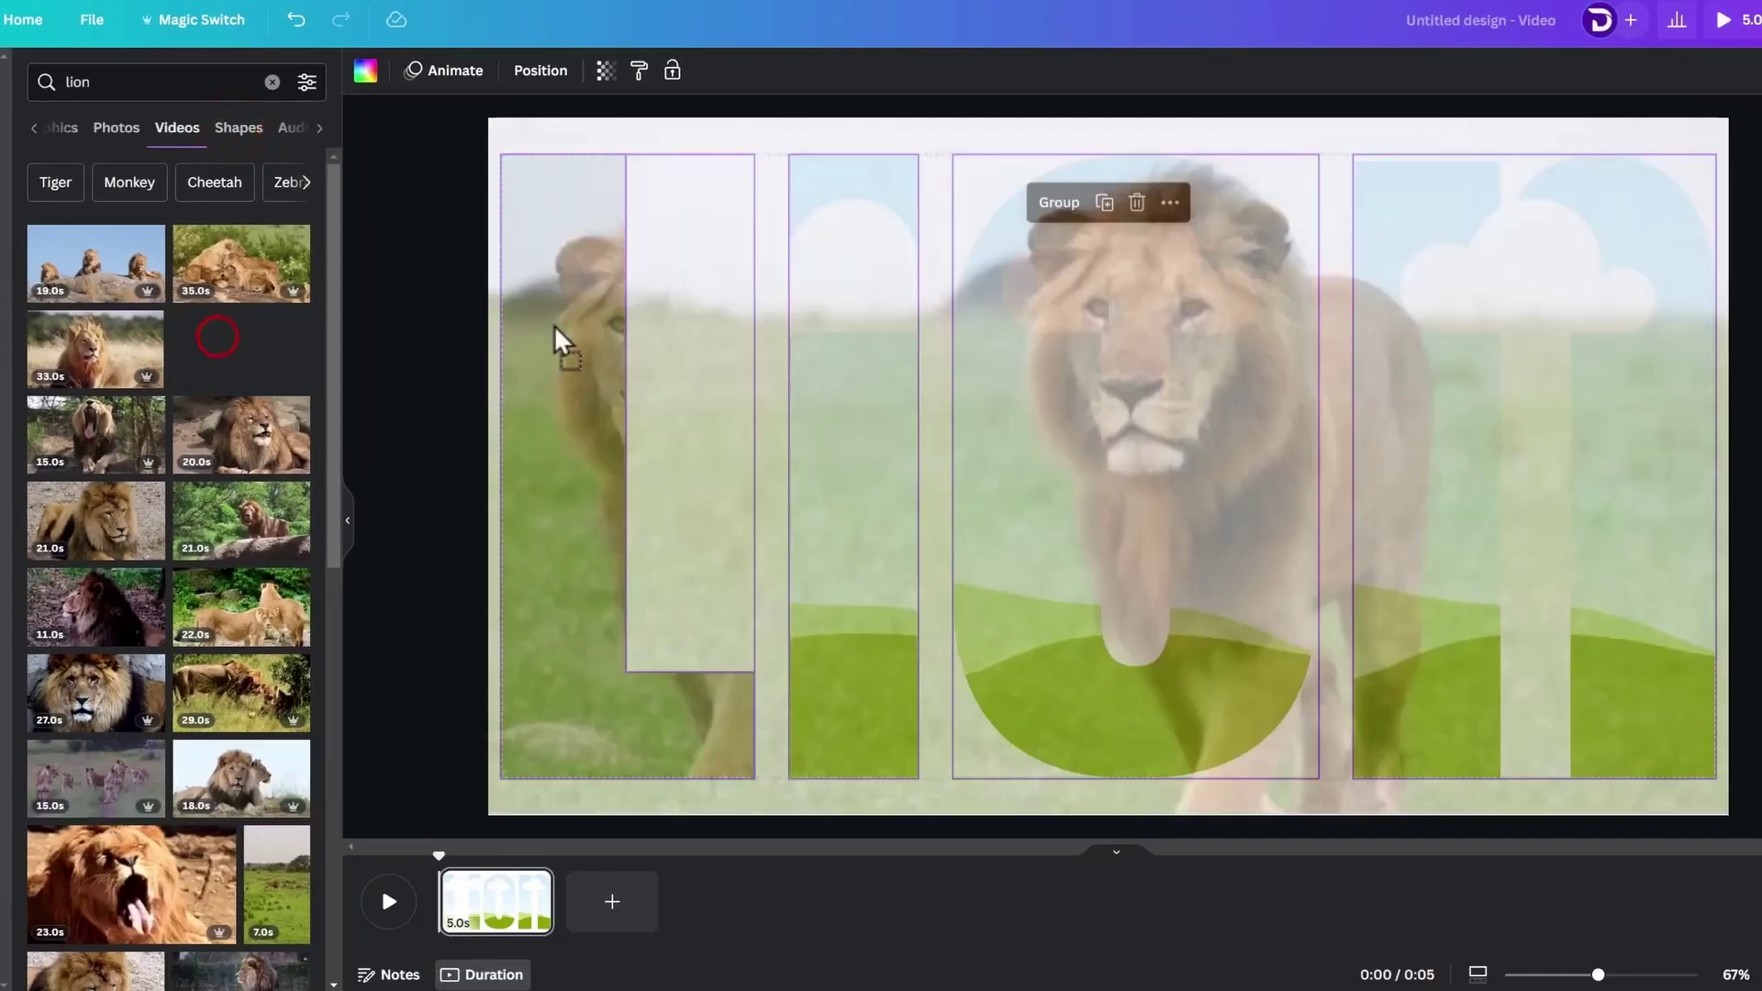
pyautogui.moveTo(252, 372); pyautogui.dragTo(1007, 342)
pyautogui.moveTo(240, 348); pyautogui.dragTo(1487, 417)
# Step: Resize the lion footage inside the n and L frames, then finish adjusting
pyautogui.click(1432, 422)
pyautogui.doubleClick(1450, 408)
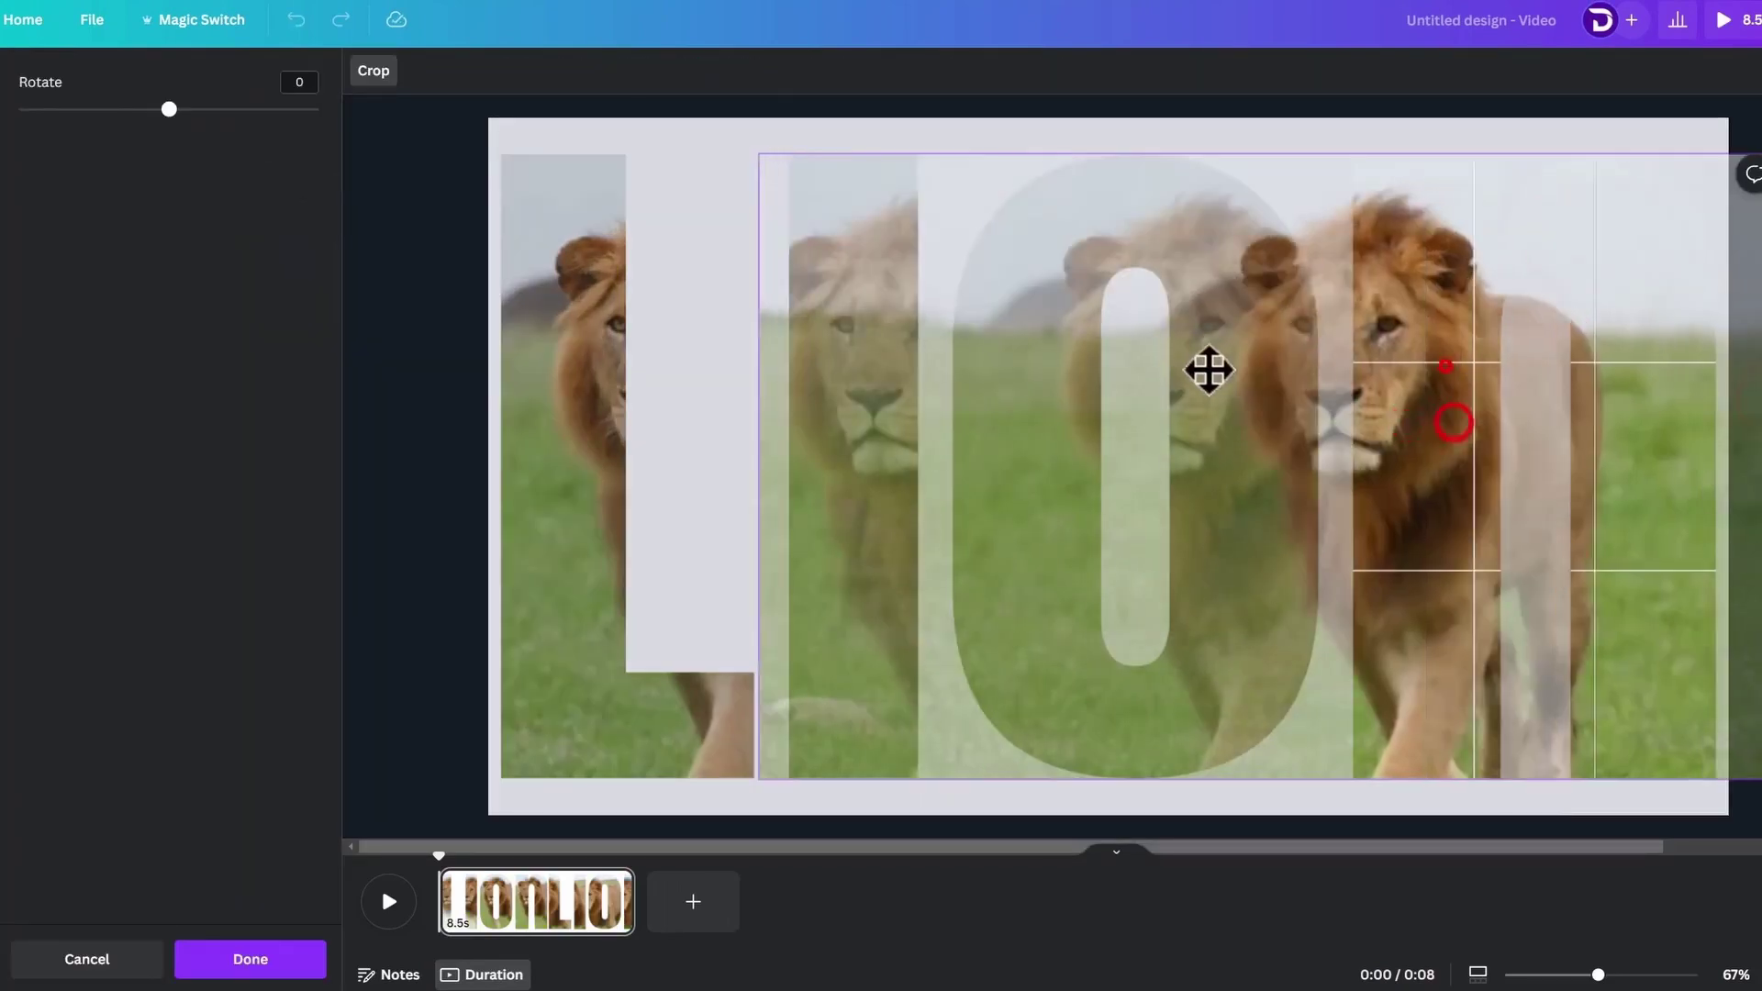
pyautogui.scroll(-3, 1231, 393)
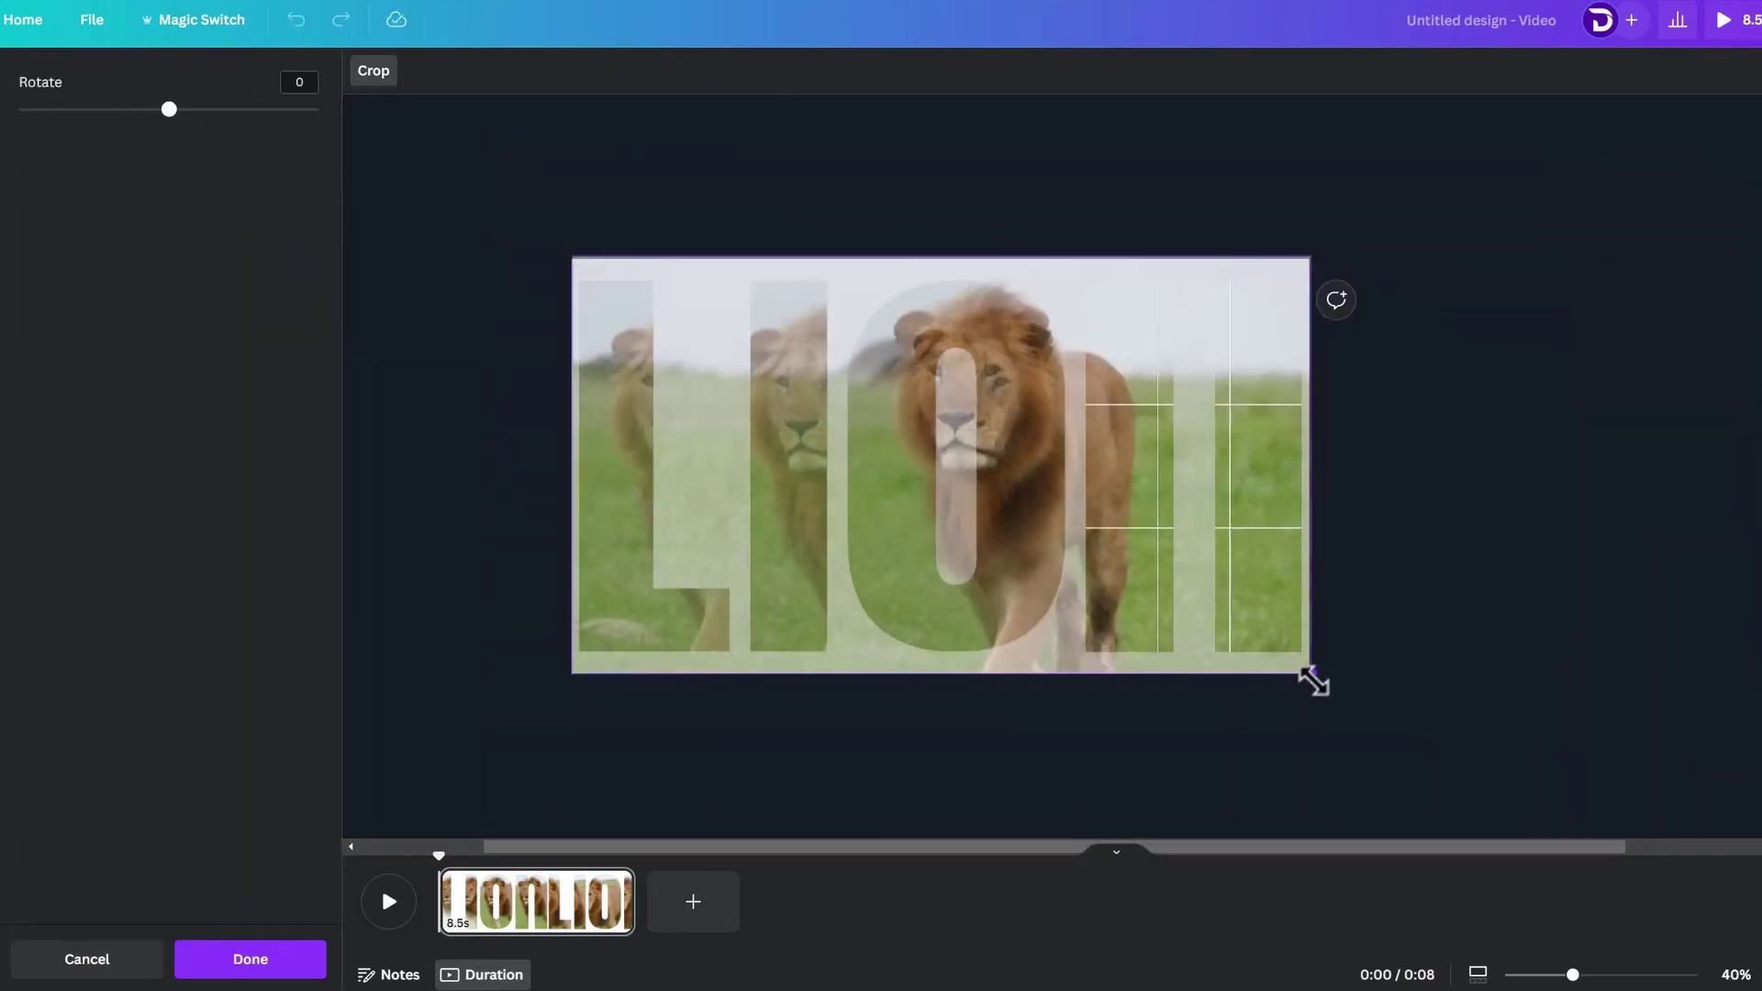
pyautogui.moveTo(1313, 677); pyautogui.dragTo(1223, 369)
pyautogui.click(834, 563)
pyautogui.doubleClick(834, 563)
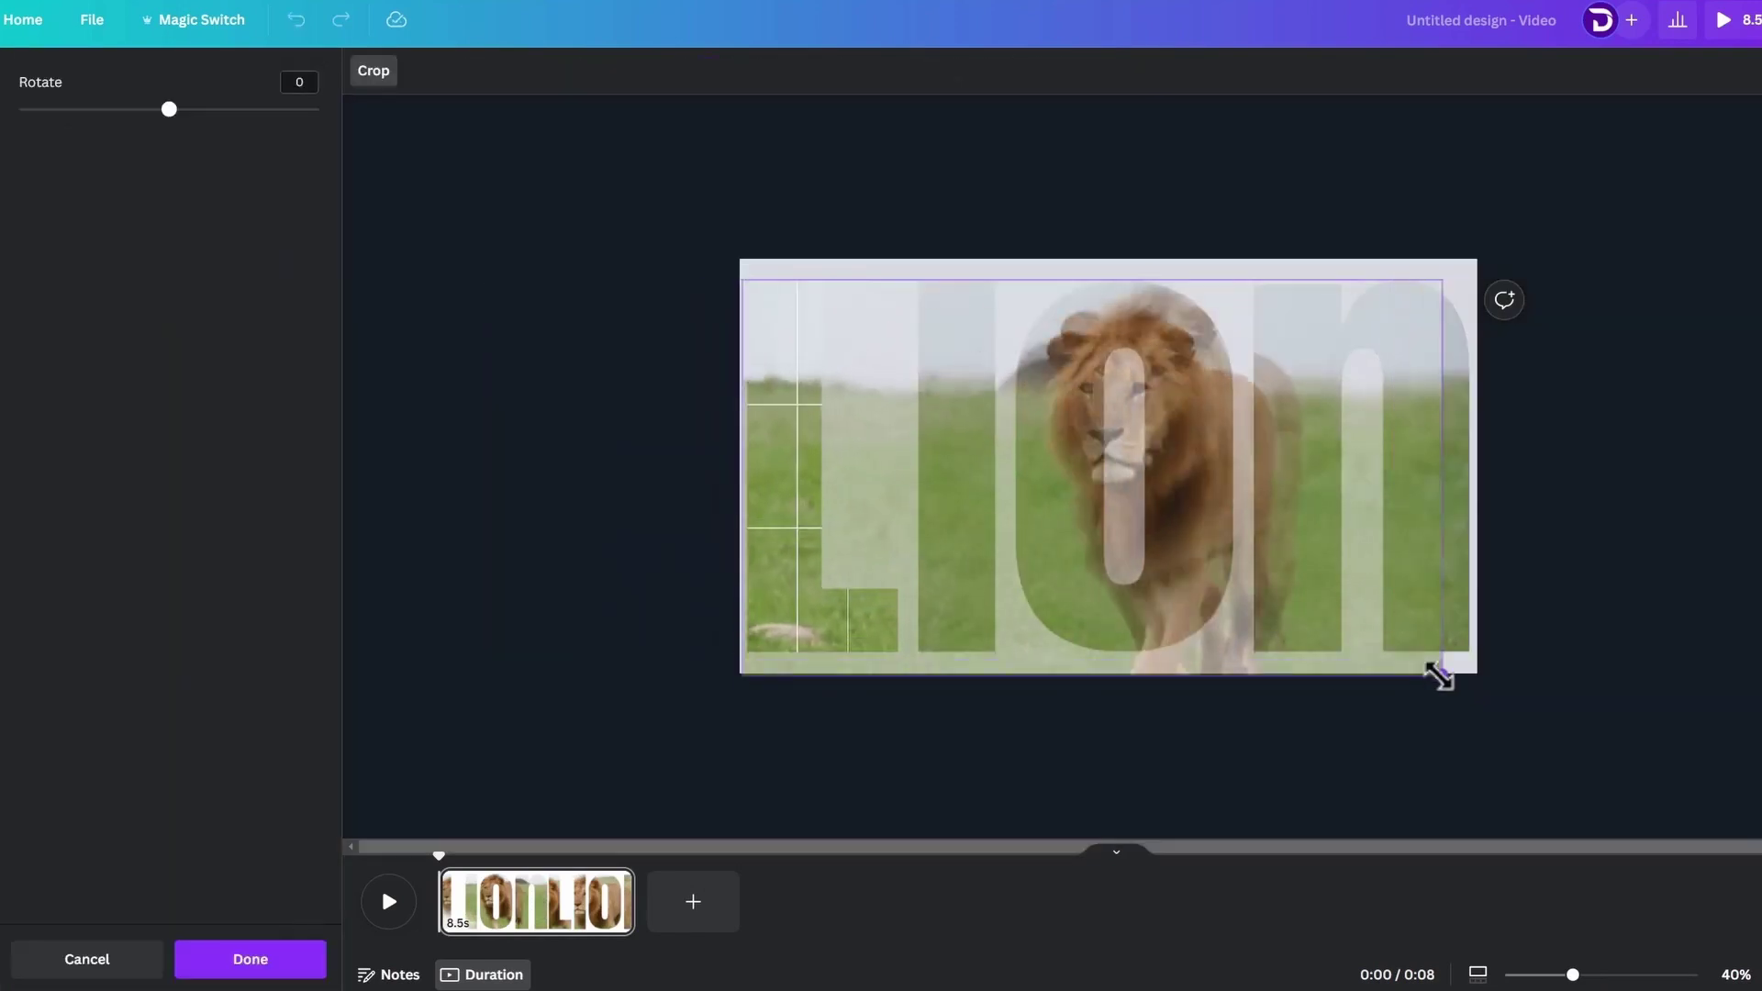
pyautogui.moveTo(1460, 667); pyautogui.dragTo(1471, 676)
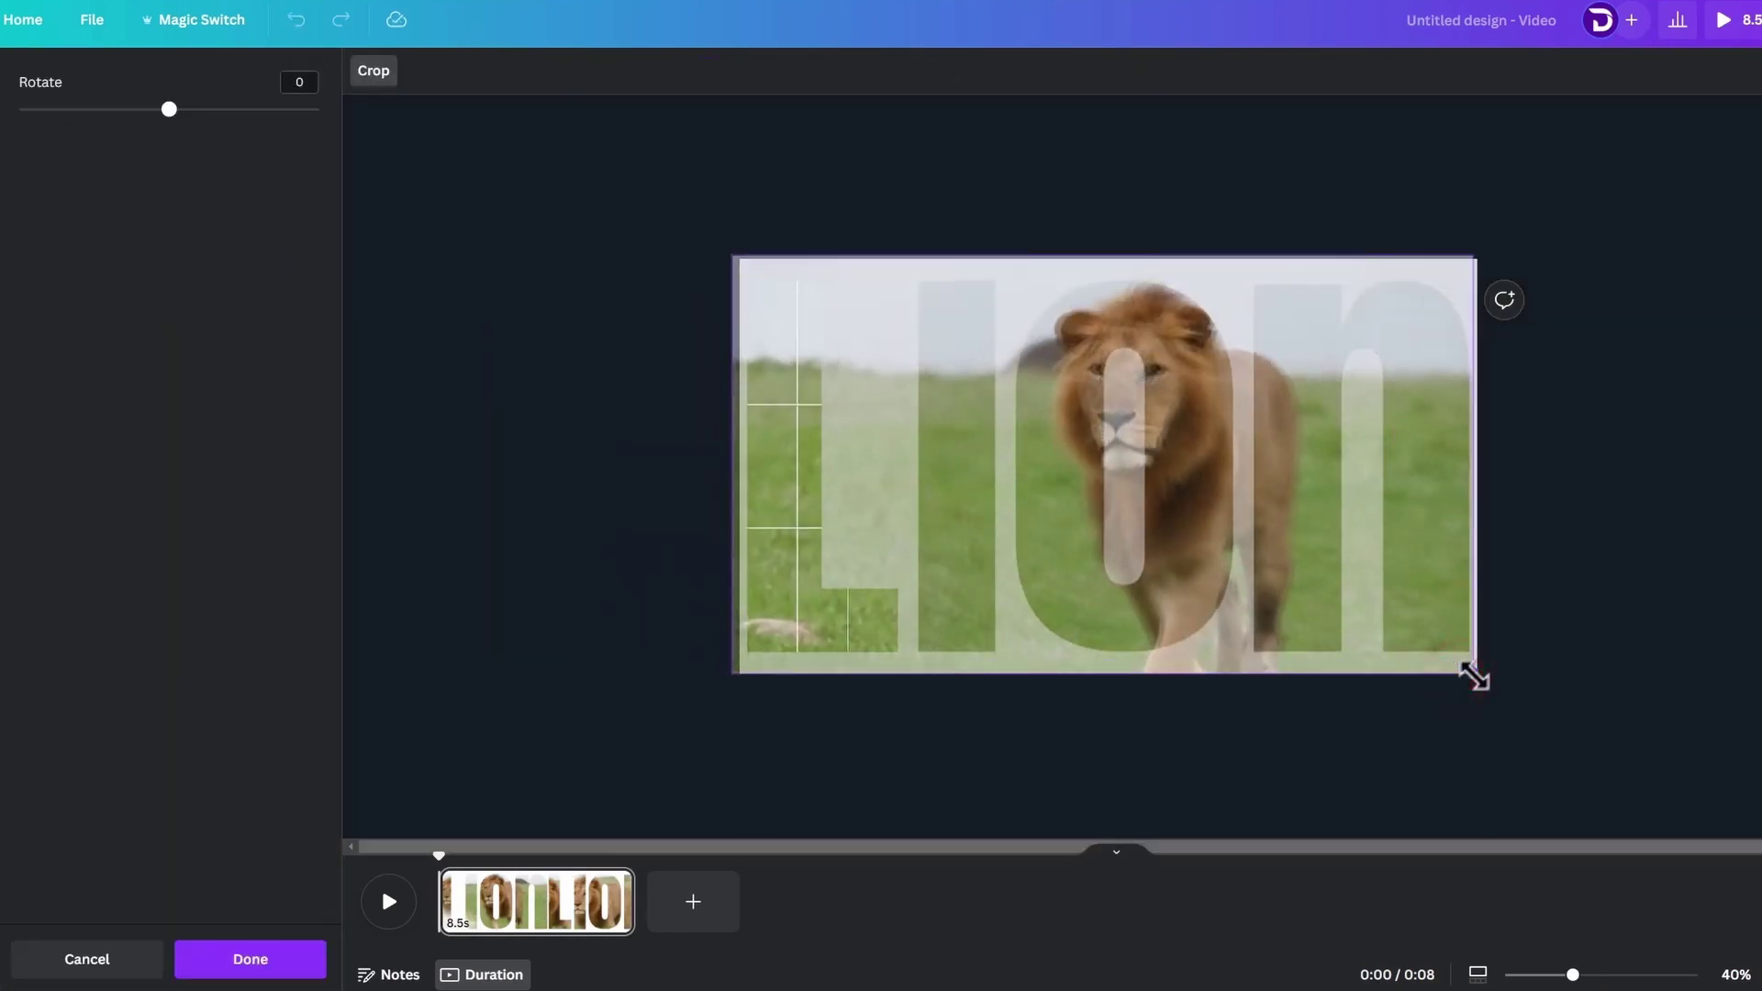
pyautogui.click(1511, 555)
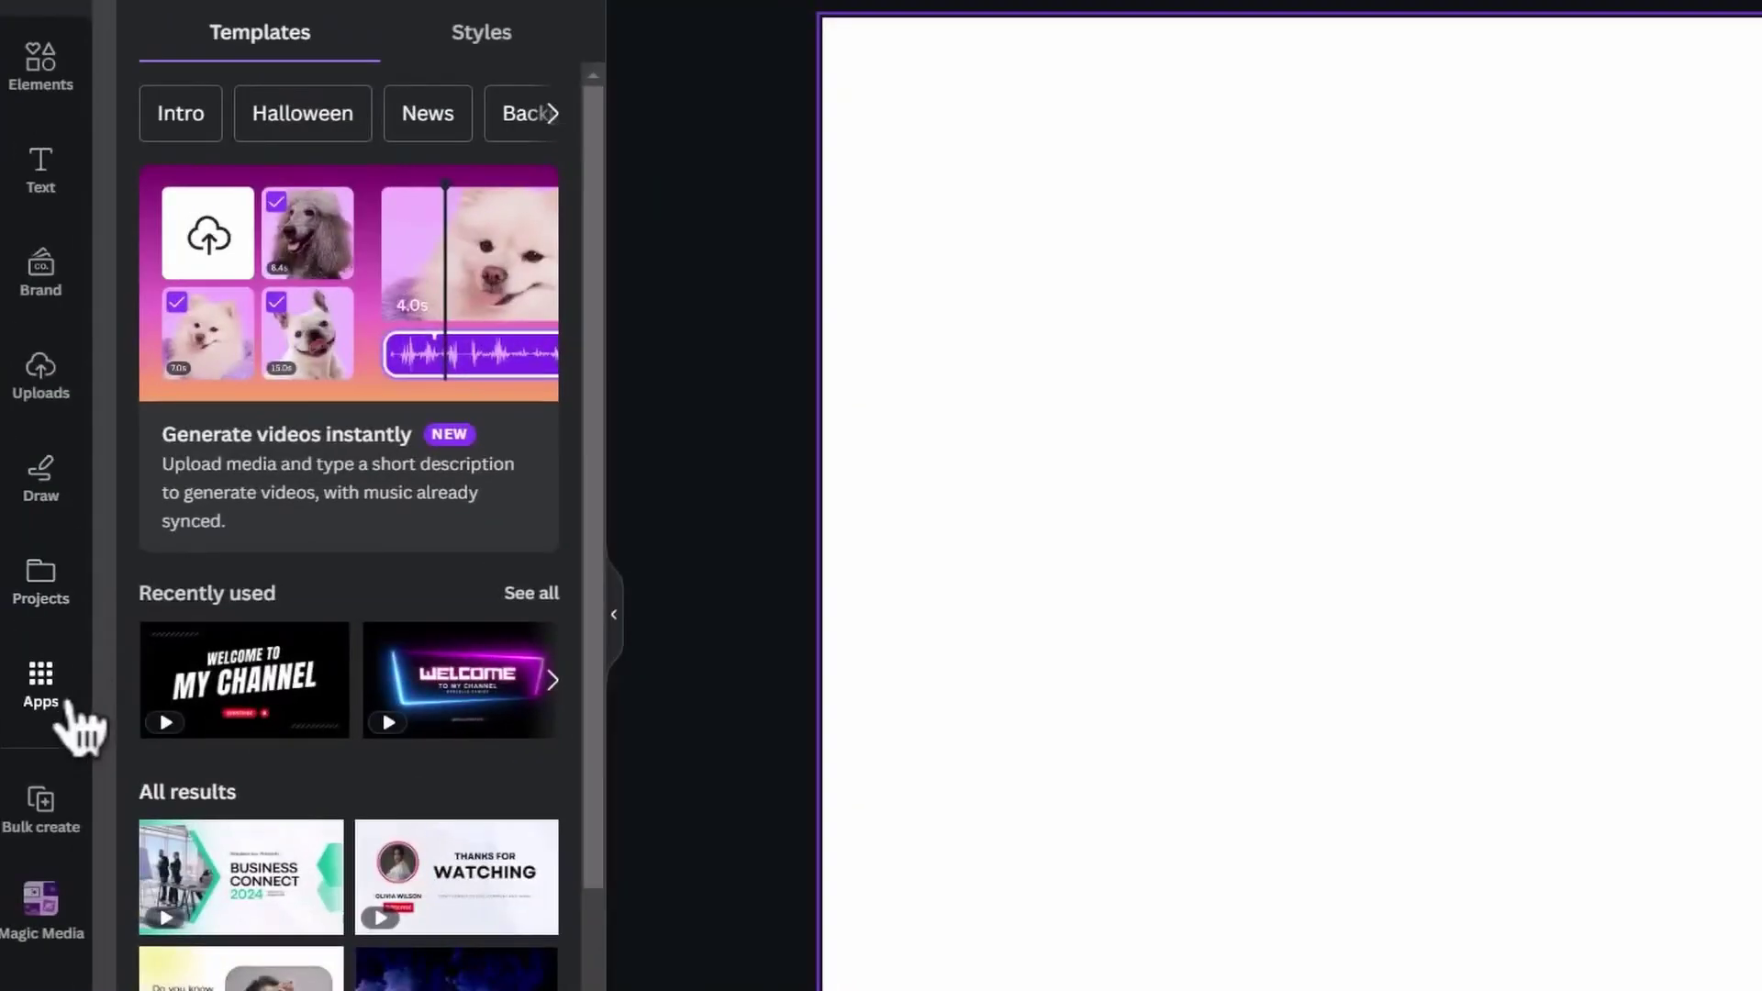
# Step: Search the apps for 'video' and open Avatars by NeiroAI
pyautogui.click(40, 684)
pyautogui.click(385, 51)
pyautogui.write('video')
pyautogui.press('Return')
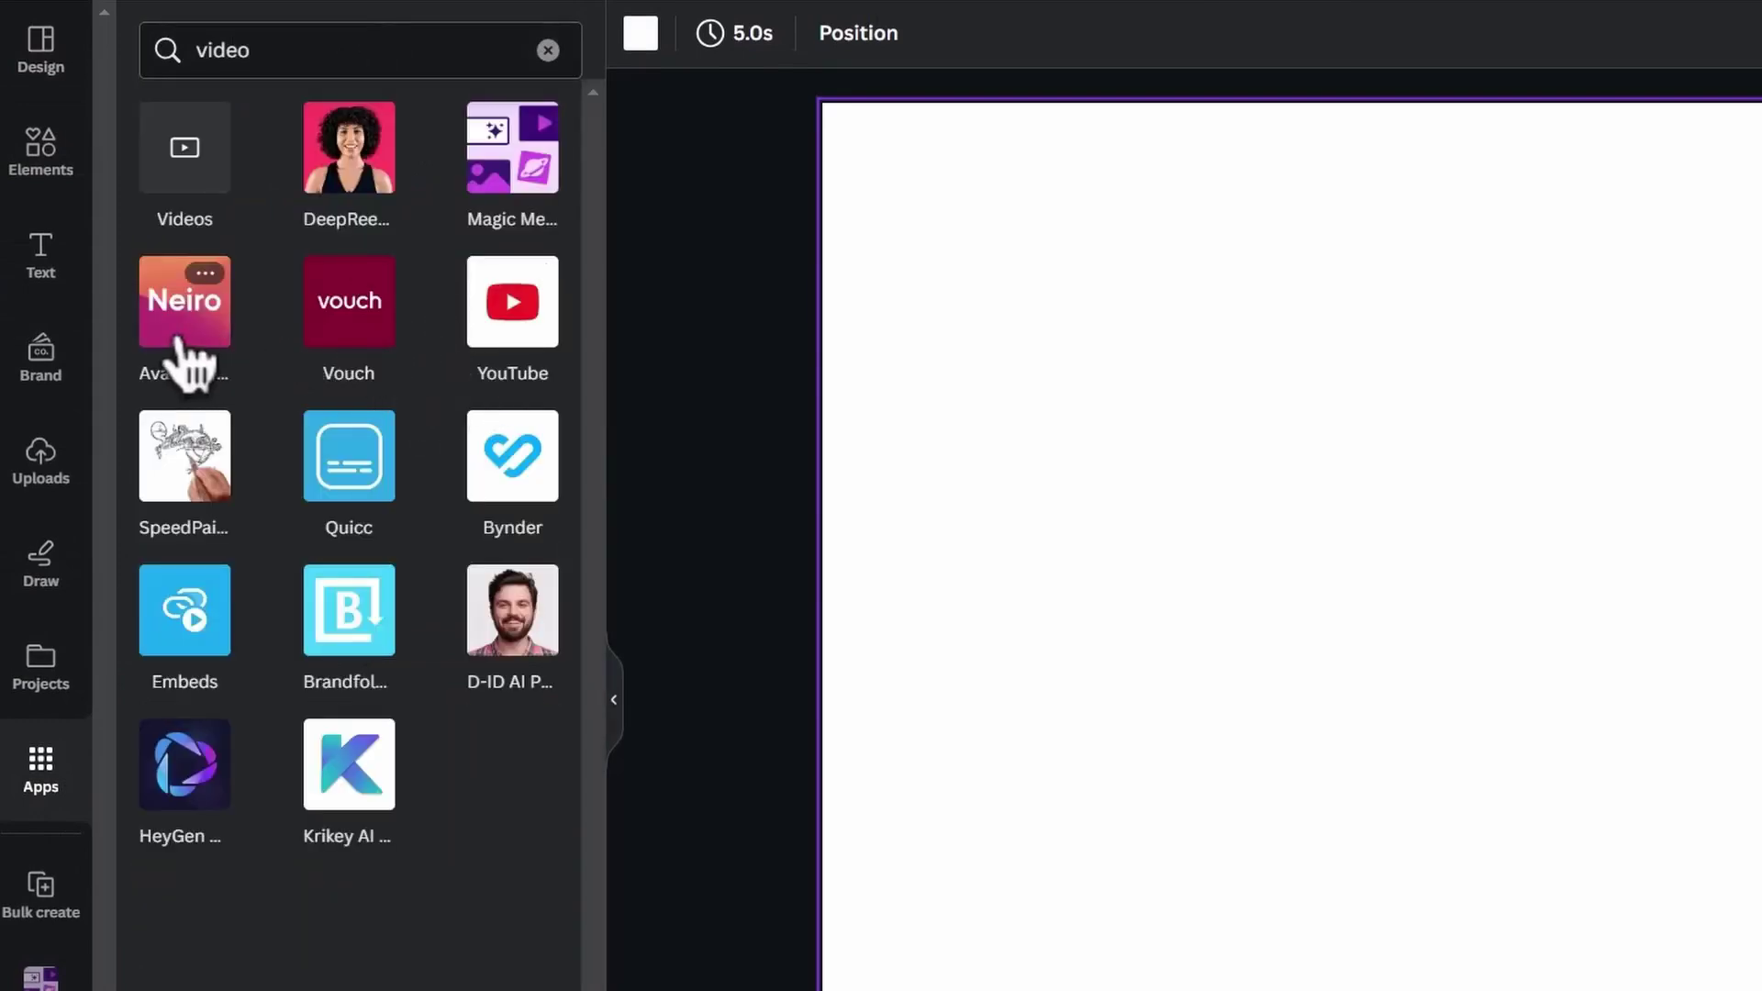
pyautogui.click(202, 340)
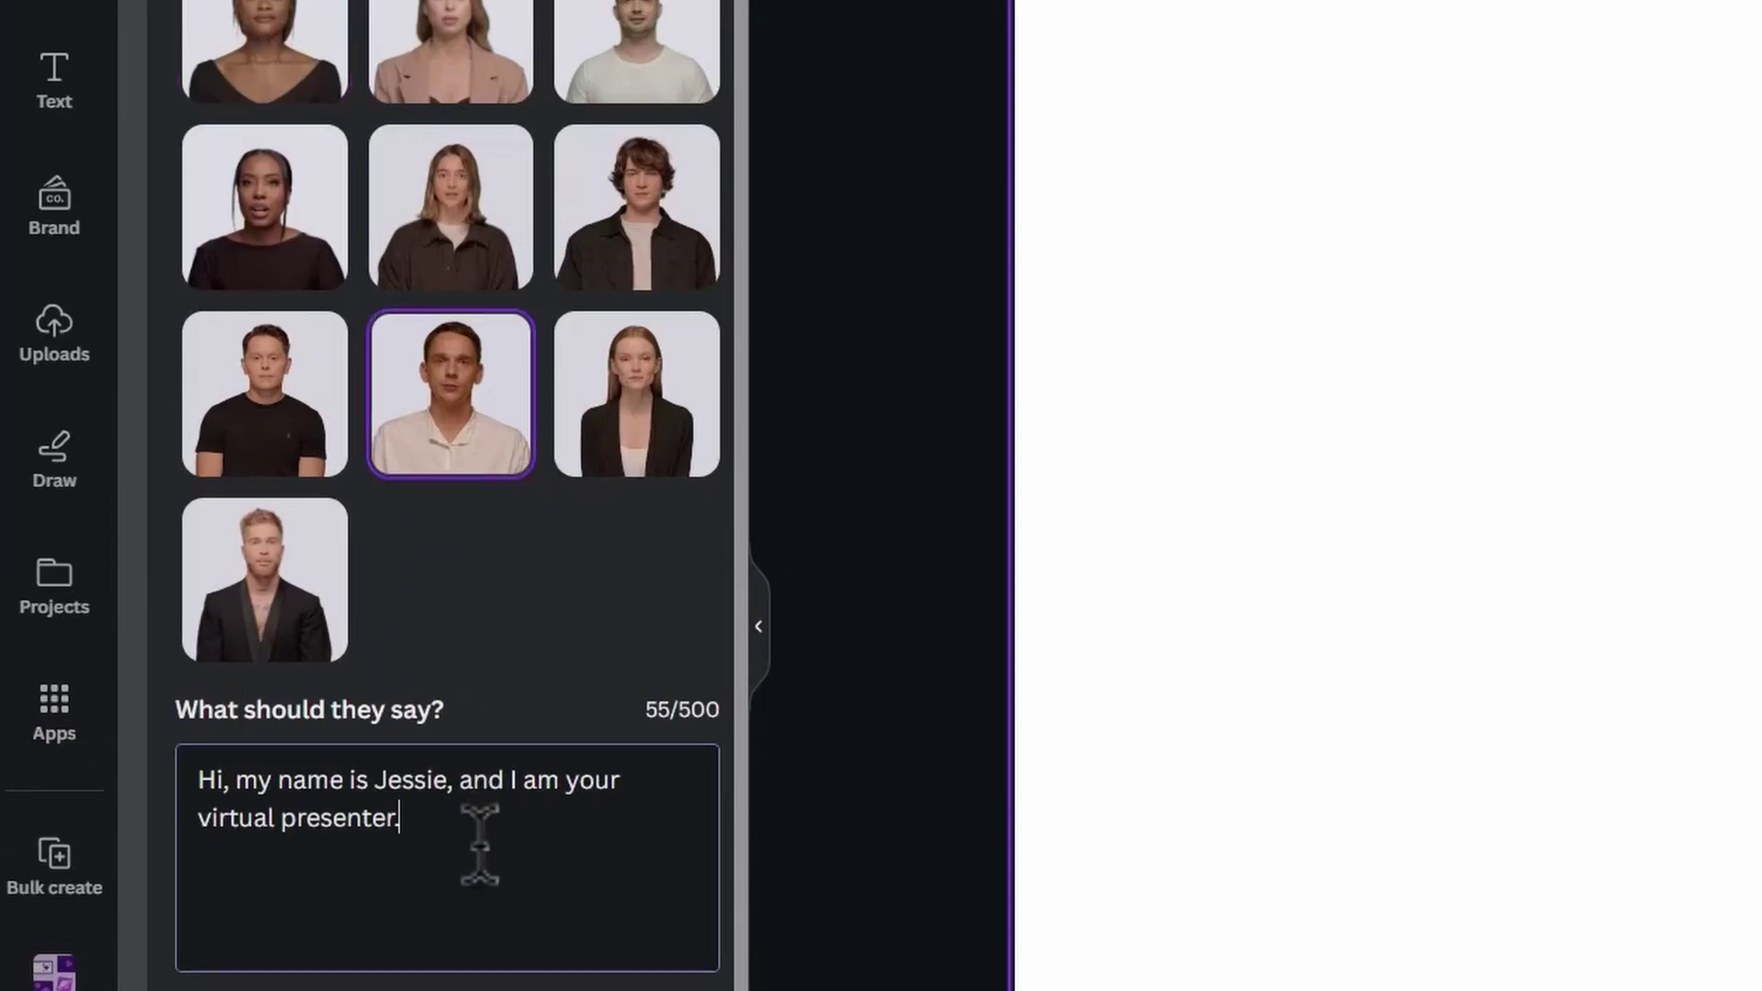
# Step: Paste the welcome script, keep US English, choose the bearded male voice, preview it, and create the video
pyautogui.write('Hey guys, welcome back to my channel. In this video you gonna learn how to create AI video avatars in Canva')
pyautogui.scroll(-1, 578, 890)
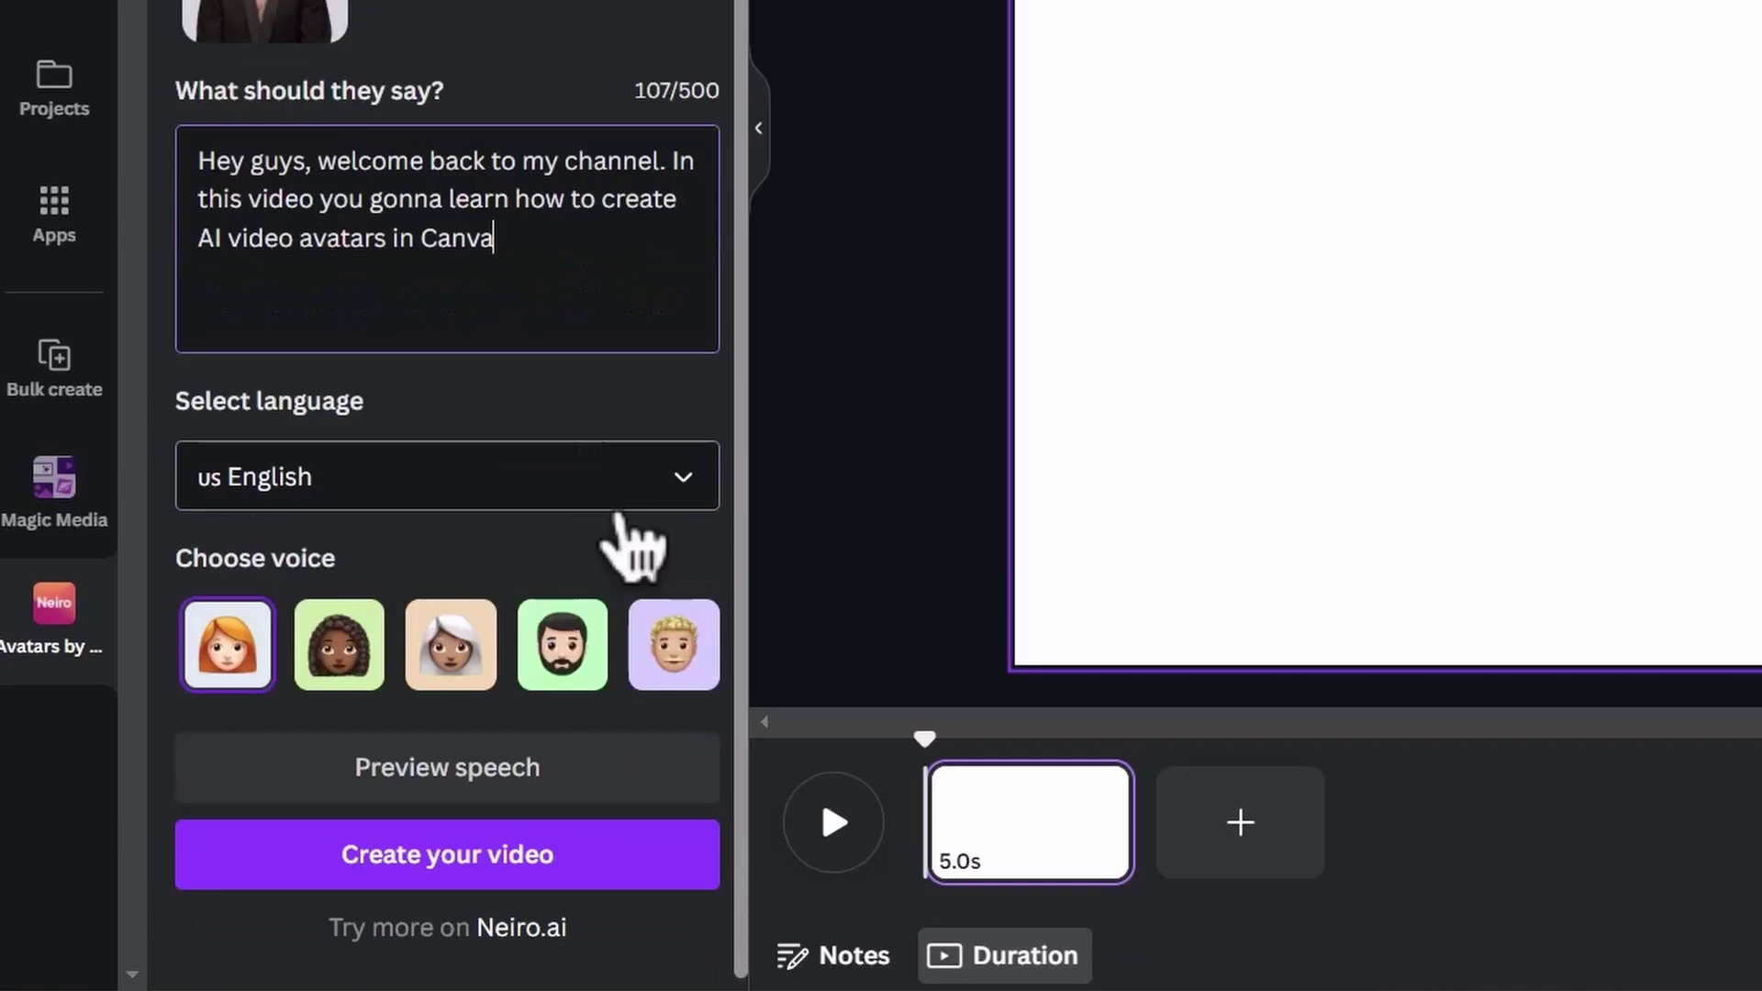
pyautogui.click(637, 487)
pyautogui.scroll(-5, 592, 642)
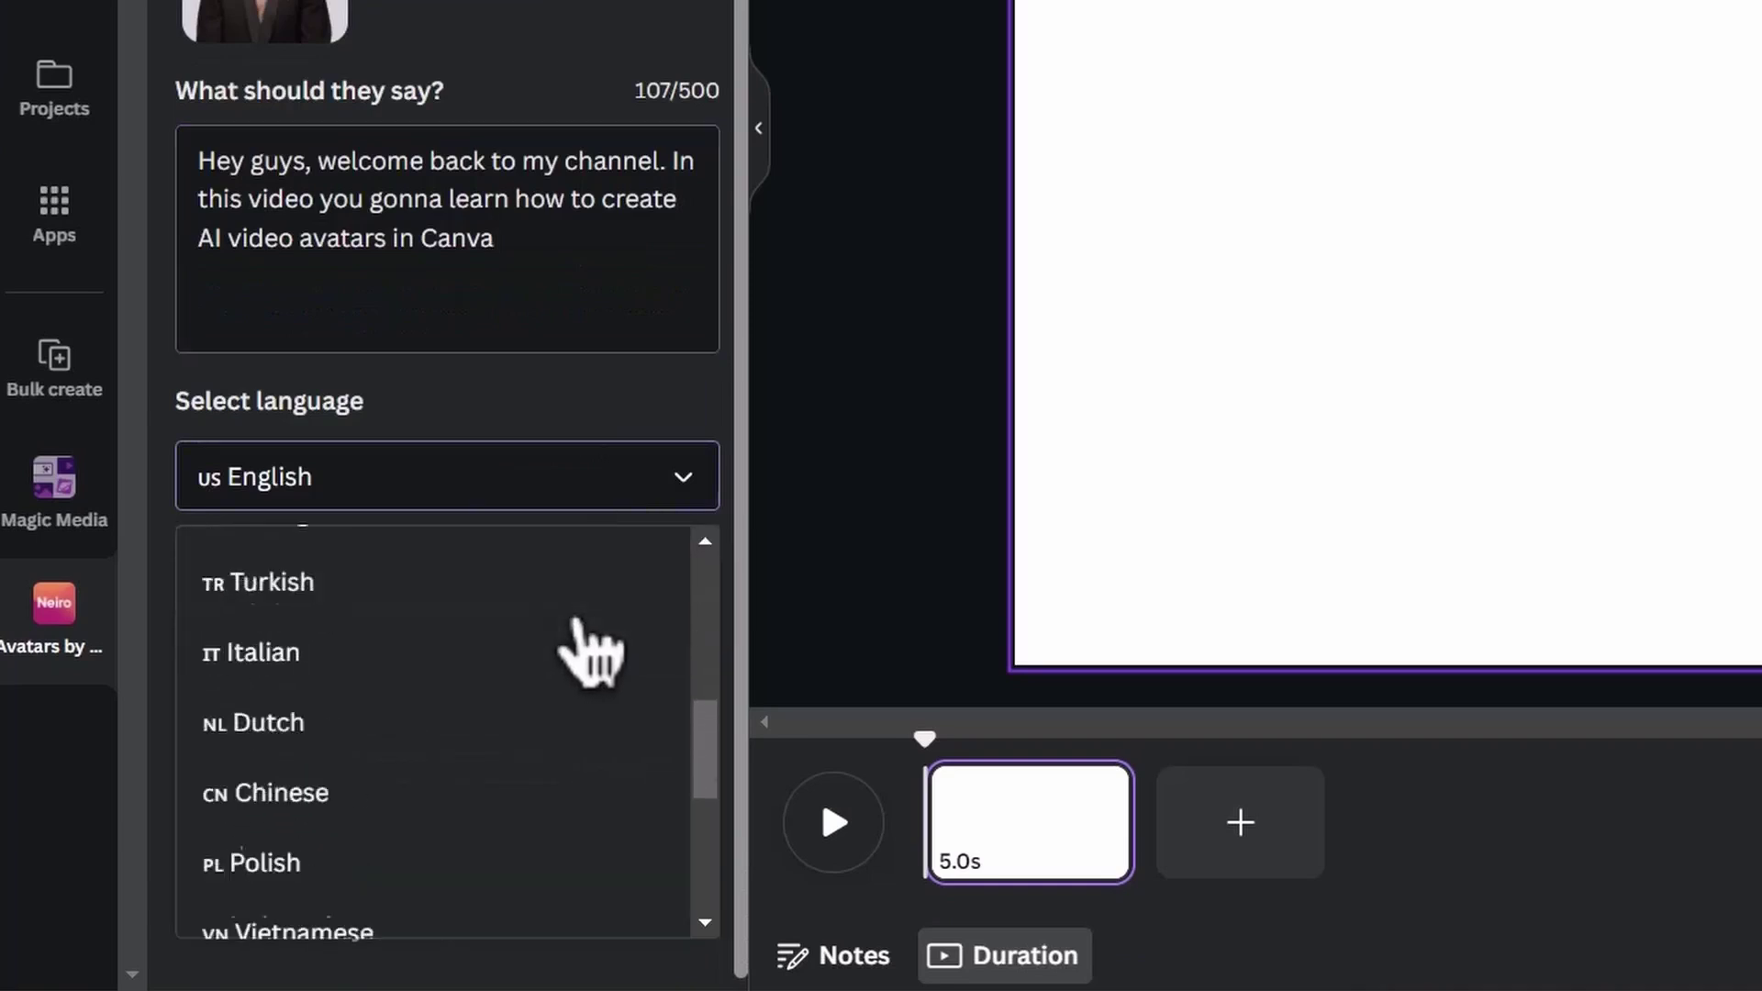
pyautogui.scroll(-3, 590, 651)
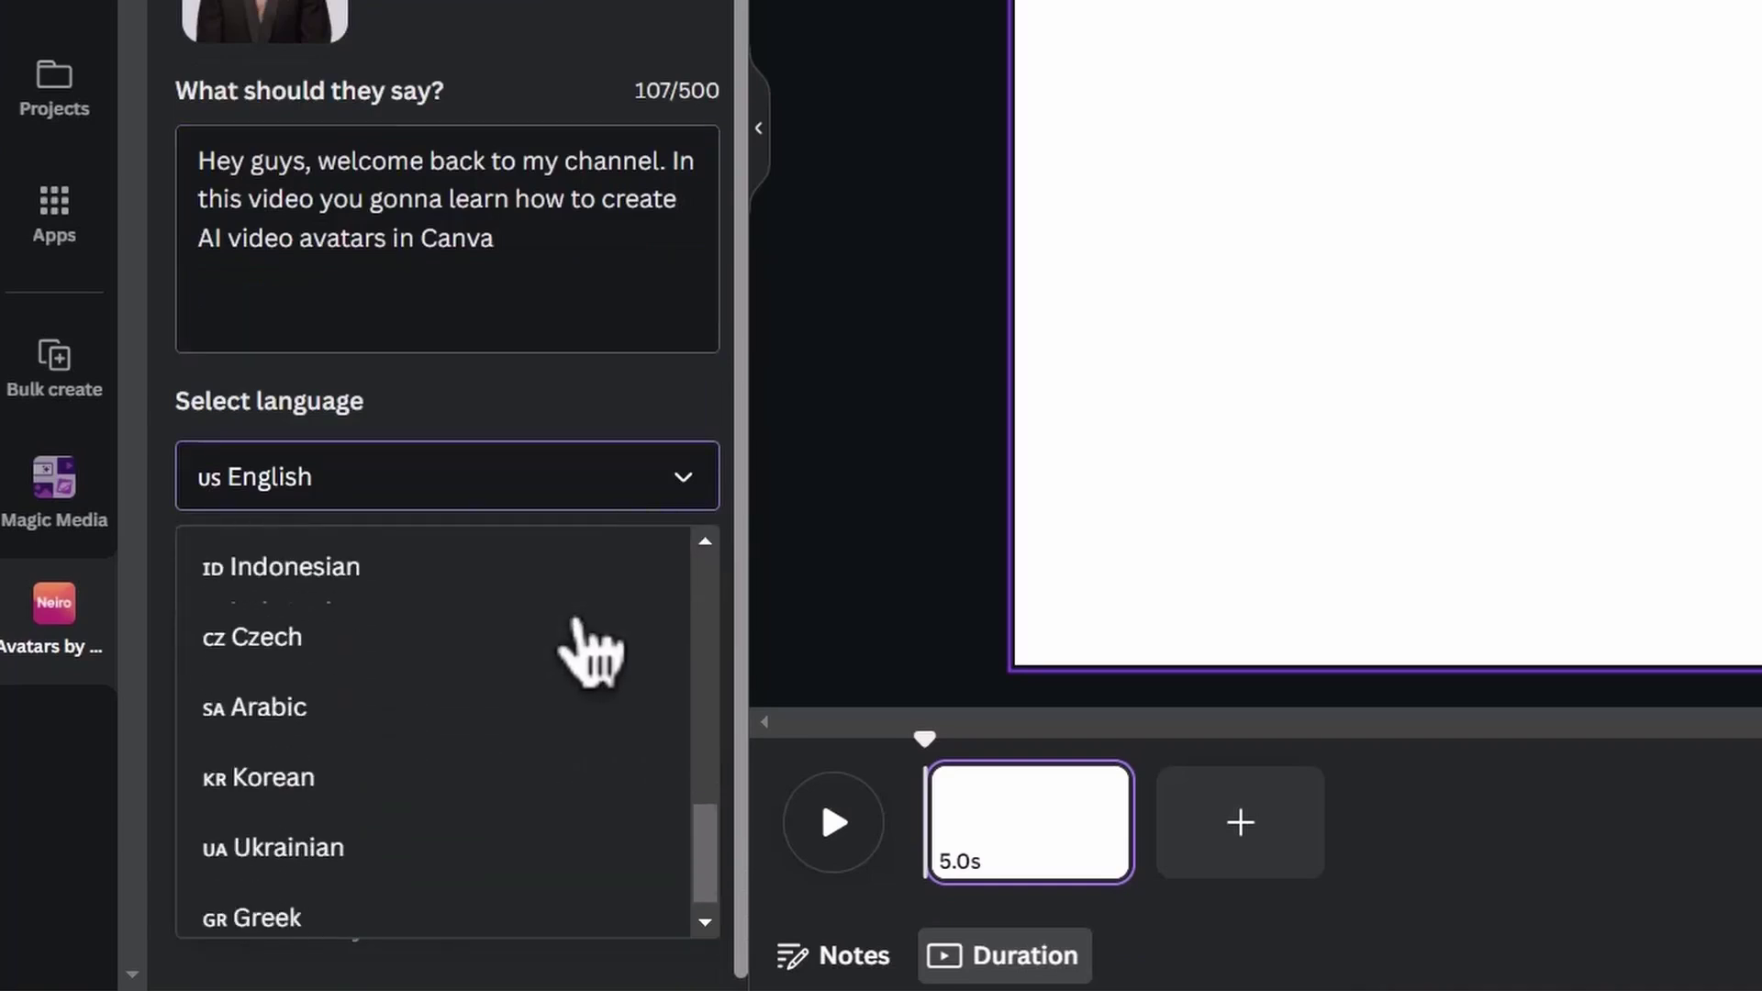
pyautogui.click(637, 498)
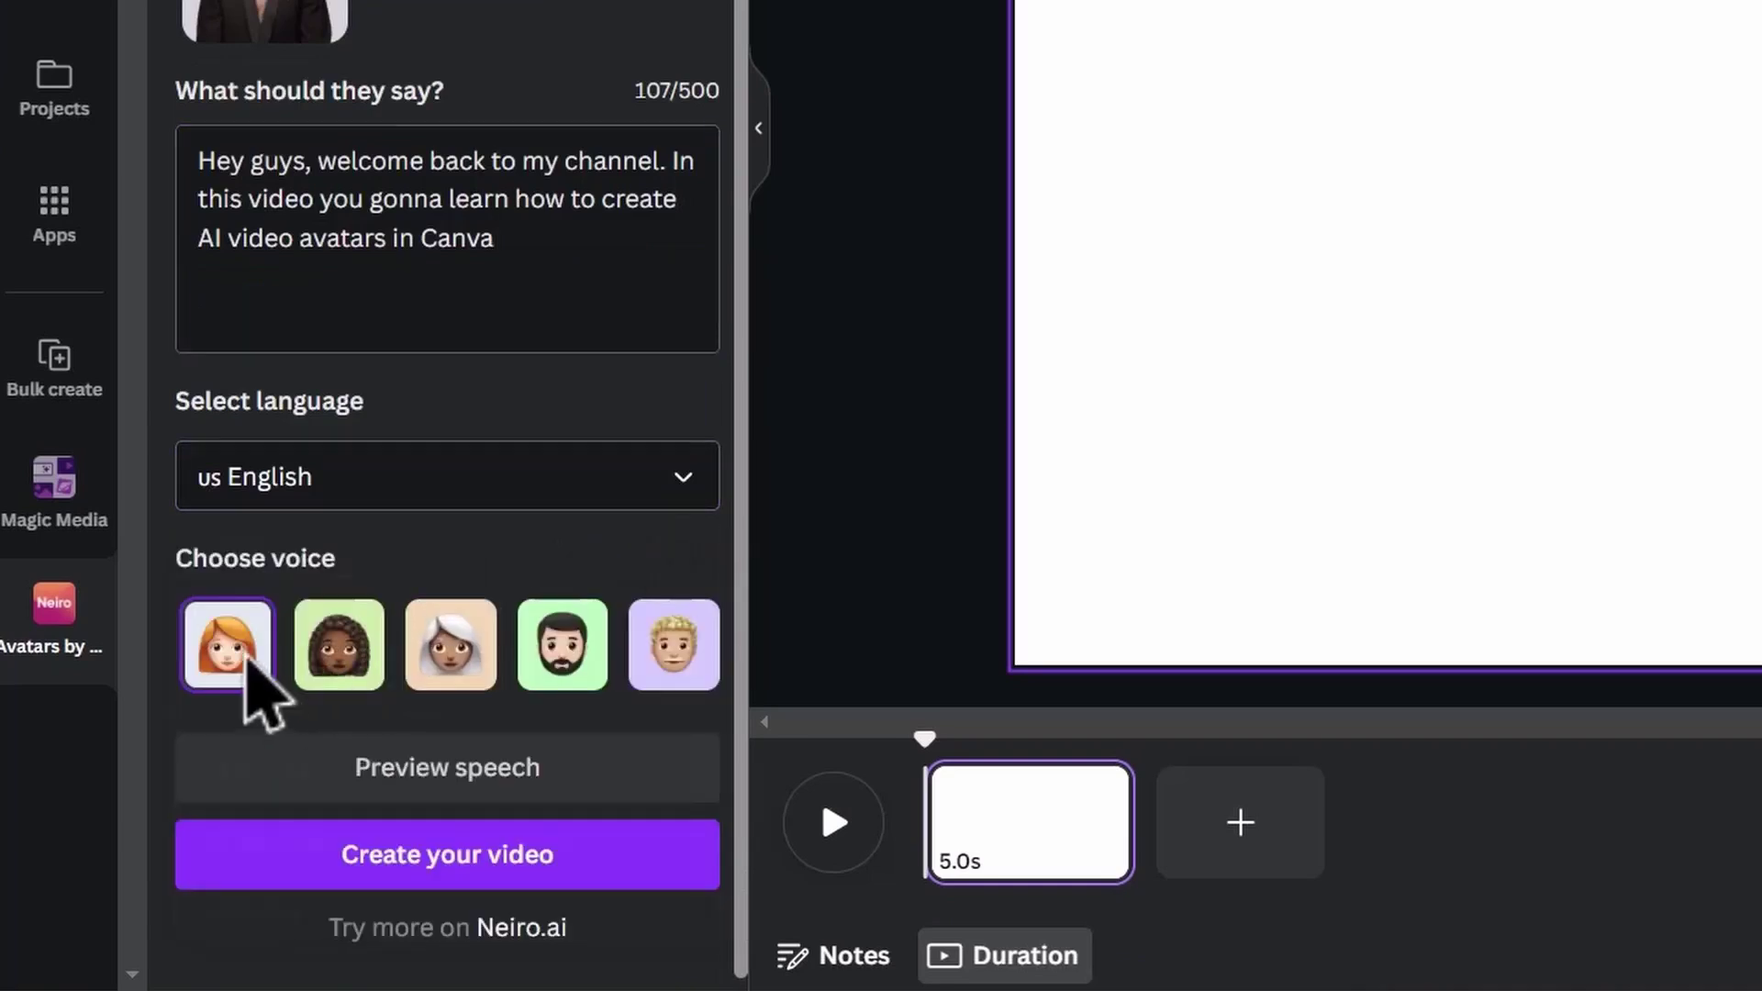
pyautogui.click(555, 674)
pyautogui.click(562, 769)
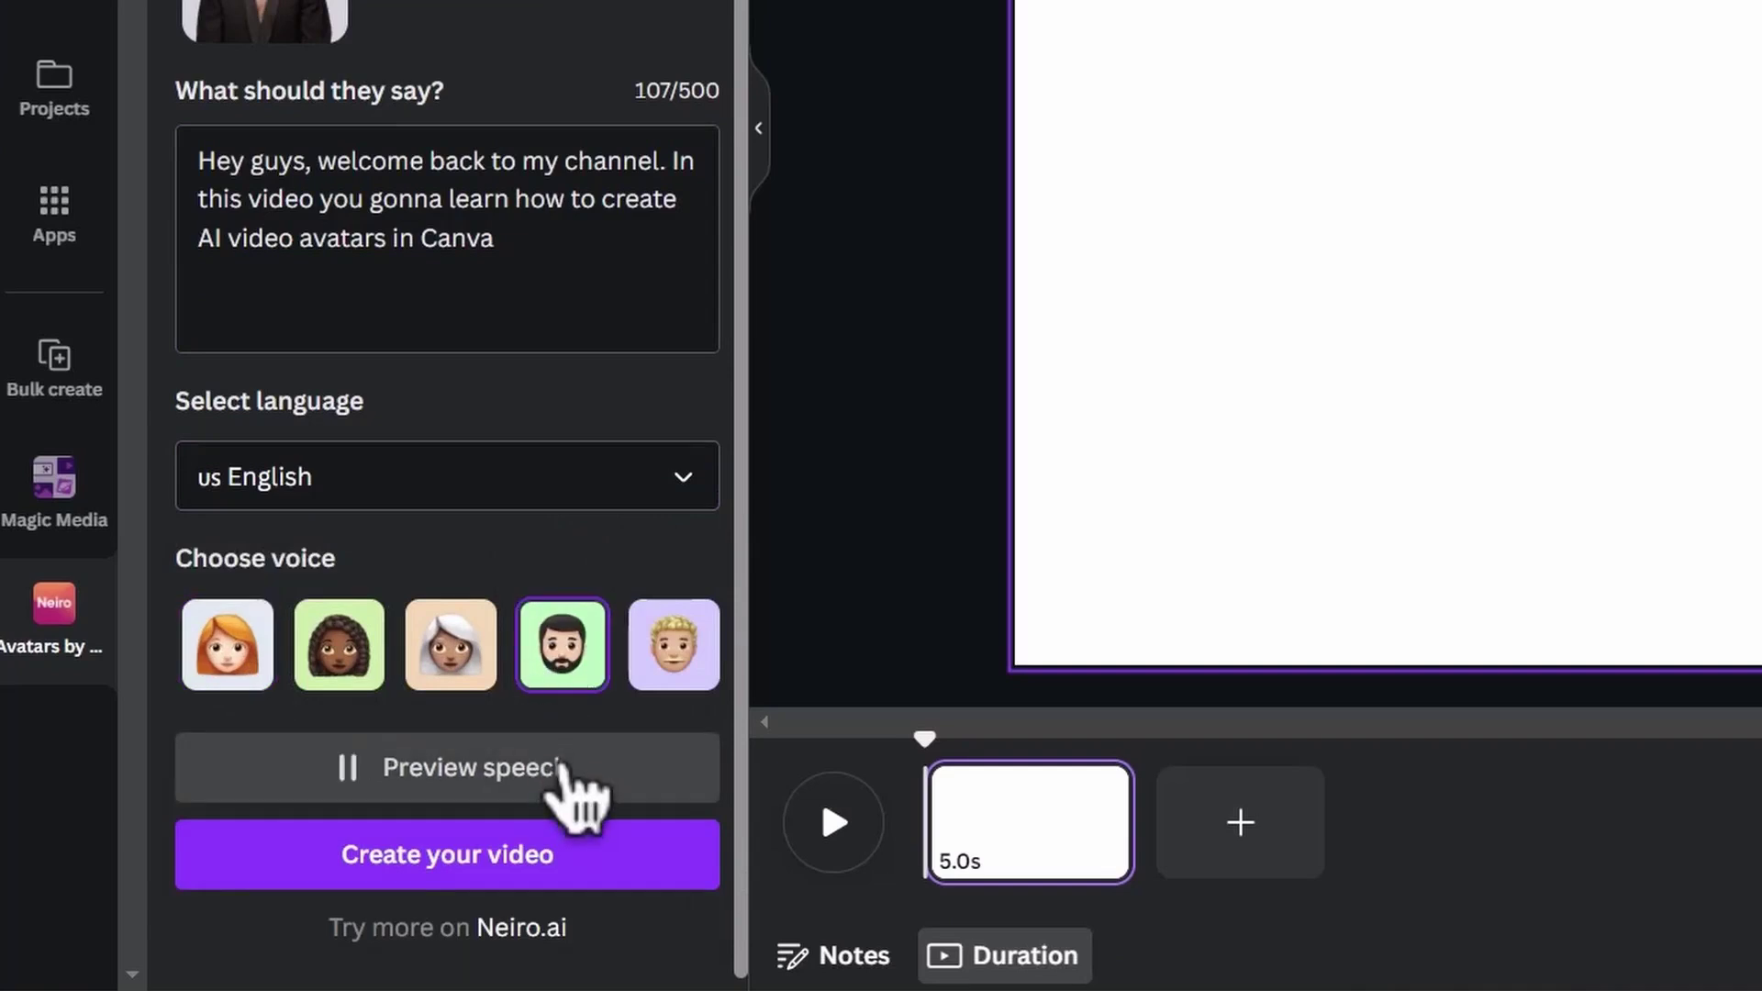
pyautogui.click(549, 853)
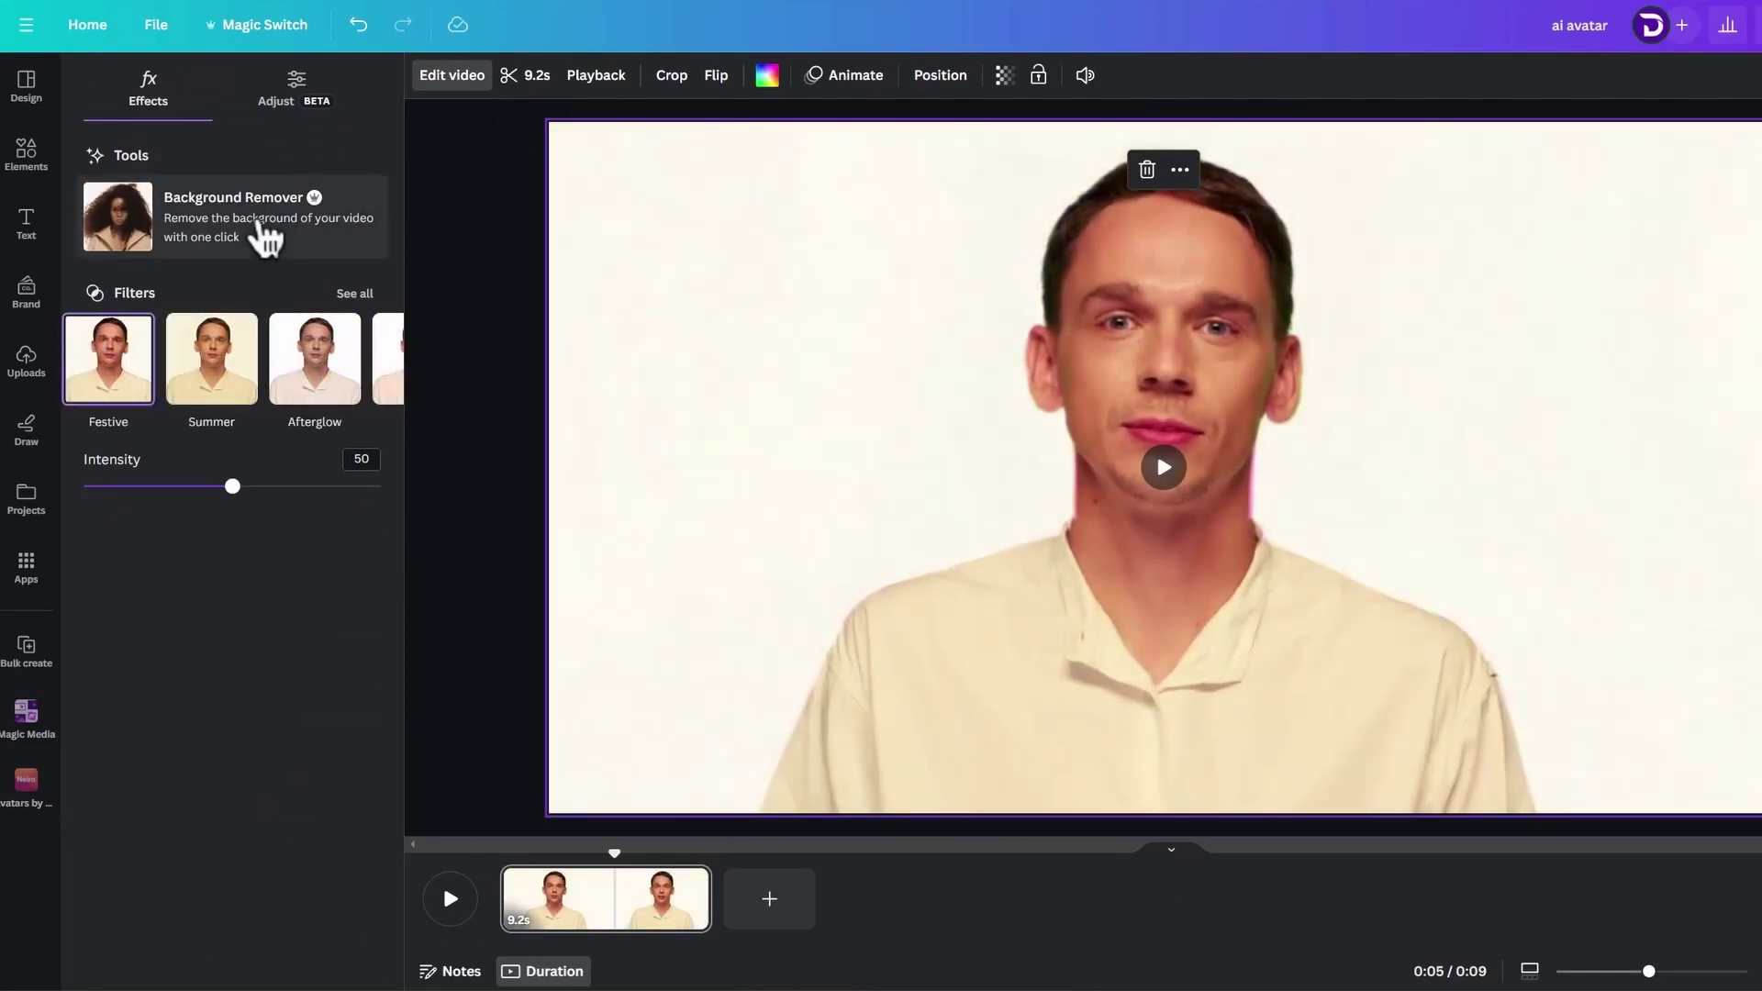
# Step: Remove the avatar video's background with Background Remover
pyautogui.click(266, 237)
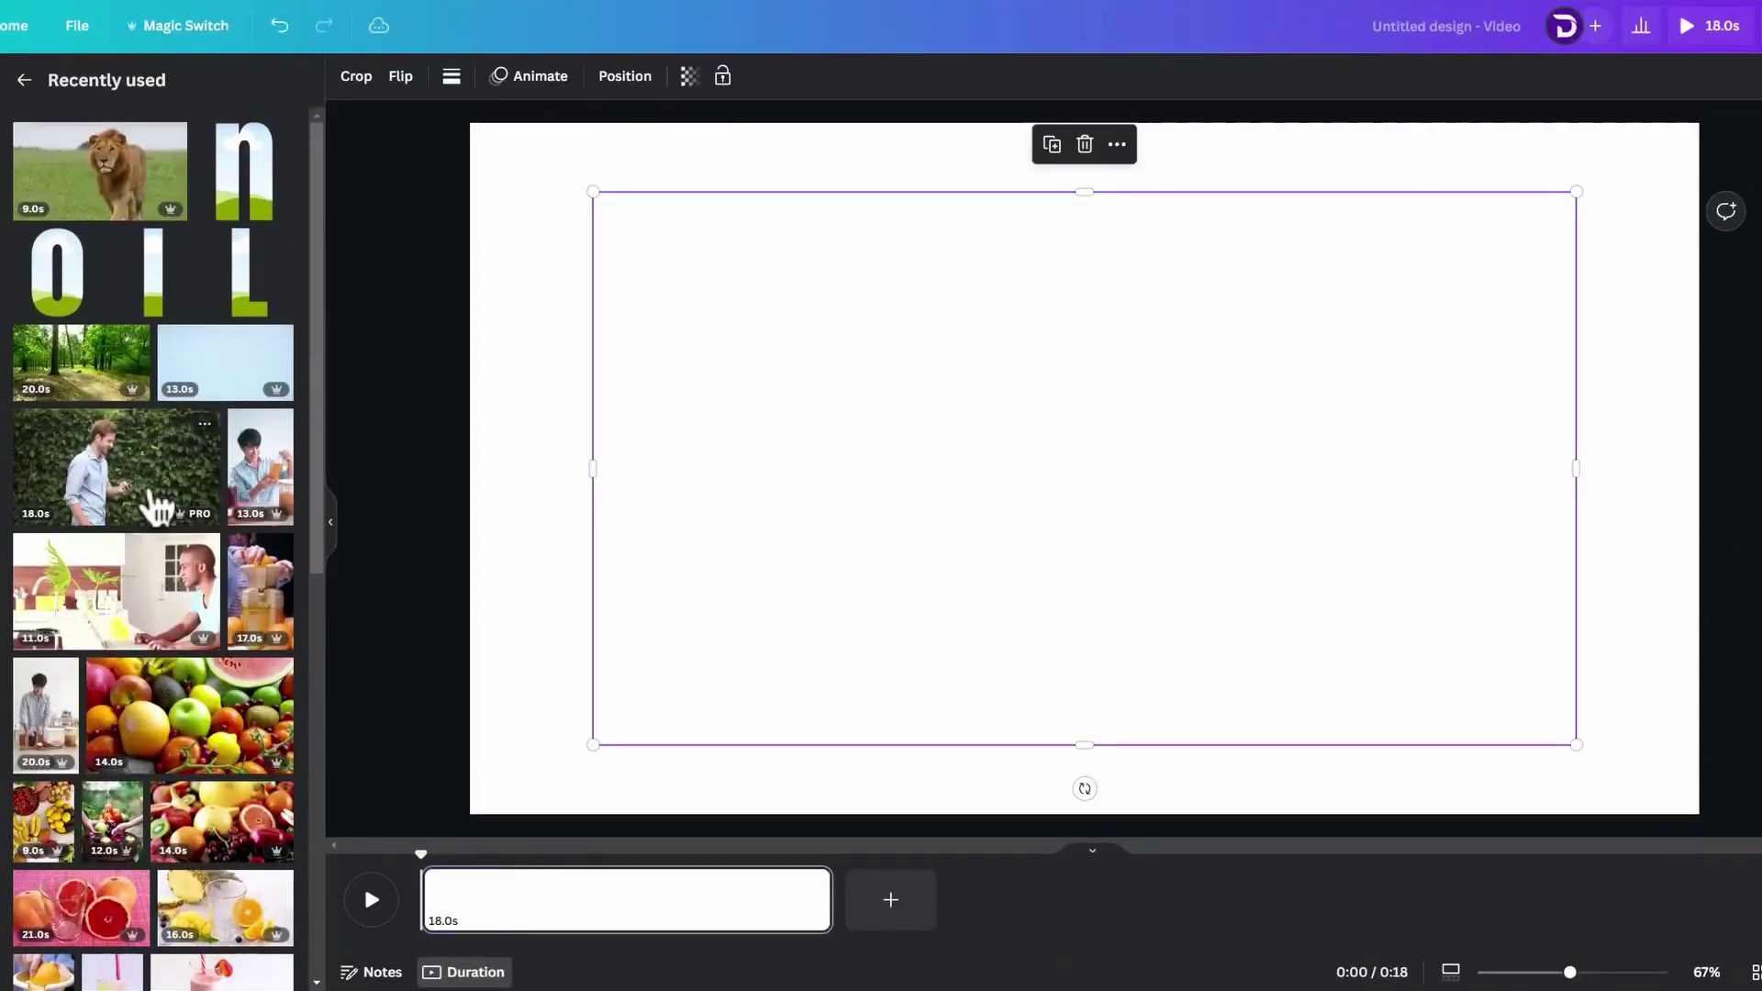
# Step: Fill the page with the hedge video and add the text 'subscribe to digital sculler'
pyautogui.click(149, 504)
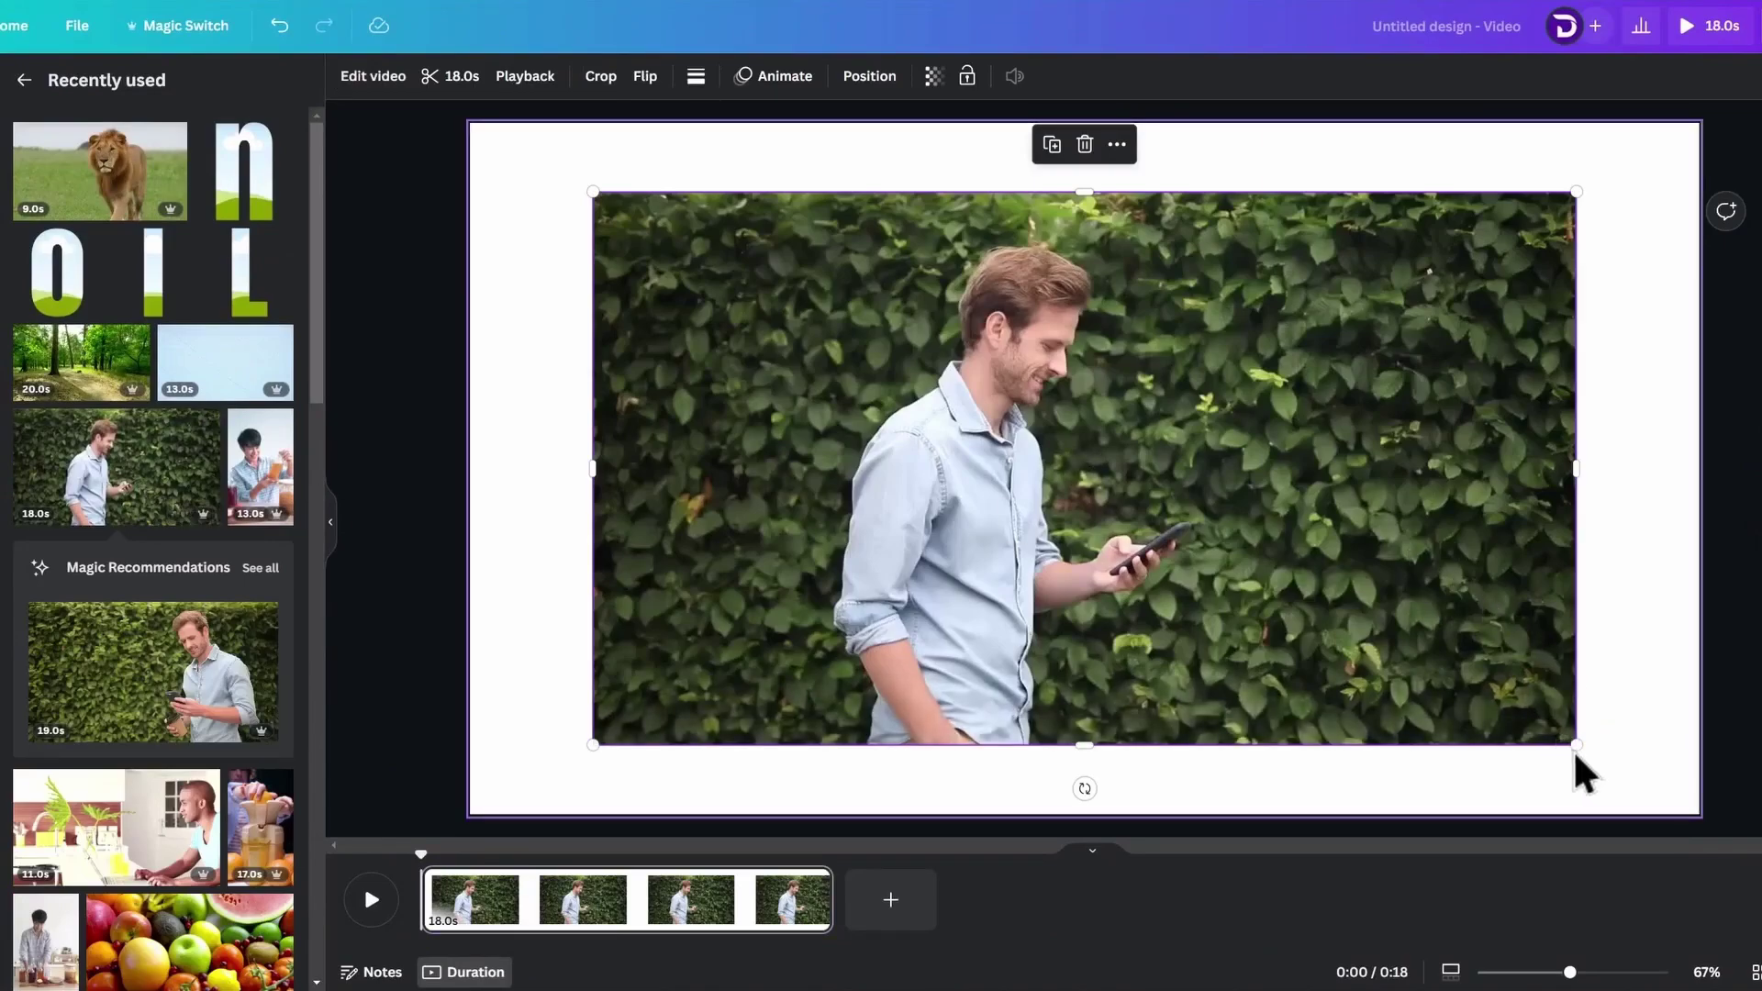
pyautogui.moveTo(1575, 746); pyautogui.dragTo(1699, 811)
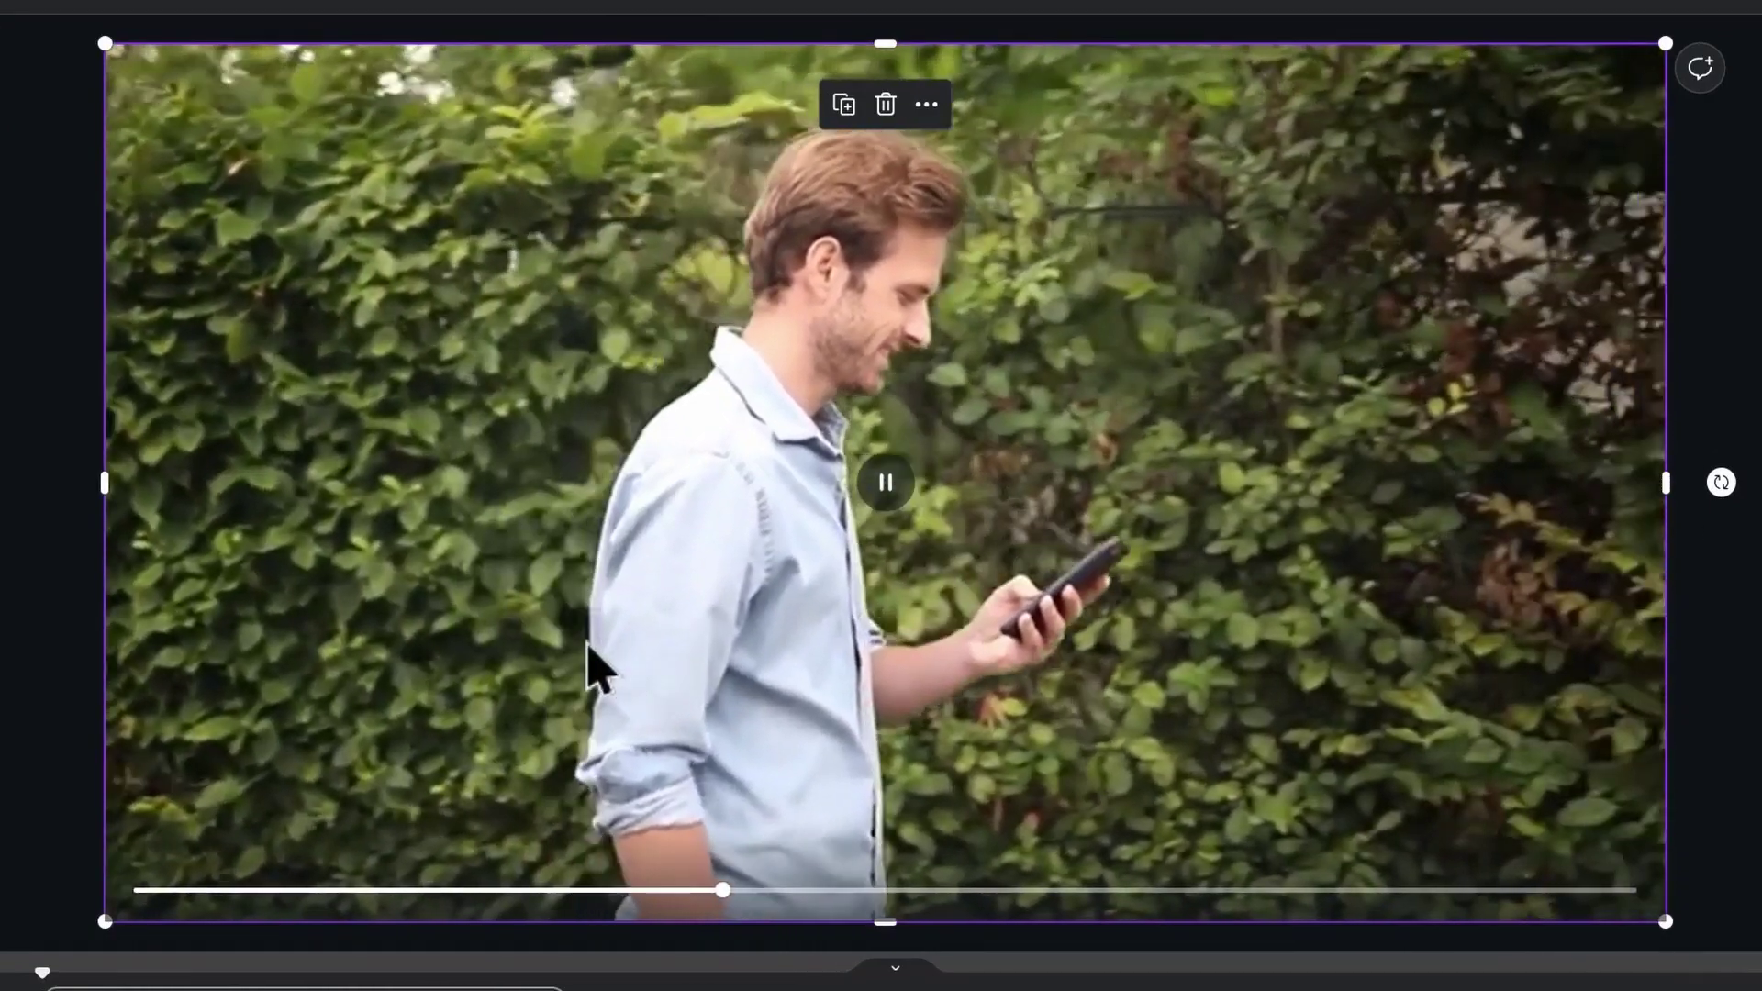
pyautogui.press('t')
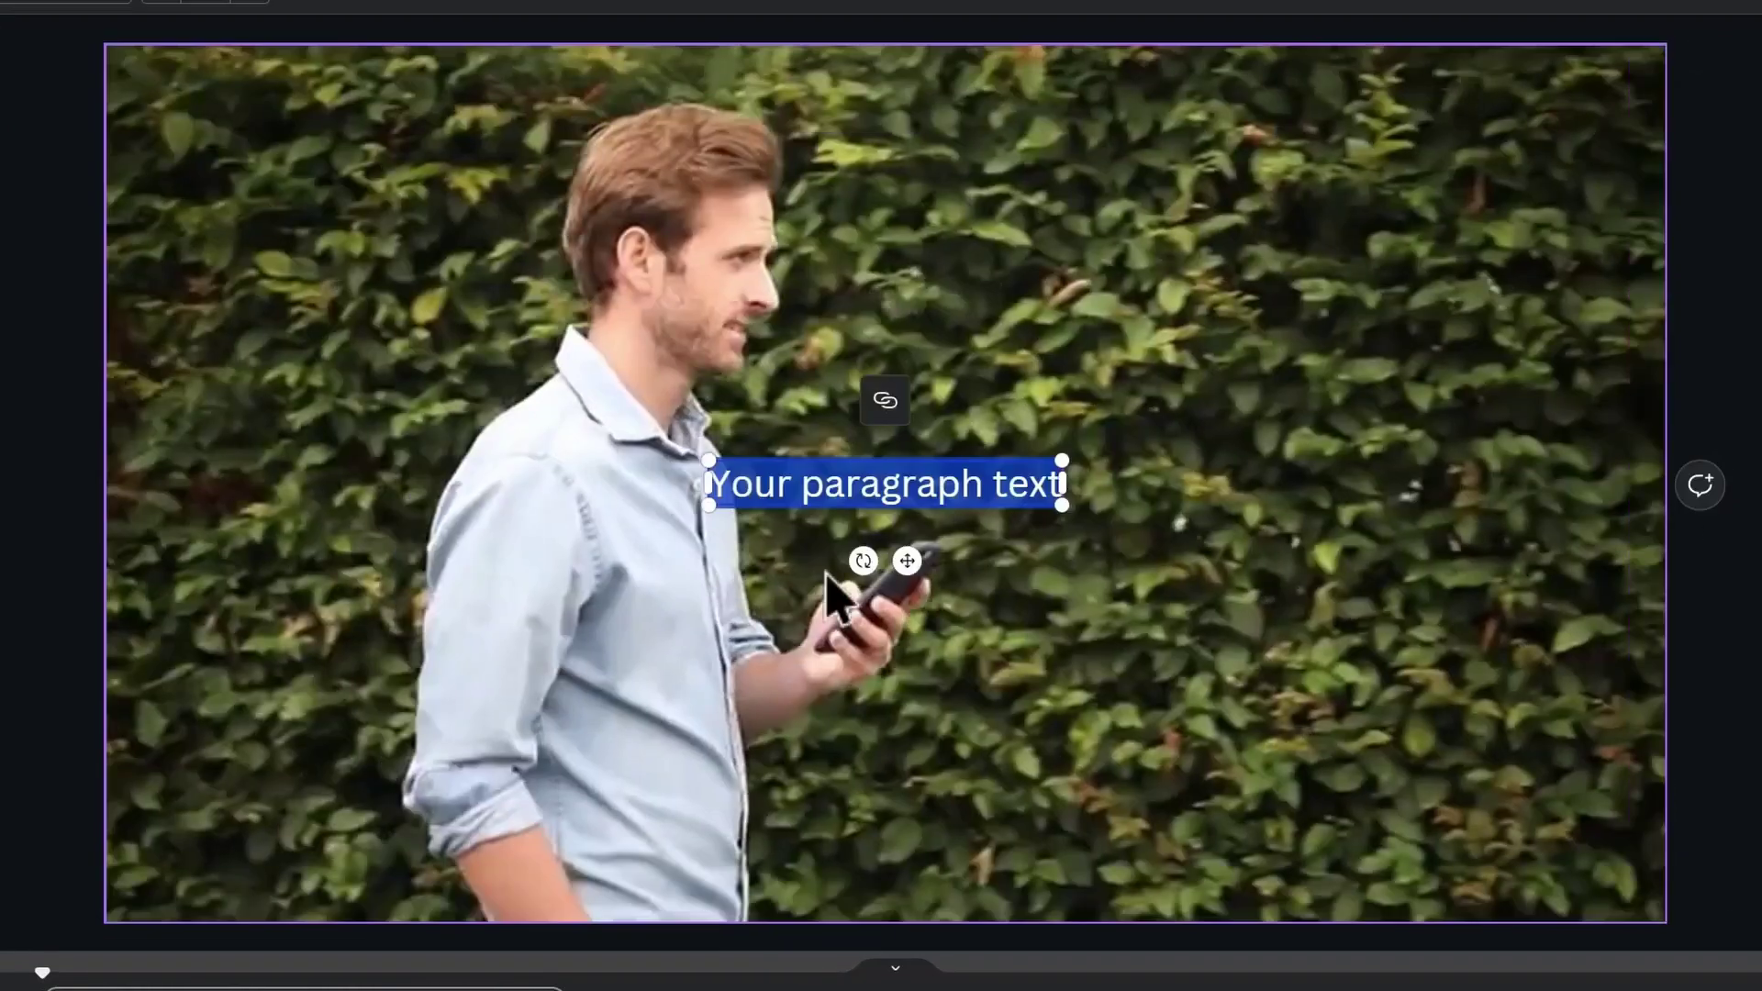
pyautogui.click(672, 75)
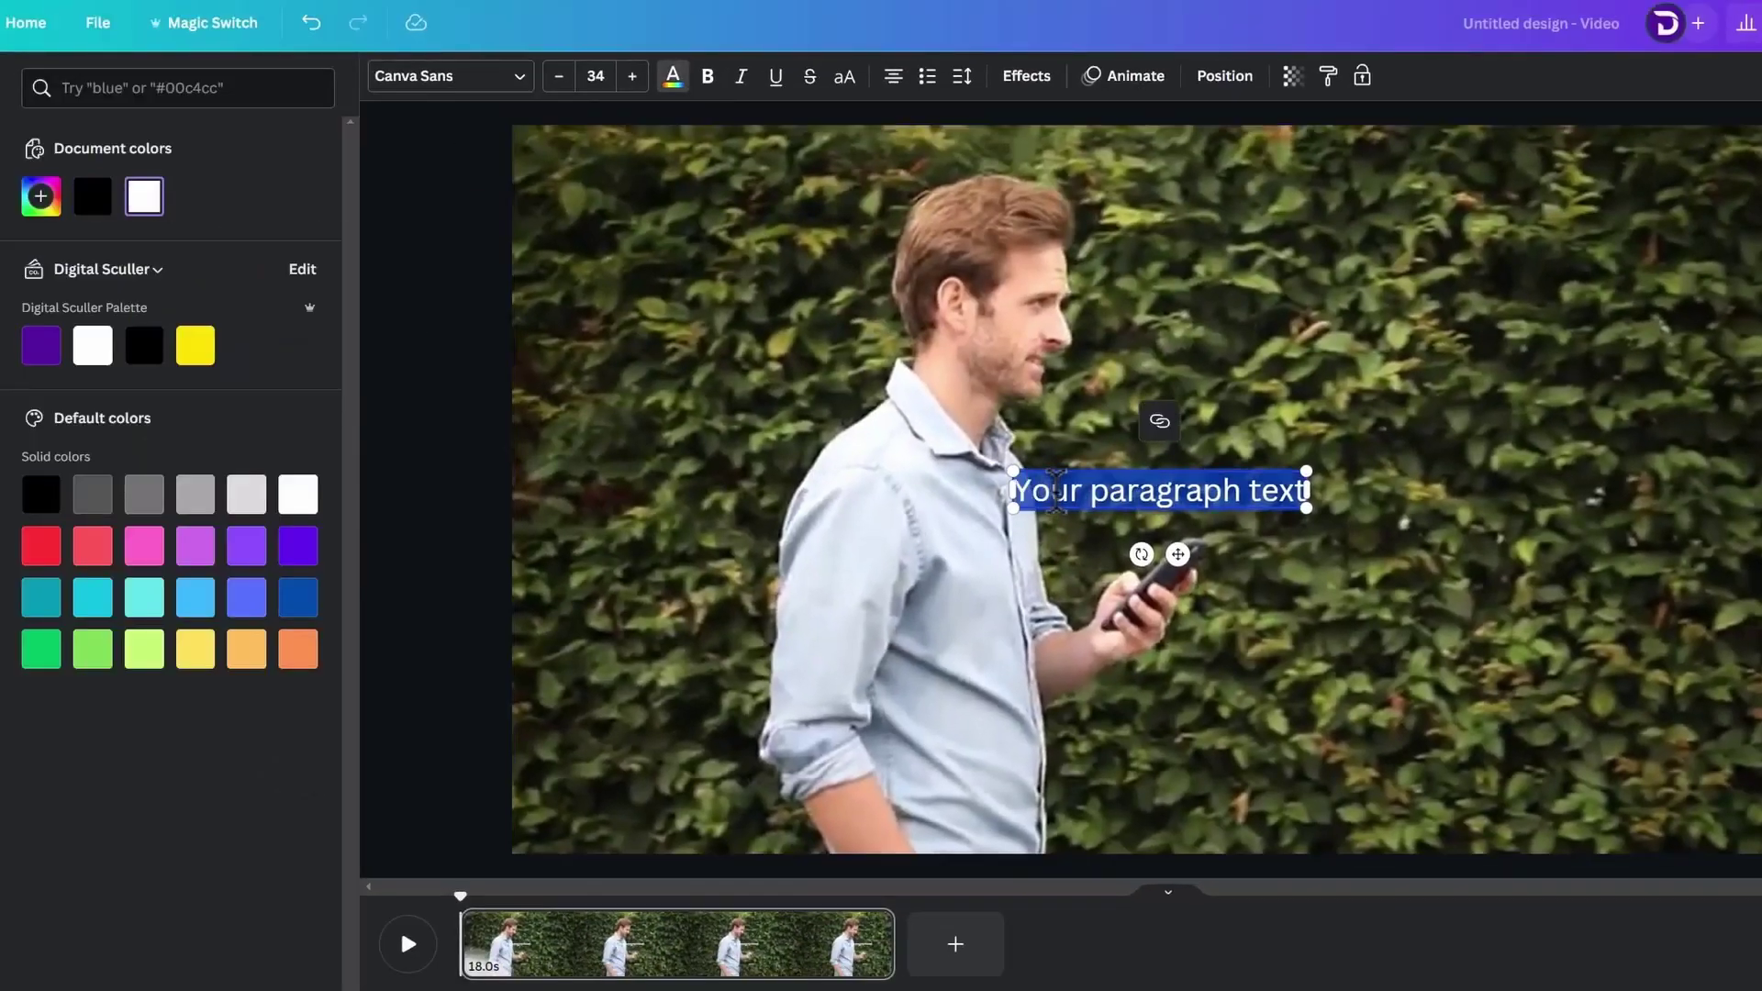
pyautogui.write('subscribe to digital sculler')
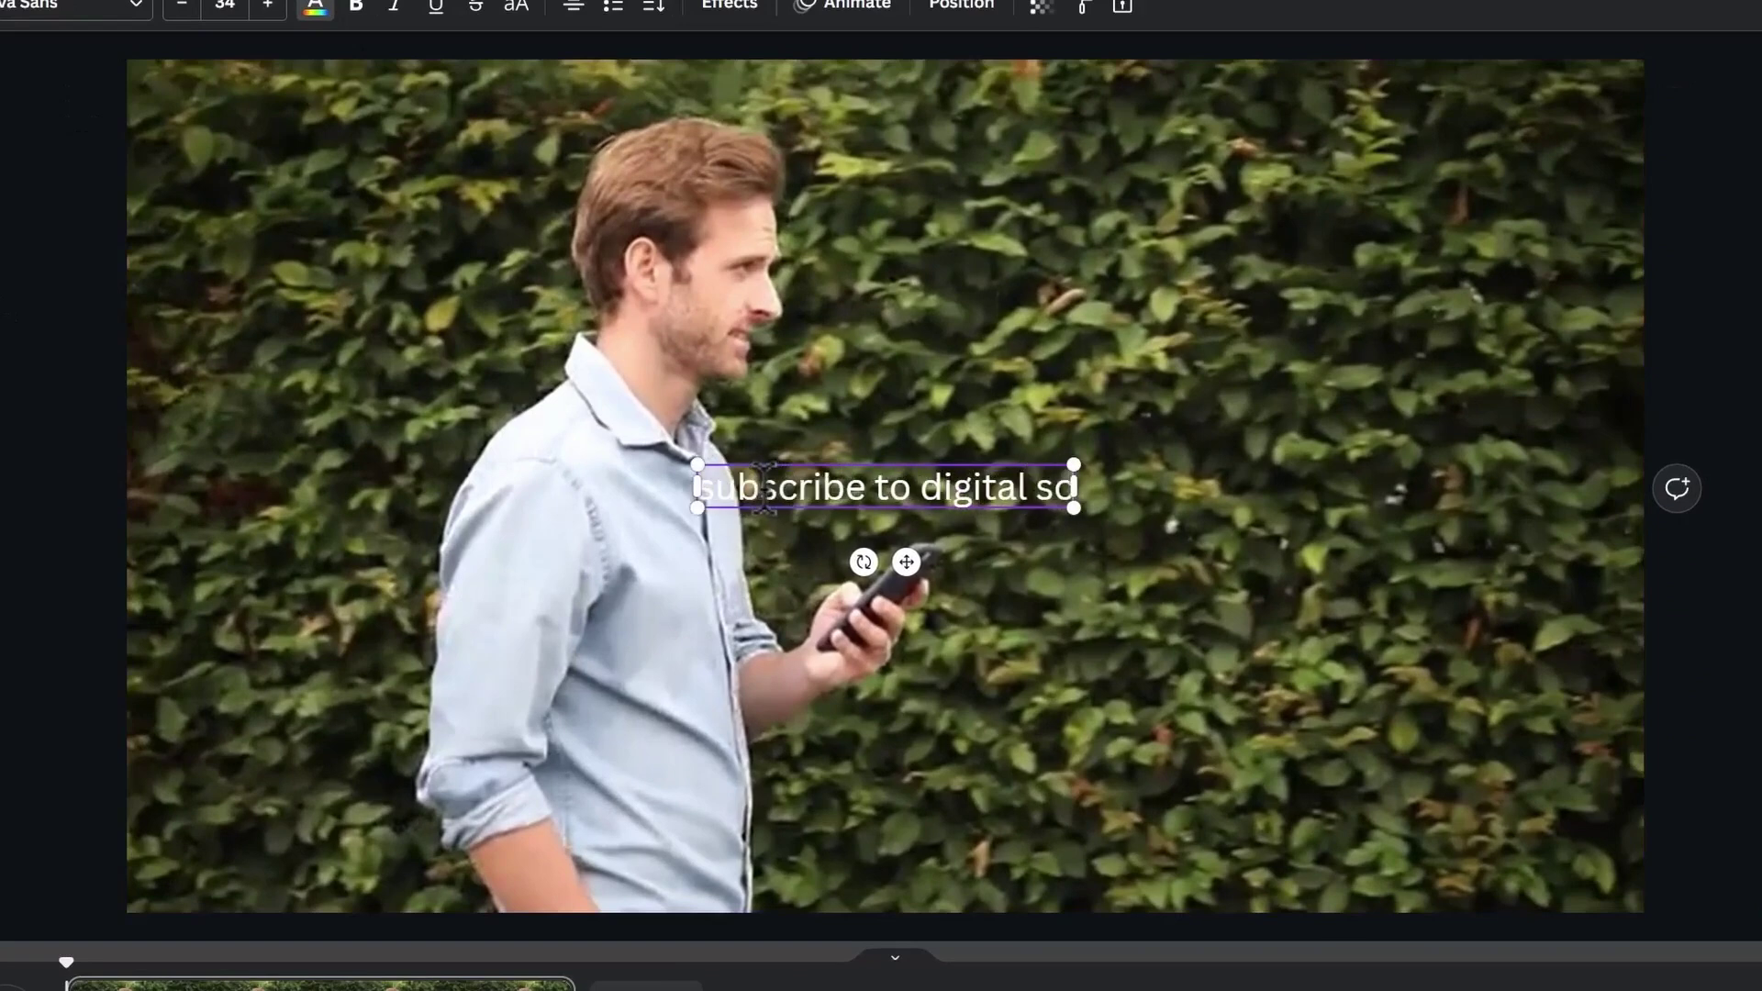
# Step: Set the title to The Bold Font at size 72 and move it right
pyautogui.click(55, 3)
pyautogui.click(119, 628)
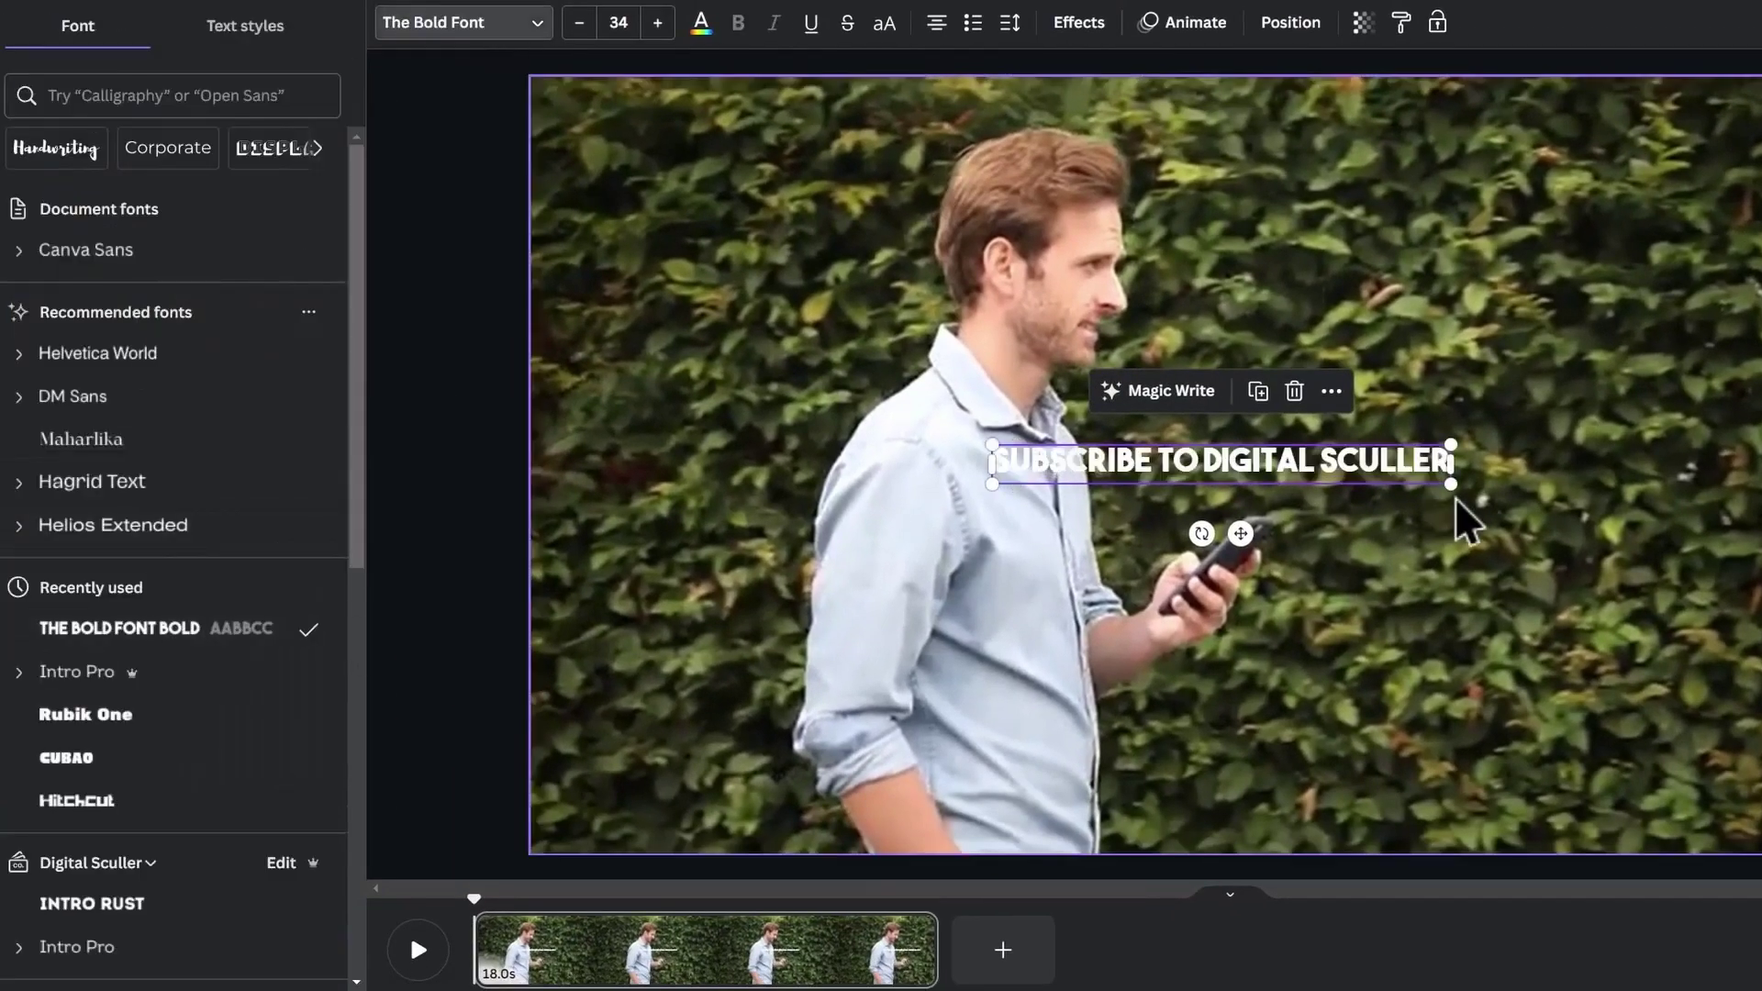
pyautogui.click(619, 22)
pyautogui.write('72')
pyautogui.press('Return')
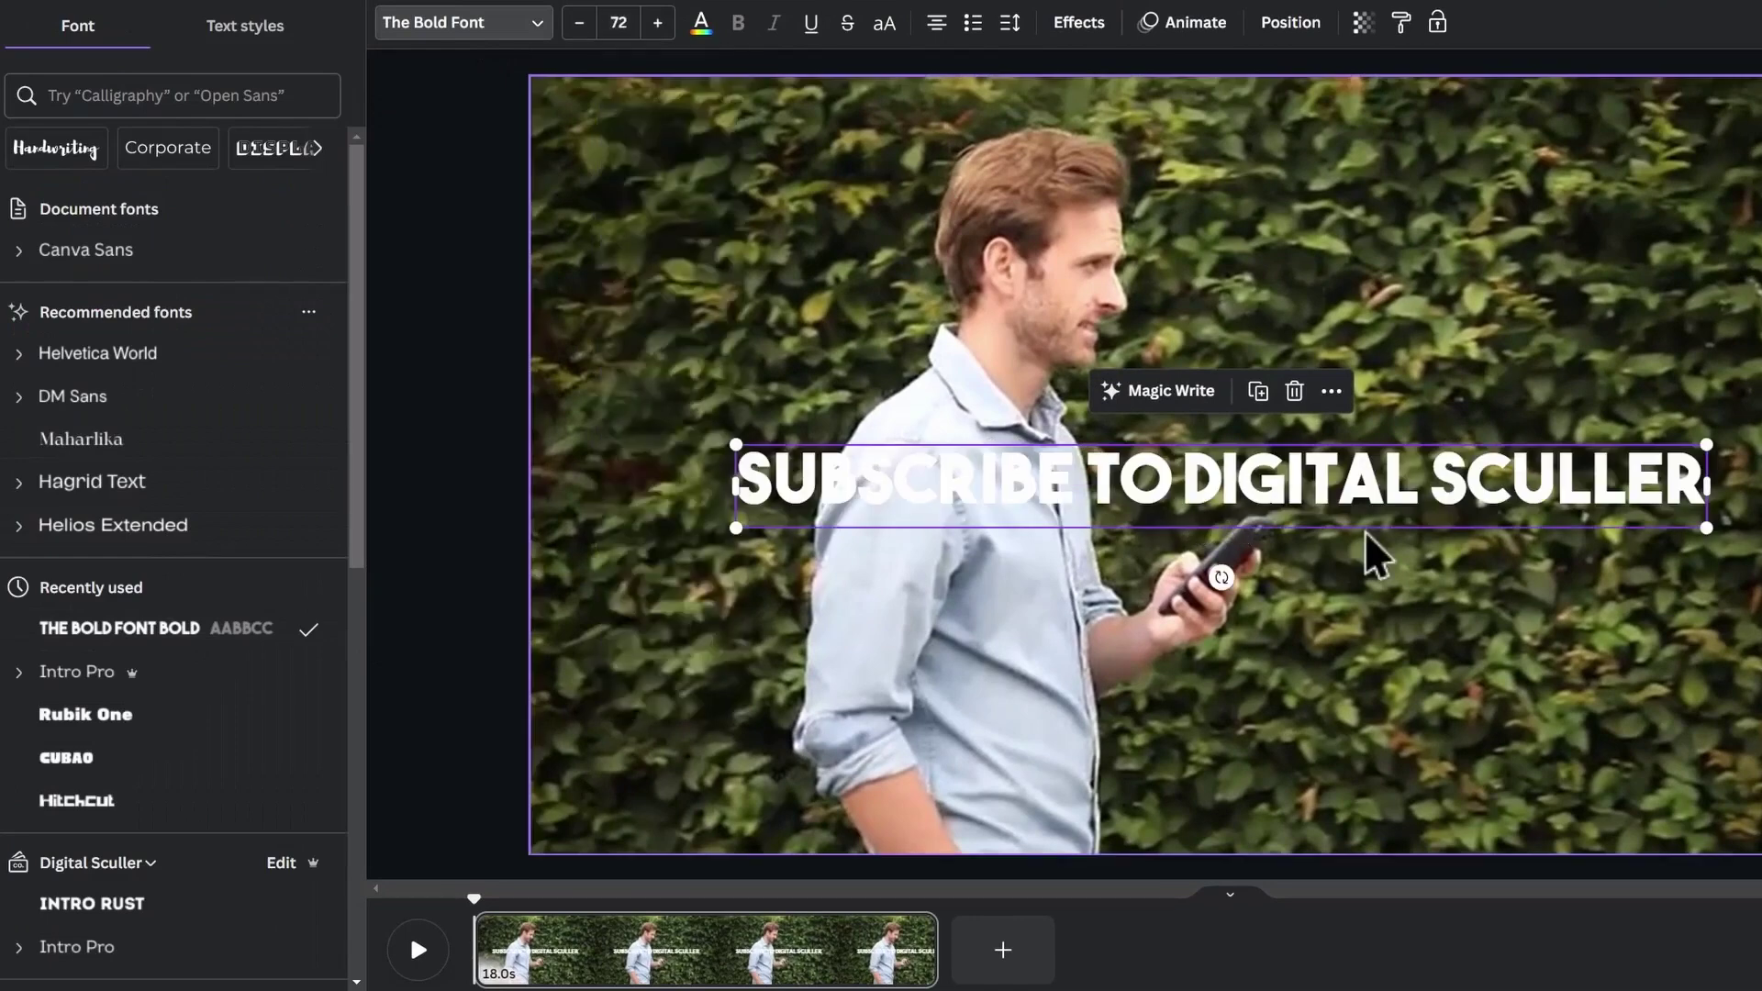
pyautogui.moveTo(1007, 483); pyautogui.dragTo(1039, 501)
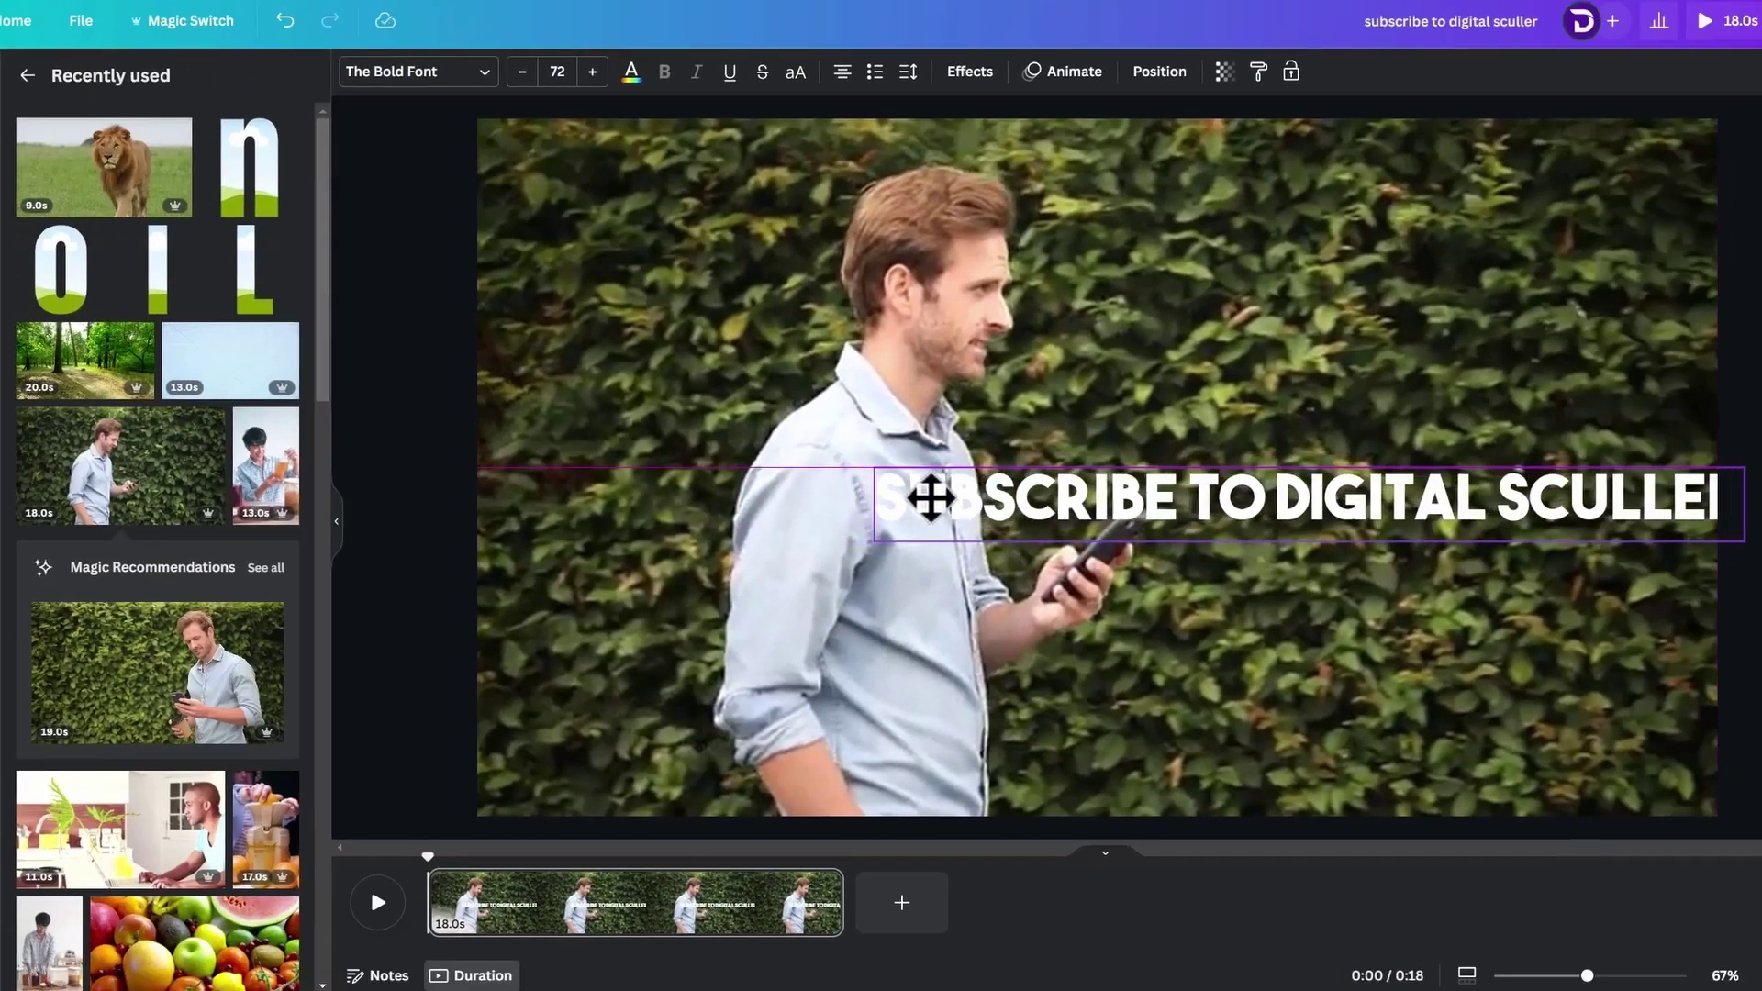
# Step: Duplicate the walking-man video, align the copy over the original and narrow it
pyautogui.click(975, 327)
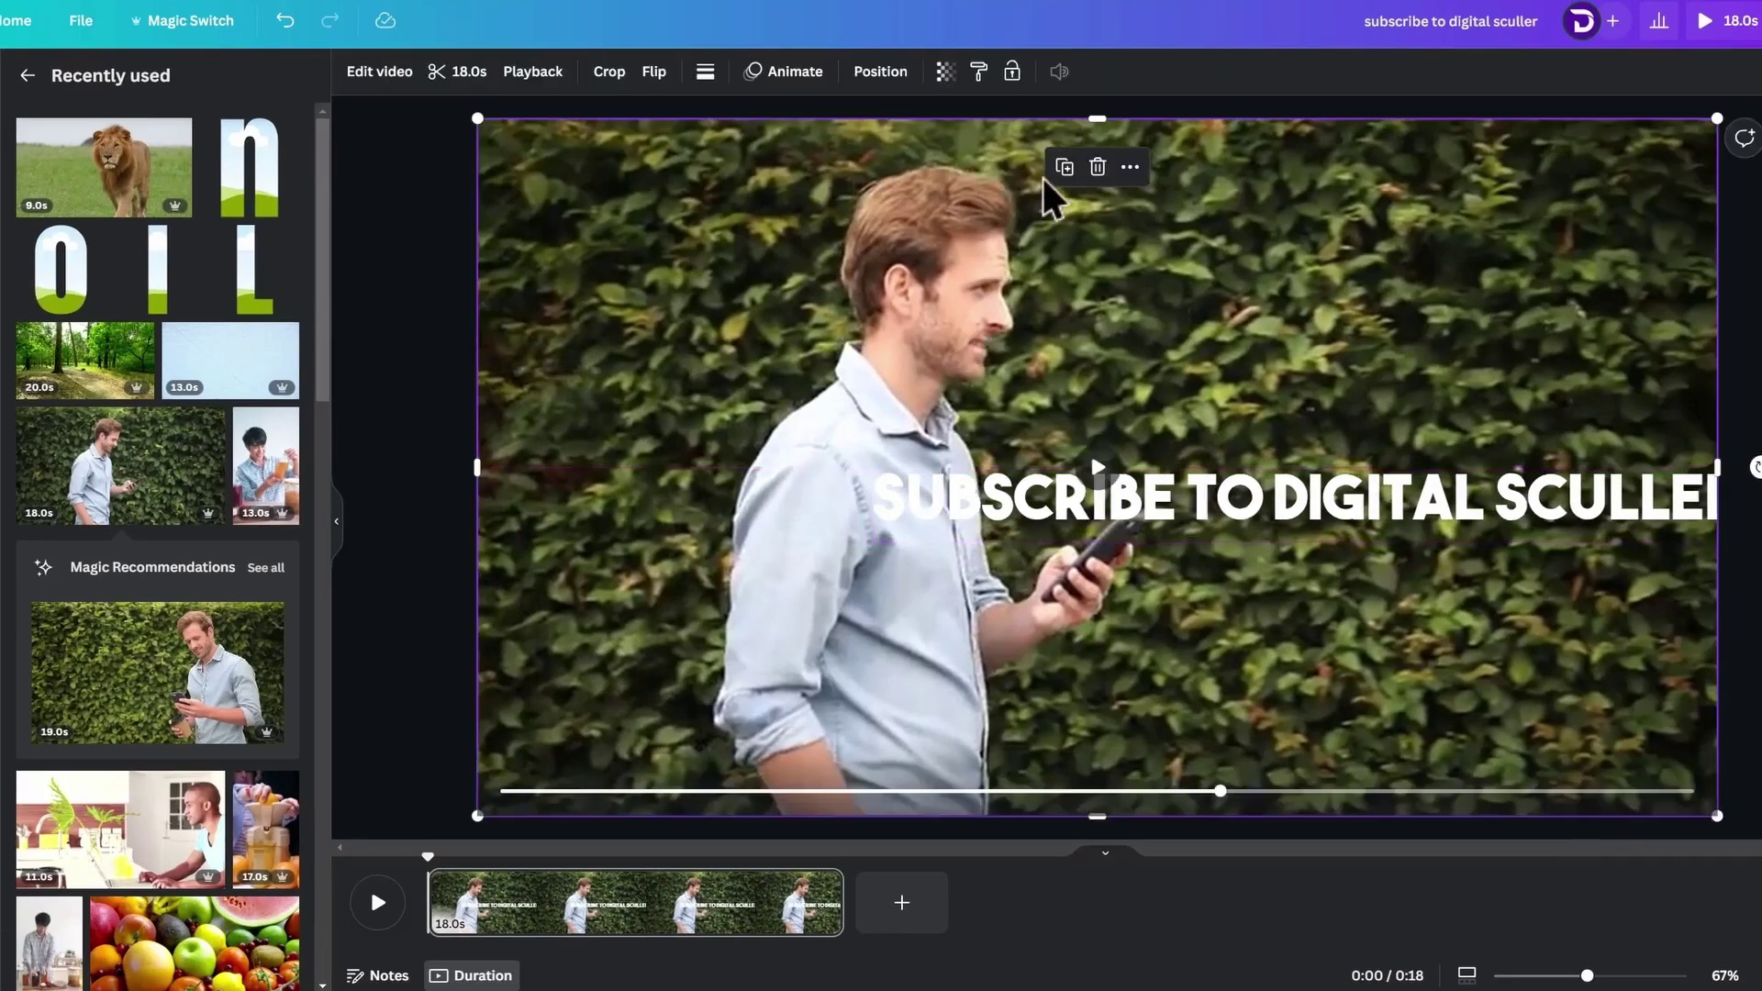
pyautogui.click(1064, 174)
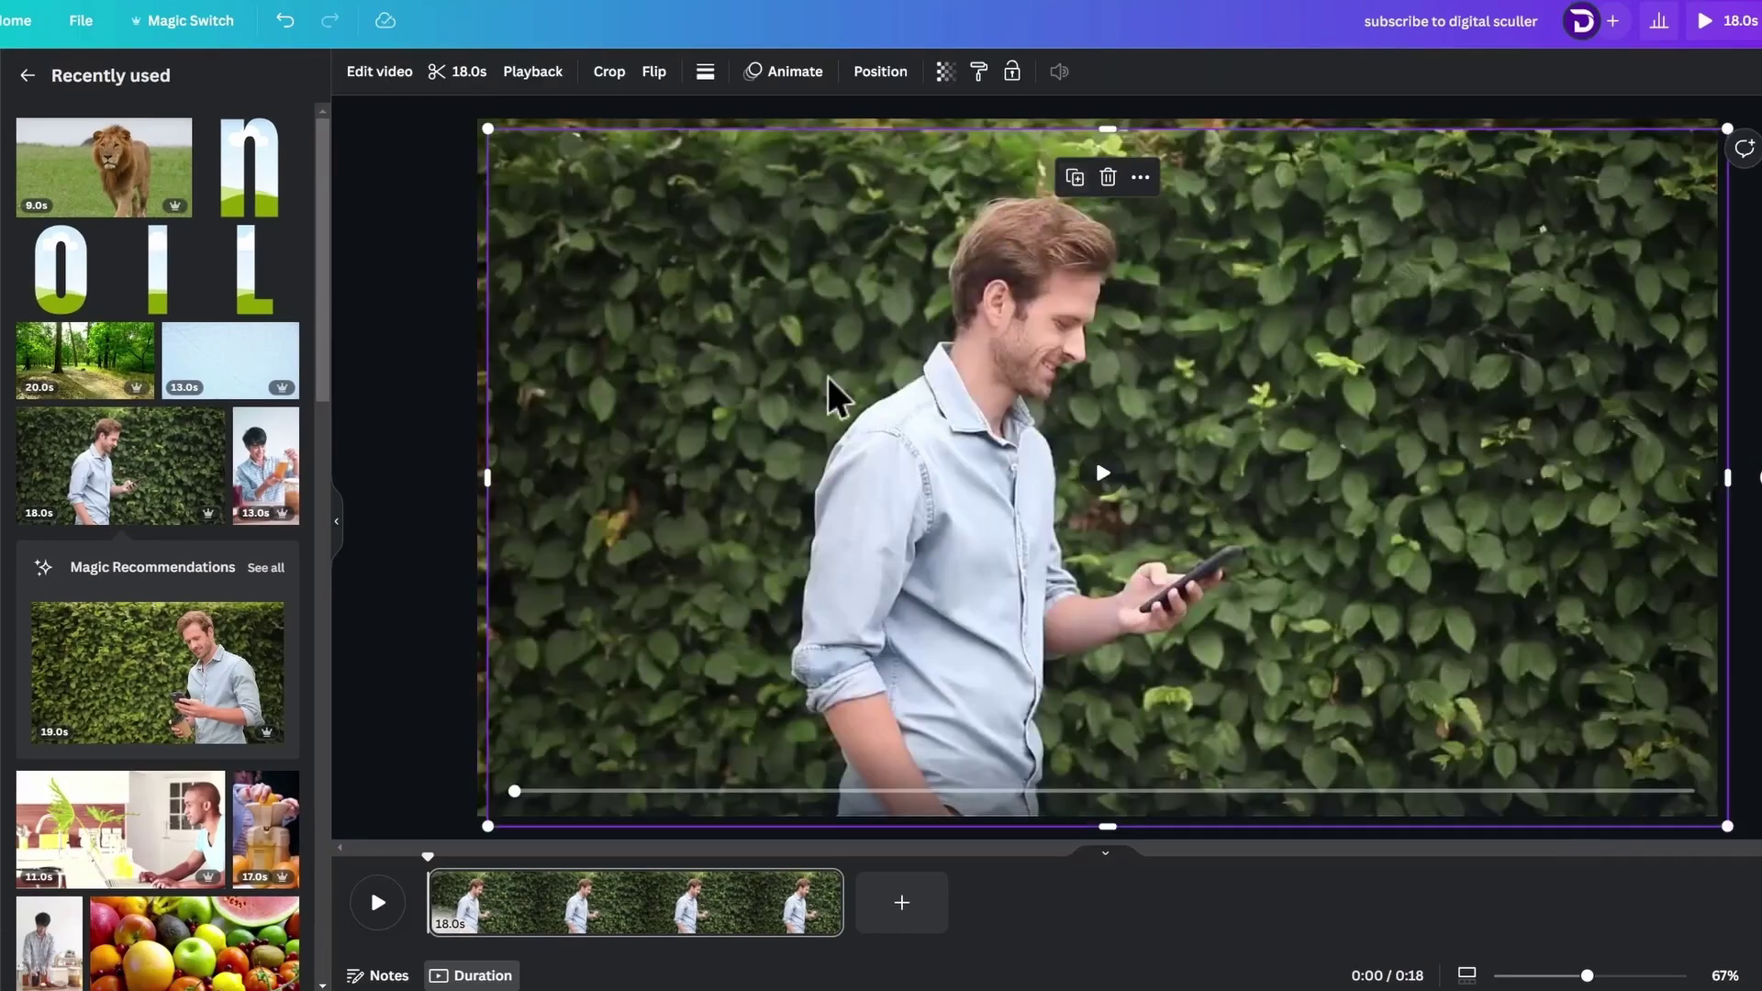
pyautogui.moveTo(829, 394); pyautogui.dragTo(817, 361)
pyautogui.moveTo(476, 465); pyautogui.dragTo(978, 483)
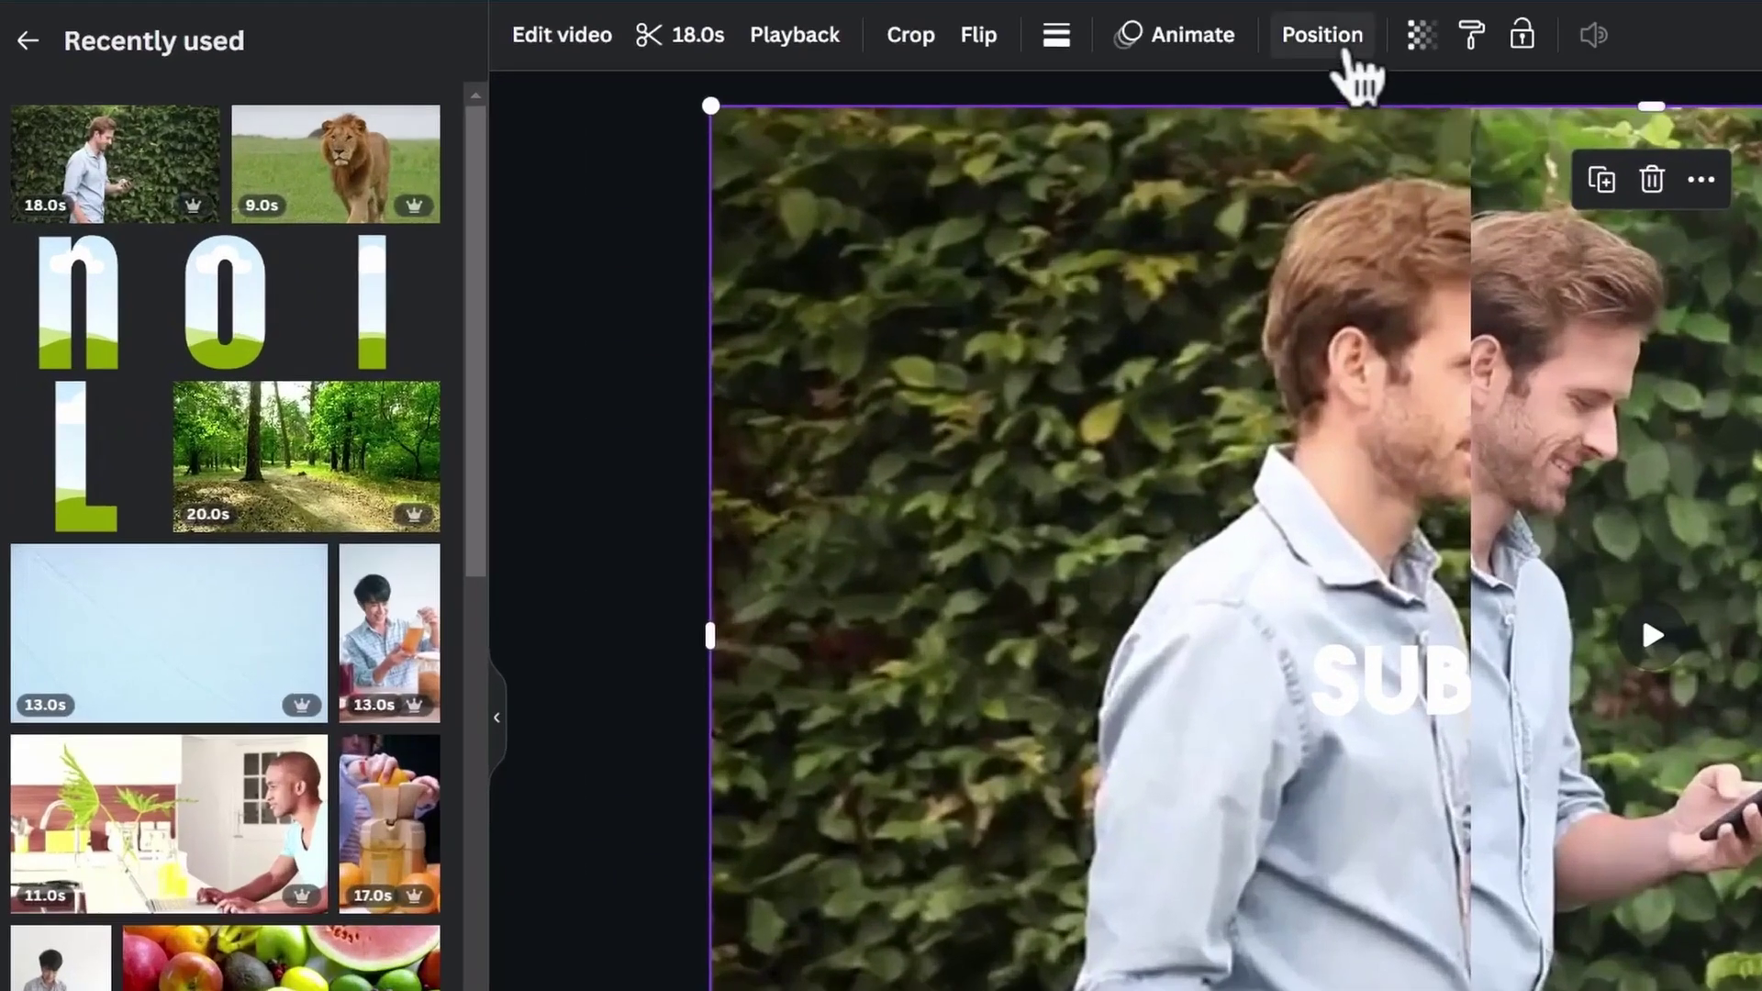
# Step: Add another aligned copy with its background removed, then select the SUBSCRIBE text layer
pyautogui.click(1196, 45)
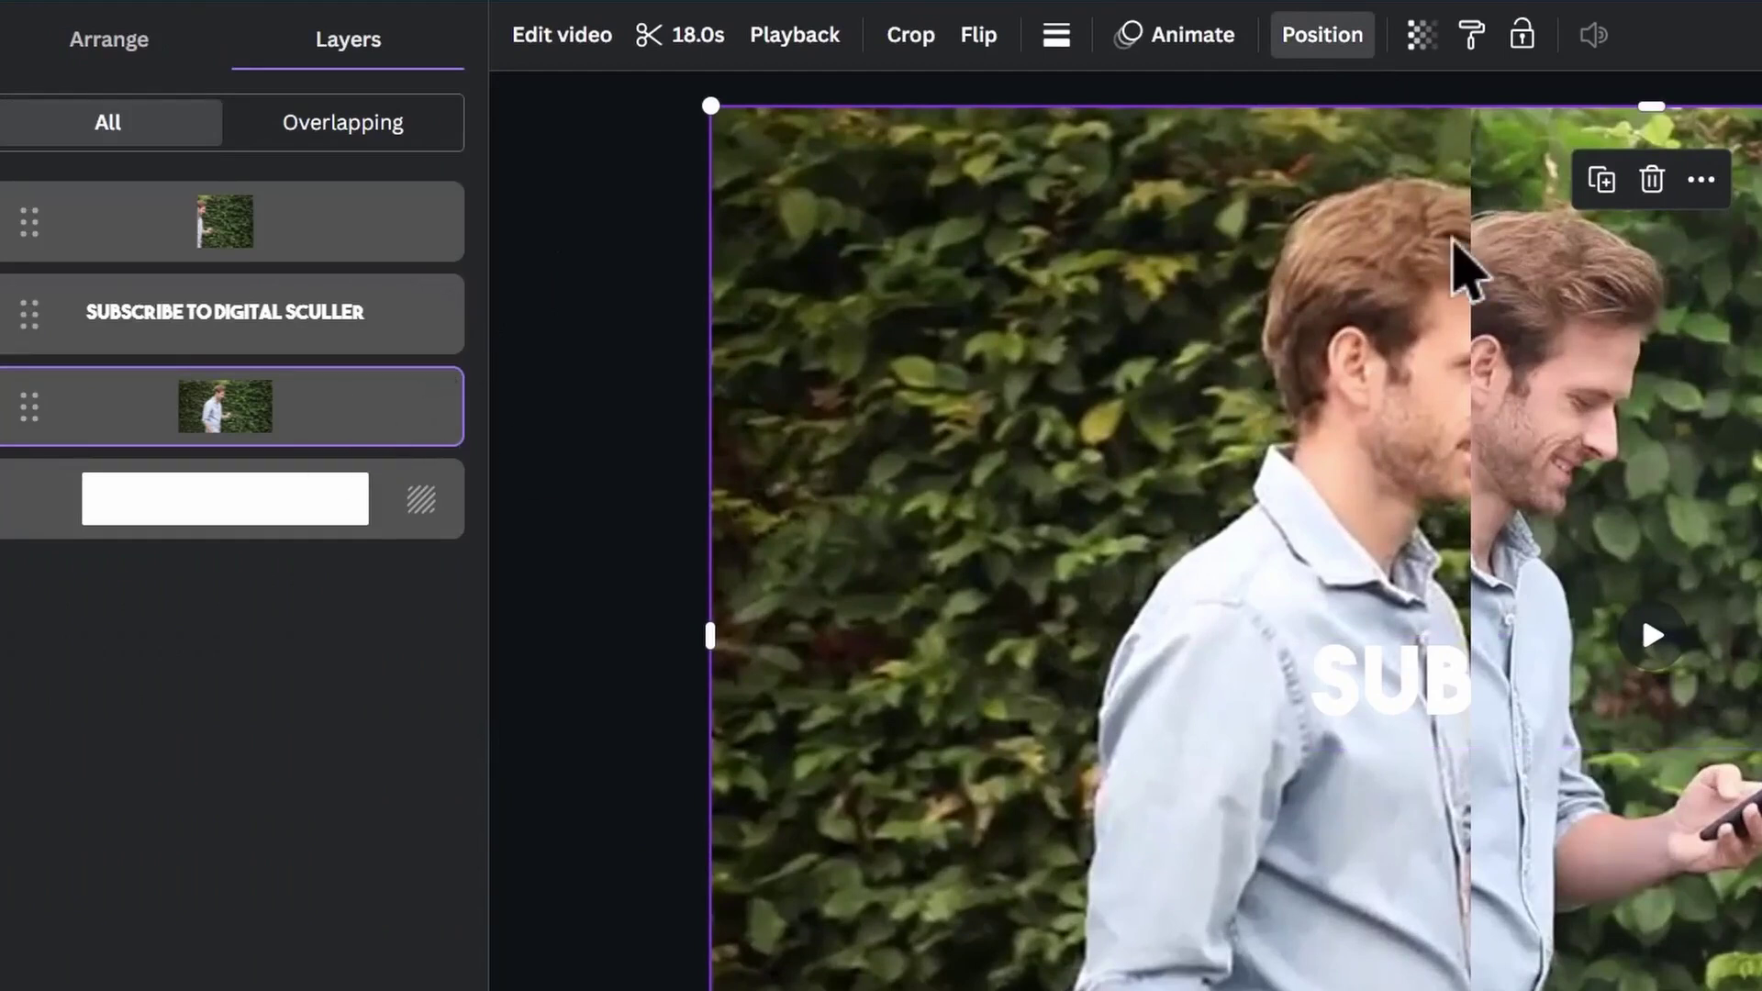
pyautogui.click(1601, 179)
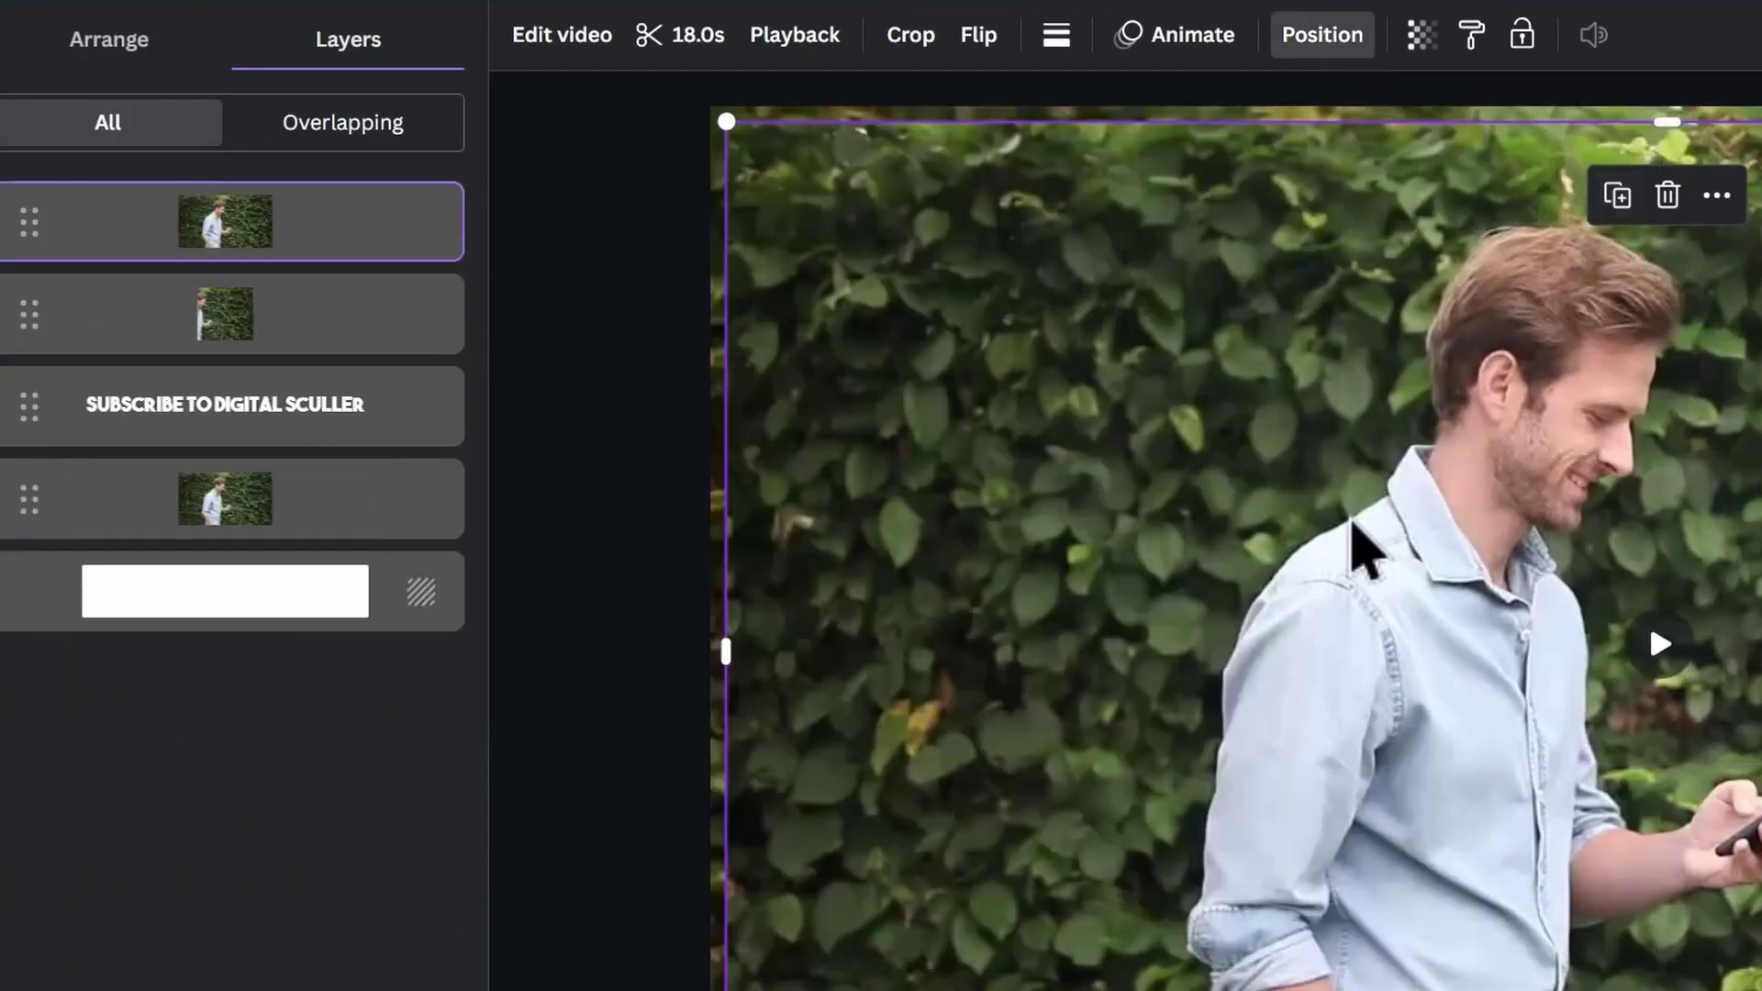
pyautogui.moveTo(1347, 522); pyautogui.dragTo(1337, 504)
pyautogui.click(604, 52)
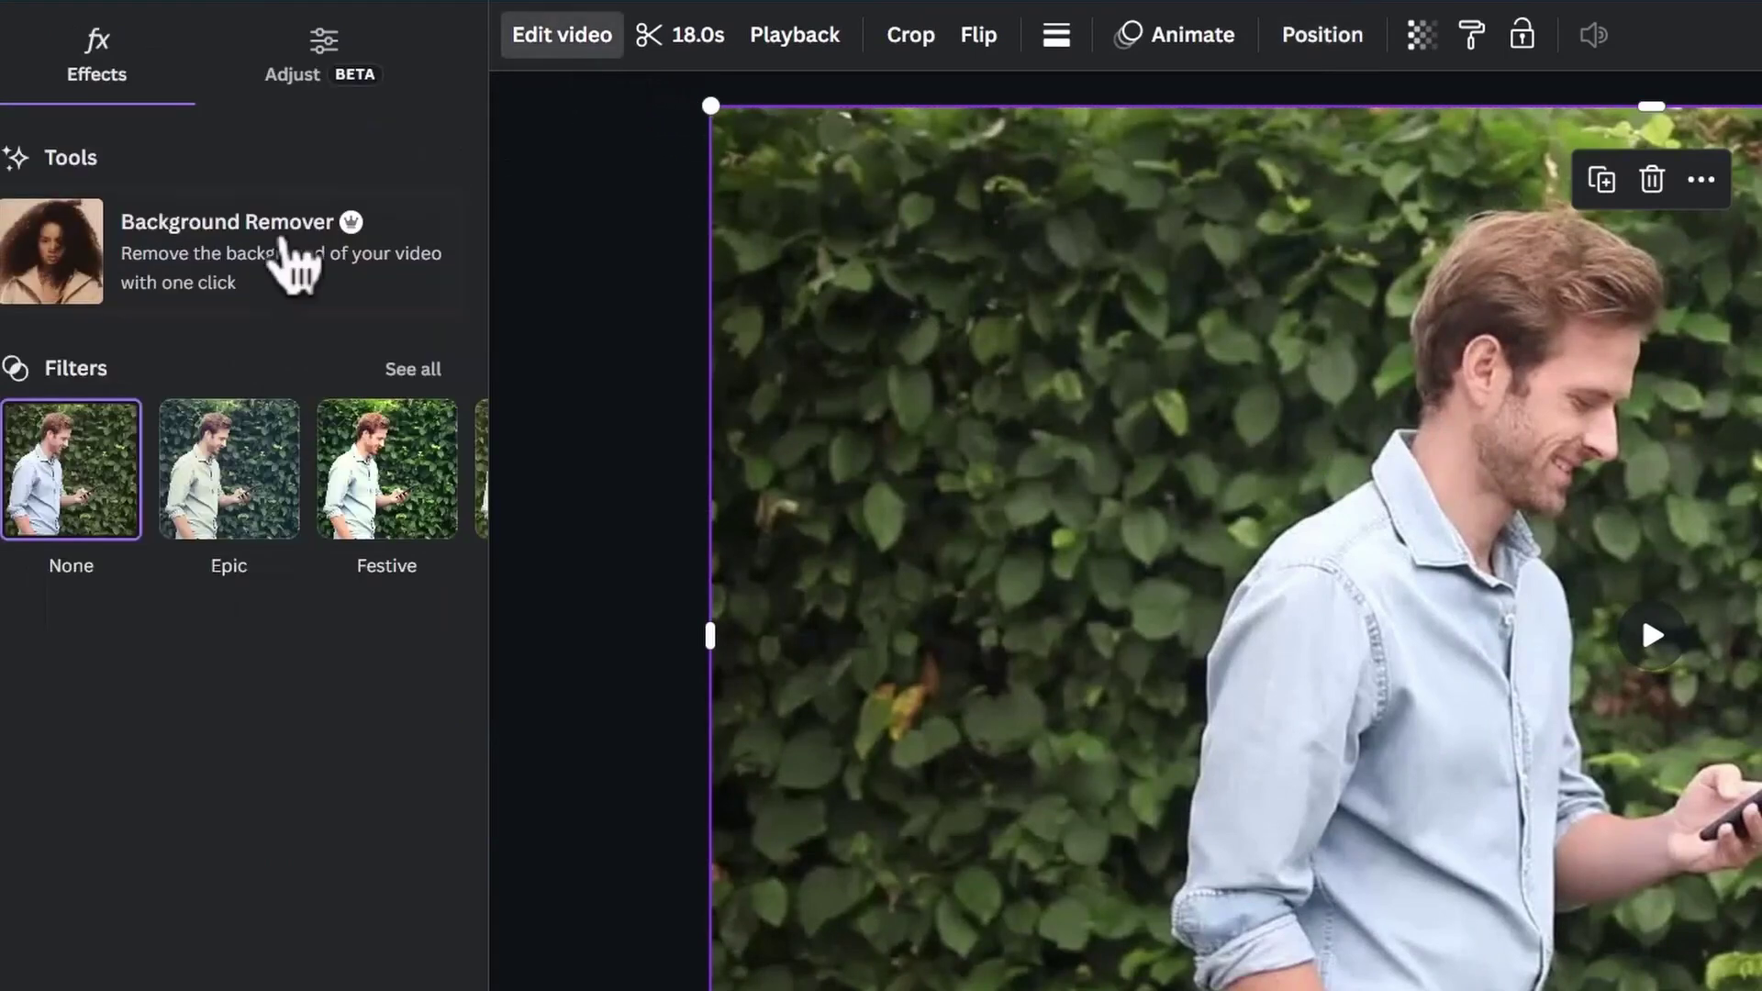
pyautogui.click(240, 268)
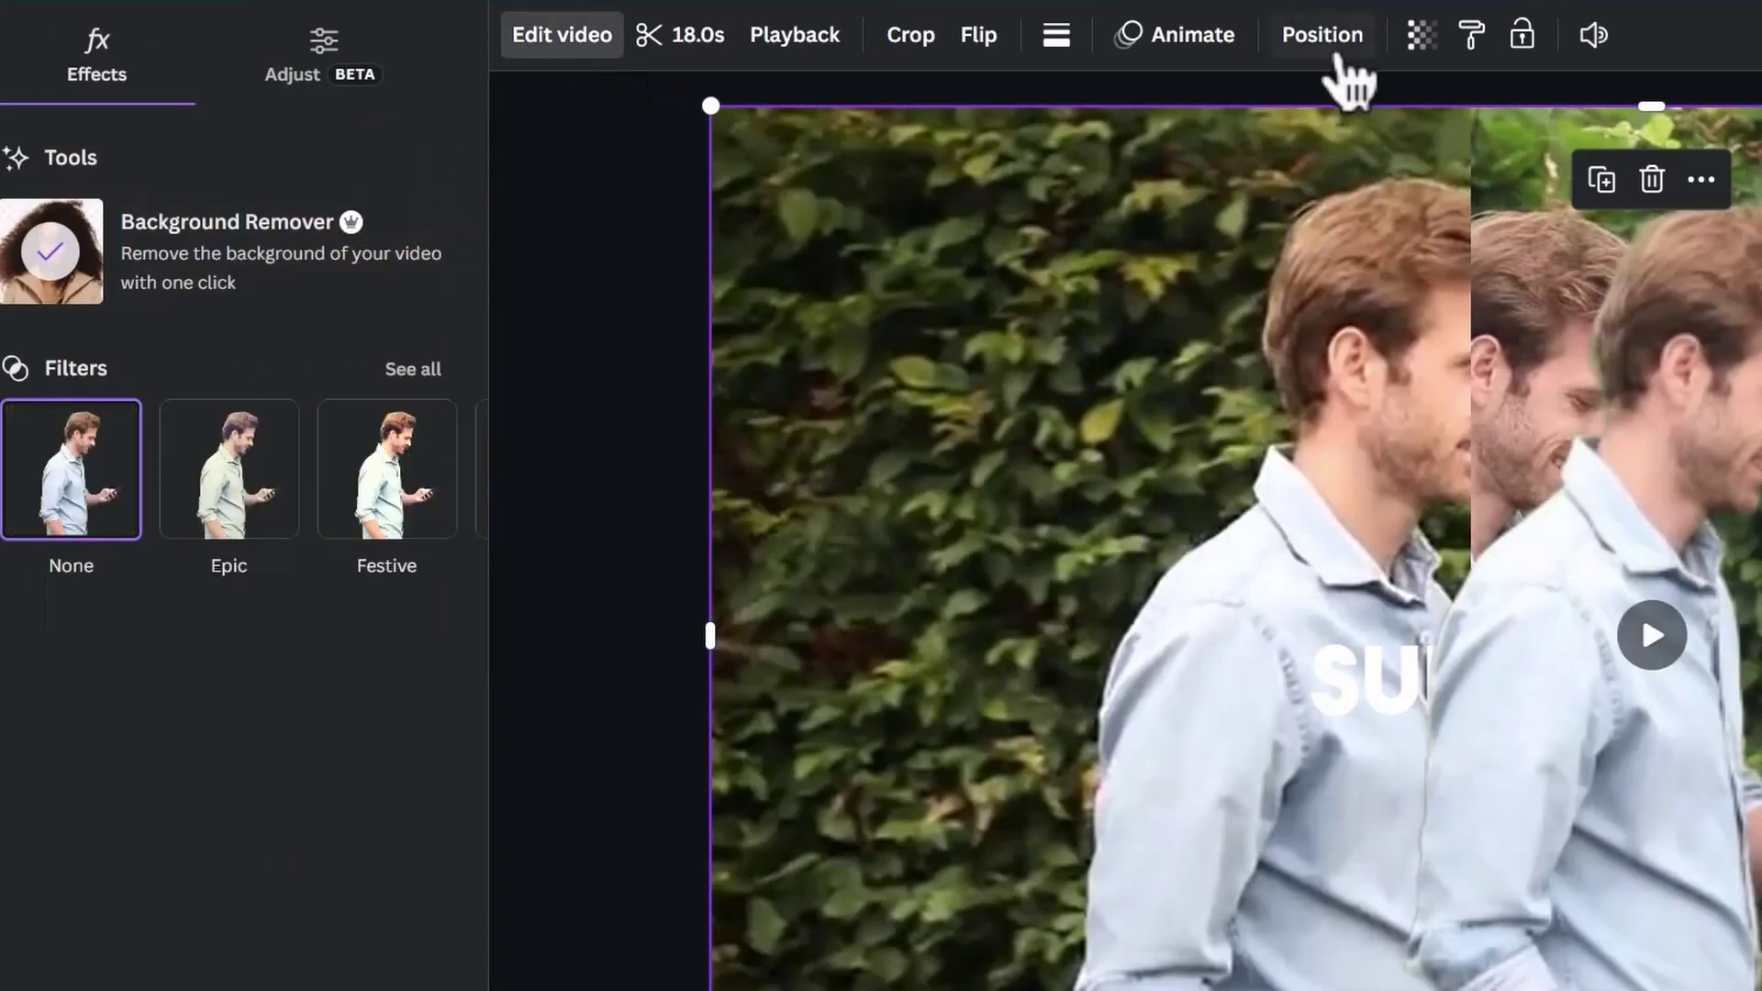
pyautogui.click(1337, 57)
pyautogui.click(386, 422)
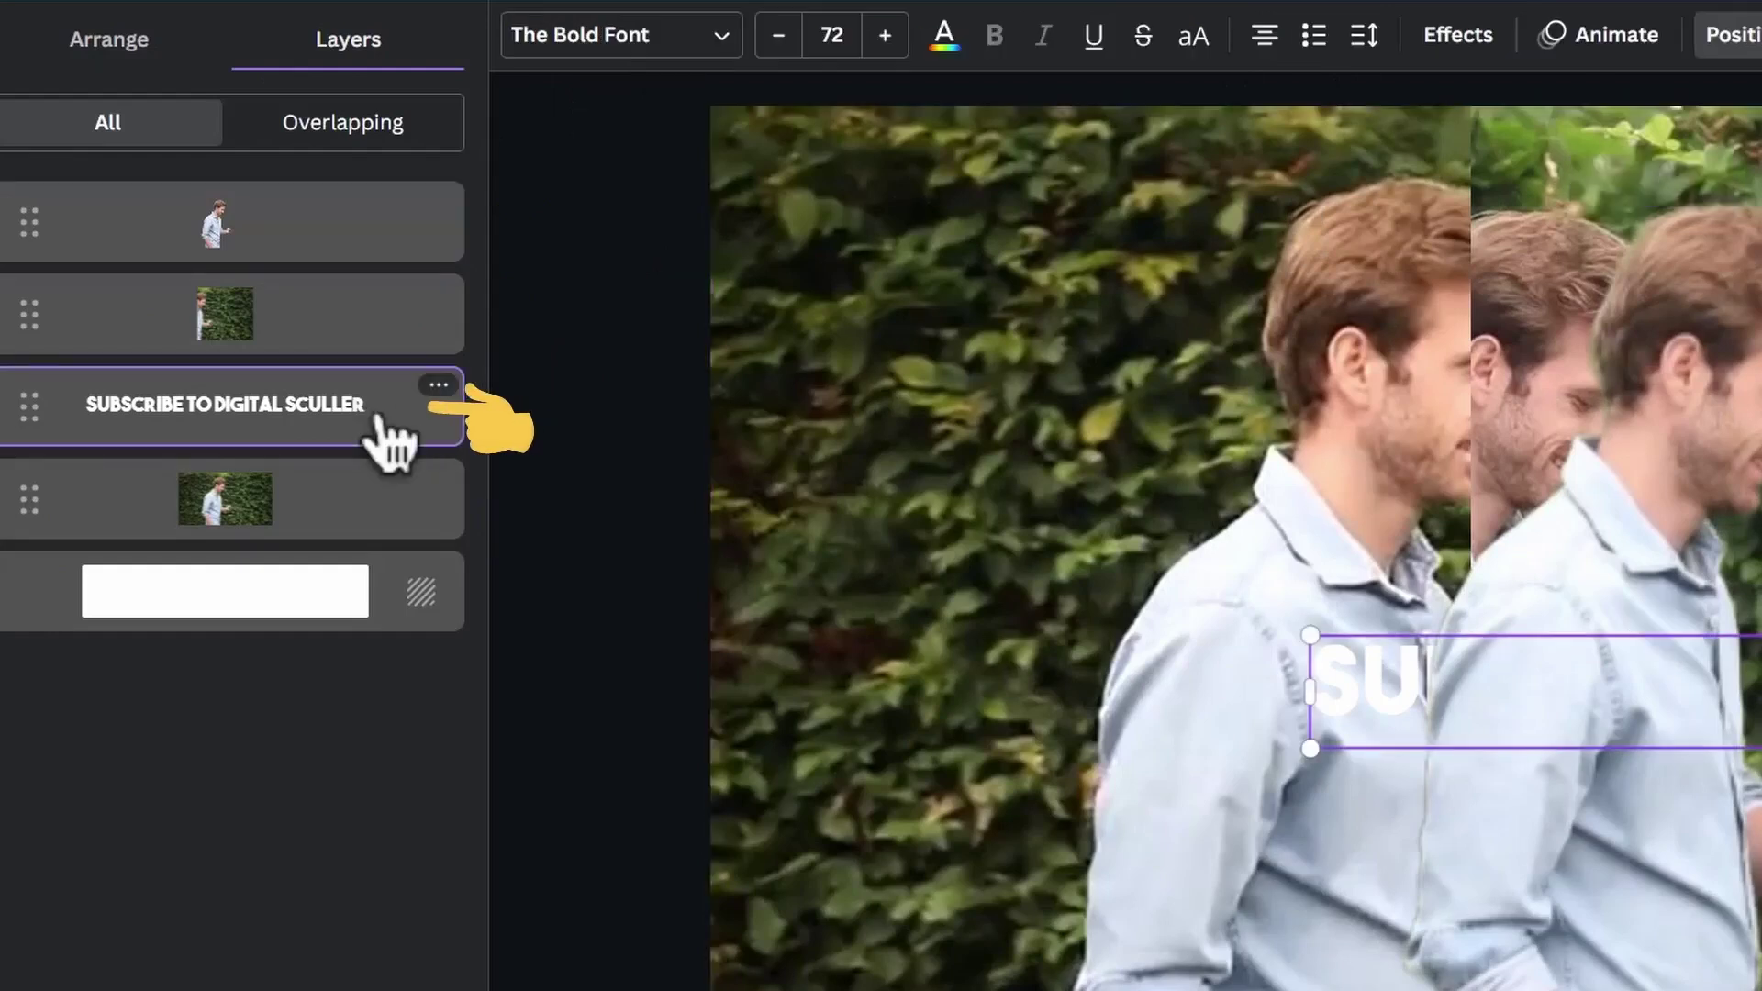
# Step: Animate the SUBSCRIBE title along a custom leftward path, Steady style, minimum speed
pyautogui.click(1615, 37)
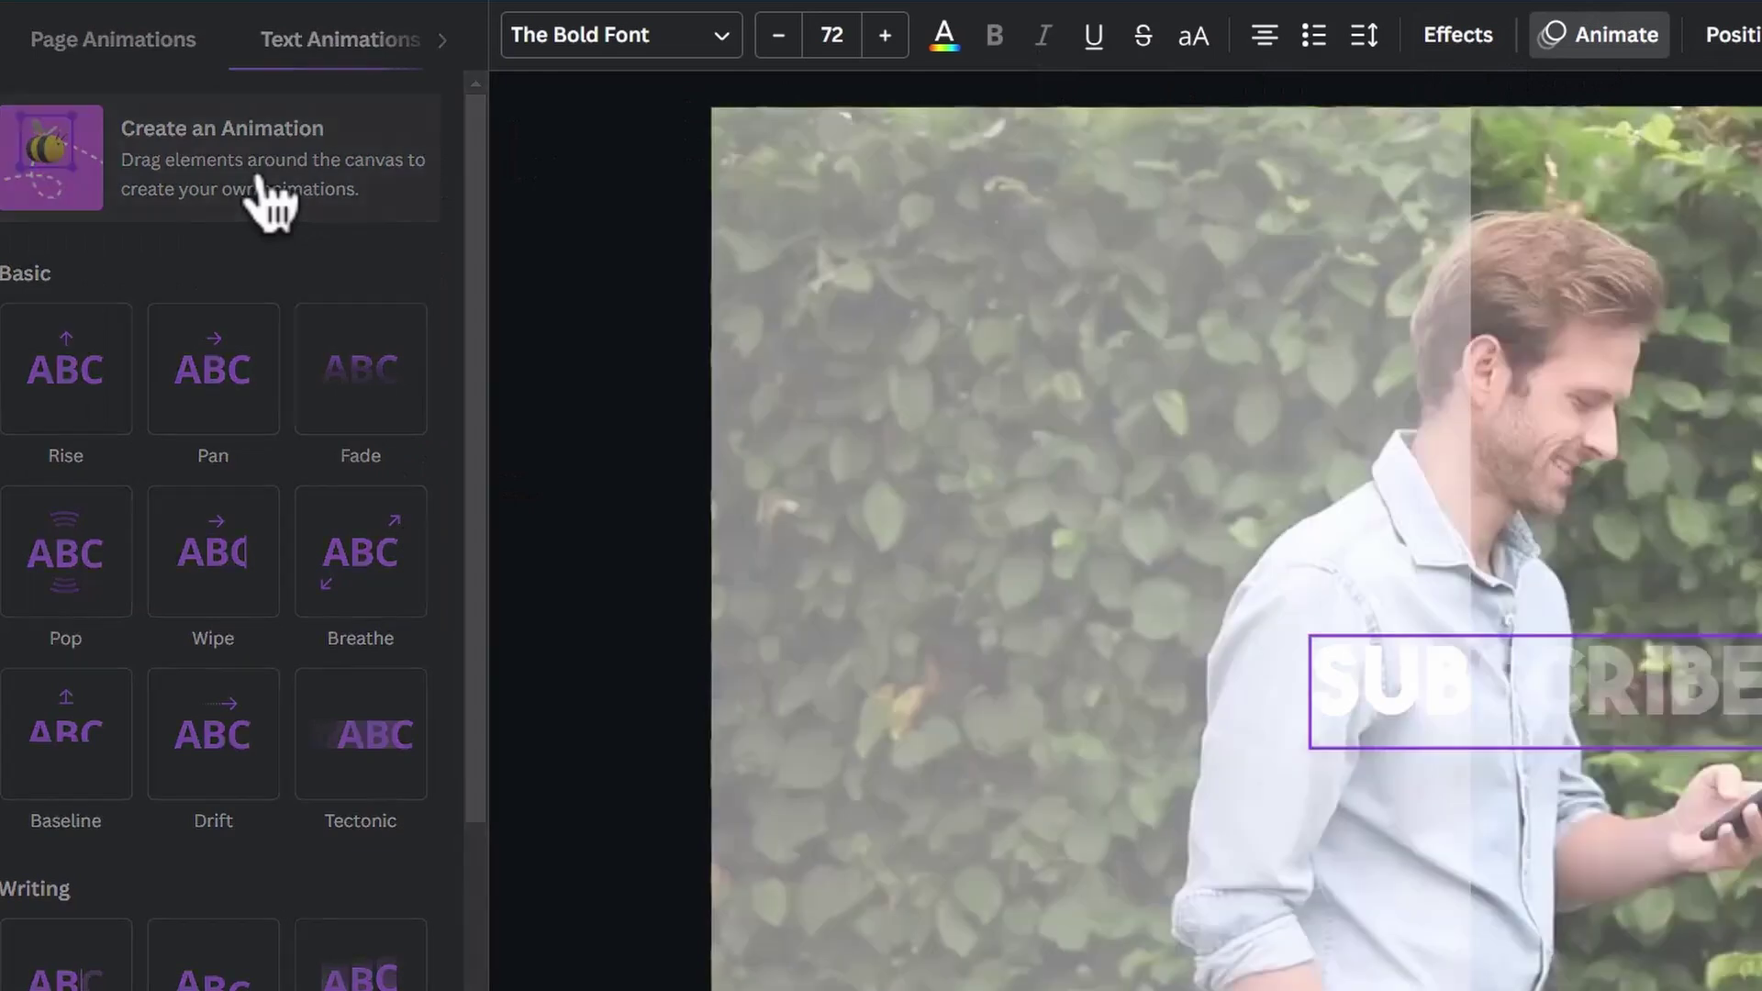
pyautogui.click(261, 183)
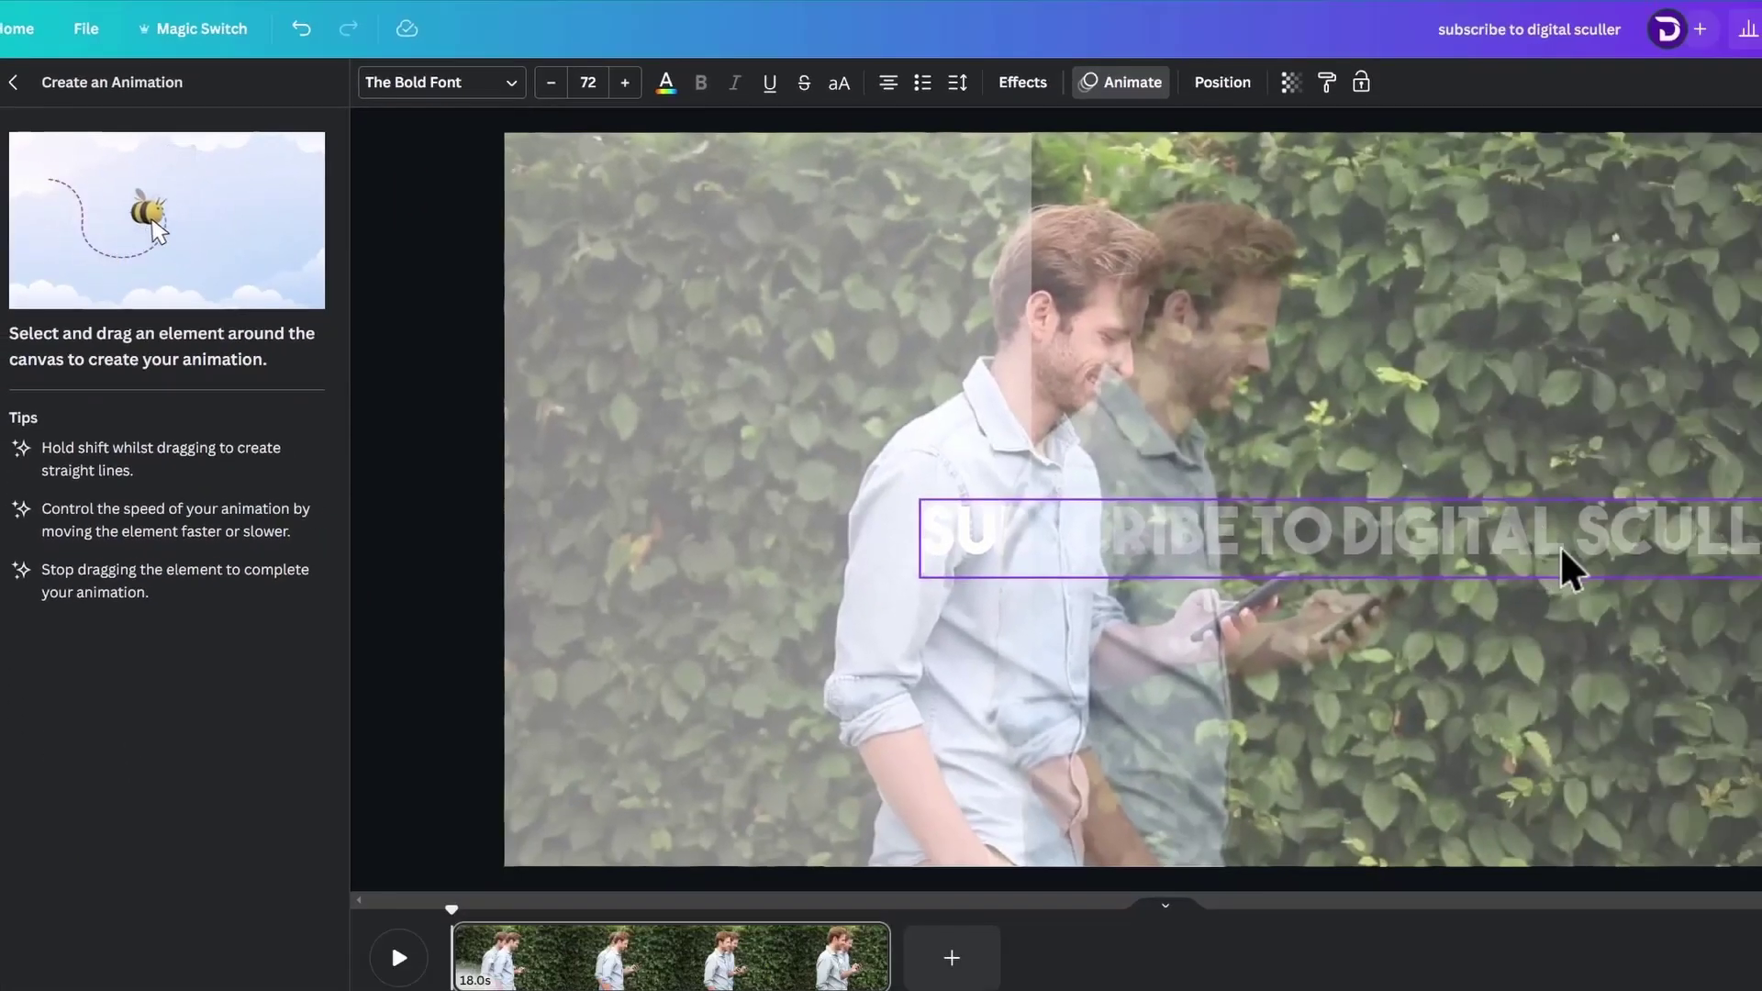
pyautogui.moveTo(1560, 547); pyautogui.dragTo(1306, 536)
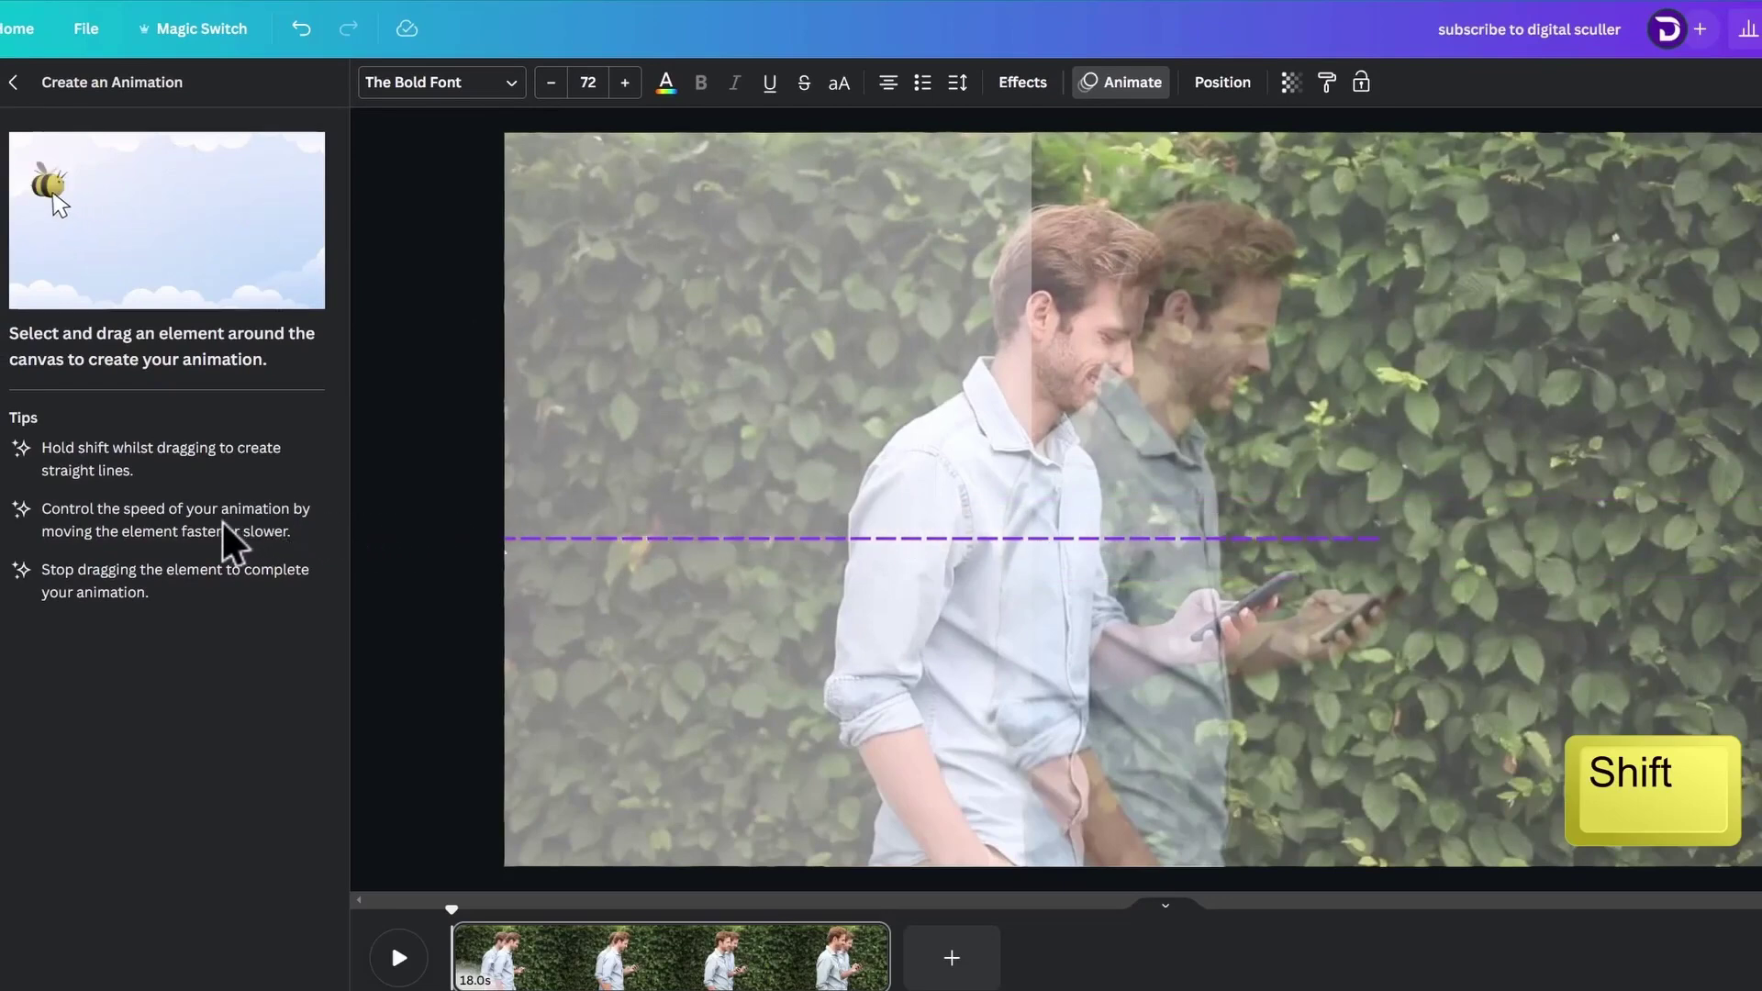
pyautogui.moveTo(239, 510); pyautogui.dragTo(386, 470)
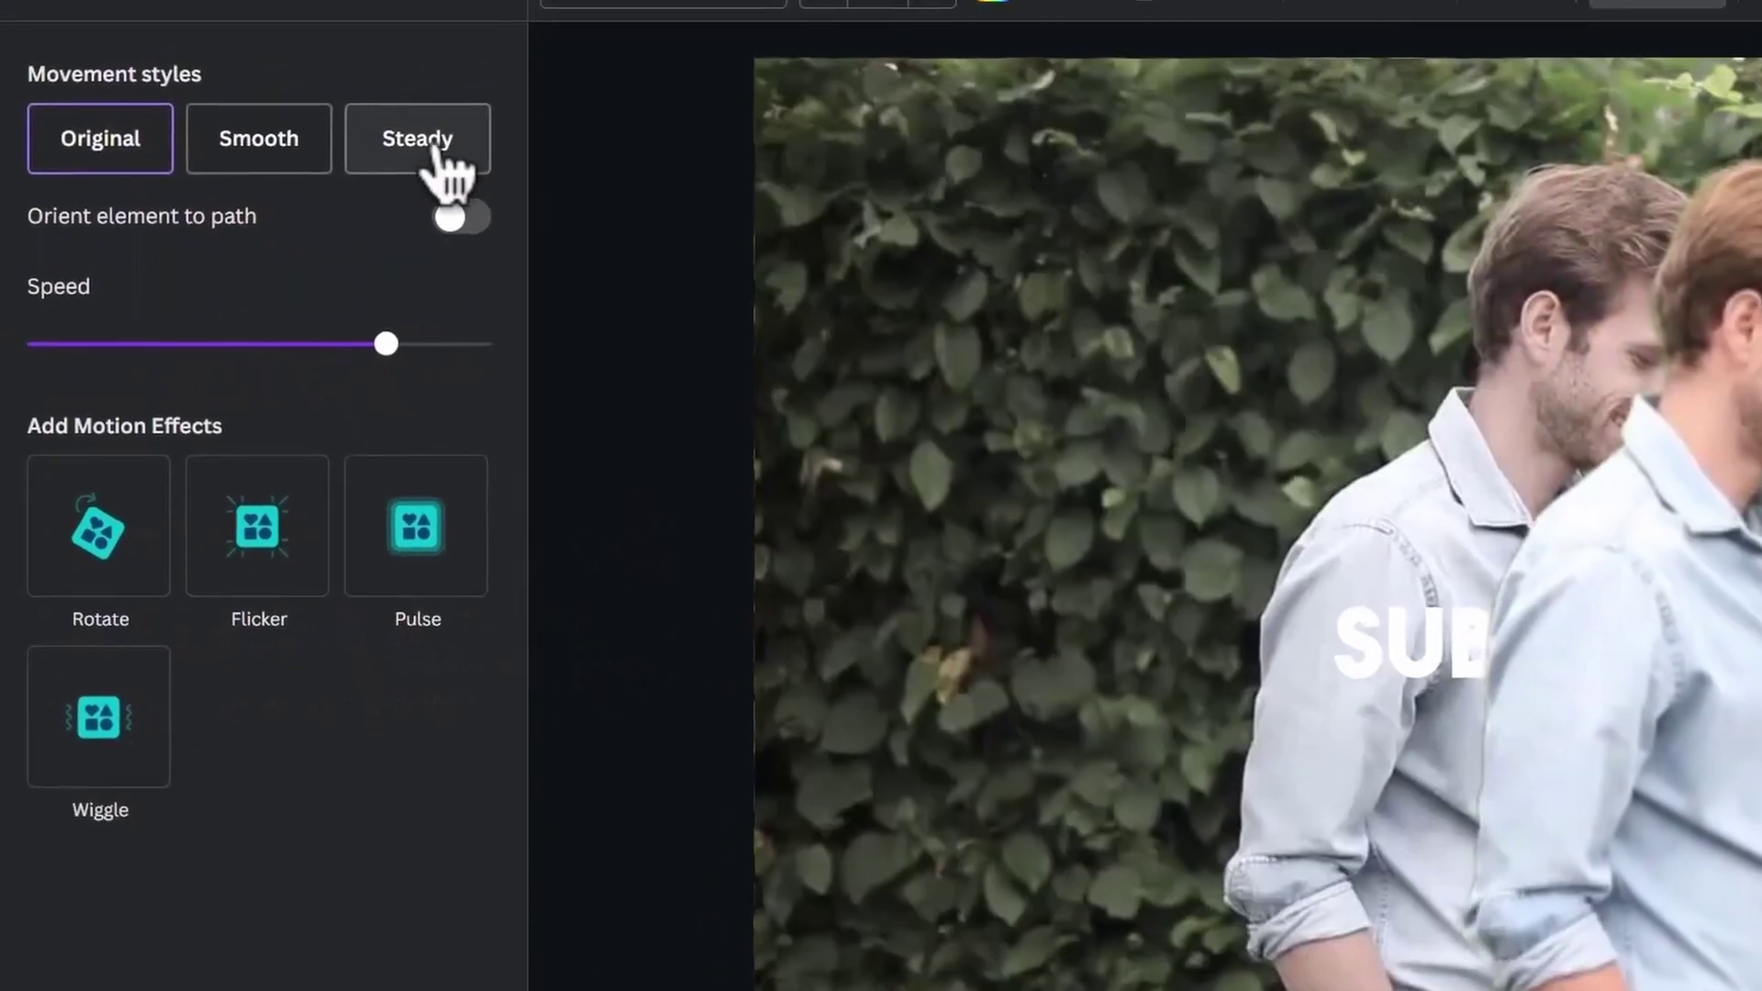
pyautogui.click(437, 156)
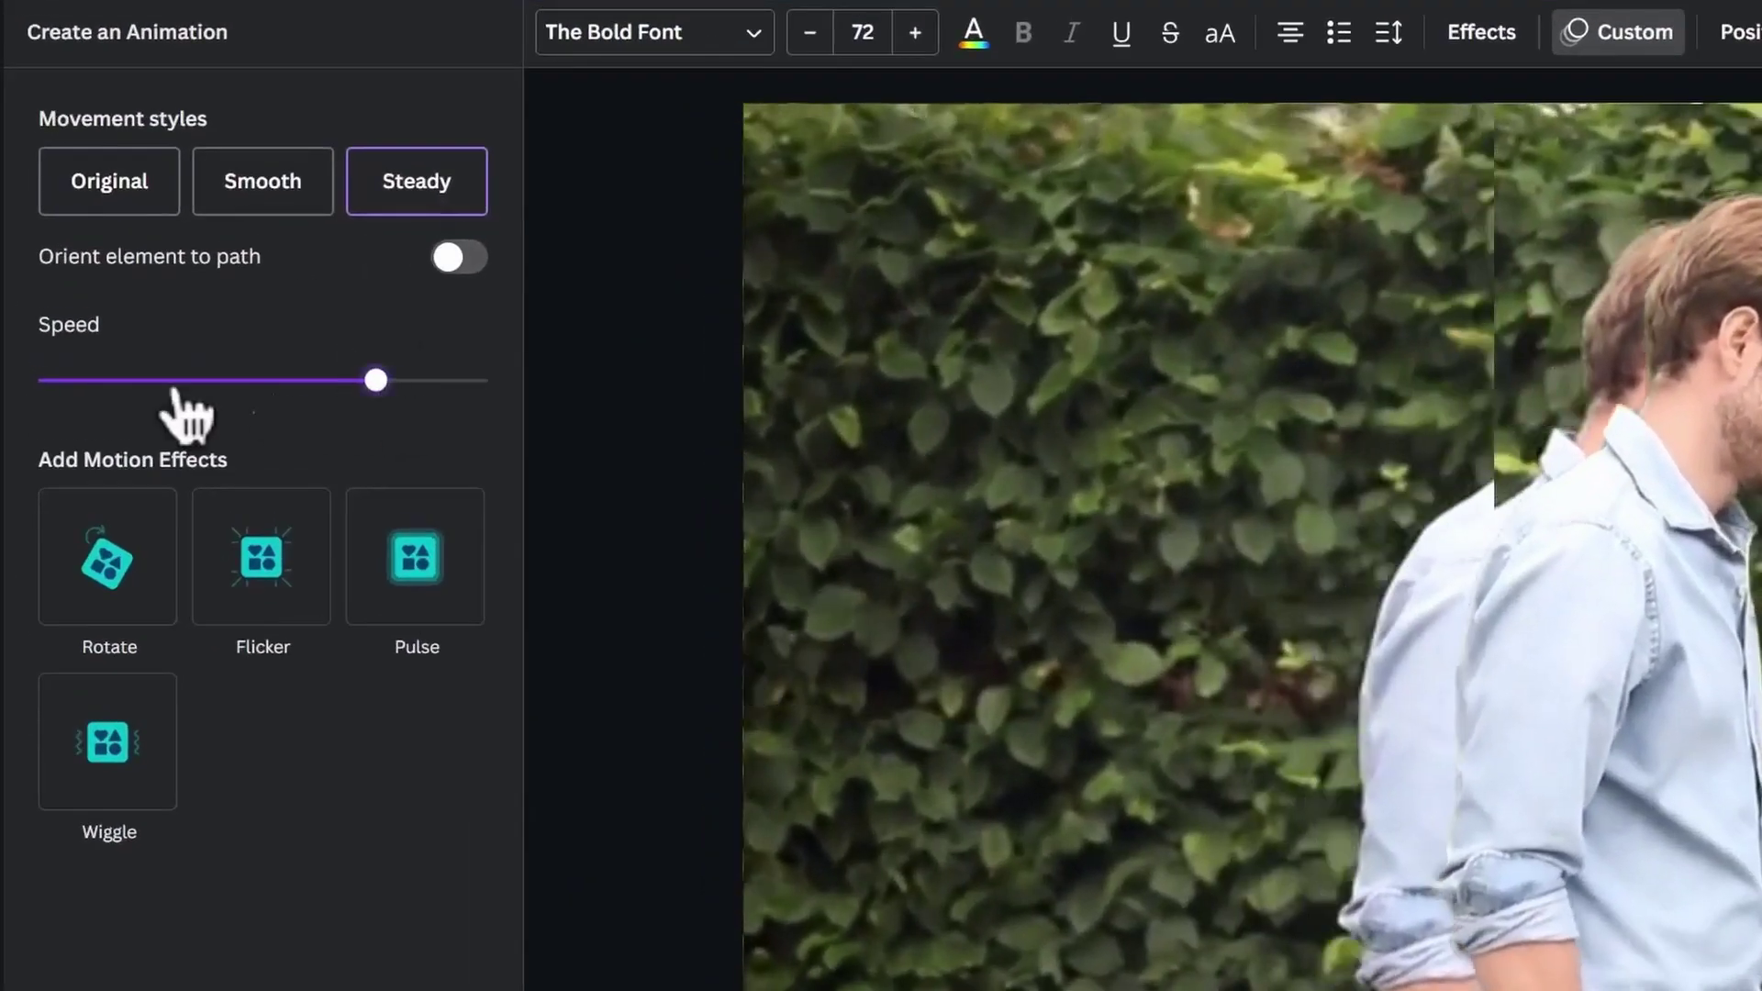
pyautogui.click(33, 381)
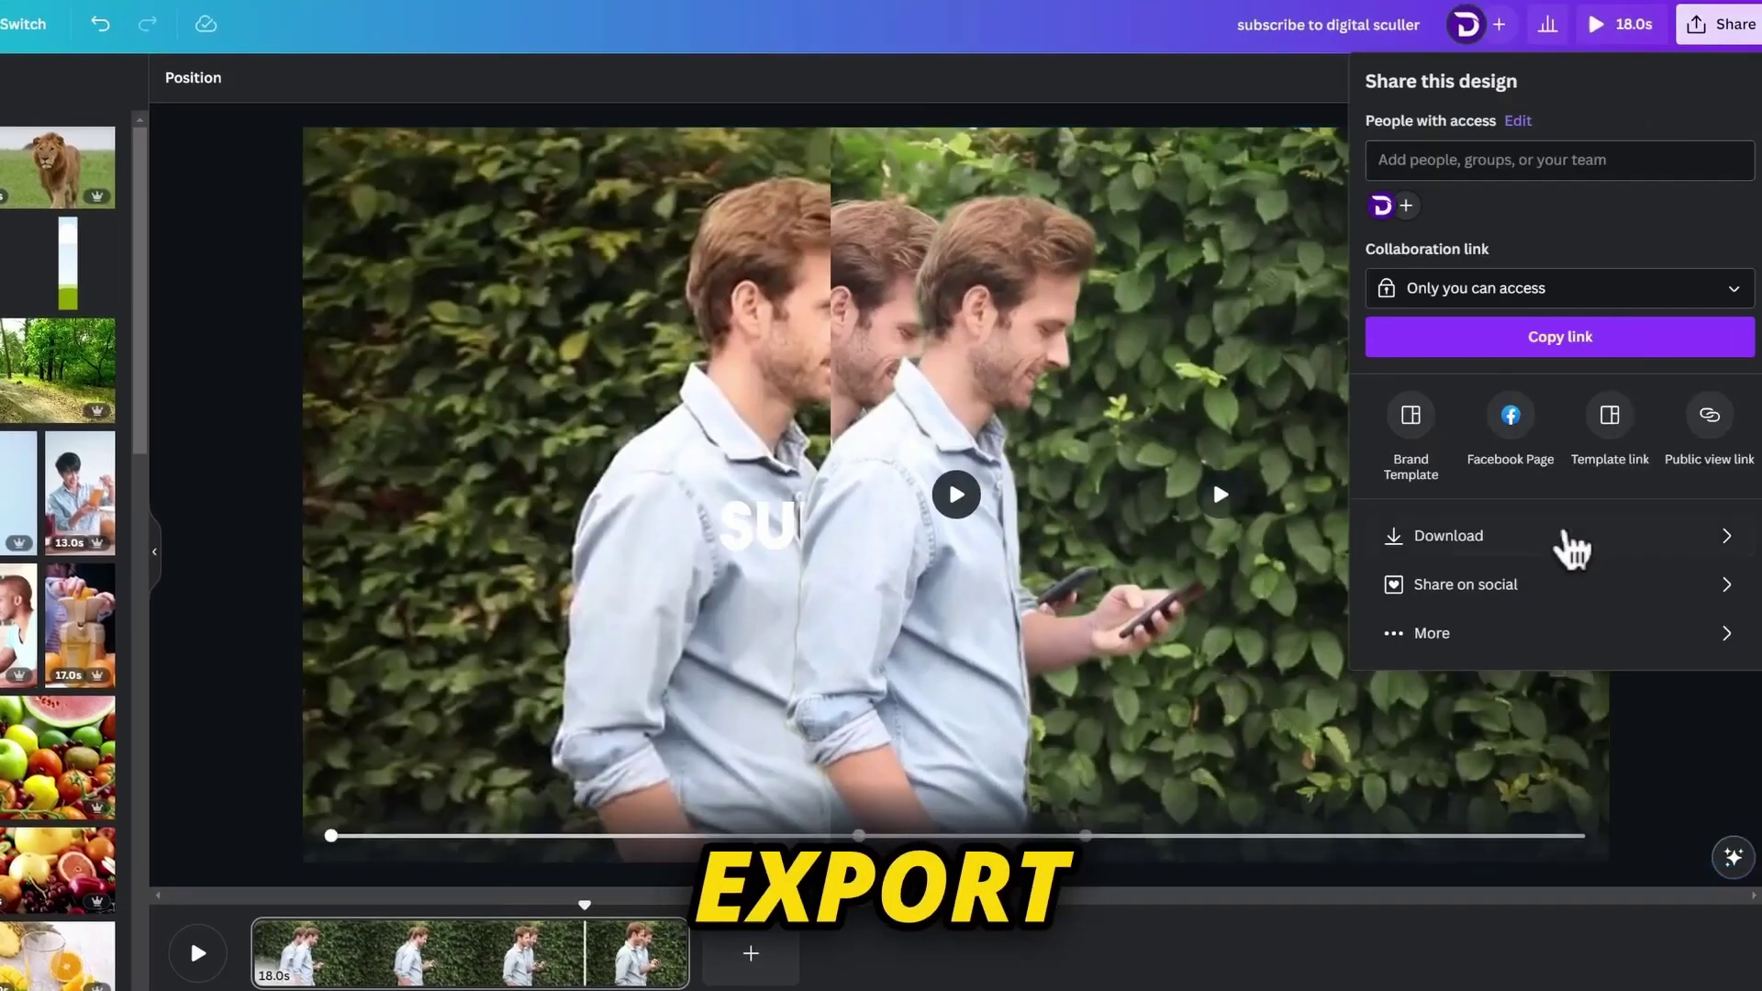
# Step: Open the Share > Download options for the subscribe video
pyautogui.click(1607, 539)
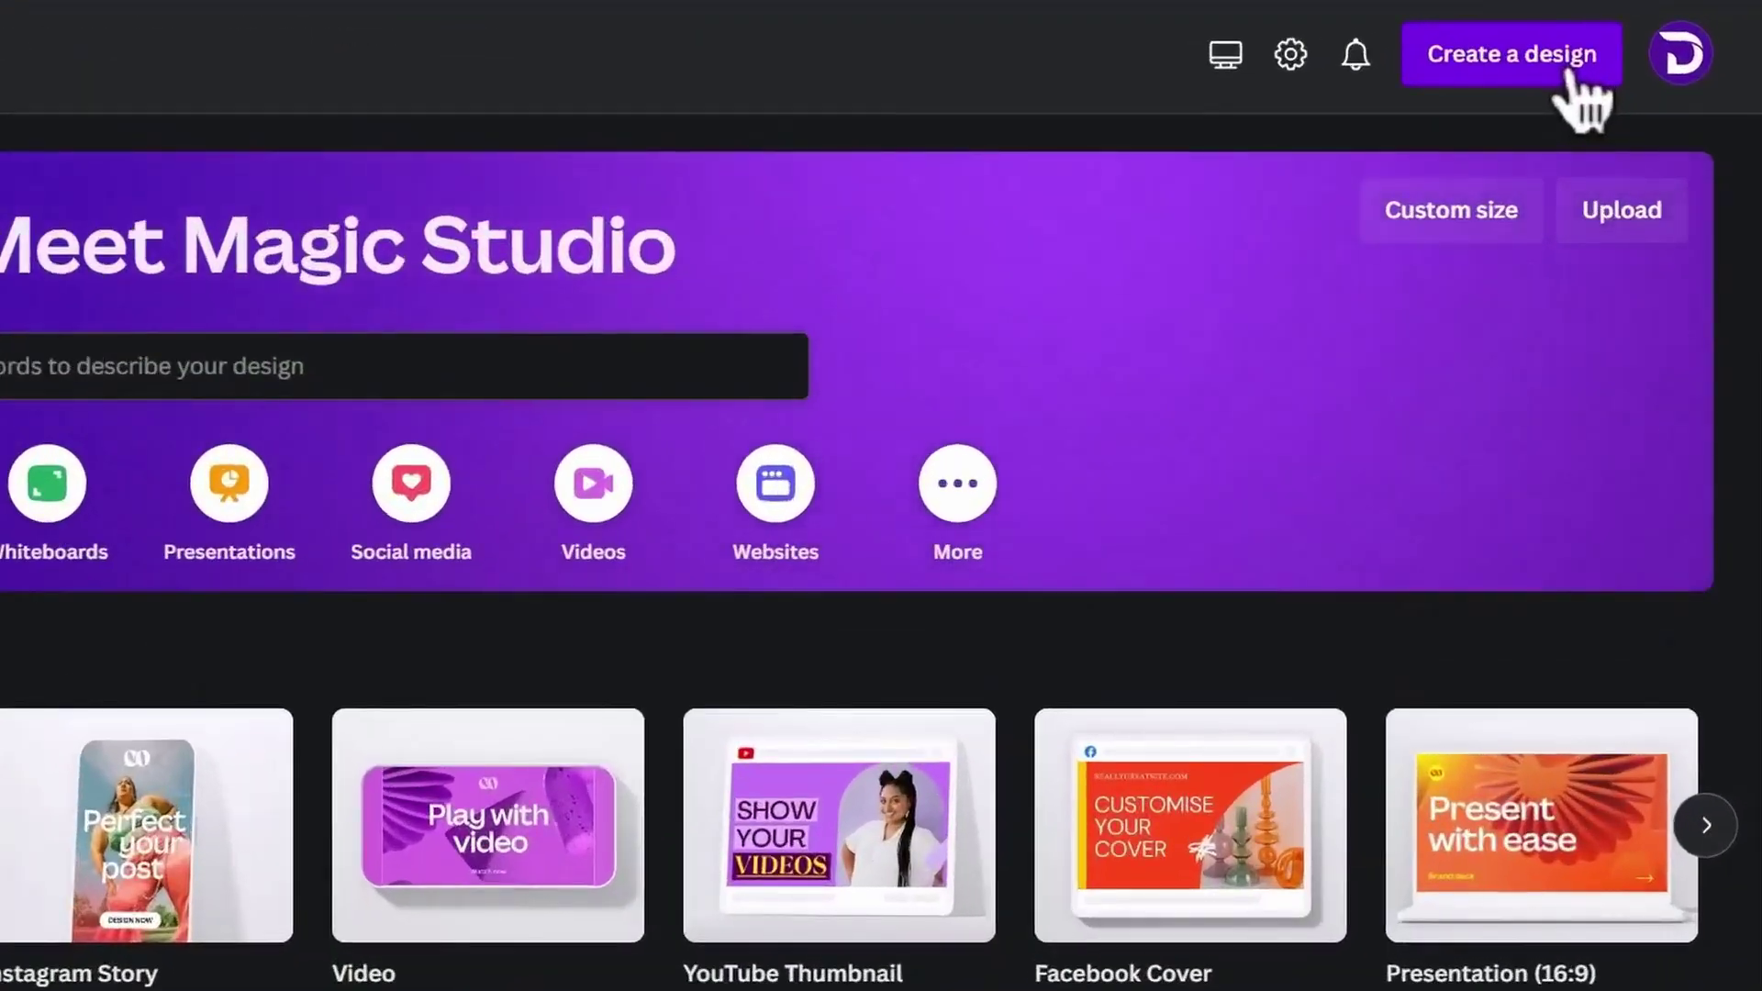
# Step: Start a new video design in Magic Design and select five juice and fruit clips
pyautogui.click(1571, 77)
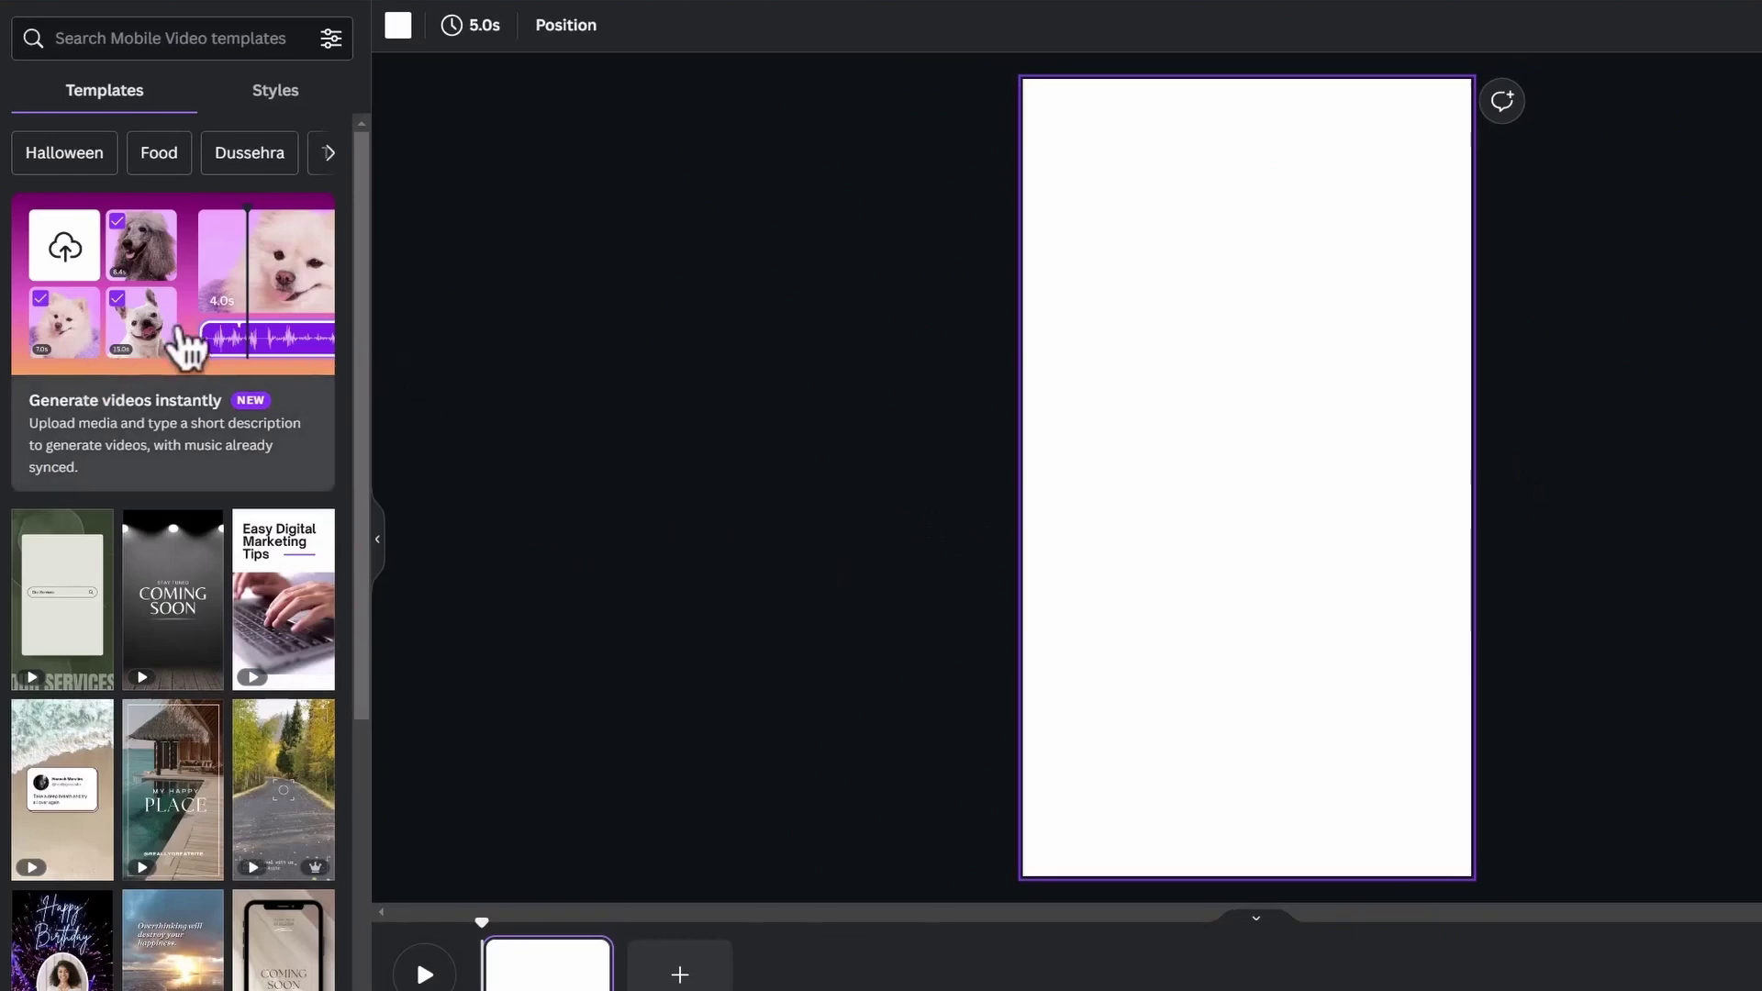
pyautogui.click(188, 362)
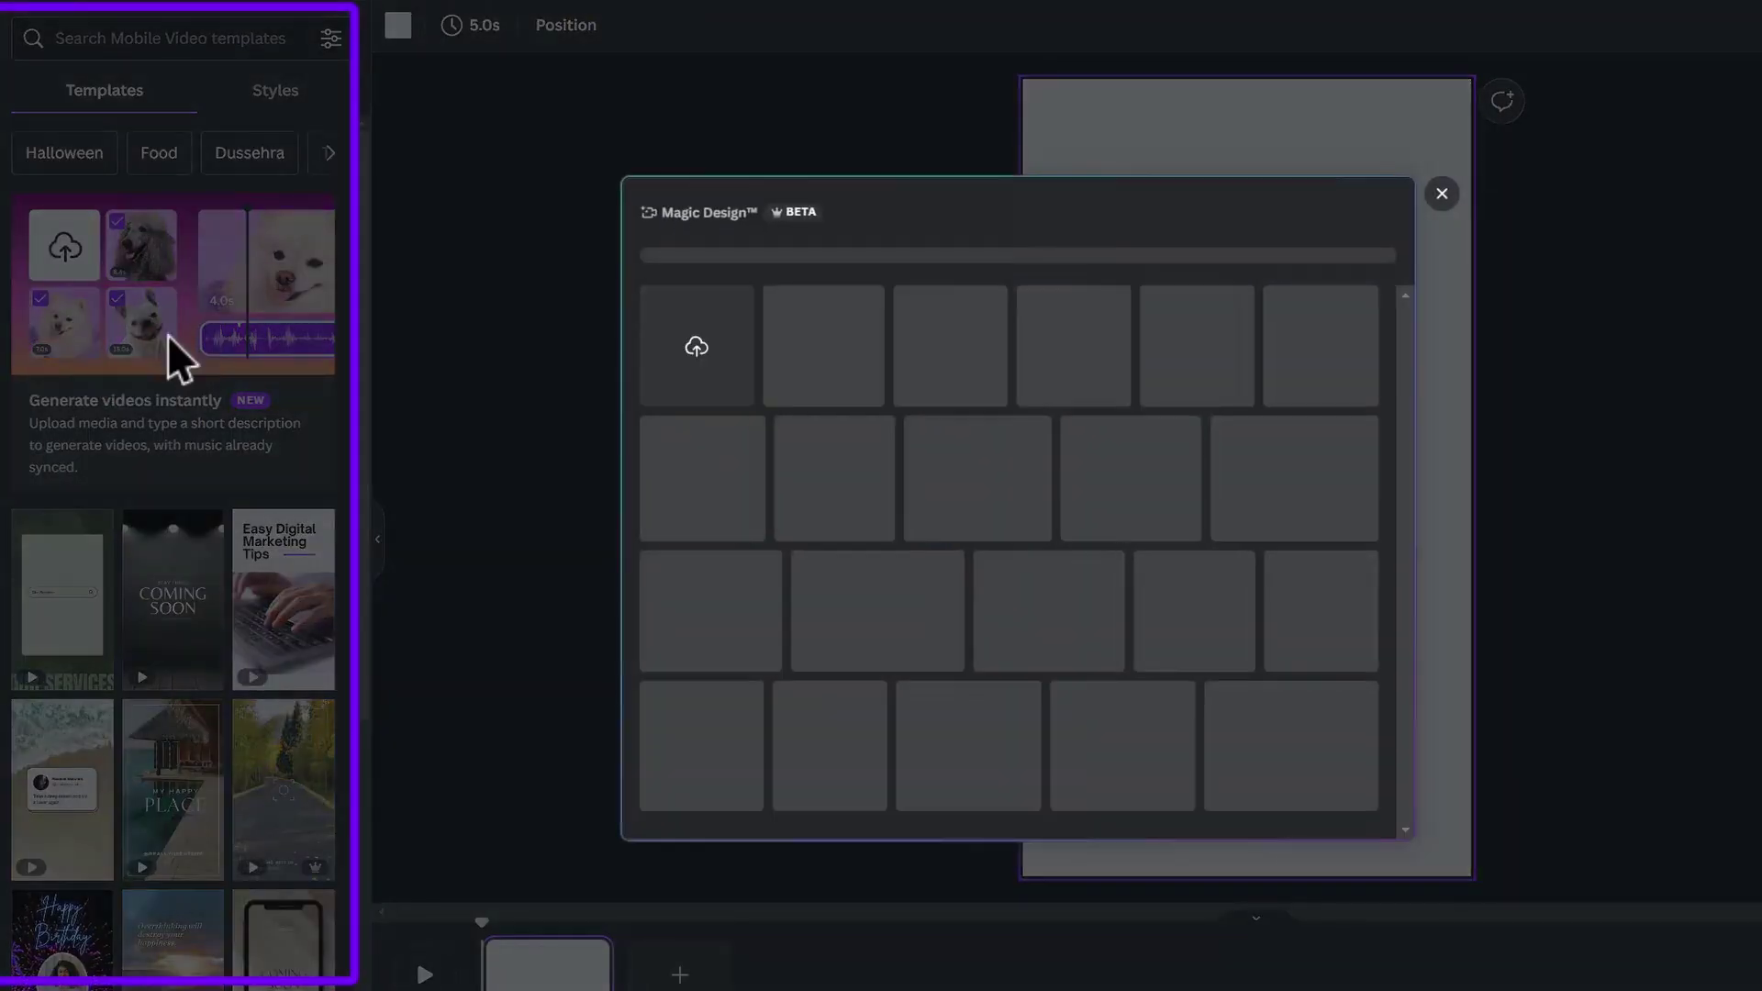
pyautogui.scroll(-5, 959, 550)
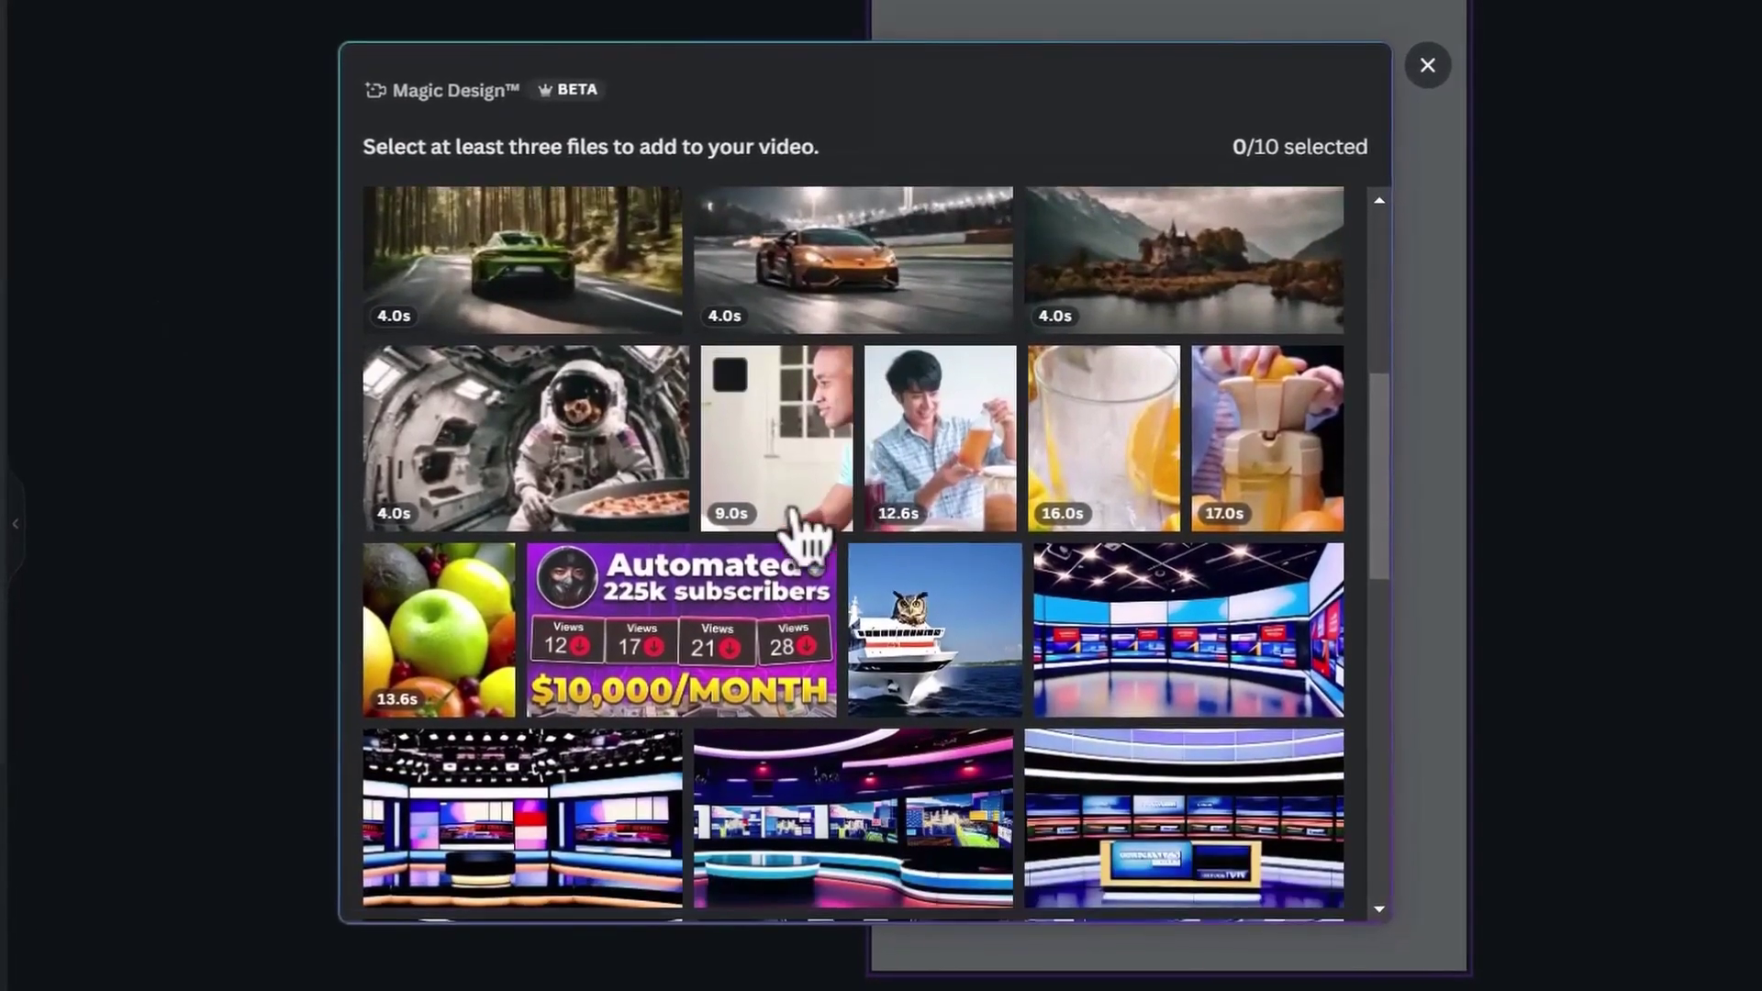
pyautogui.click(699, 655)
pyautogui.click(1198, 481)
pyautogui.click(1101, 486)
pyautogui.click(972, 495)
pyautogui.click(767, 496)
# Step: Change the example prompt's brand to 'Alice Fruit Juice', generate the video, and play it
pyautogui.click(1276, 769)
pyautogui.doubleClick(592, 764)
pyautogui.press('BackSpace')
pyautogui.hotkey('shift', 'End')
pyautogui.press('BackSpace')
pyautogui.write('Alice Fruit Juice')
pyautogui.click(1263, 907)
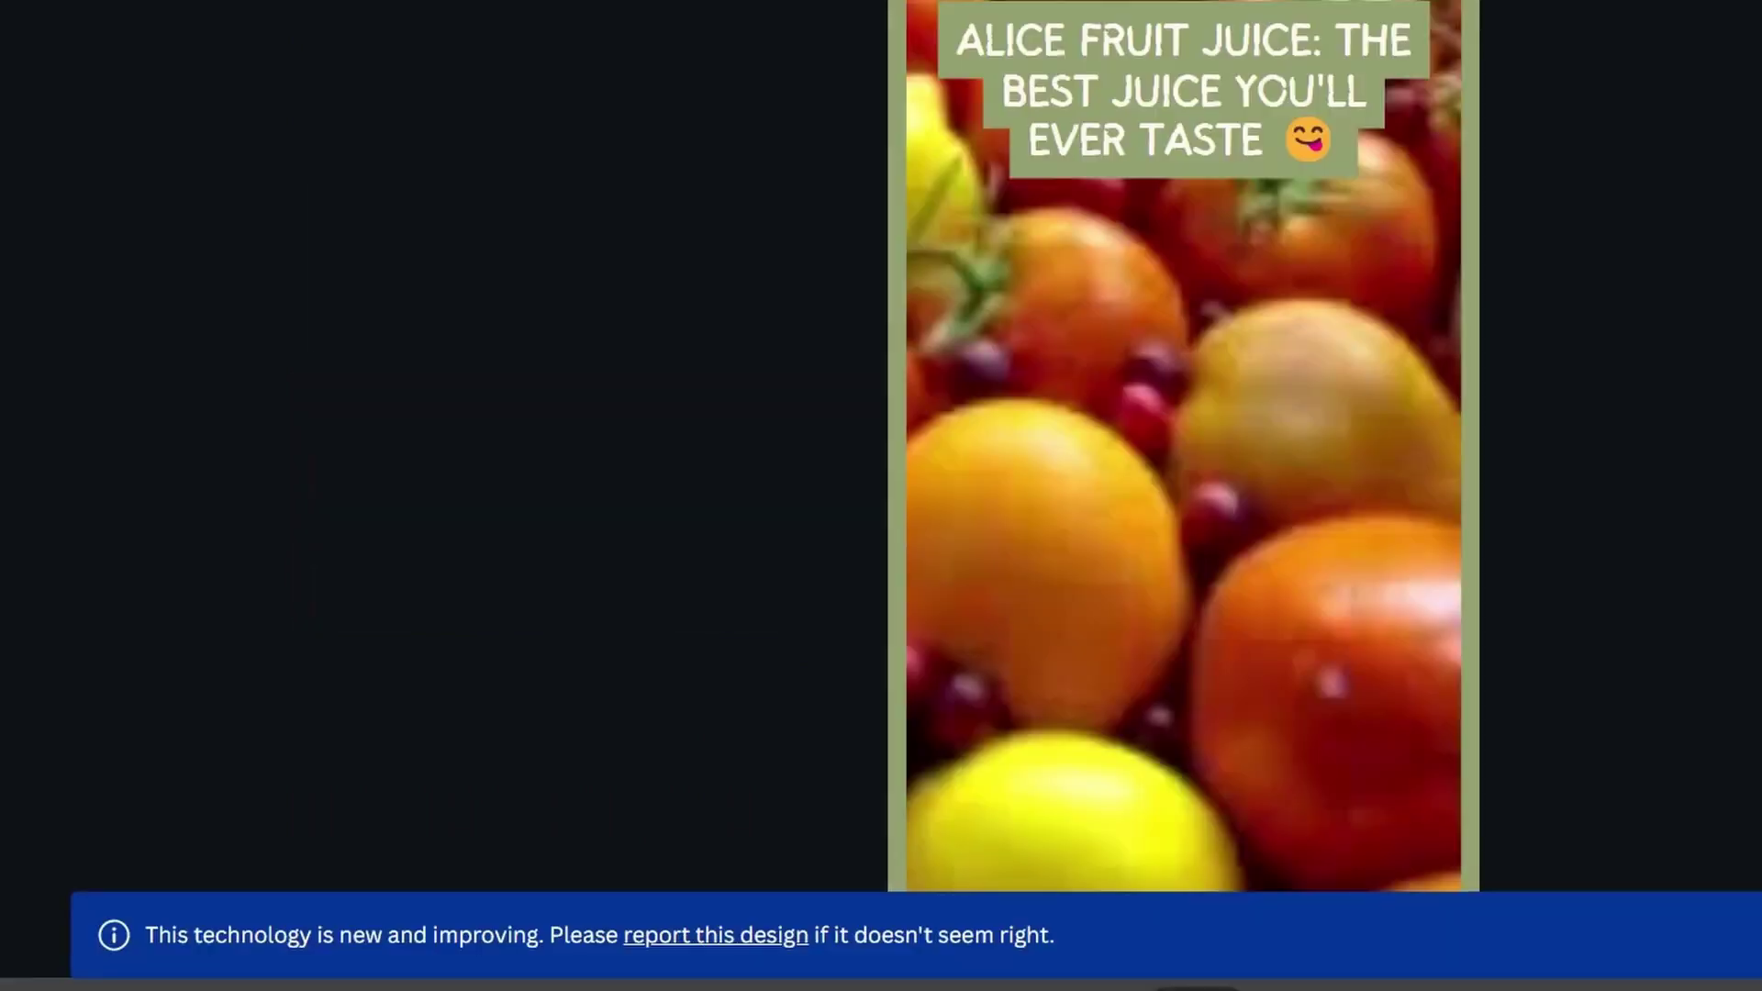
pyautogui.click(50, 923)
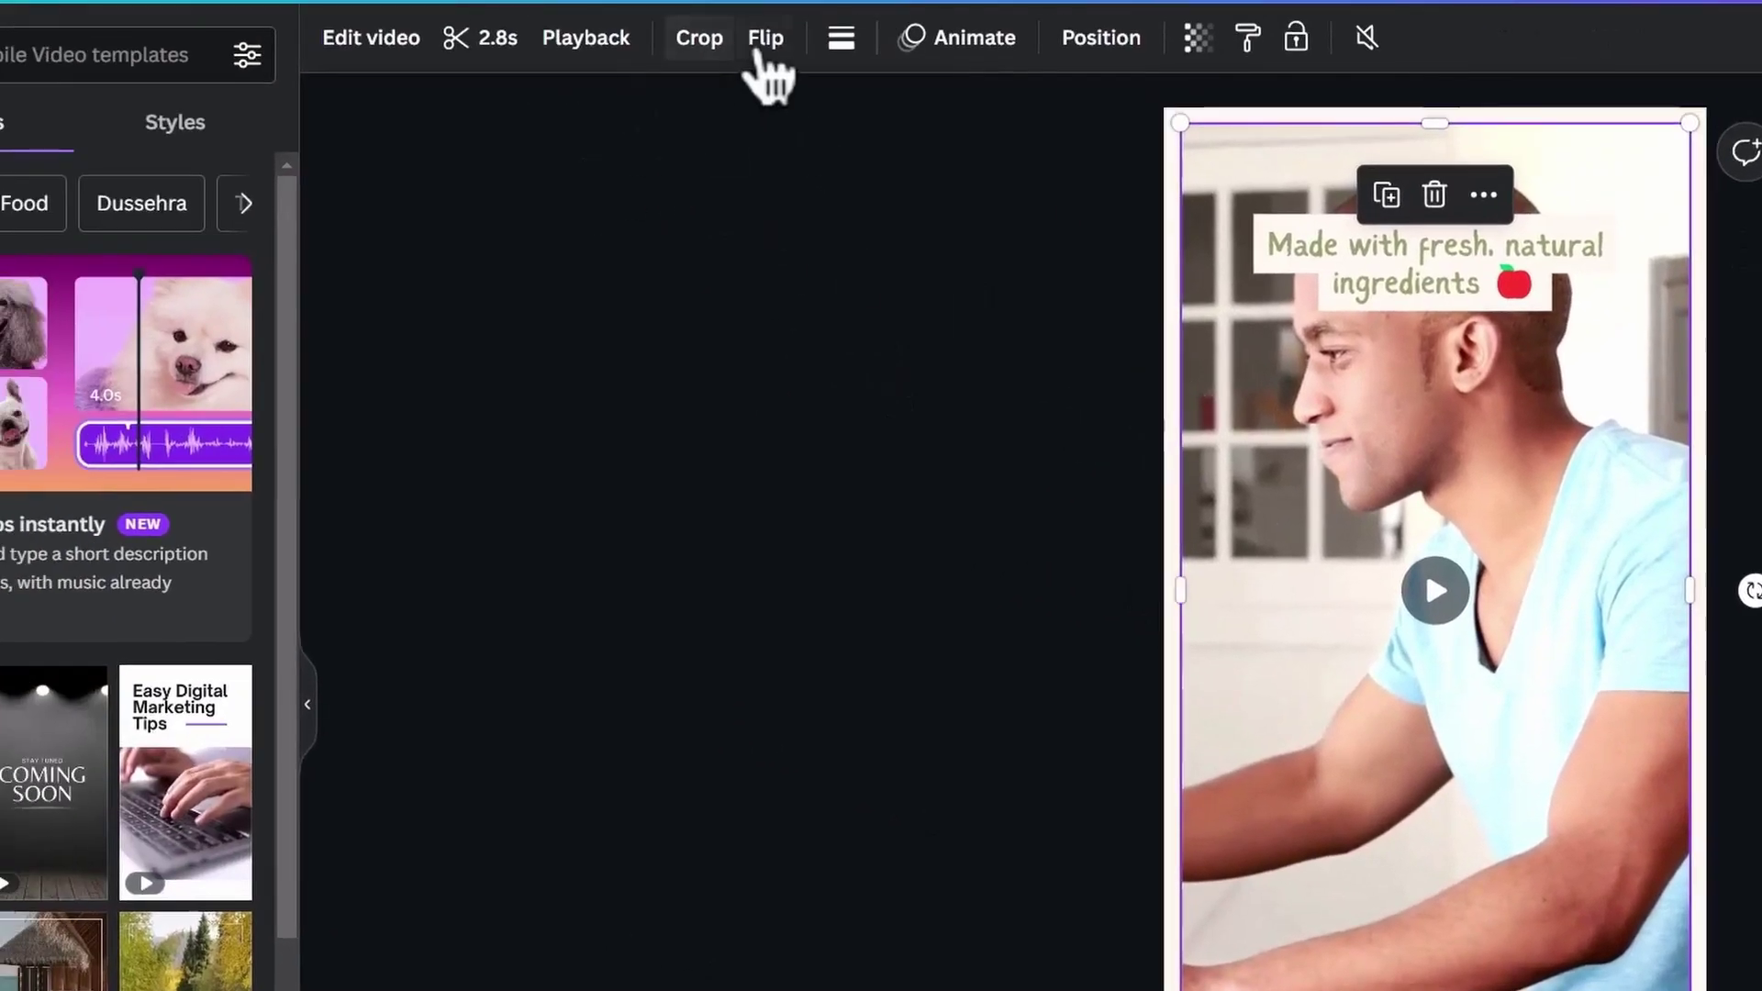
# Step: Flip the clip horizontally, then flip it back to the original direction
pyautogui.click(766, 42)
pyautogui.click(816, 124)
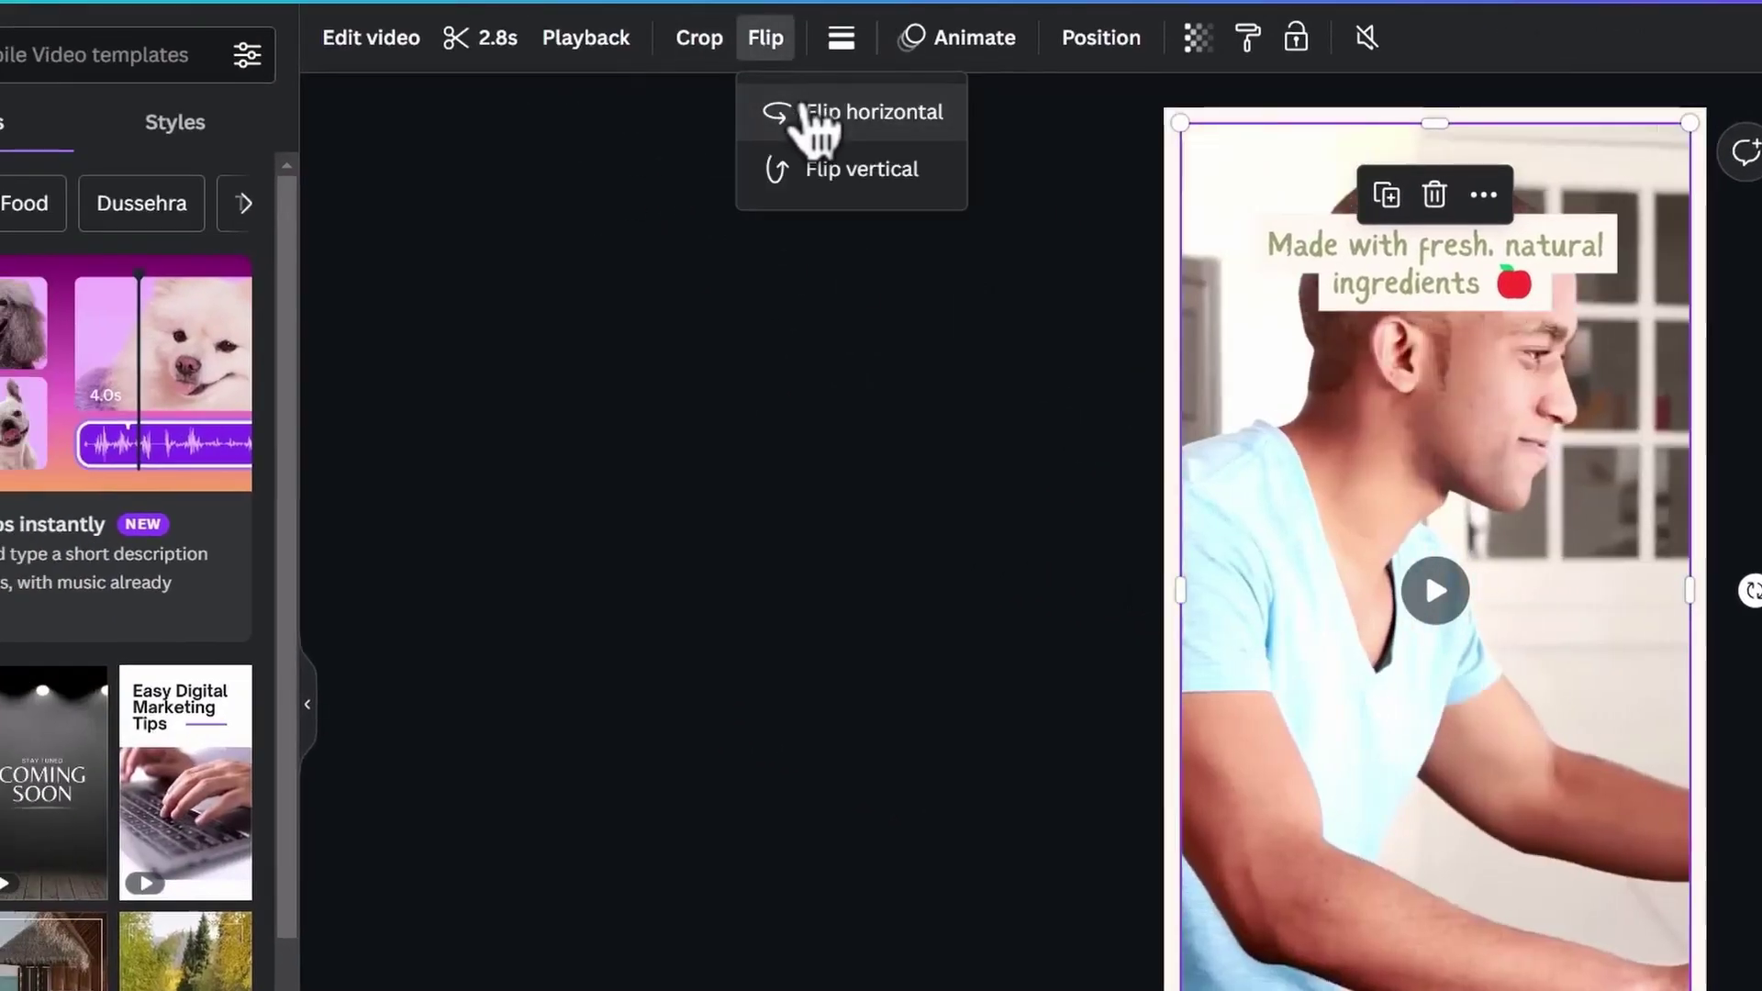
pyautogui.click(816, 124)
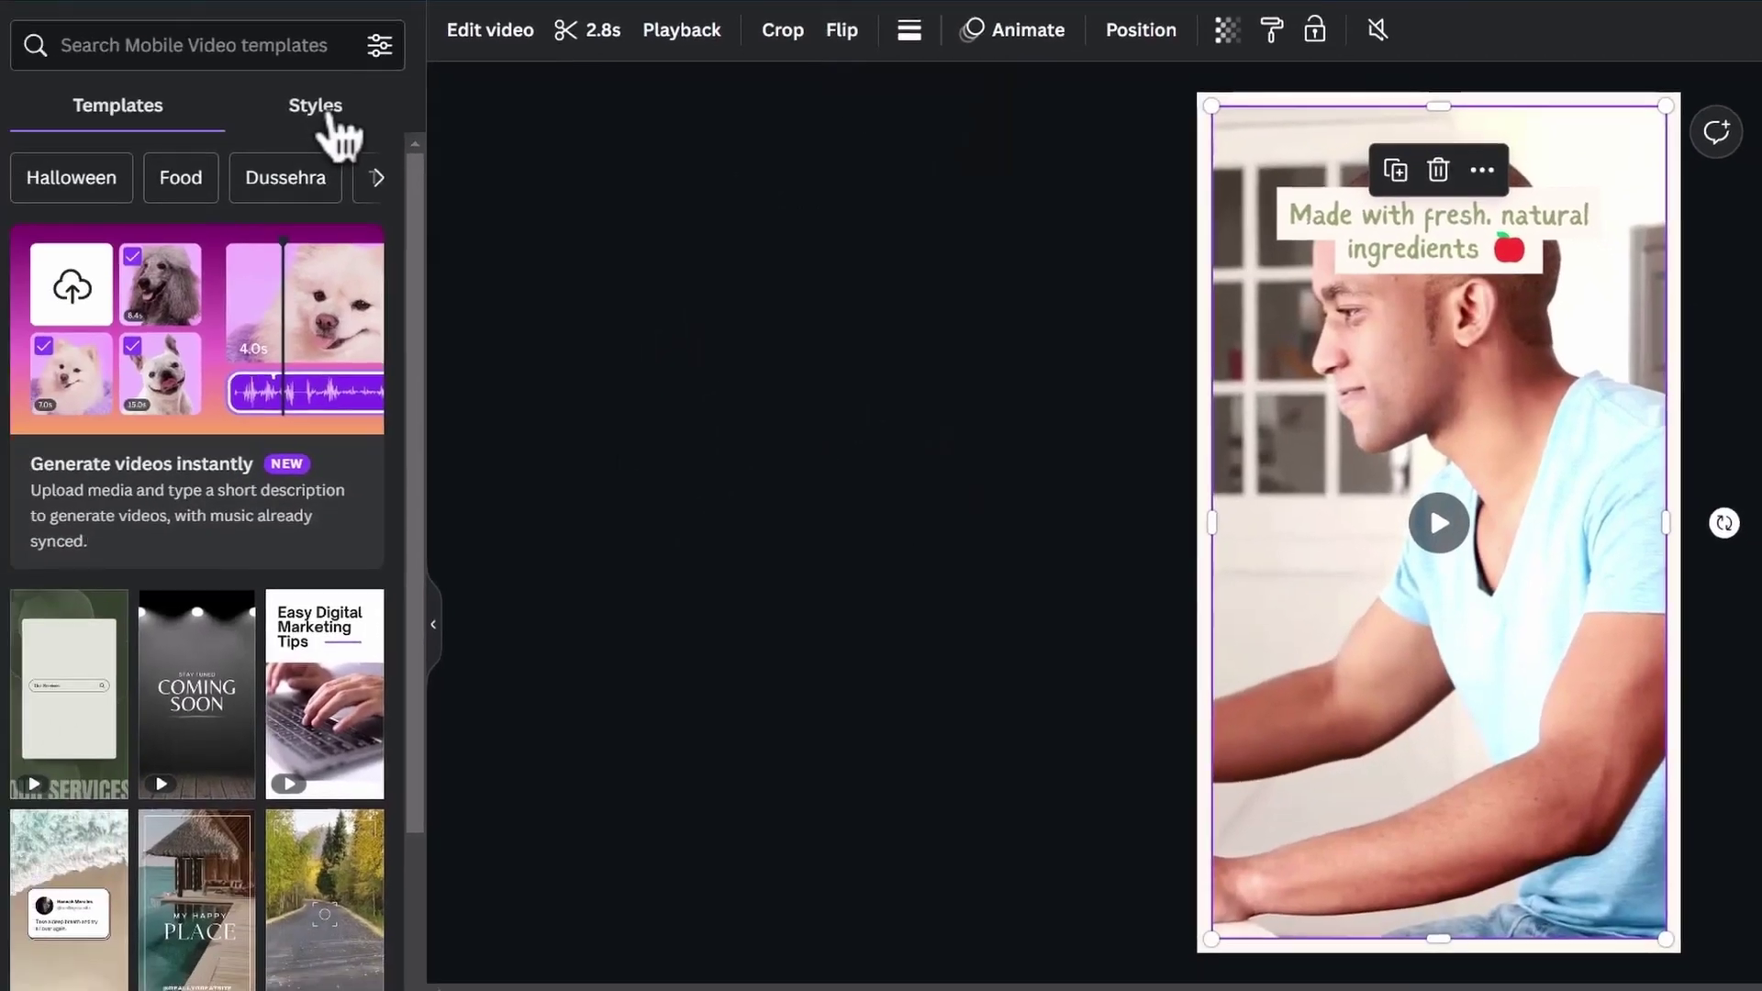
# Step: Apply a shuffled light blue colour palette to all pages and preview the video
pyautogui.click(332, 115)
pyautogui.scroll(-4, 138, 642)
pyautogui.click(129, 842)
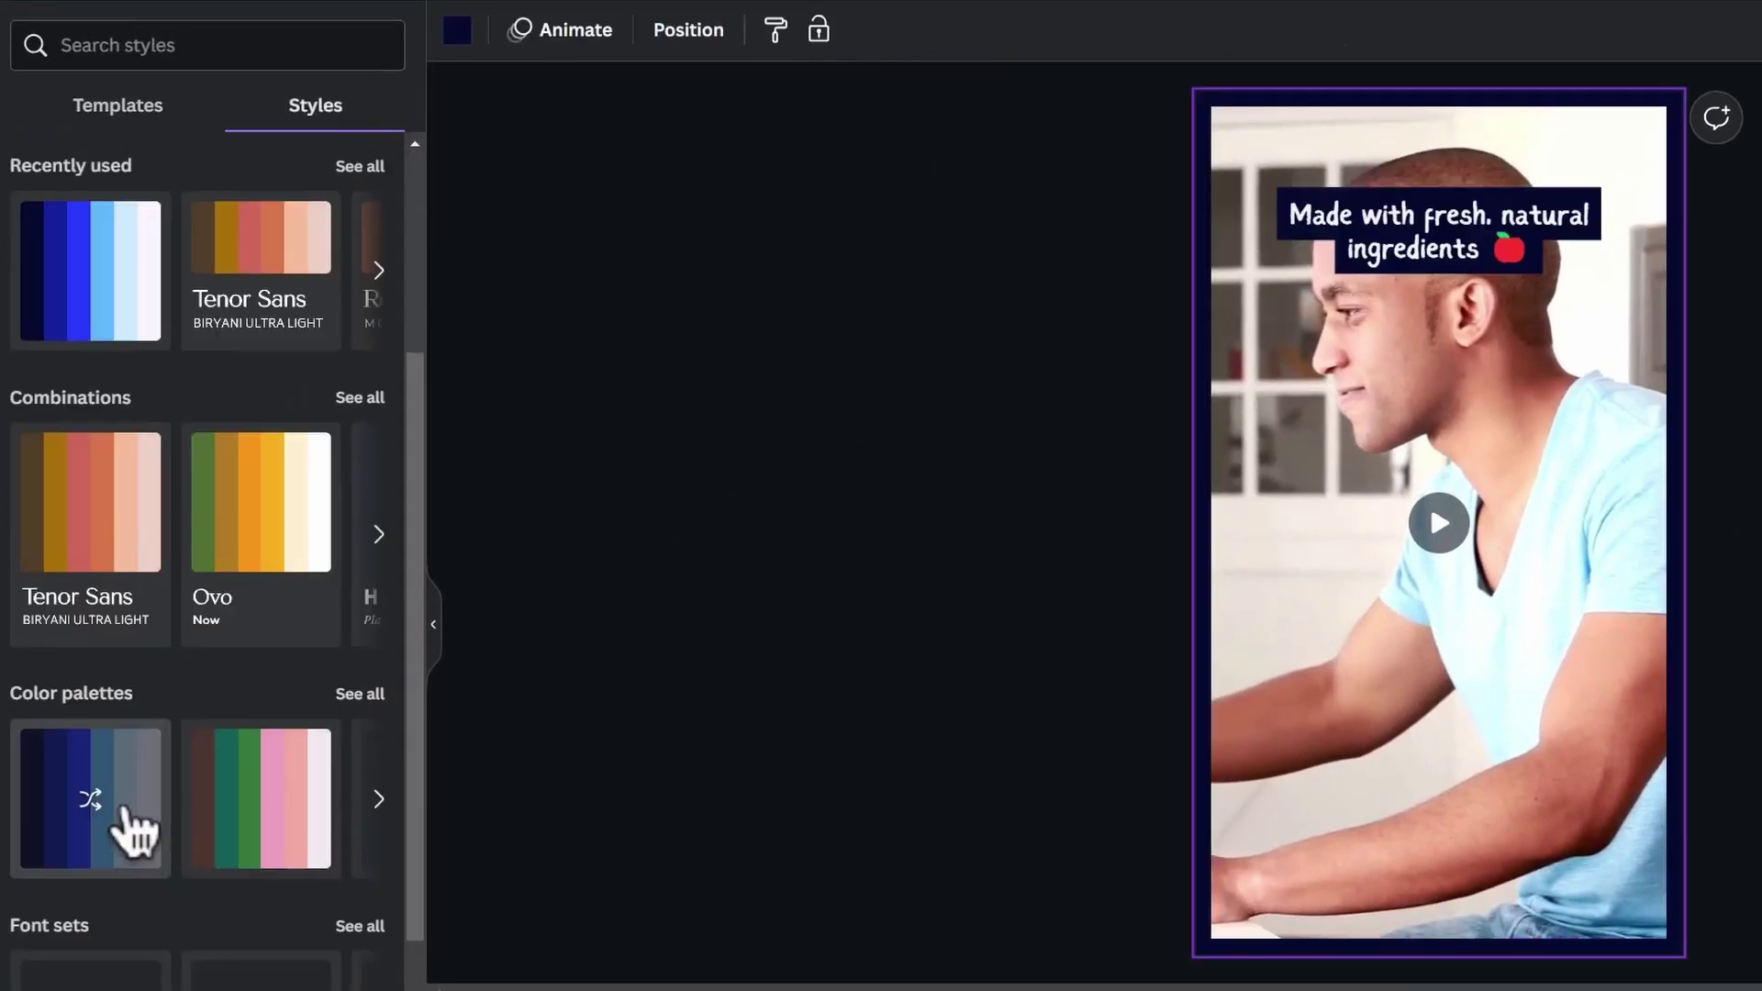
pyautogui.click(128, 822)
pyautogui.click(355, 990)
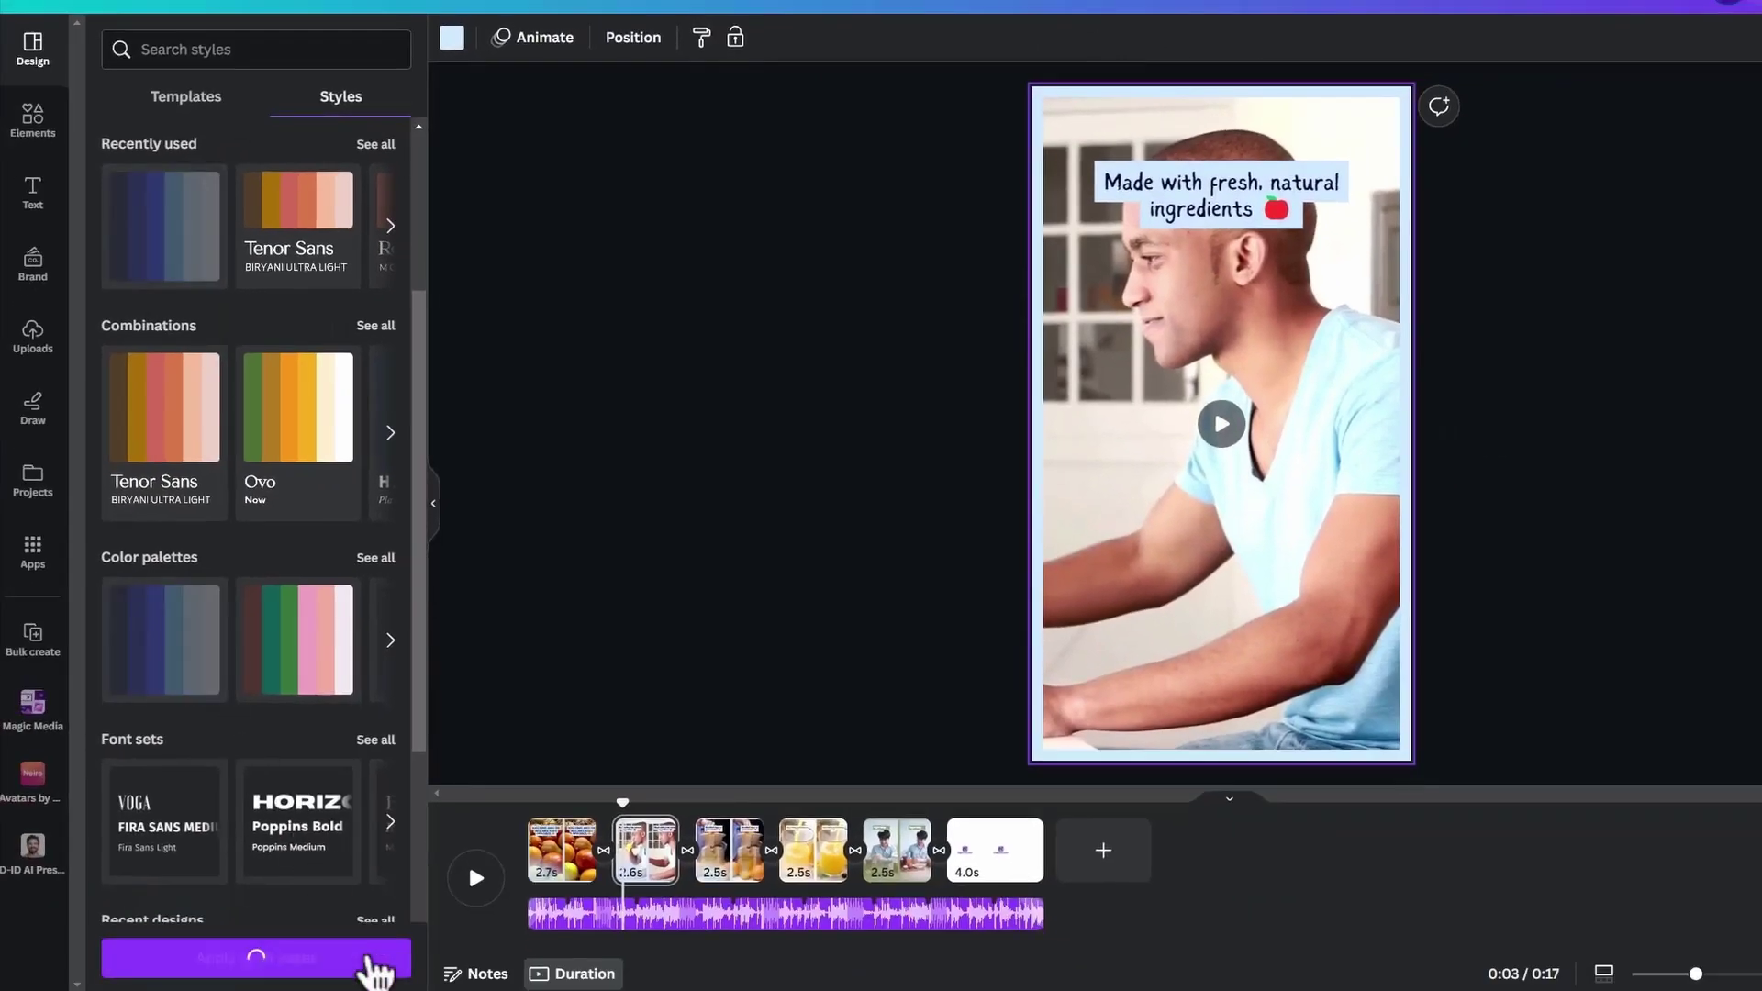
pyautogui.click(476, 878)
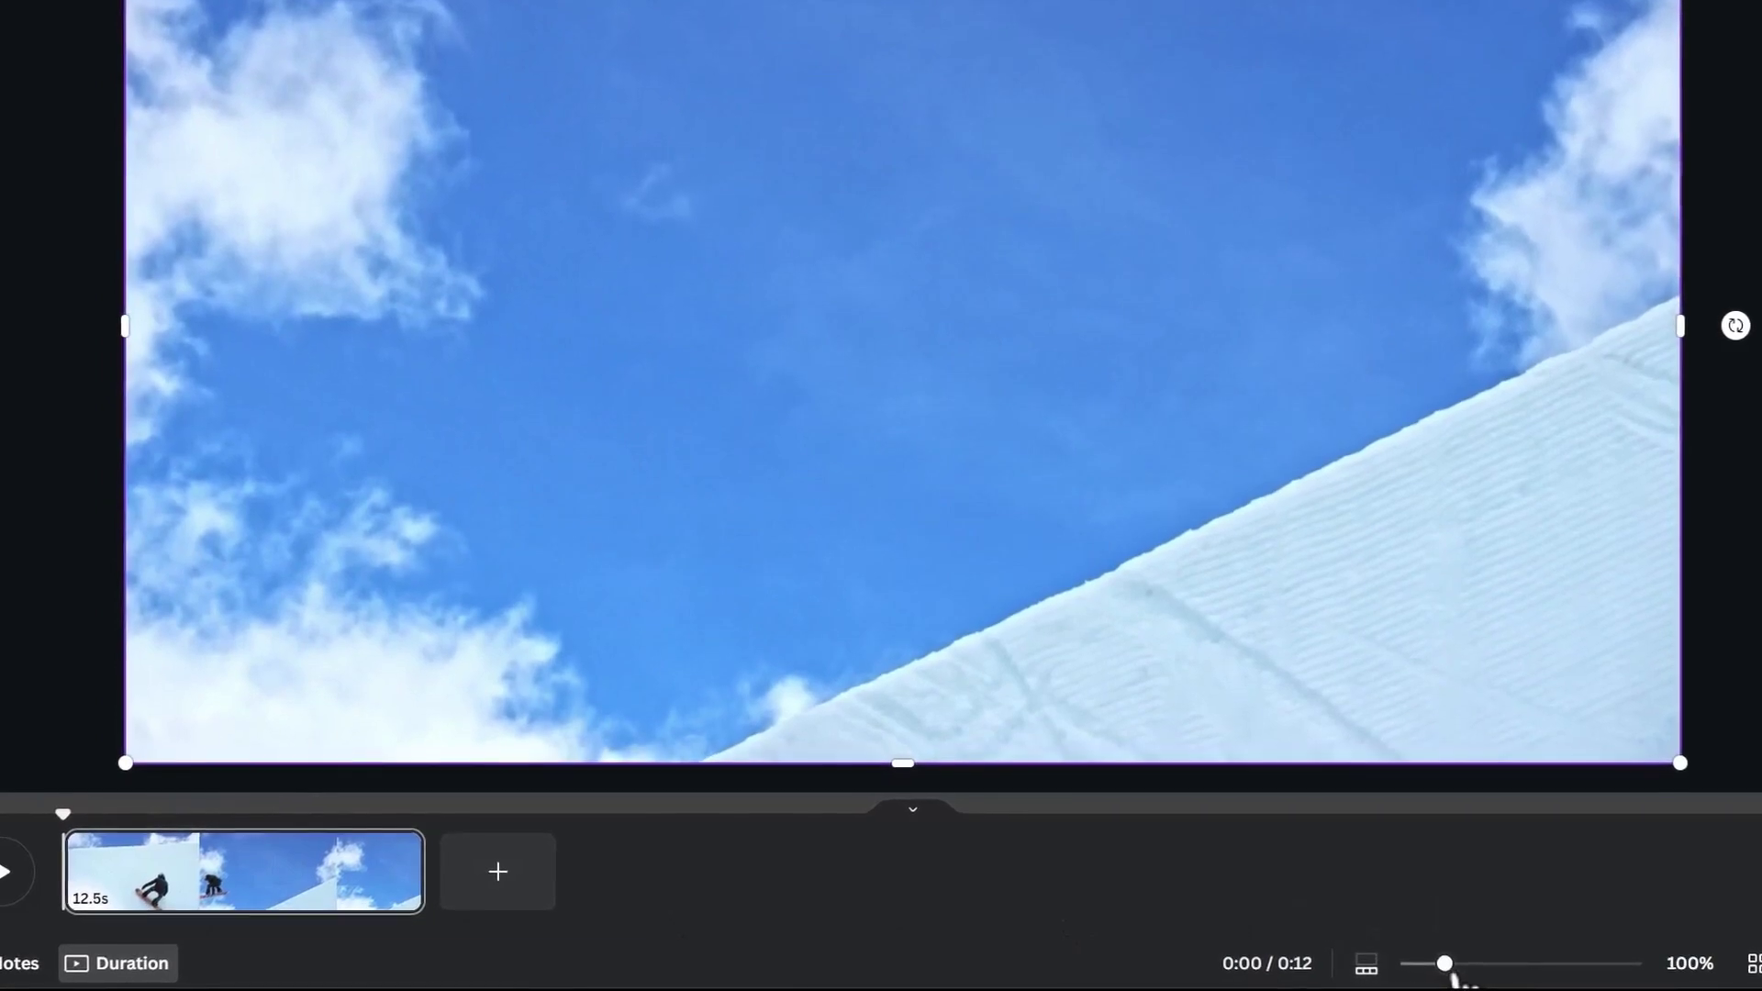
# Step: Zoom the timeline and split the snowboard clip into 2.0s, 1.1s, 1.0s and 8.2s parts
pyautogui.moveTo(1445, 964); pyautogui.dragTo(1610, 972)
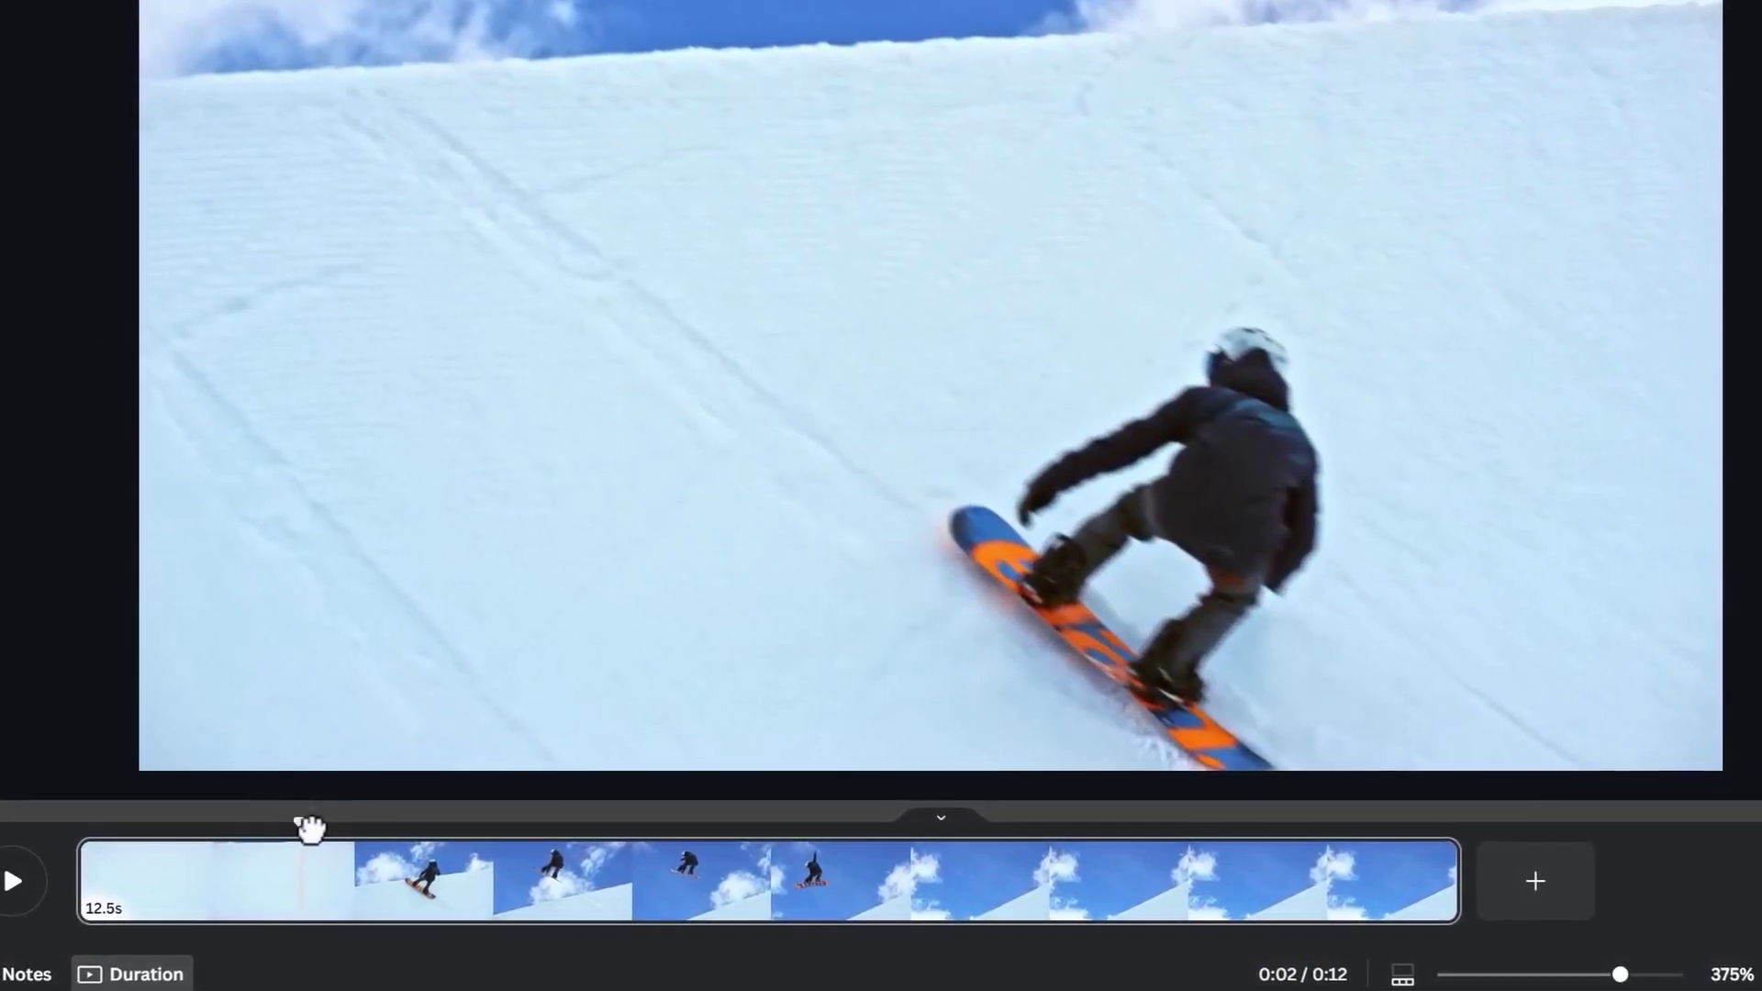
pyautogui.press('s')
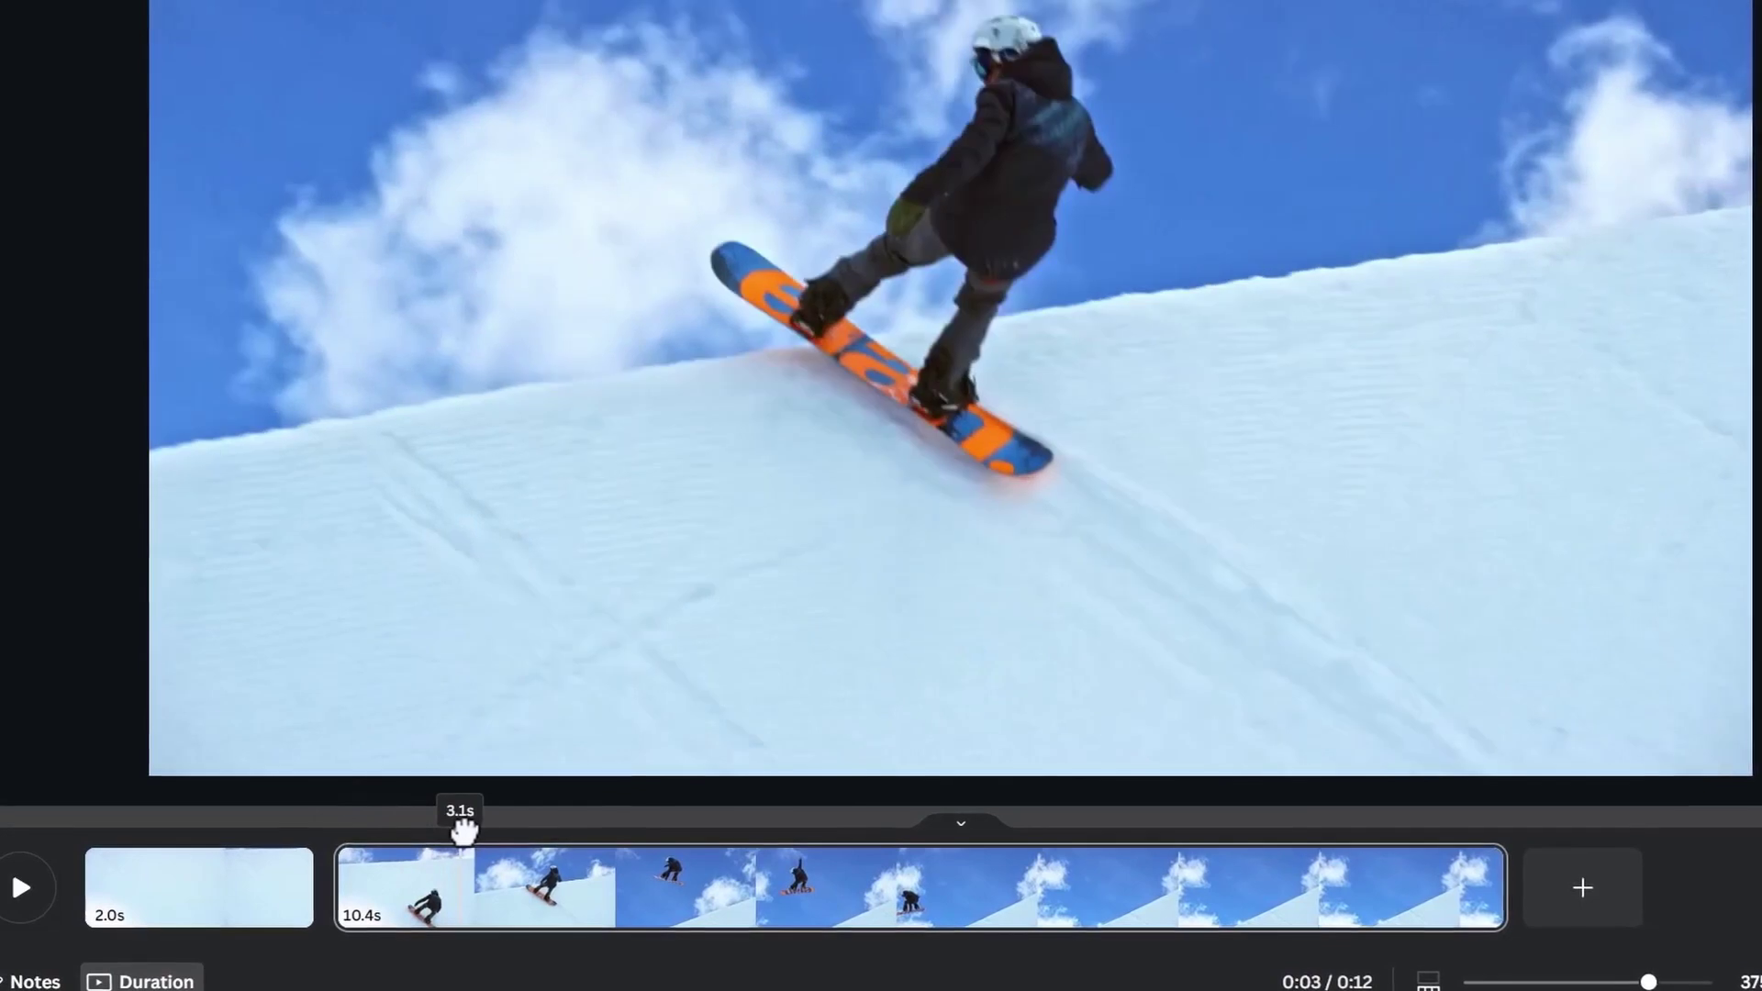
pyautogui.press('s')
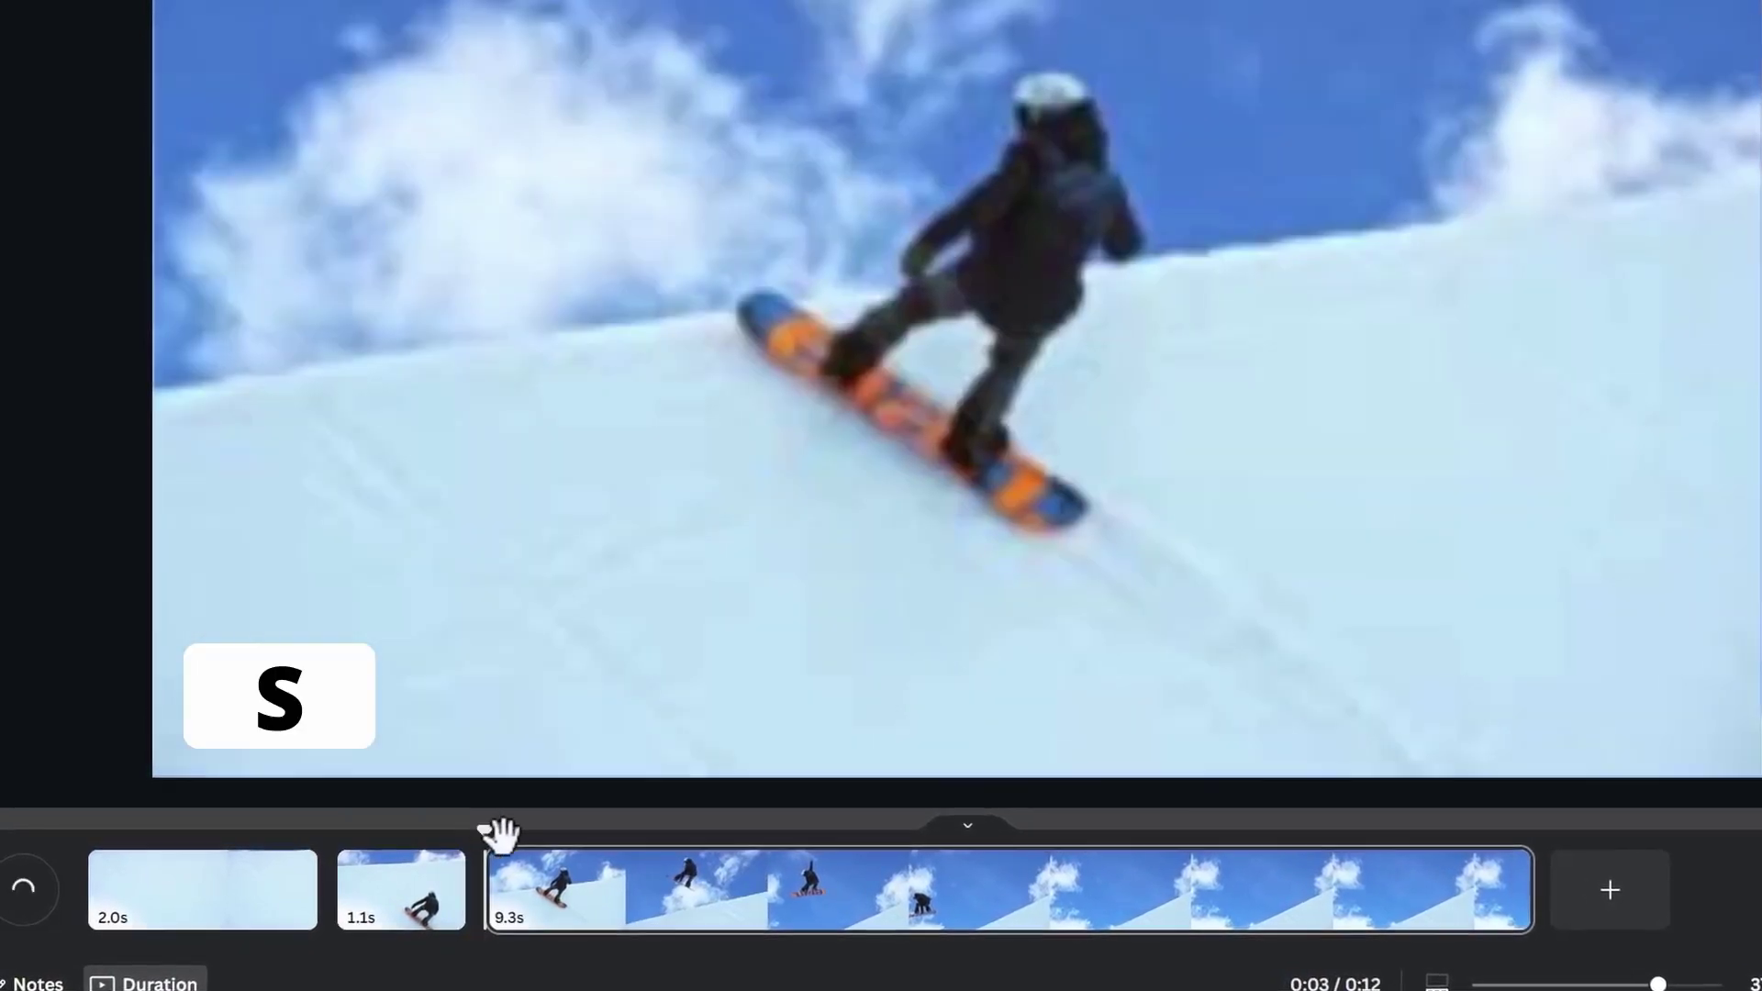
pyautogui.press('s')
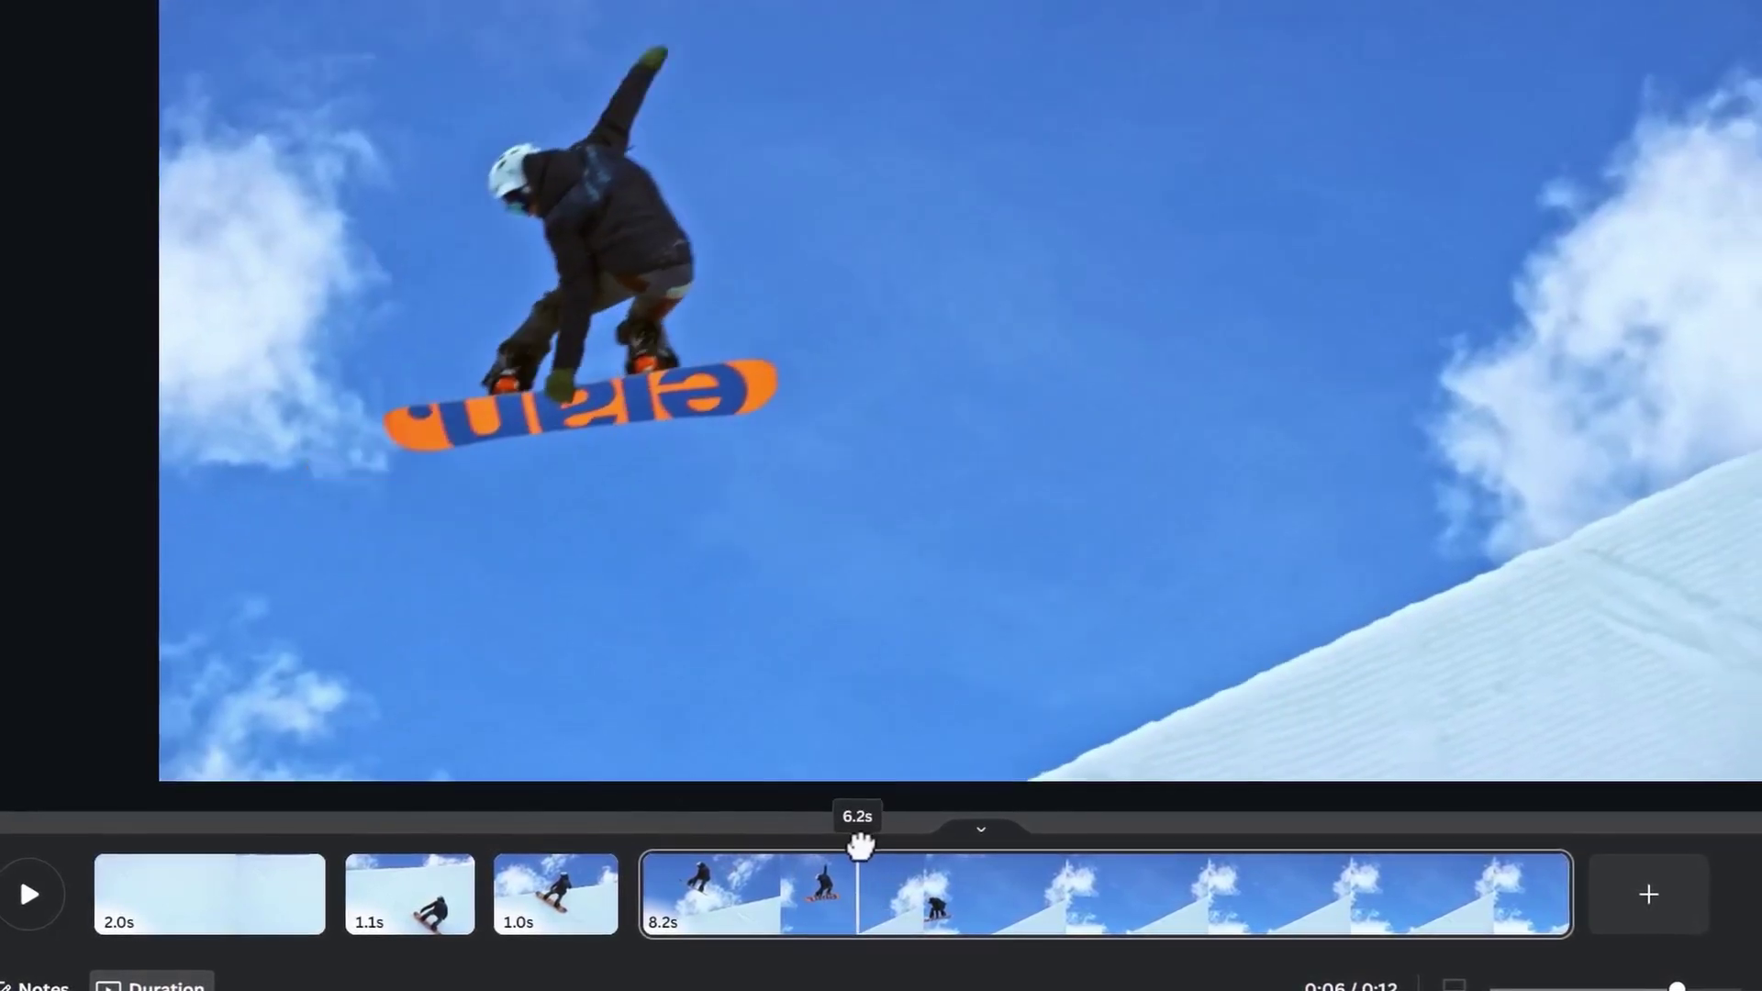
# Step: Make the final clip split, then download pages 2–5 of the design as PNG
pyautogui.press('s')
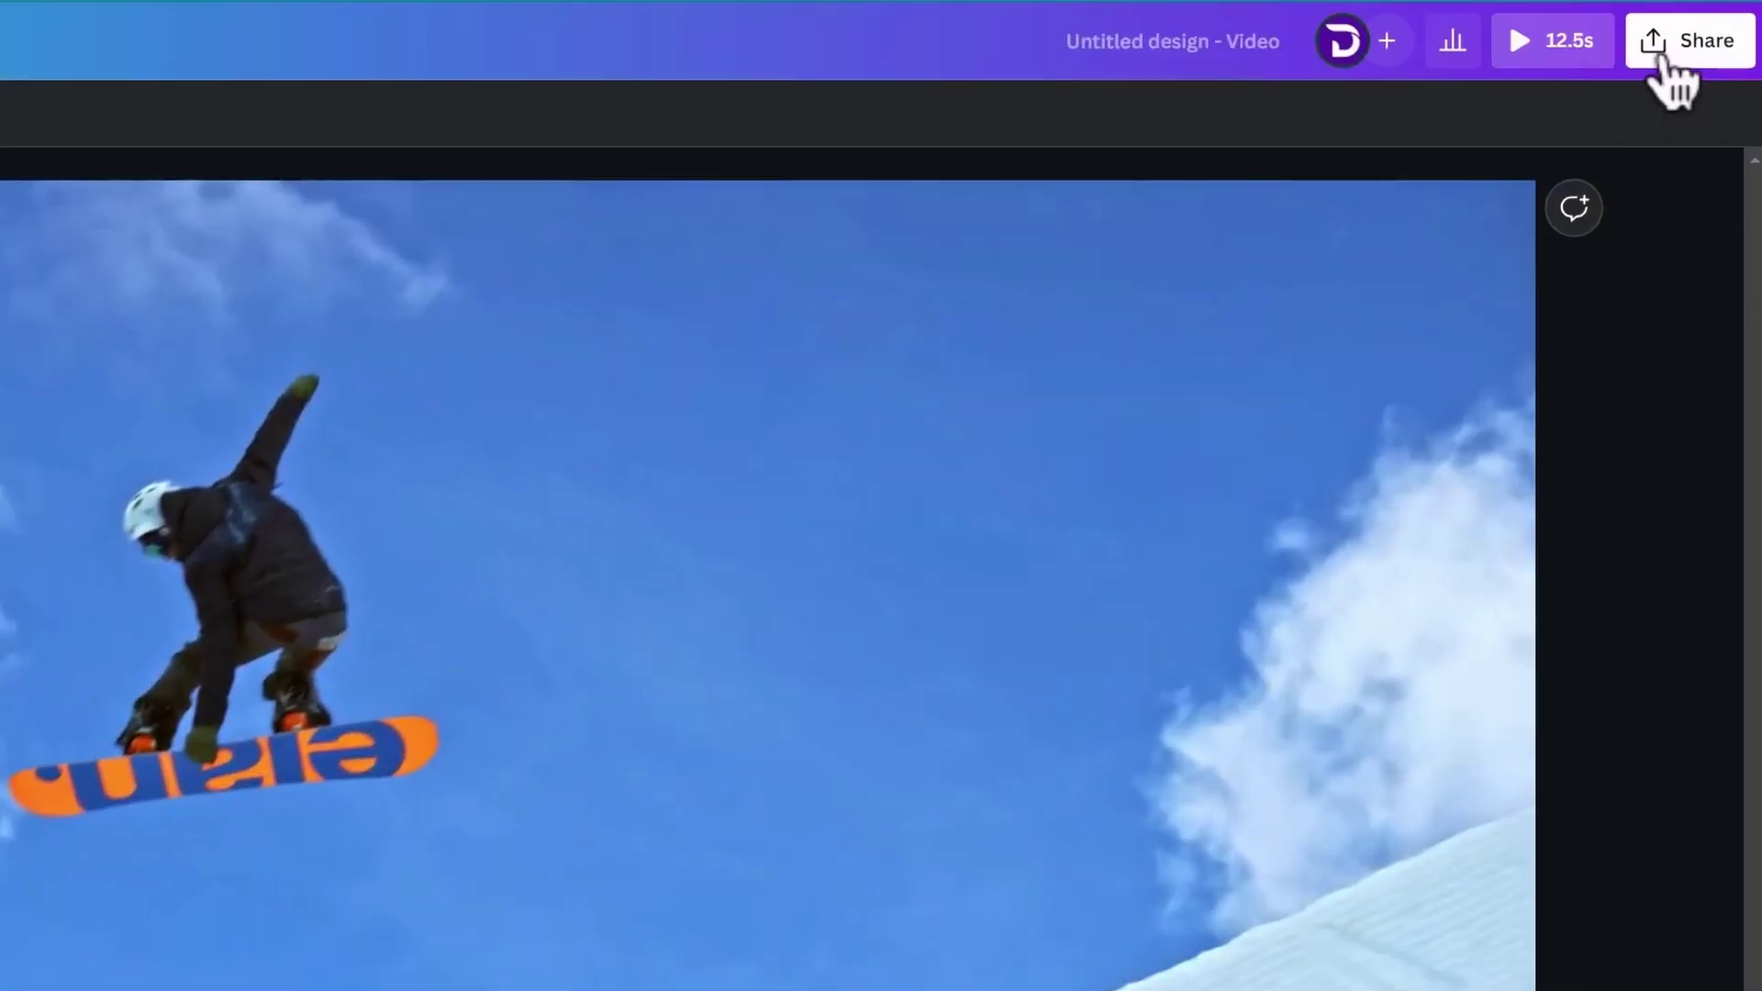
pyautogui.click(1680, 51)
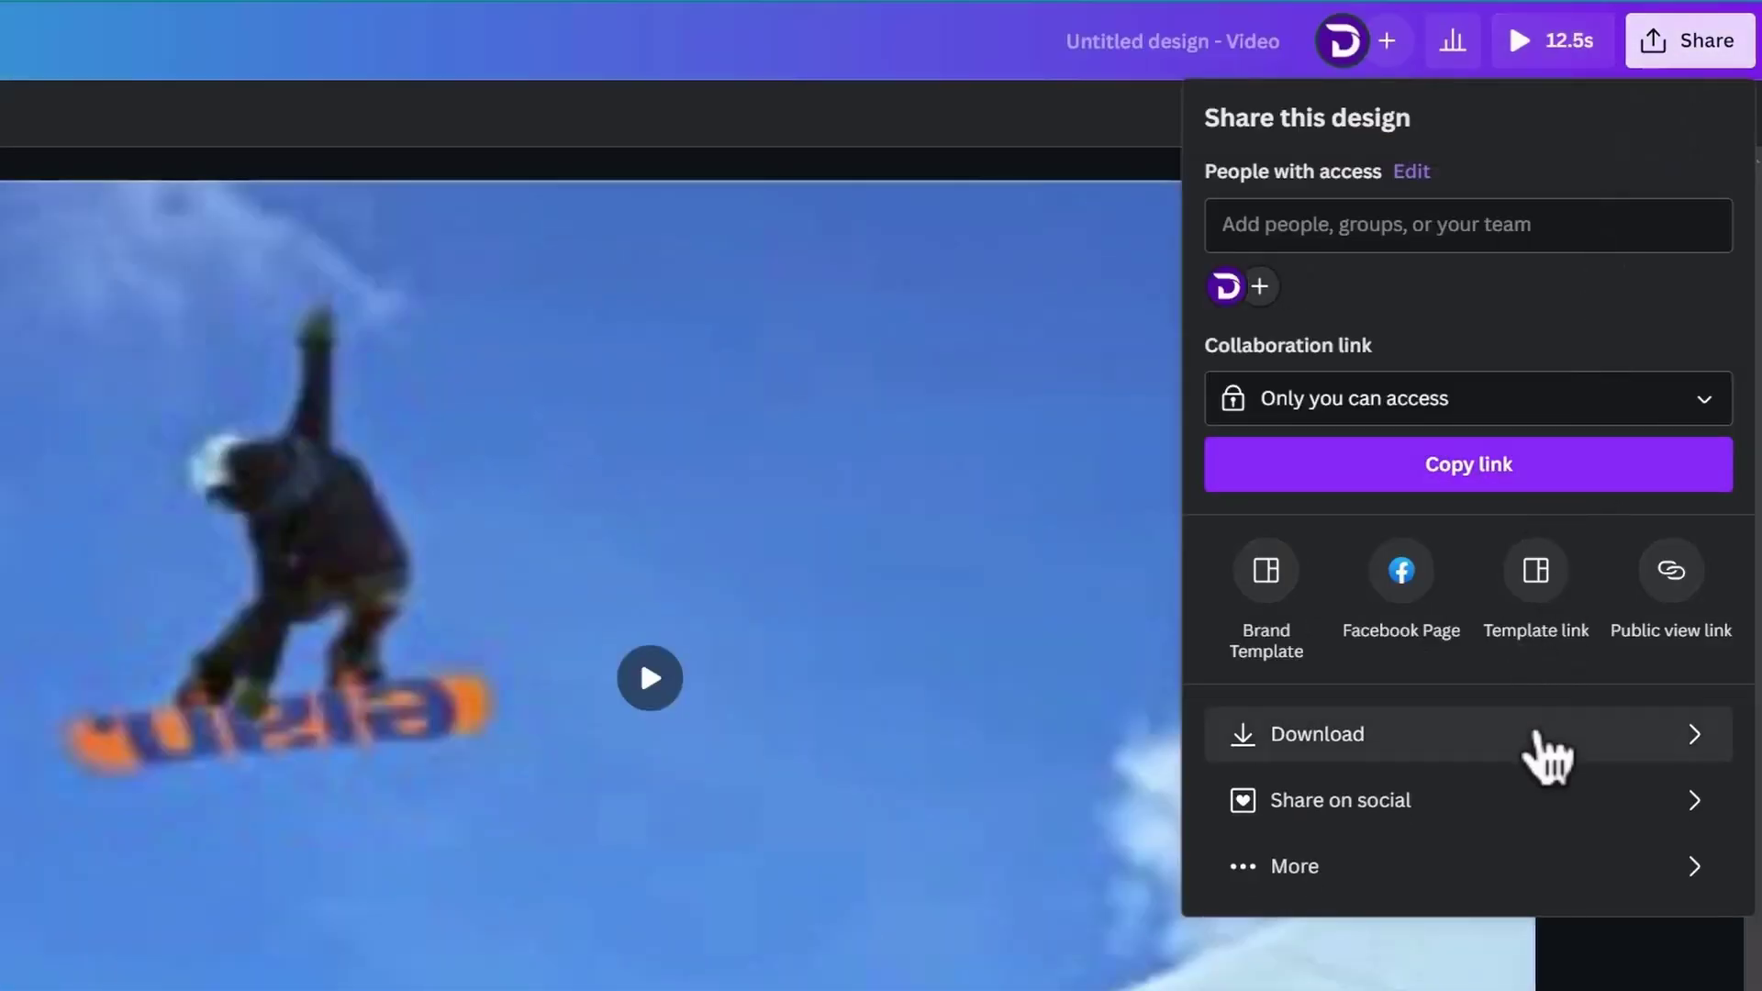
pyautogui.click(1543, 755)
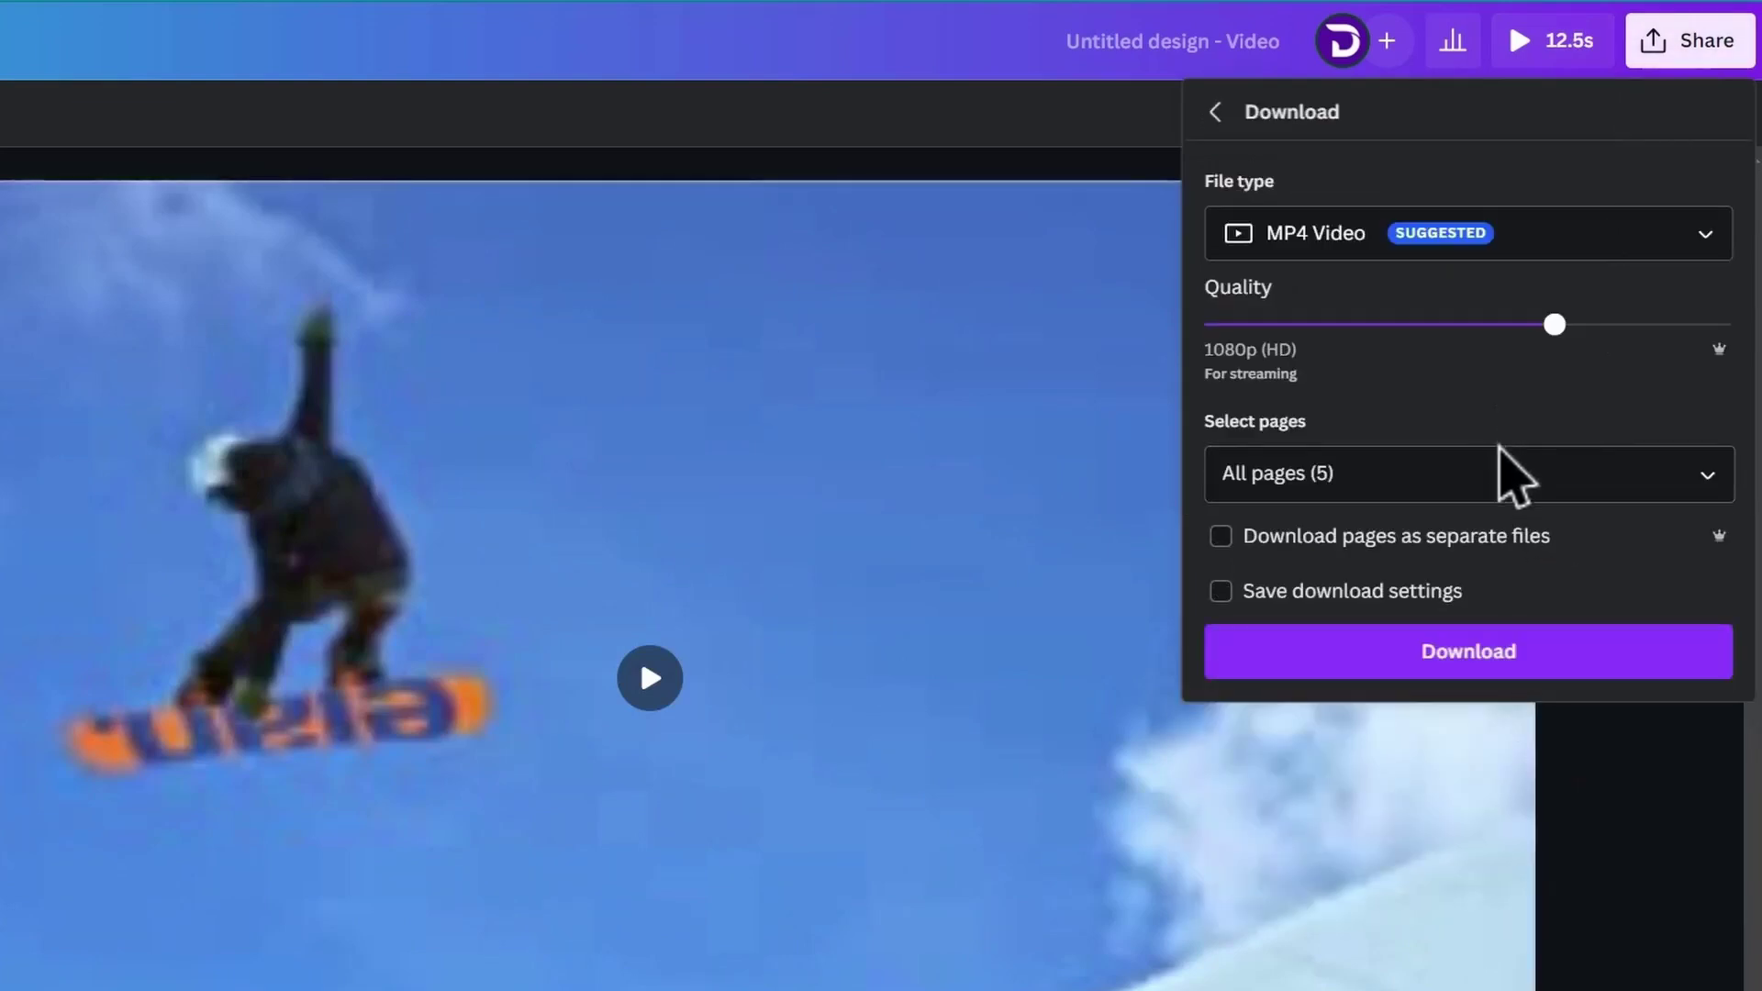
pyautogui.click(1500, 466)
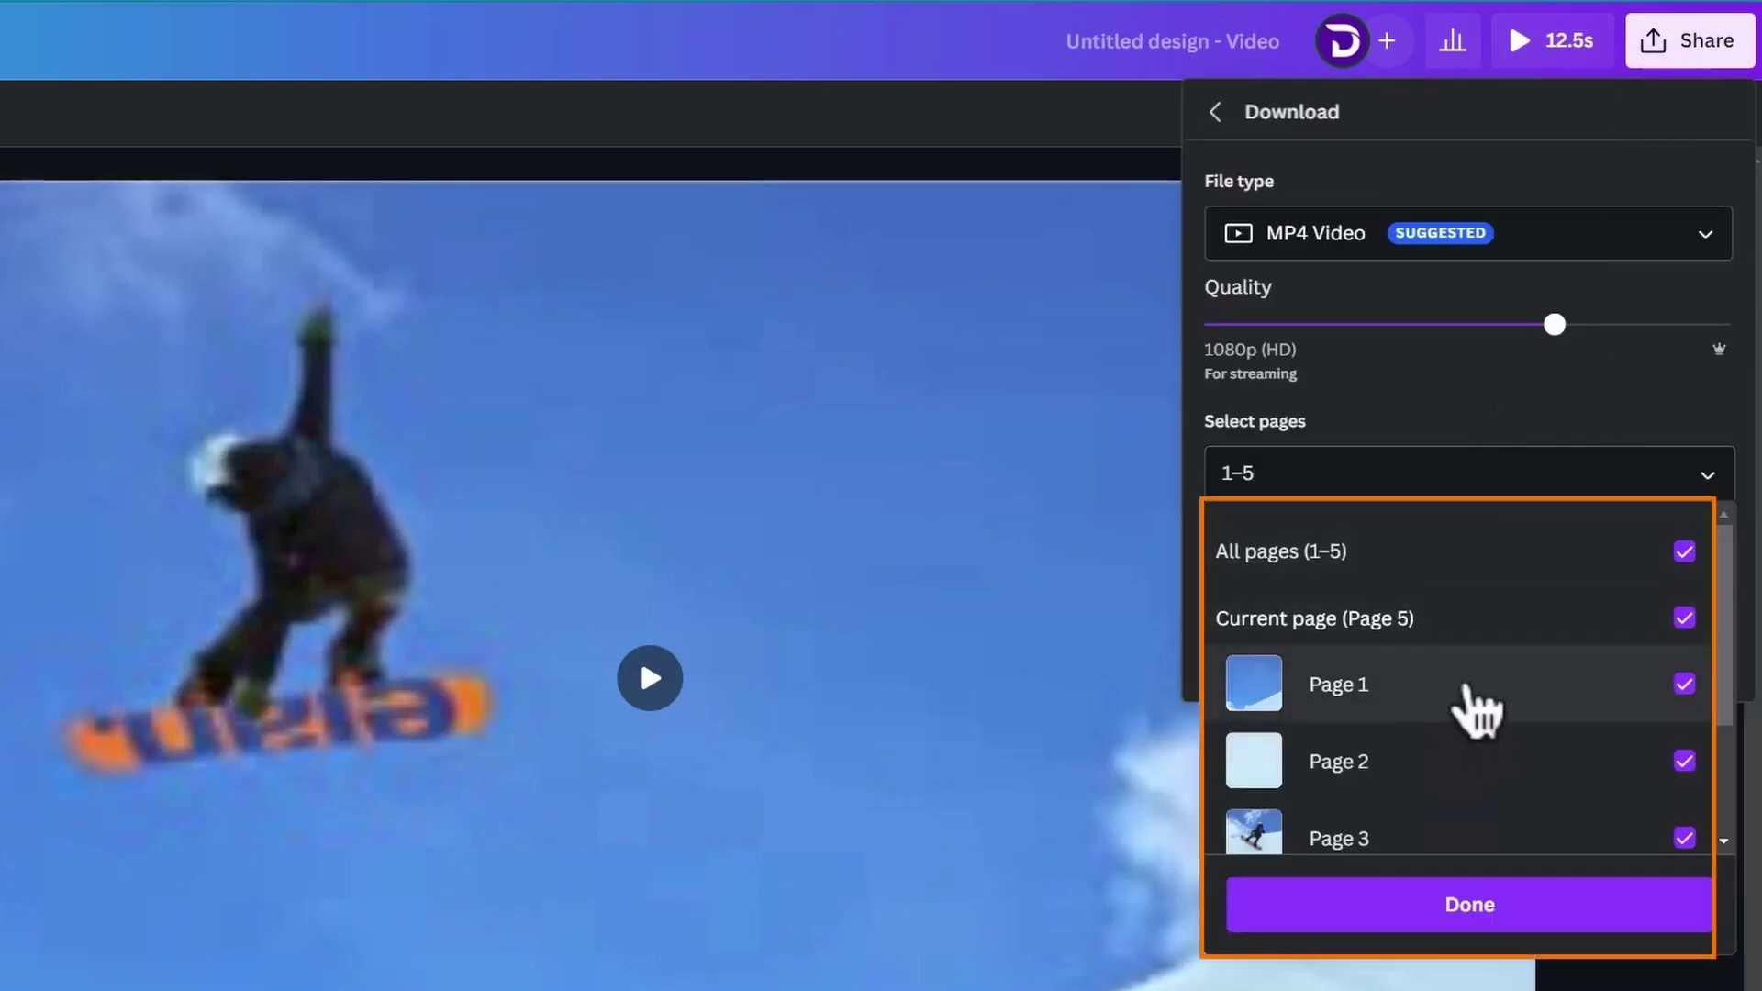
pyautogui.click(1480, 909)
pyautogui.click(1441, 248)
pyautogui.scroll(3, 1440, 386)
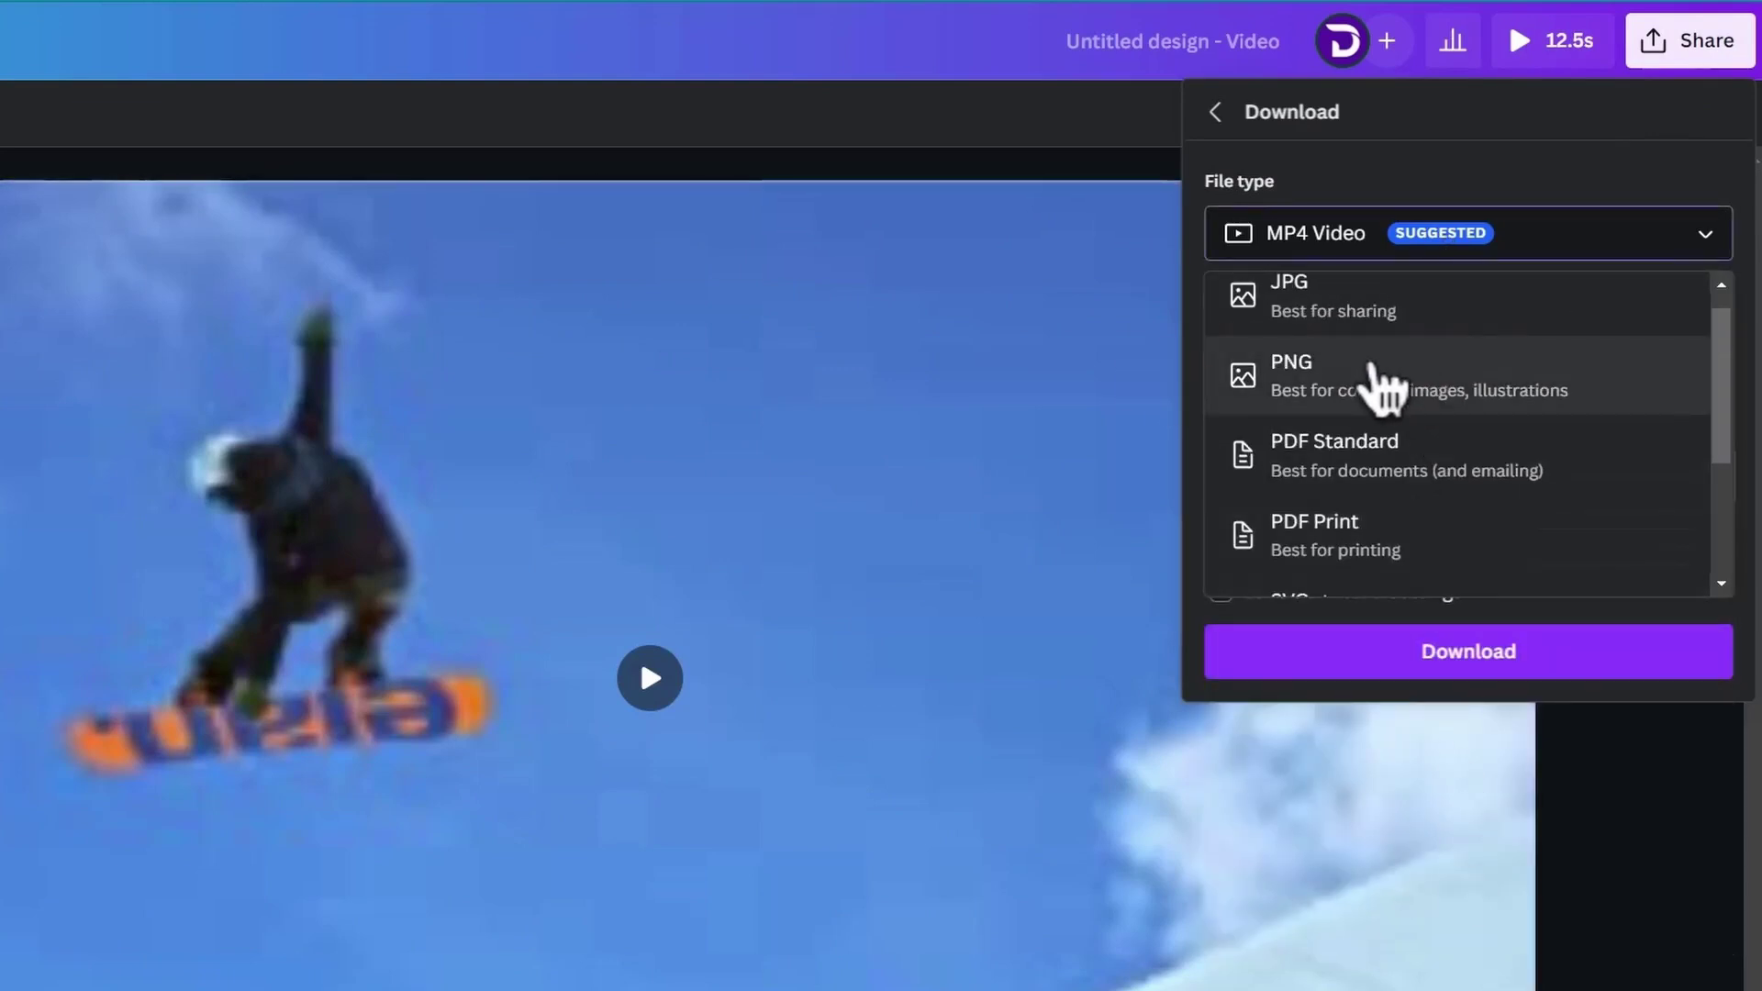
pyautogui.click(1385, 382)
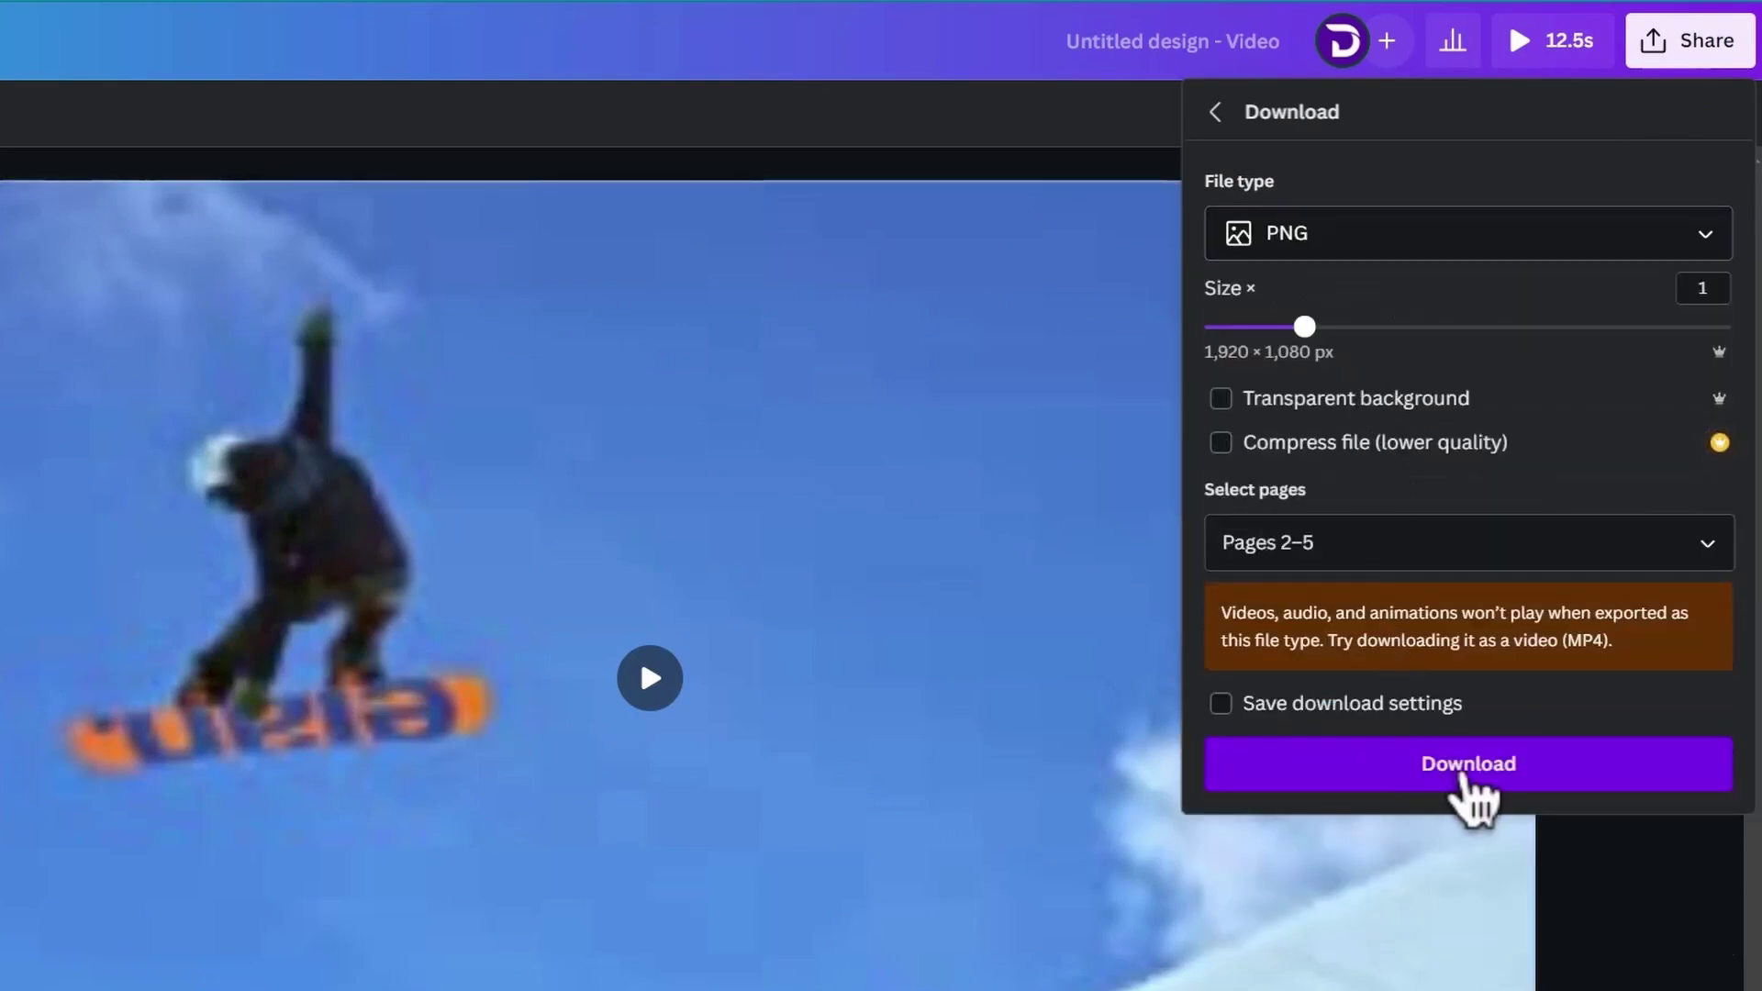
pyautogui.click(1469, 765)
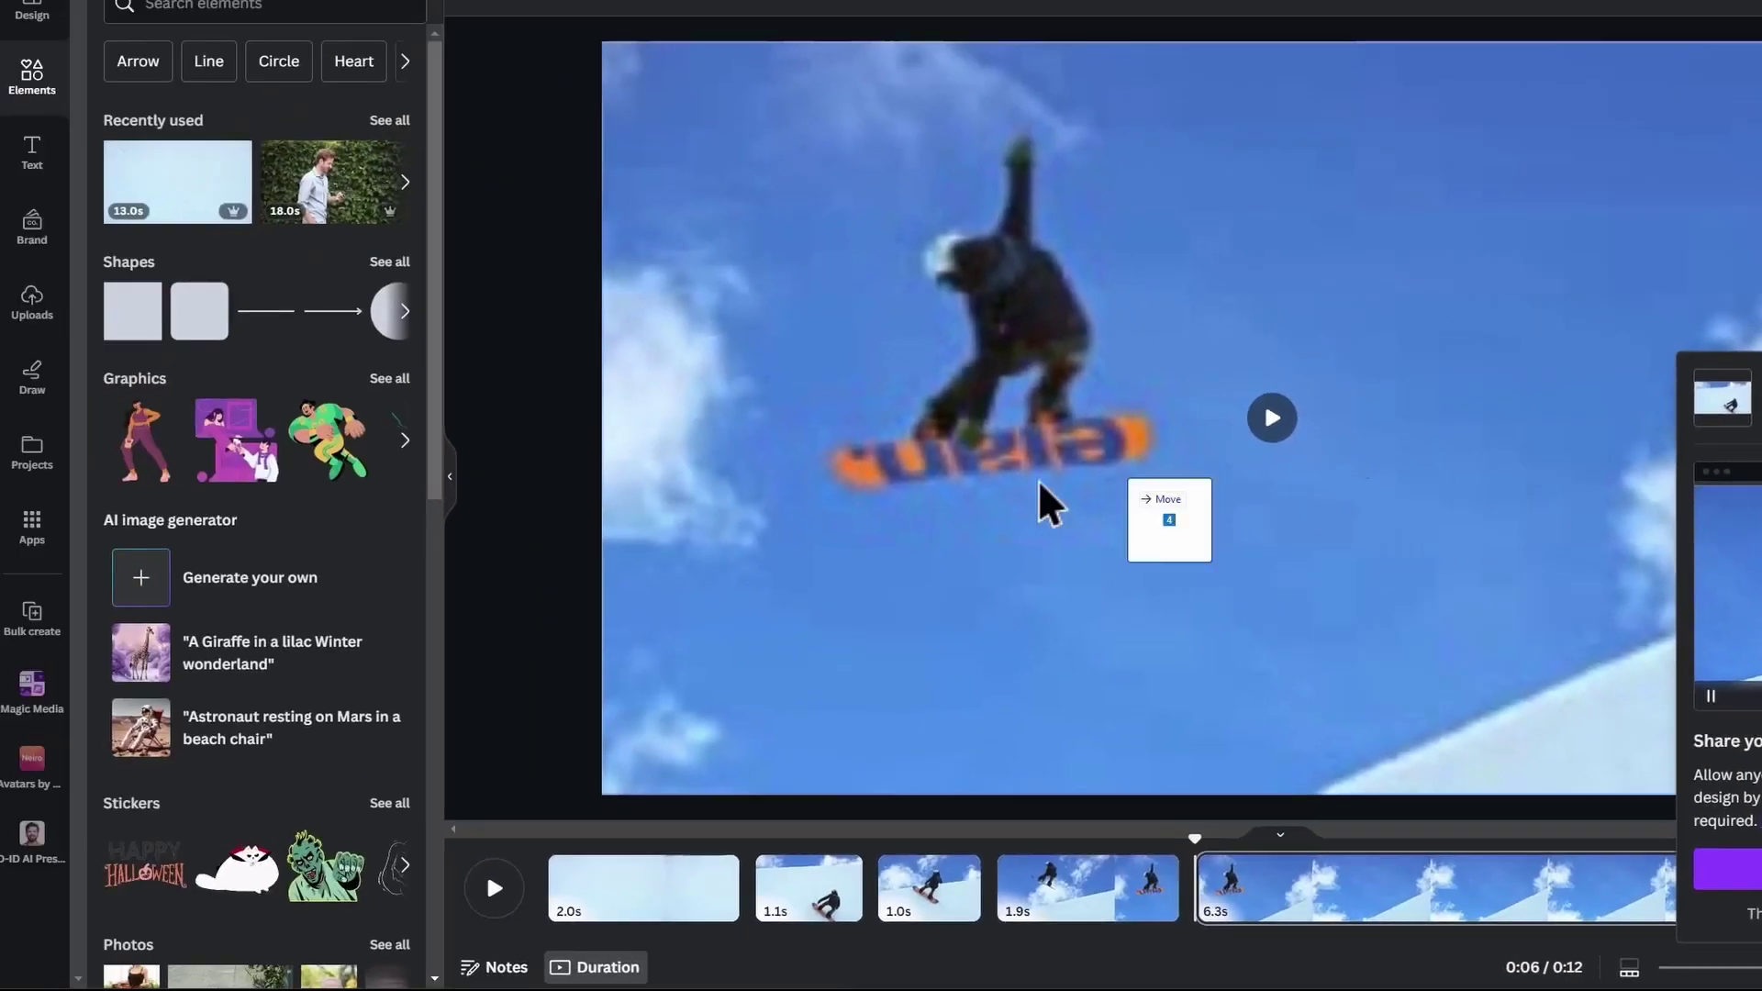
# Step: Upload the four frame PNGs and undo changes back to the jump clip
pyautogui.moveTo(348, 367); pyautogui.dragTo(0, 328)
pyautogui.moveTo(370, 473); pyautogui.dragTo(355, 465)
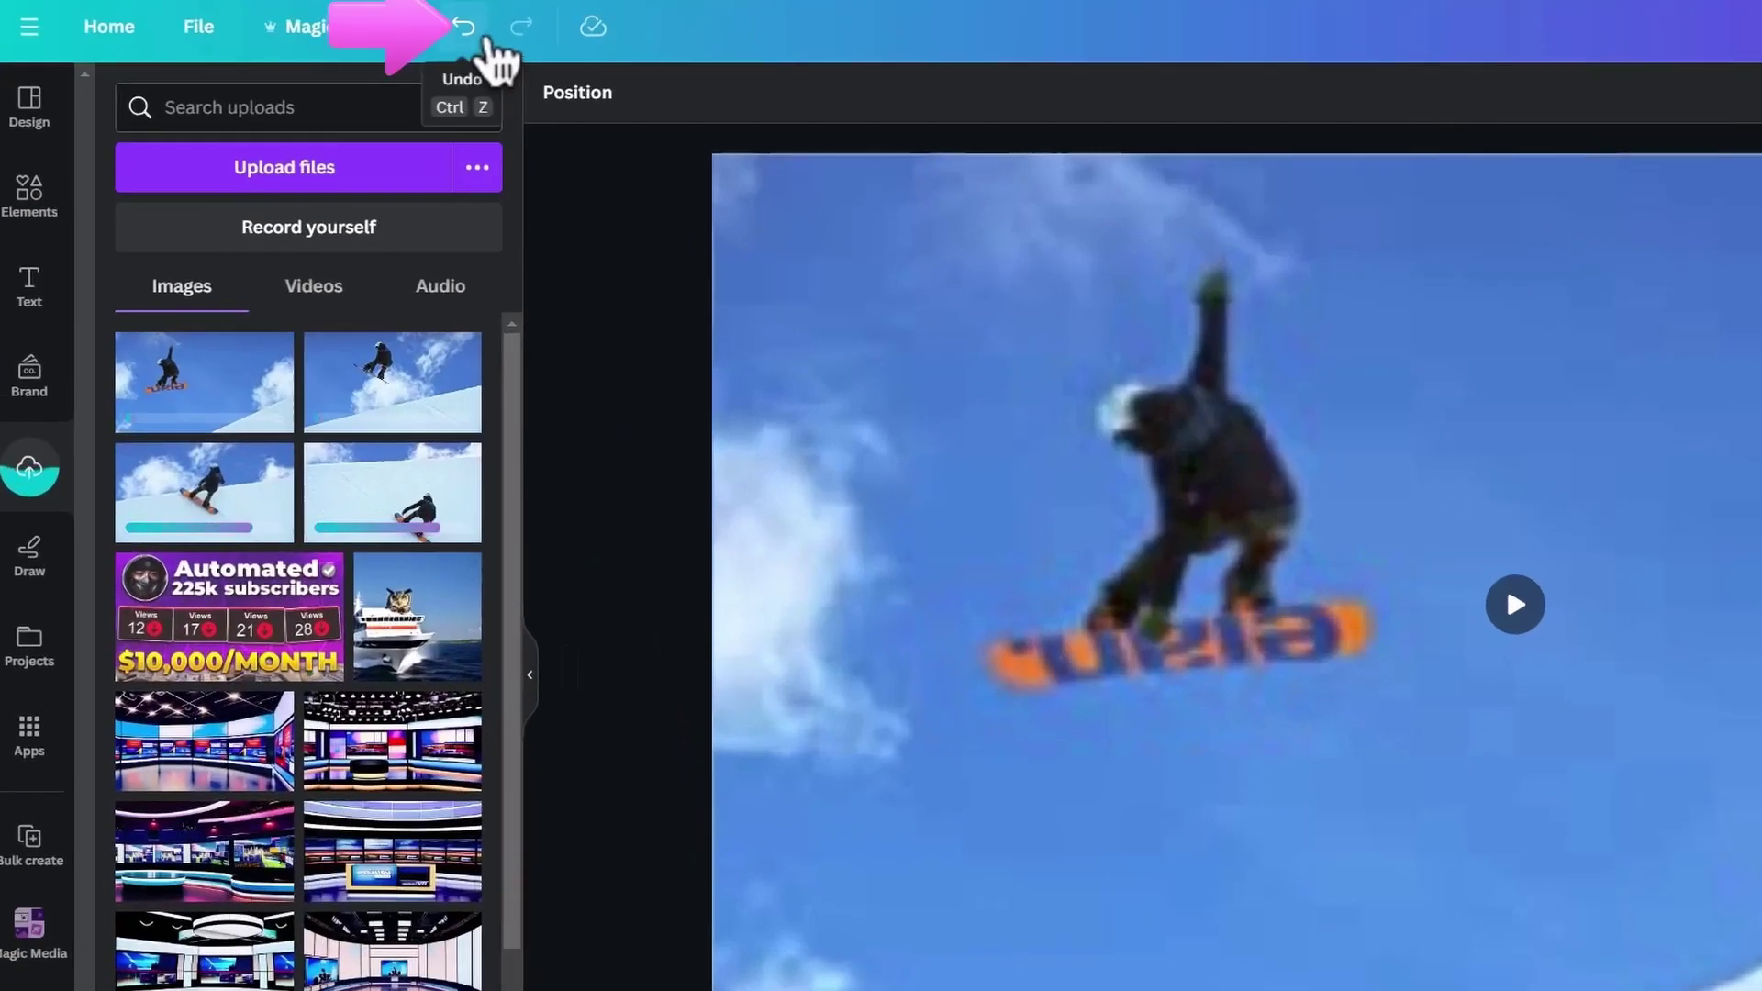
pyautogui.click(466, 27)
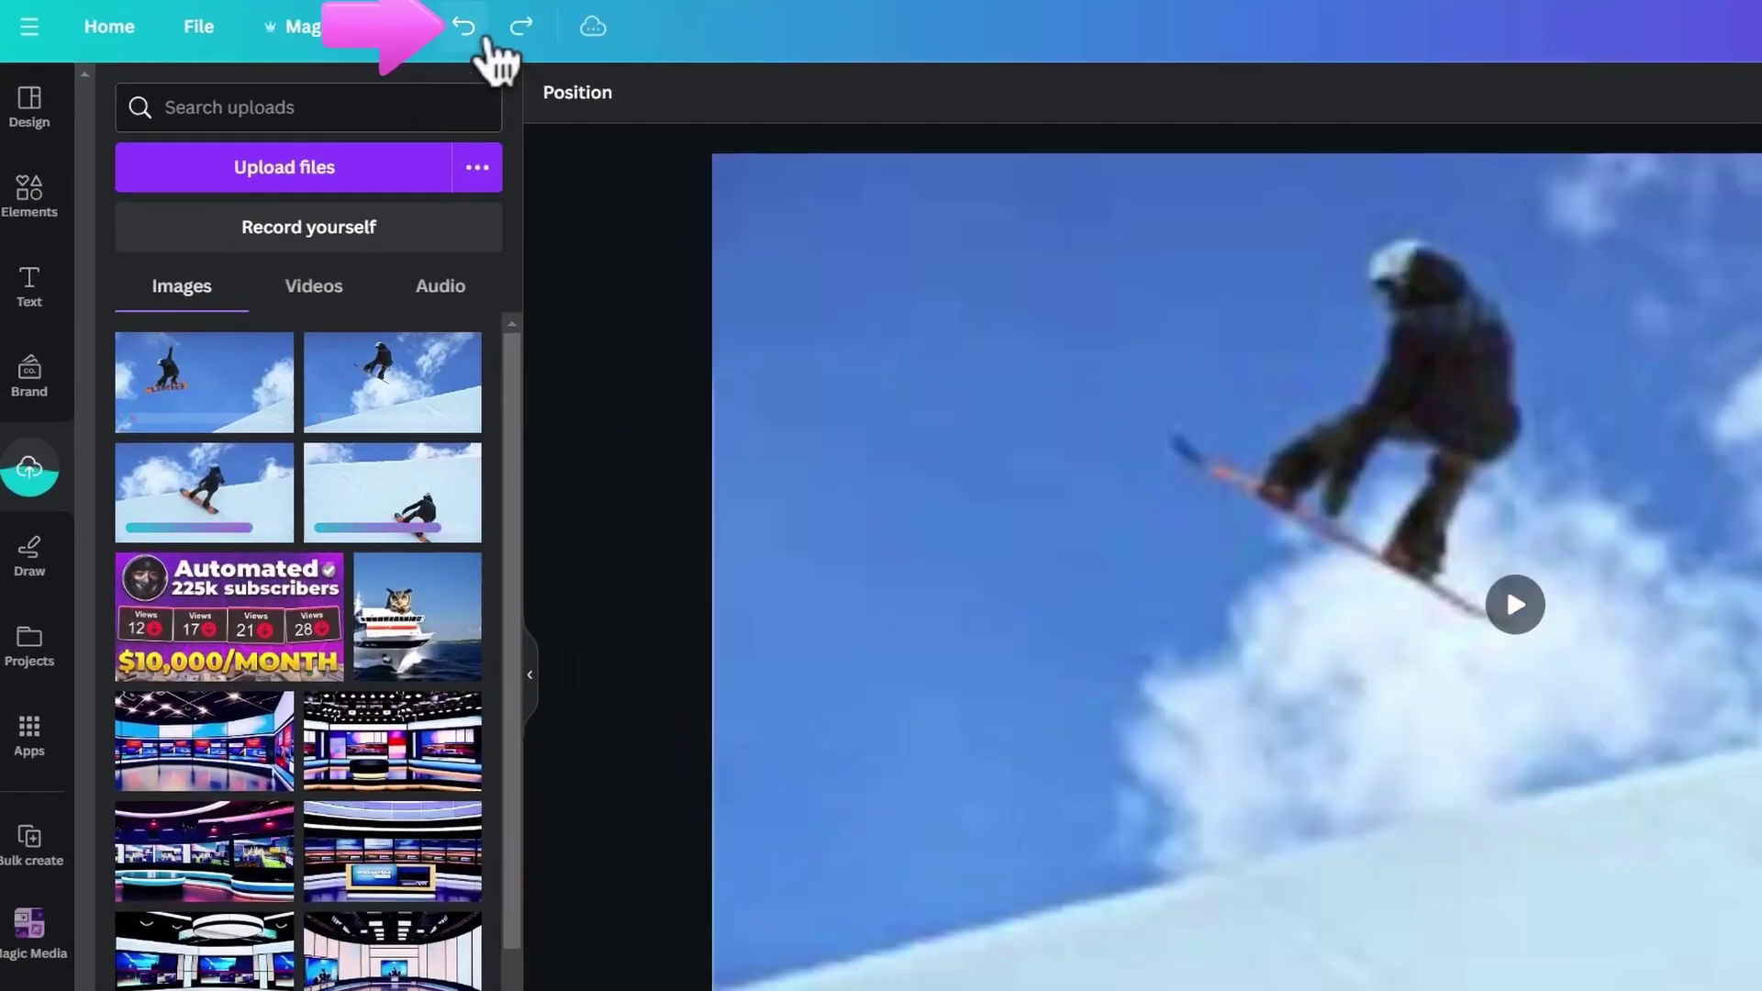
pyautogui.click(486, 41)
pyautogui.click(487, 42)
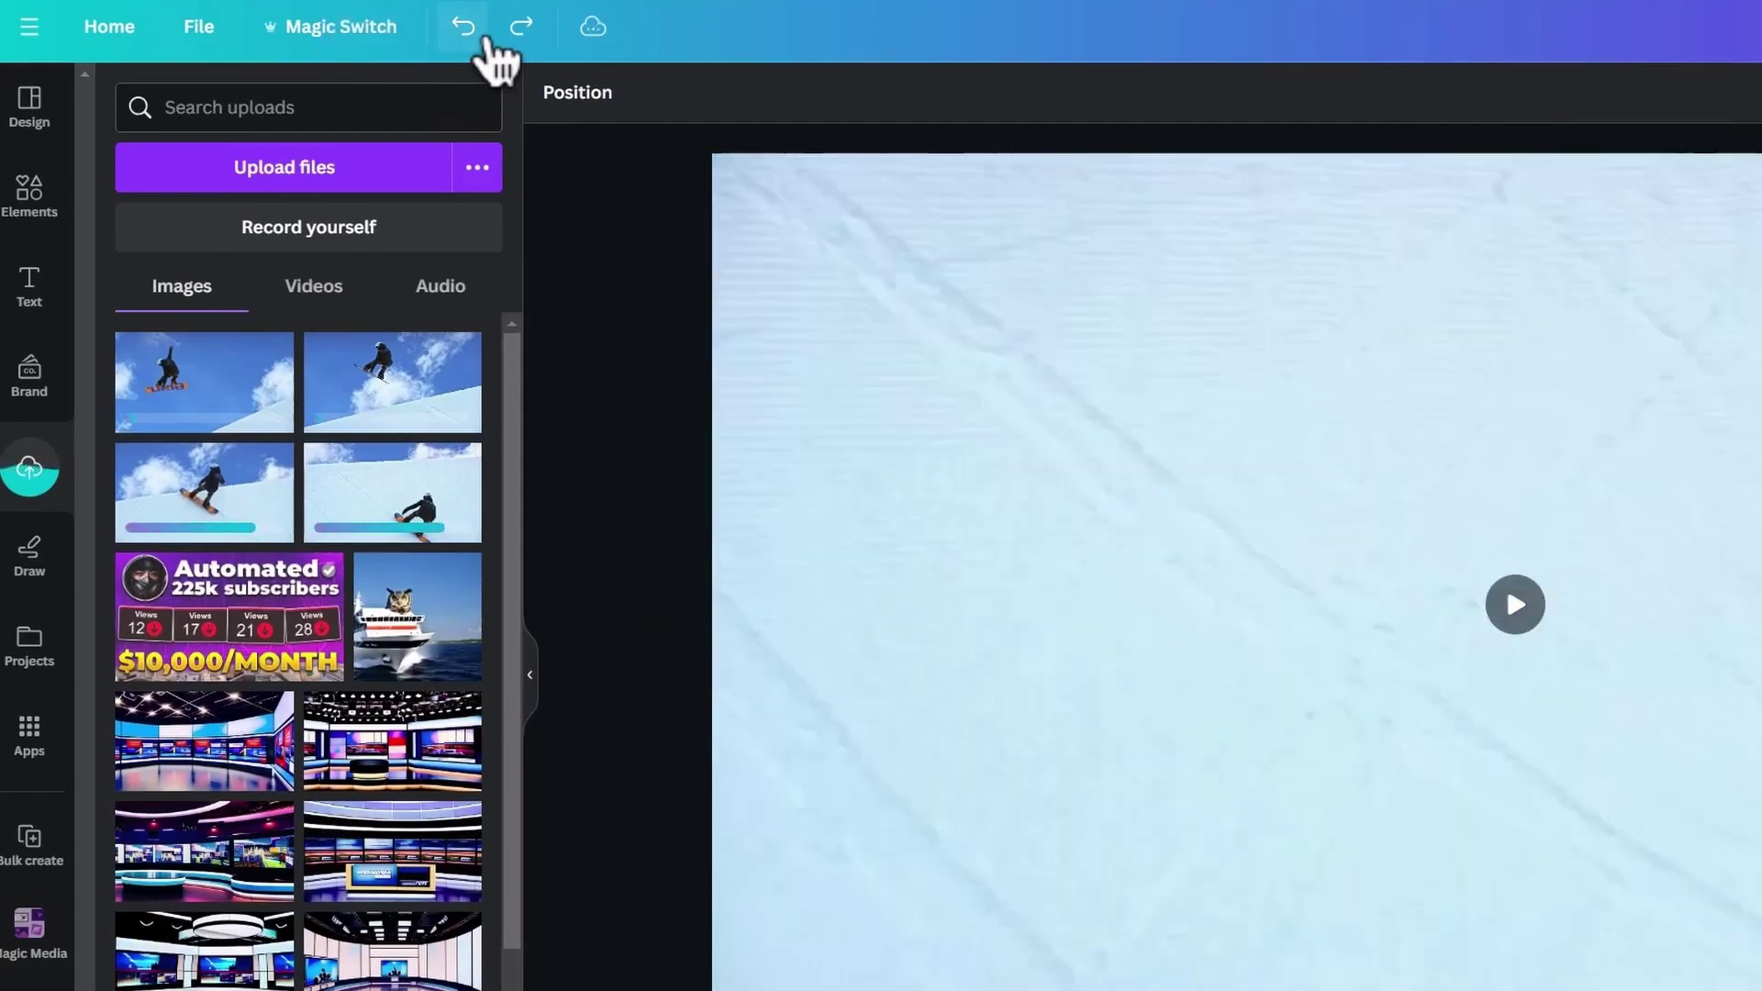
pyautogui.click(487, 42)
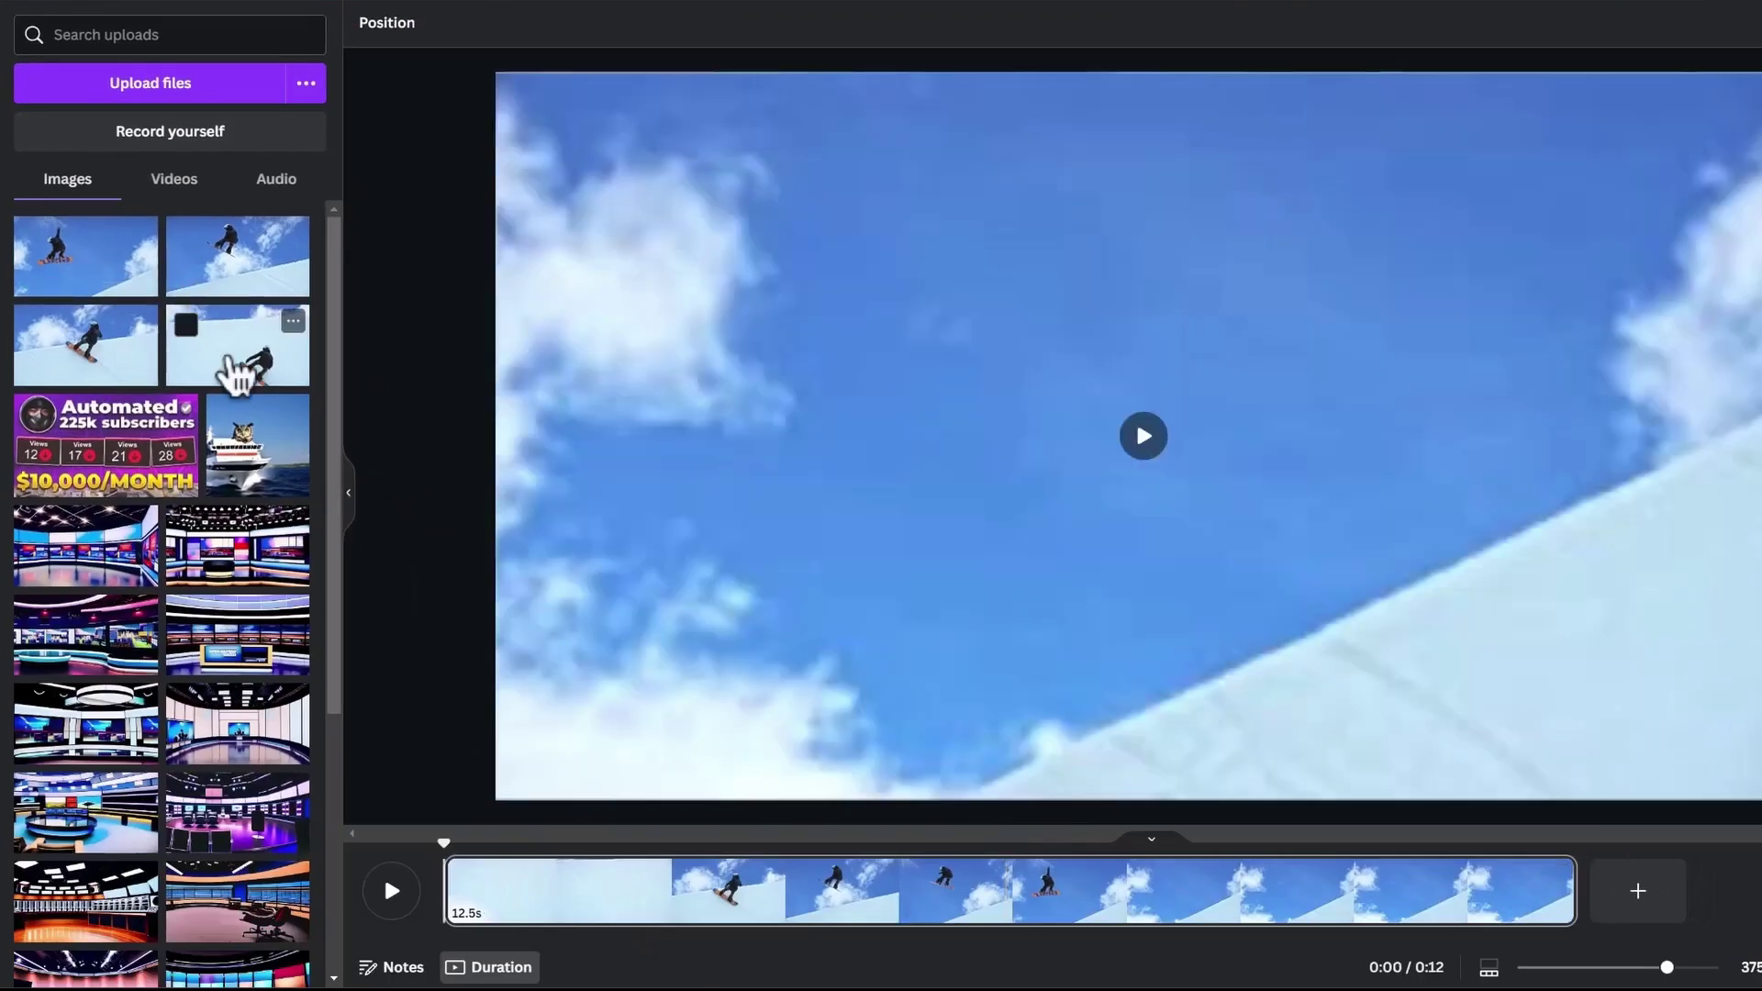
# Step: Add the fourth frame, enlarge it, crop it narrow, and remove its background
pyautogui.click(231, 367)
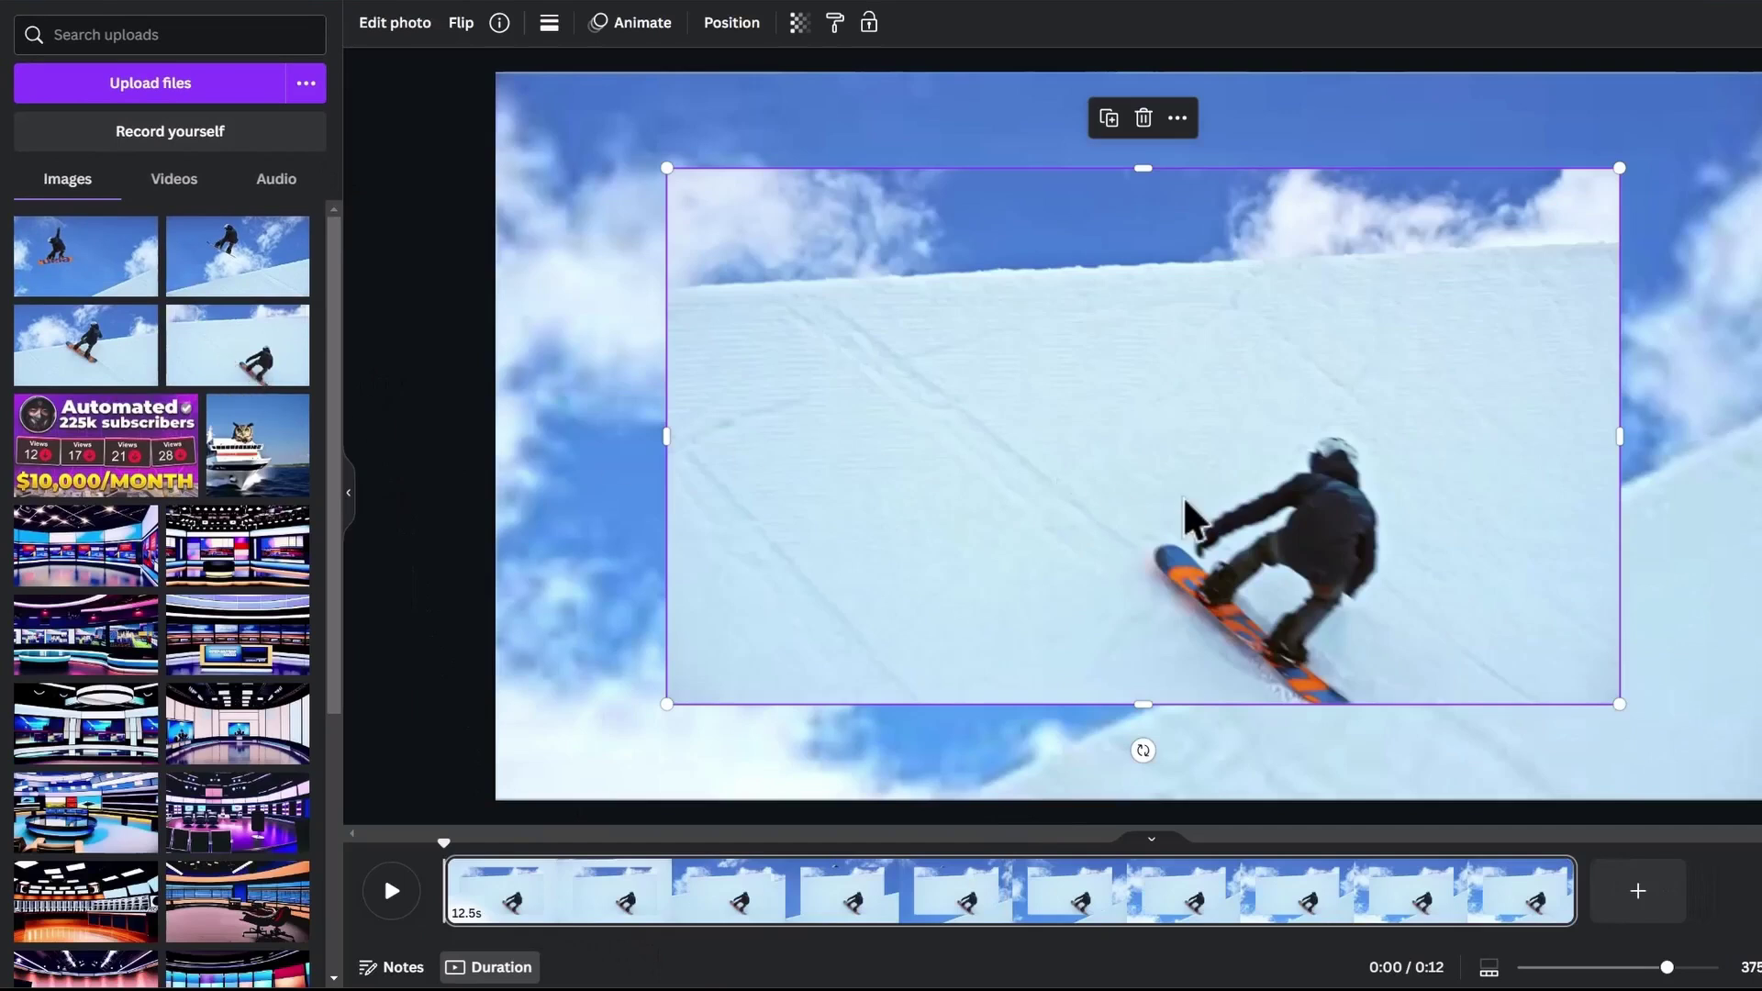
pyautogui.moveTo(1586, 688); pyautogui.dragTo(1761, 807)
pyautogui.moveTo(496, 438); pyautogui.dragTo(1092, 438)
pyautogui.moveTo(1761, 437); pyautogui.dragTo(1505, 438)
pyautogui.click(403, 27)
pyautogui.click(81, 218)
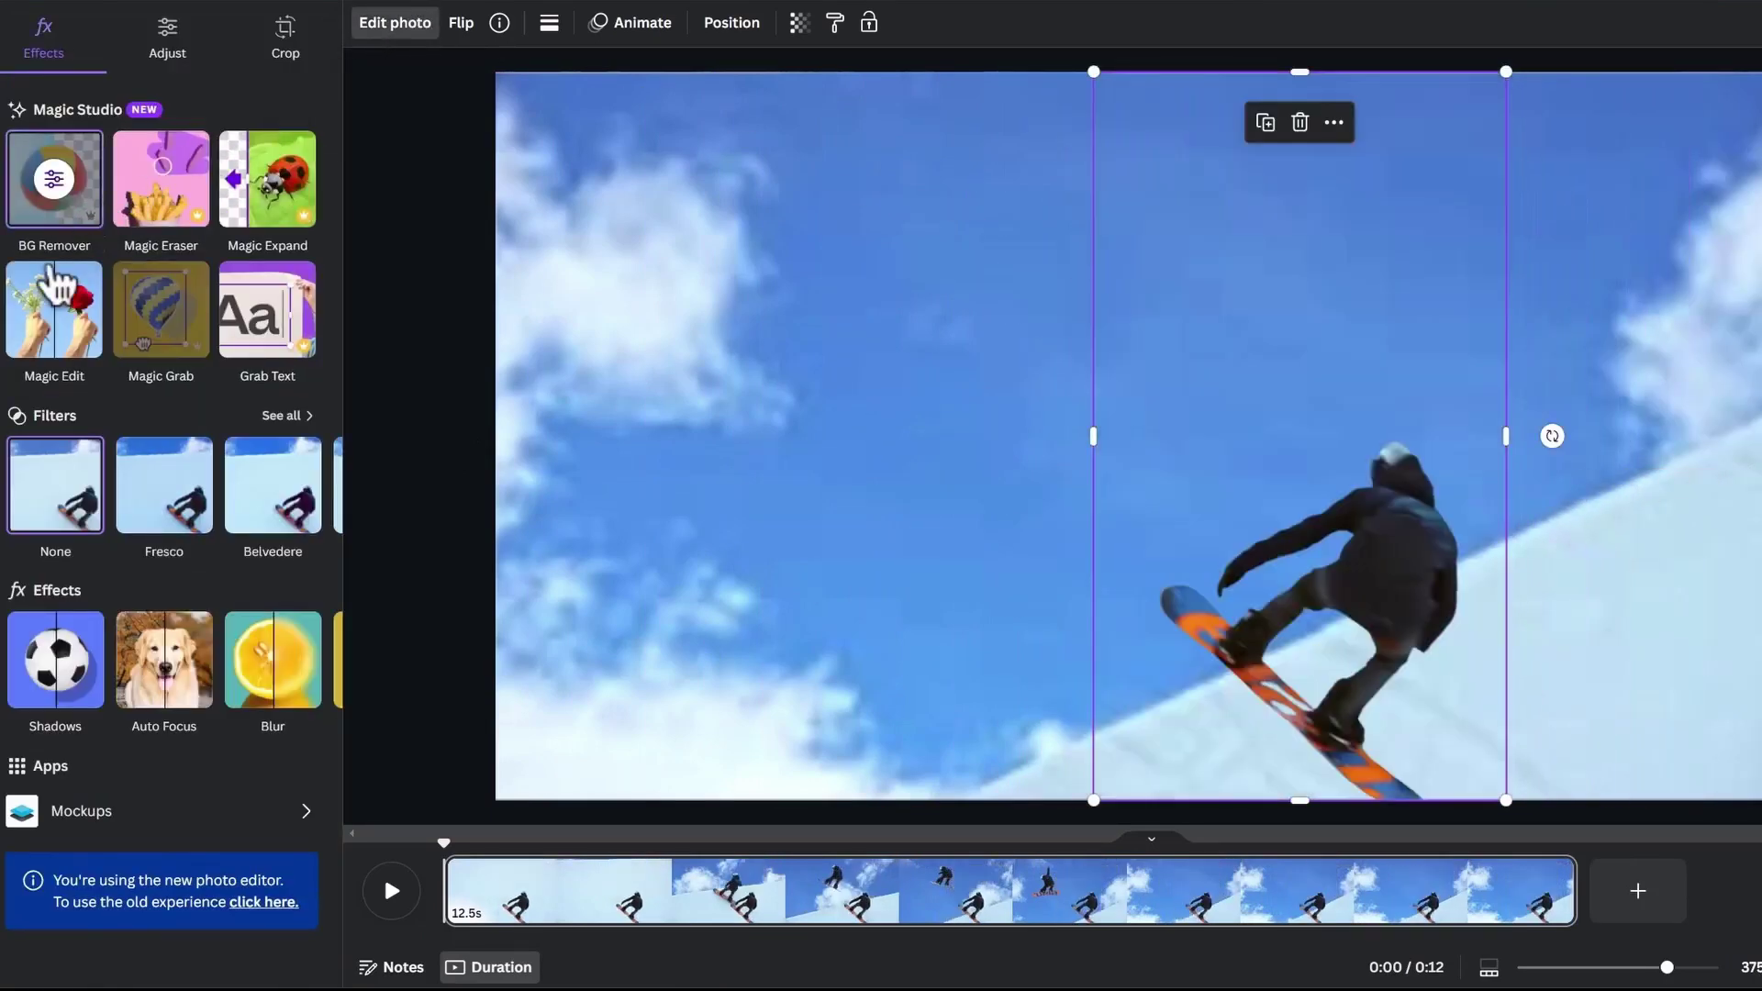
pyautogui.press('Escape')
# Step: Add another snowboarder frame enlarged over the page and play the layered sequence
pyautogui.click(117, 372)
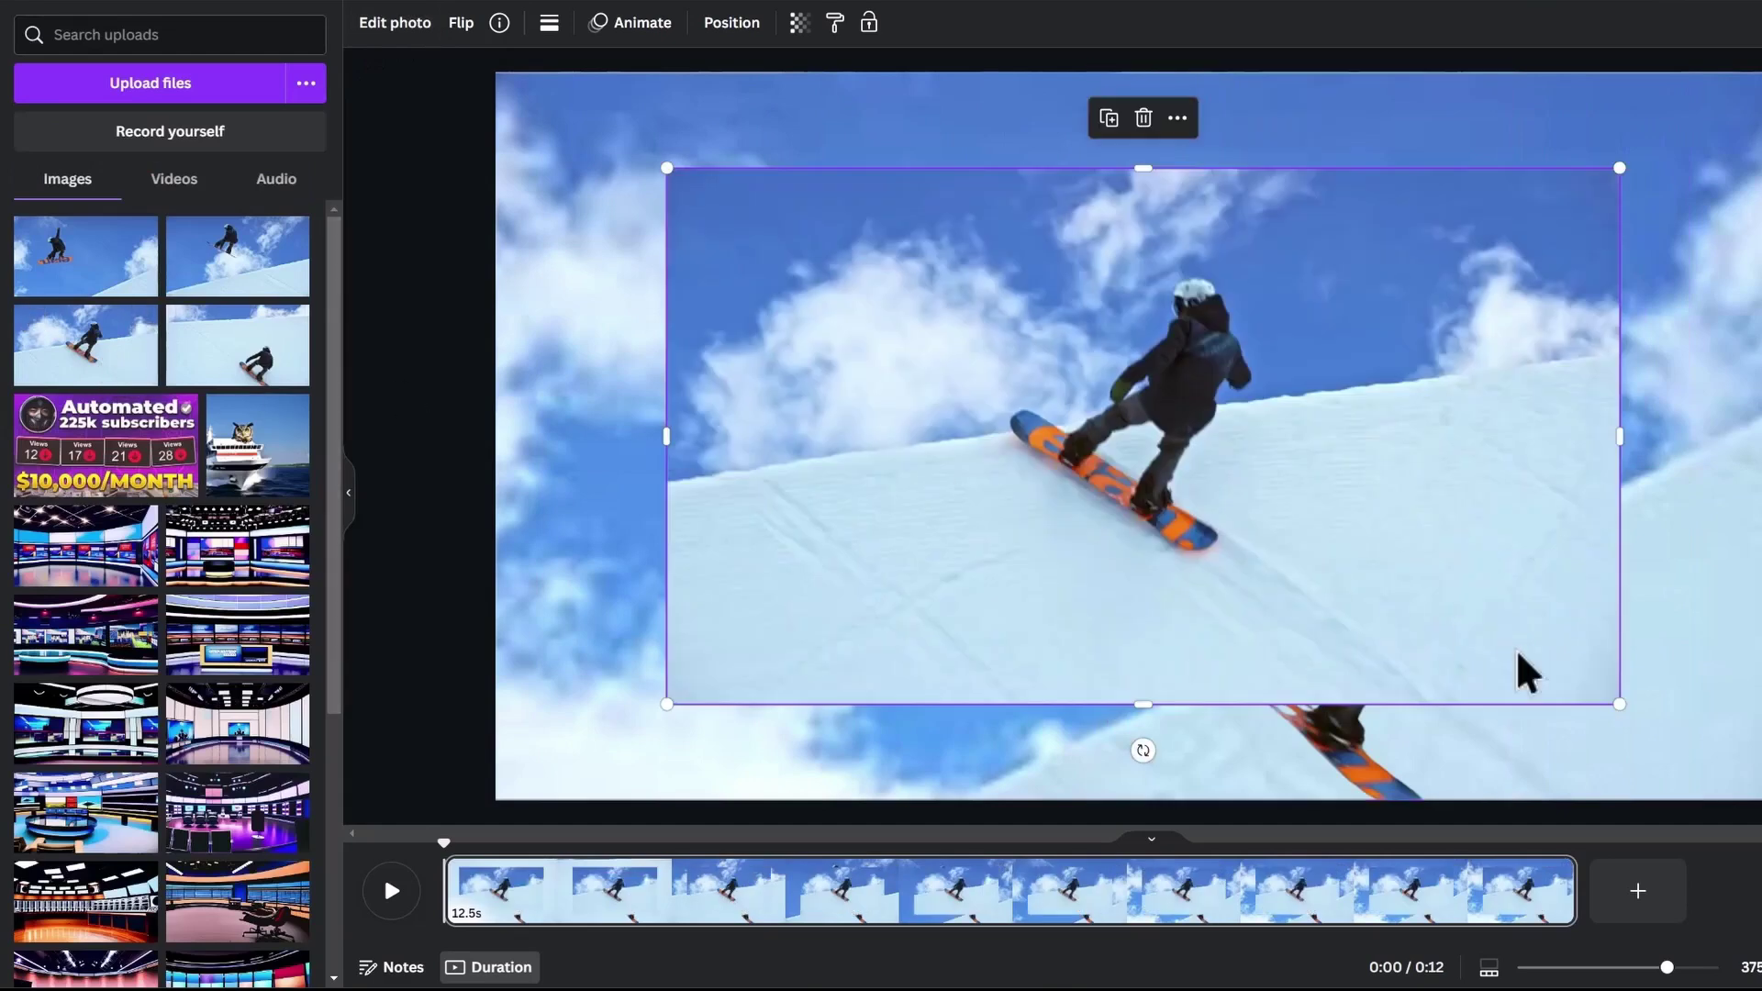
pyautogui.moveTo(1585, 696); pyautogui.dragTo(1336, 450)
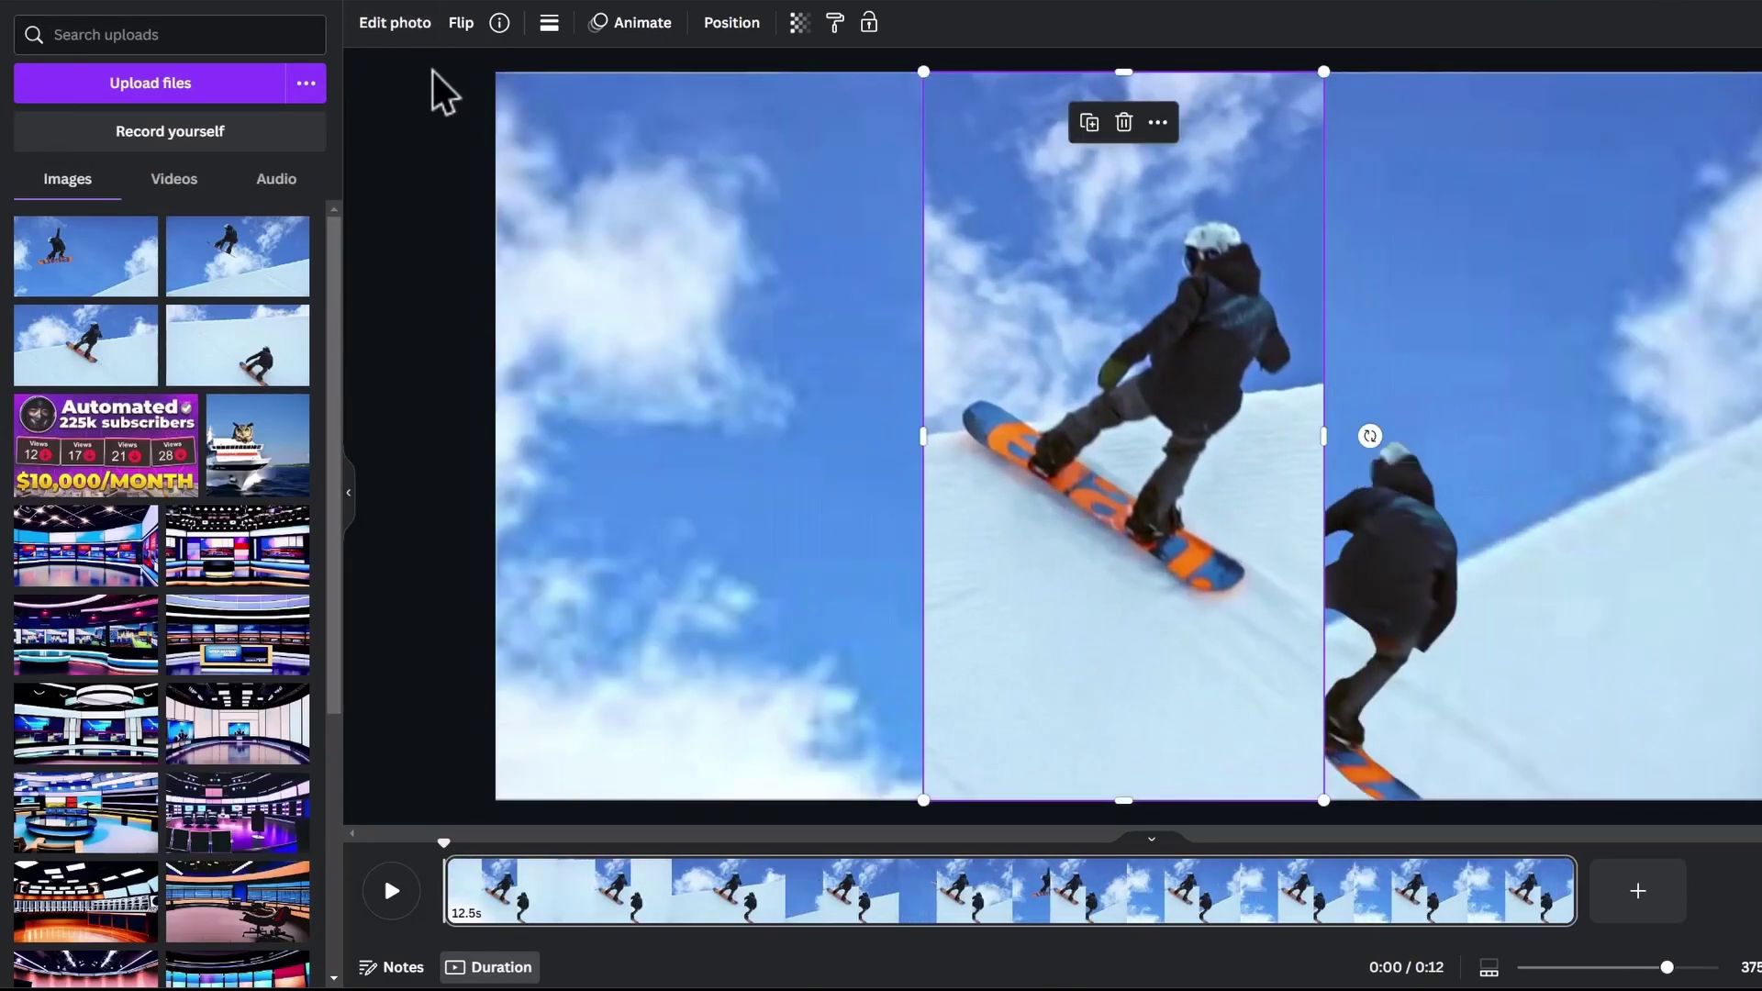
pyautogui.click(412, 35)
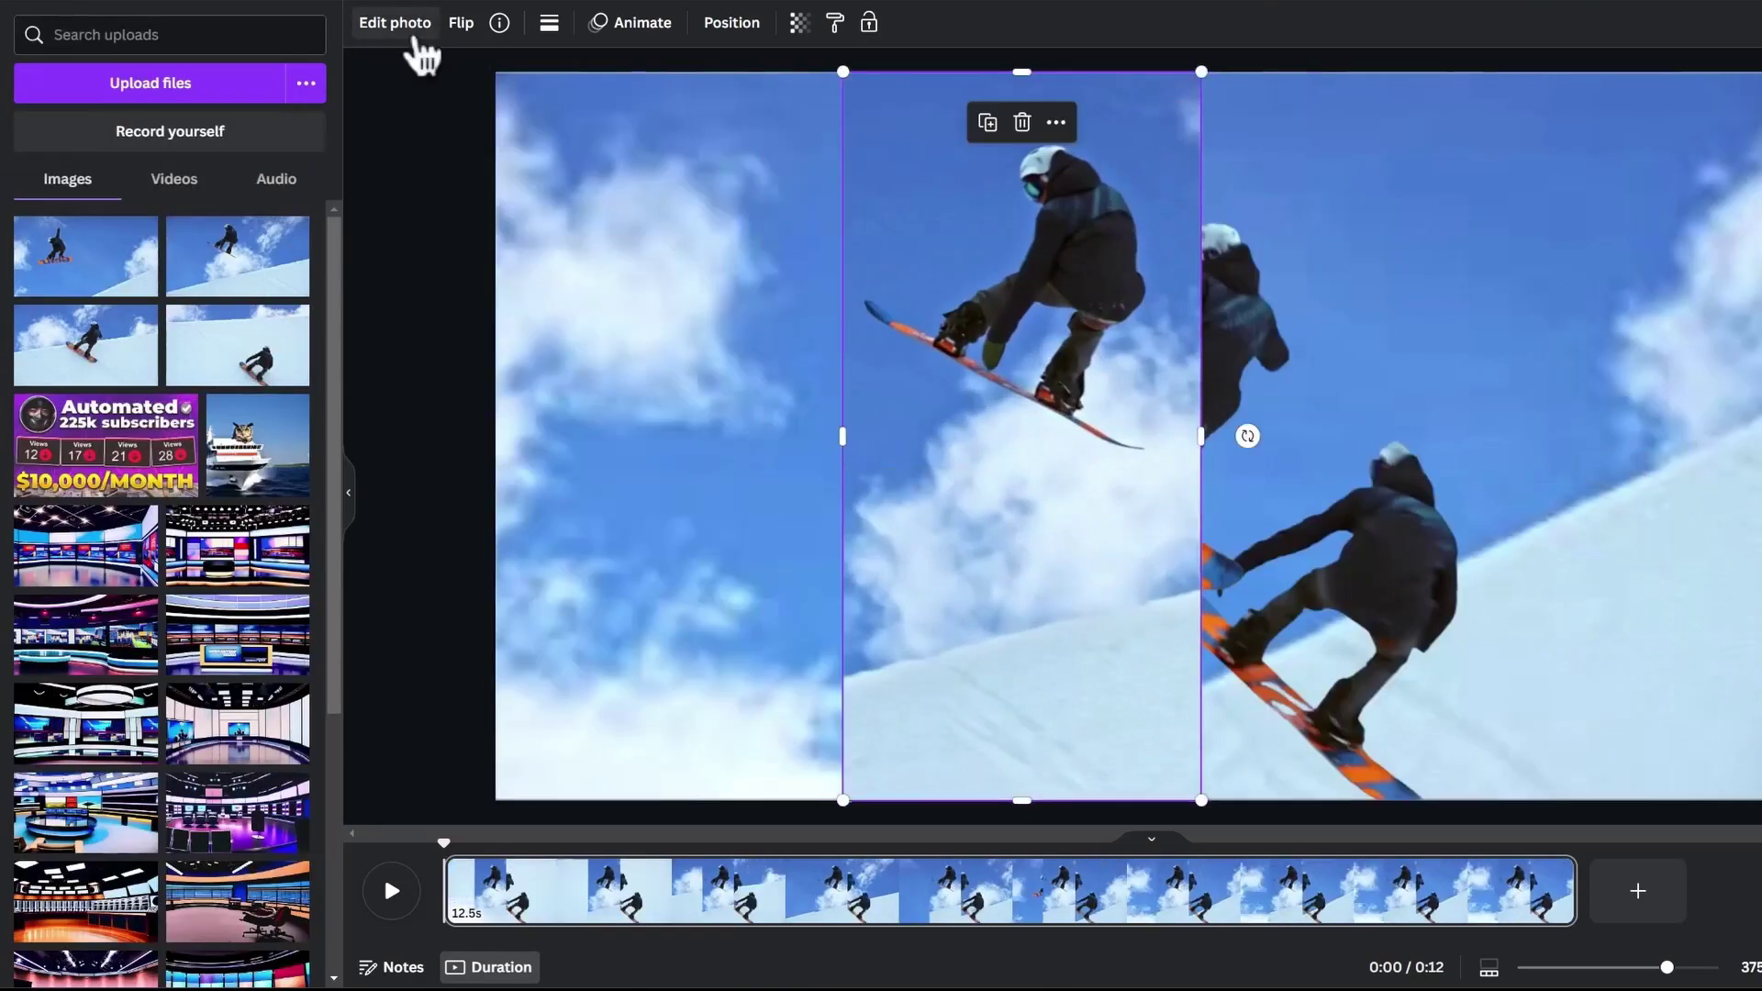
pyautogui.click(110, 276)
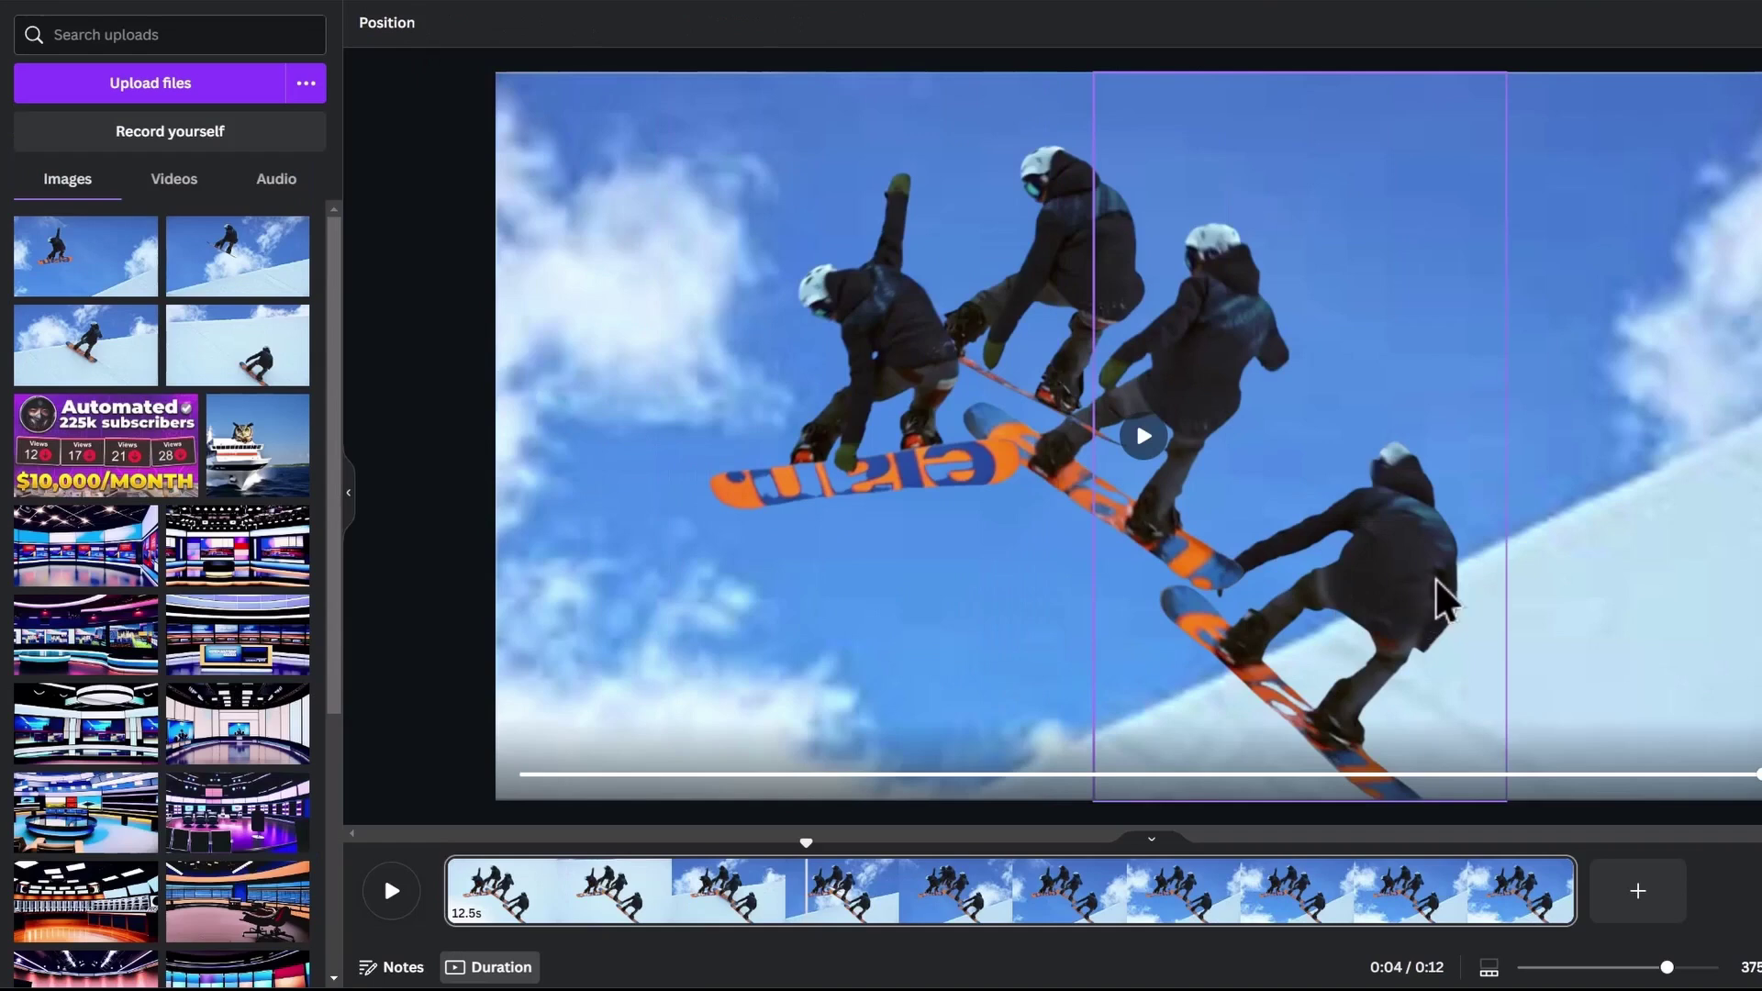
# Step: Shorten the first snowboarder cut-out's timeline bar to a 2.0s display time
pyautogui.click(1436, 599)
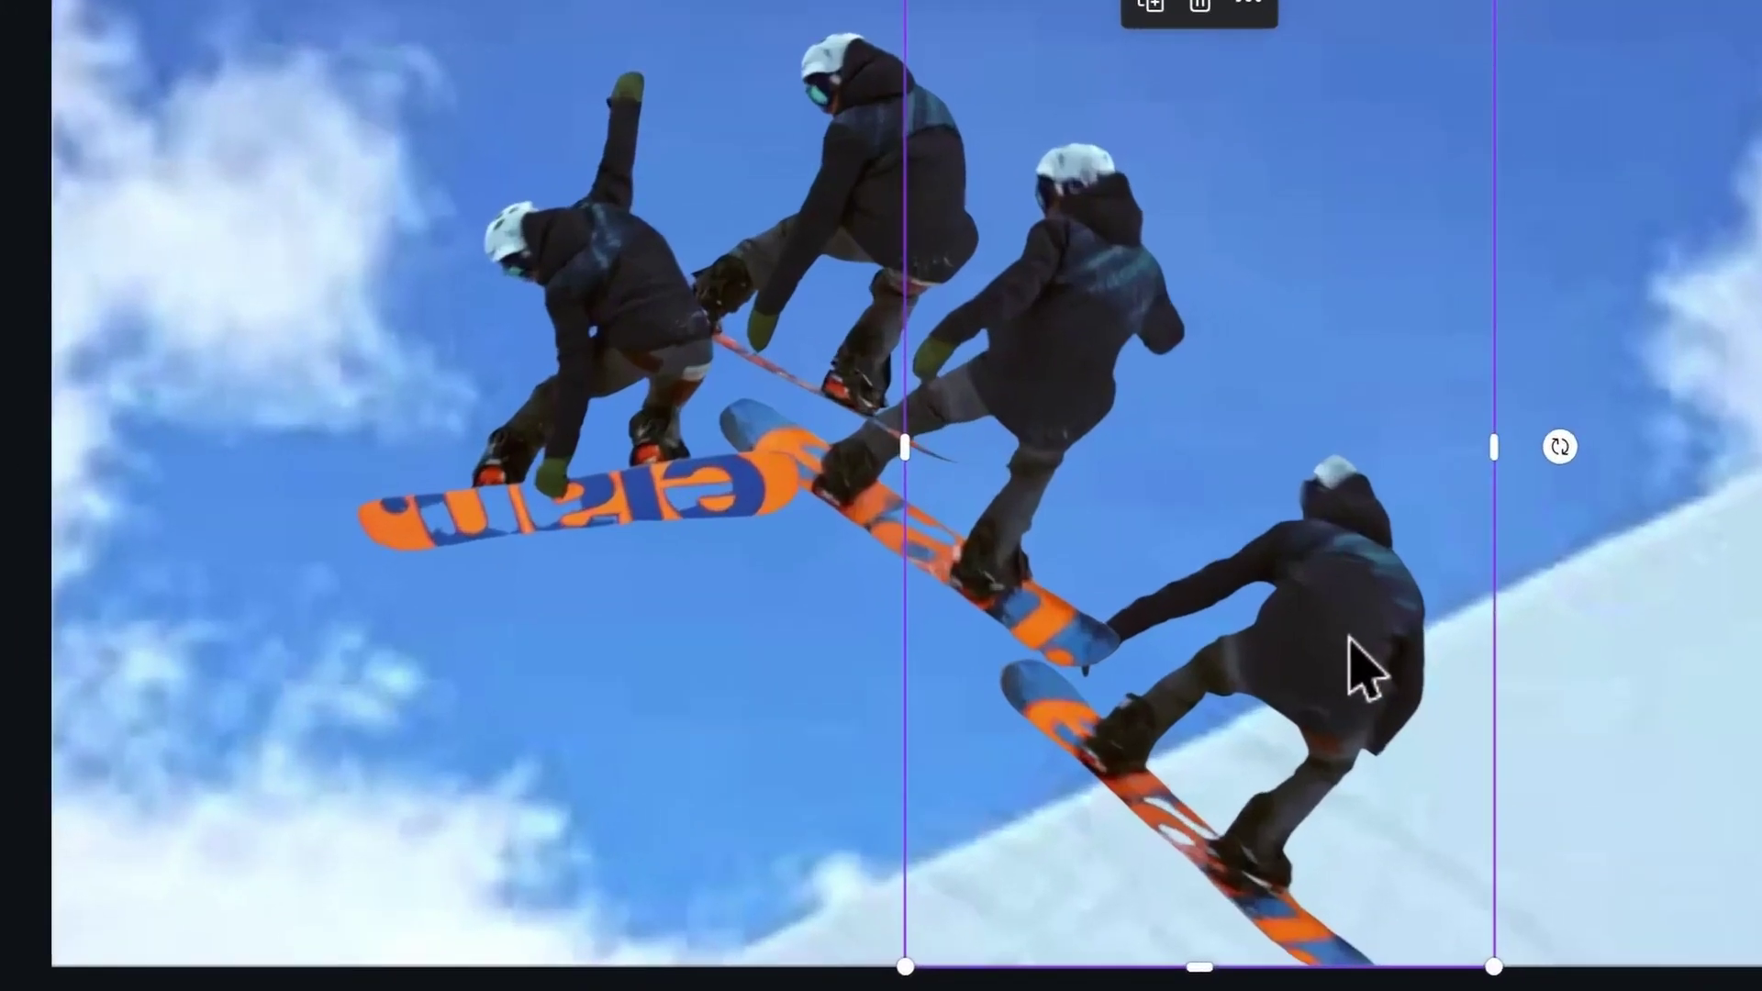
pyautogui.rightClick(1405, 577)
pyautogui.click(1434, 831)
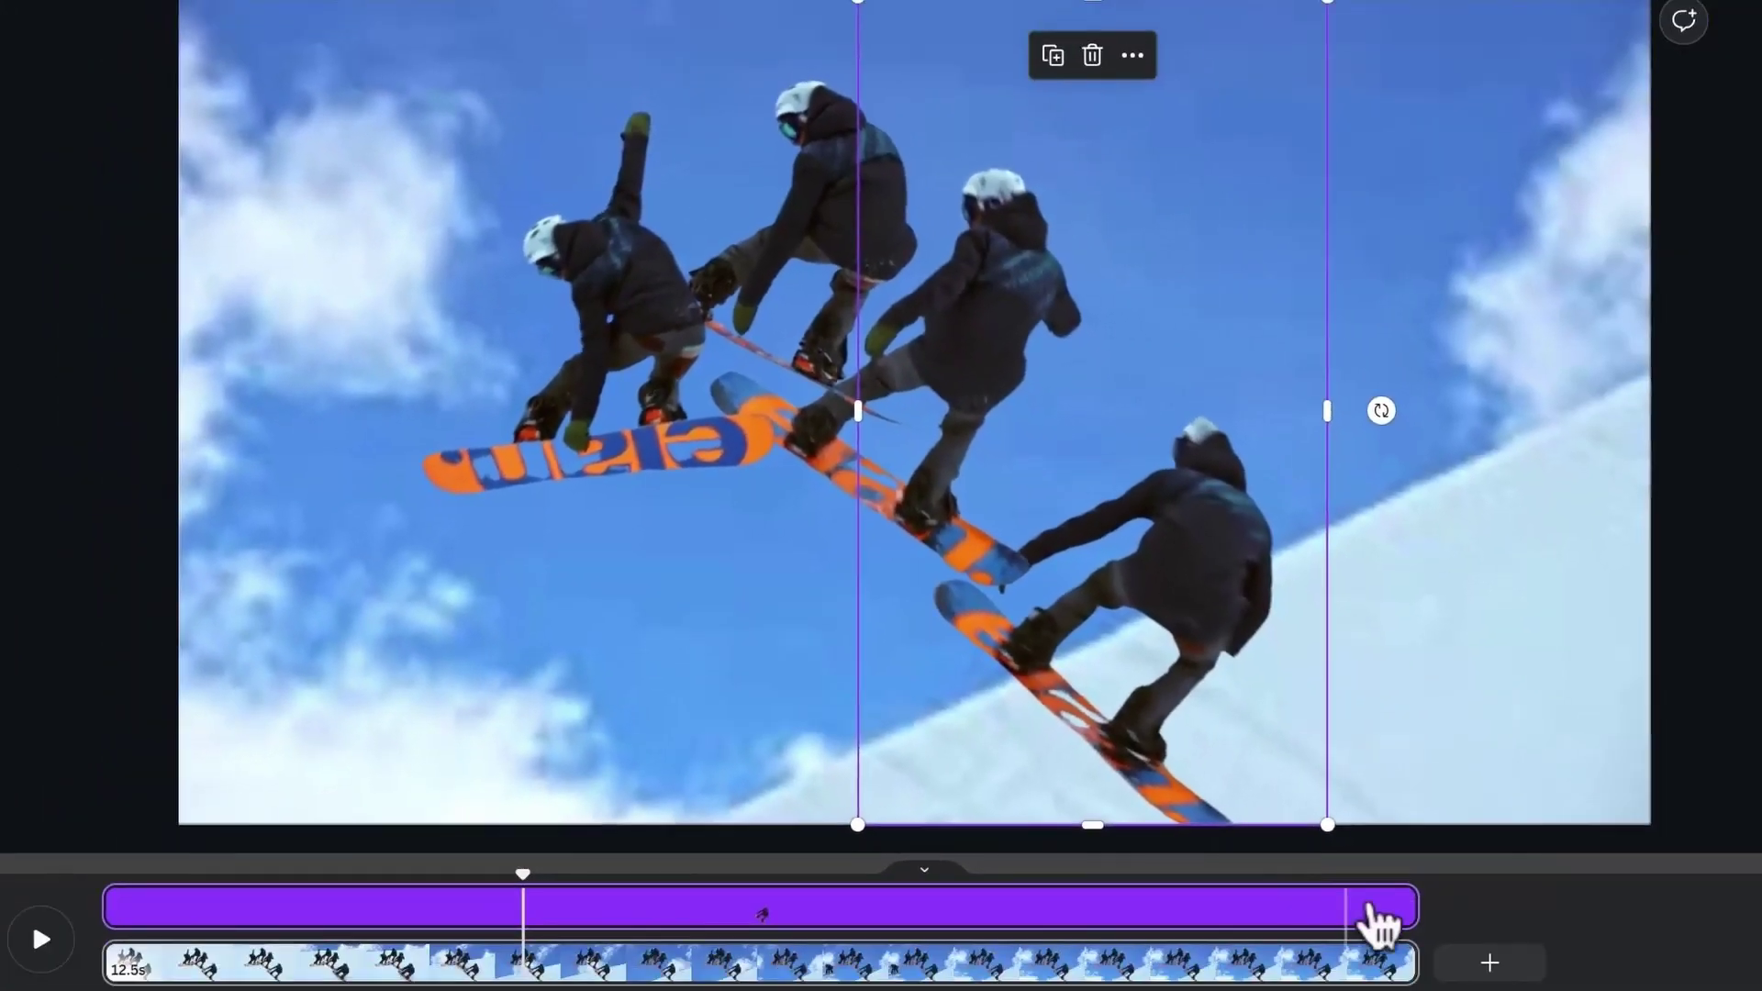
pyautogui.moveTo(1390, 906); pyautogui.dragTo(369, 907)
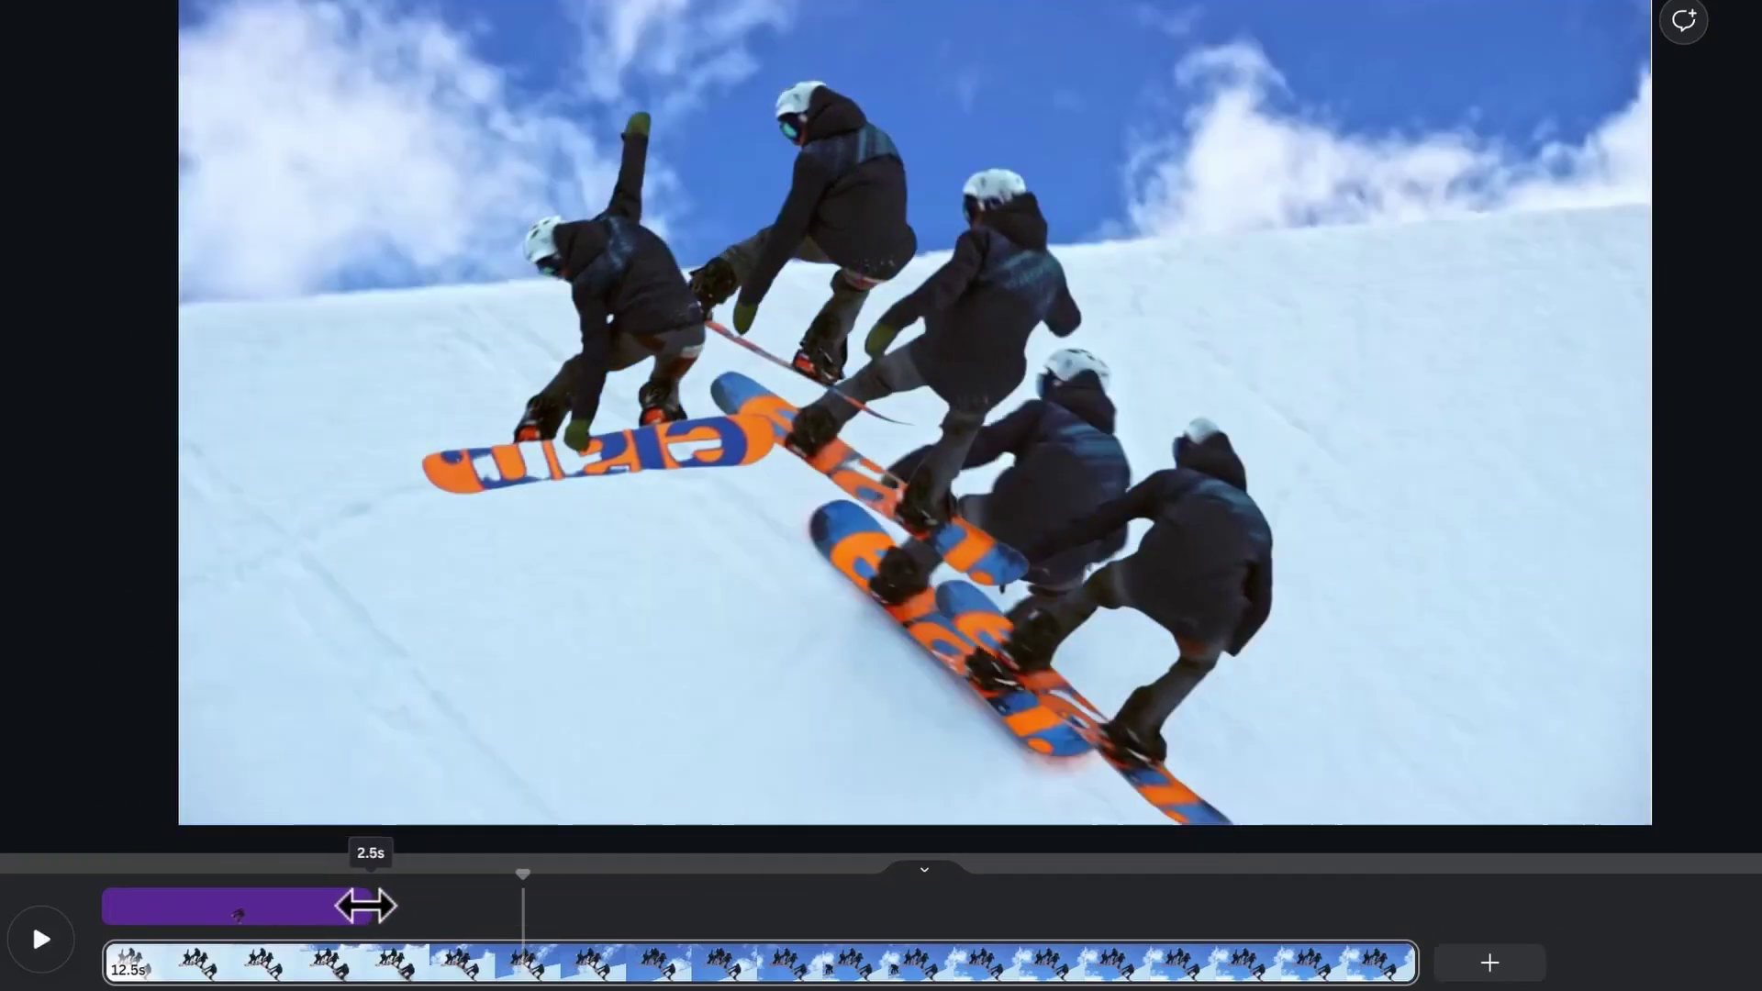
pyautogui.moveTo(362, 905); pyautogui.dragTo(259, 901)
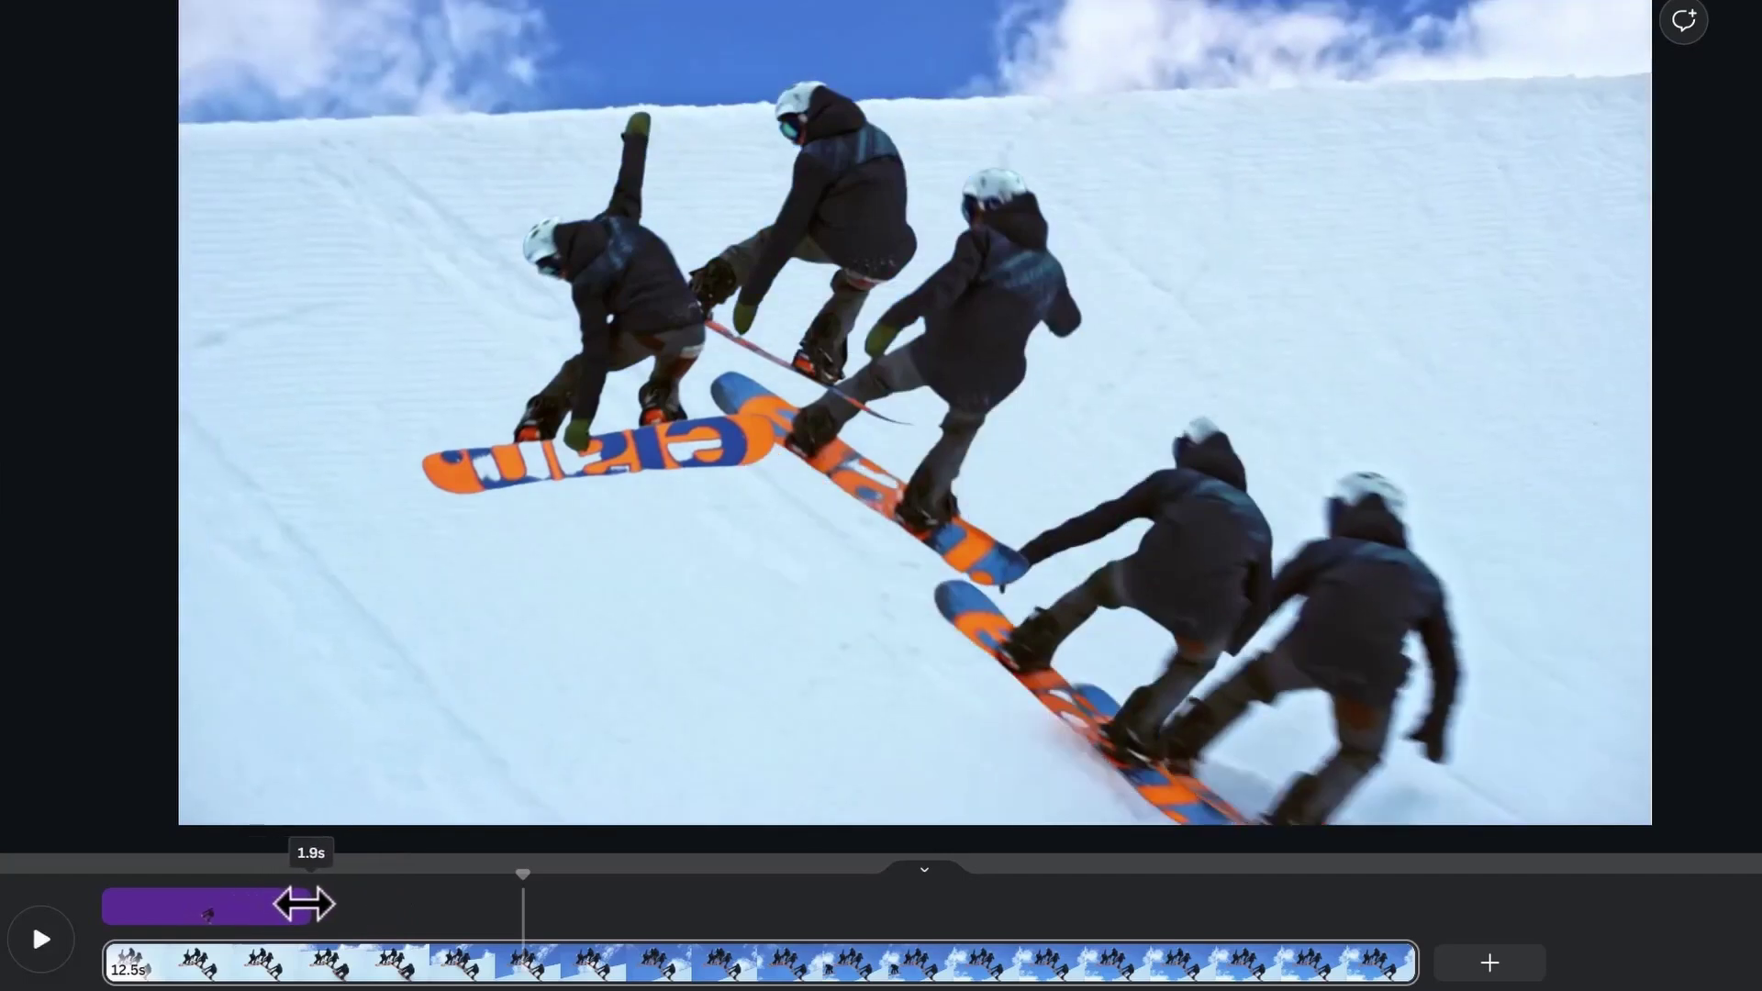
pyautogui.moveTo(304, 904); pyautogui.dragTo(320, 905)
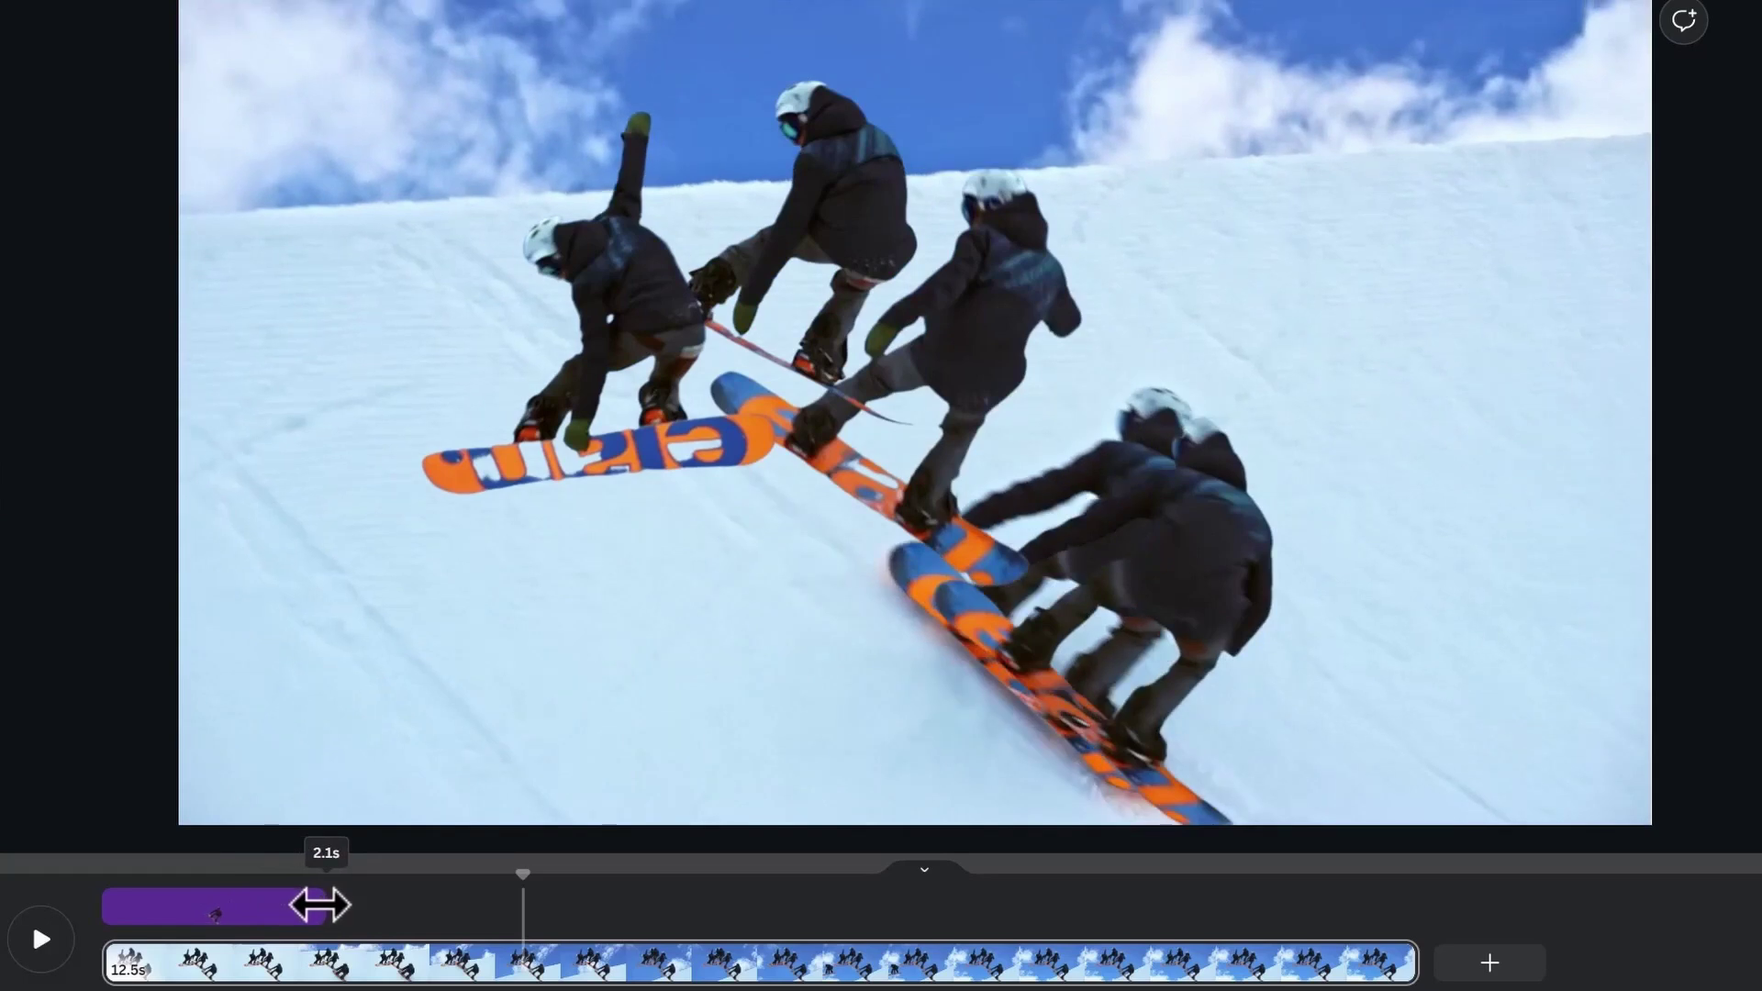
pyautogui.moveTo(319, 905); pyautogui.dragTo(308, 905)
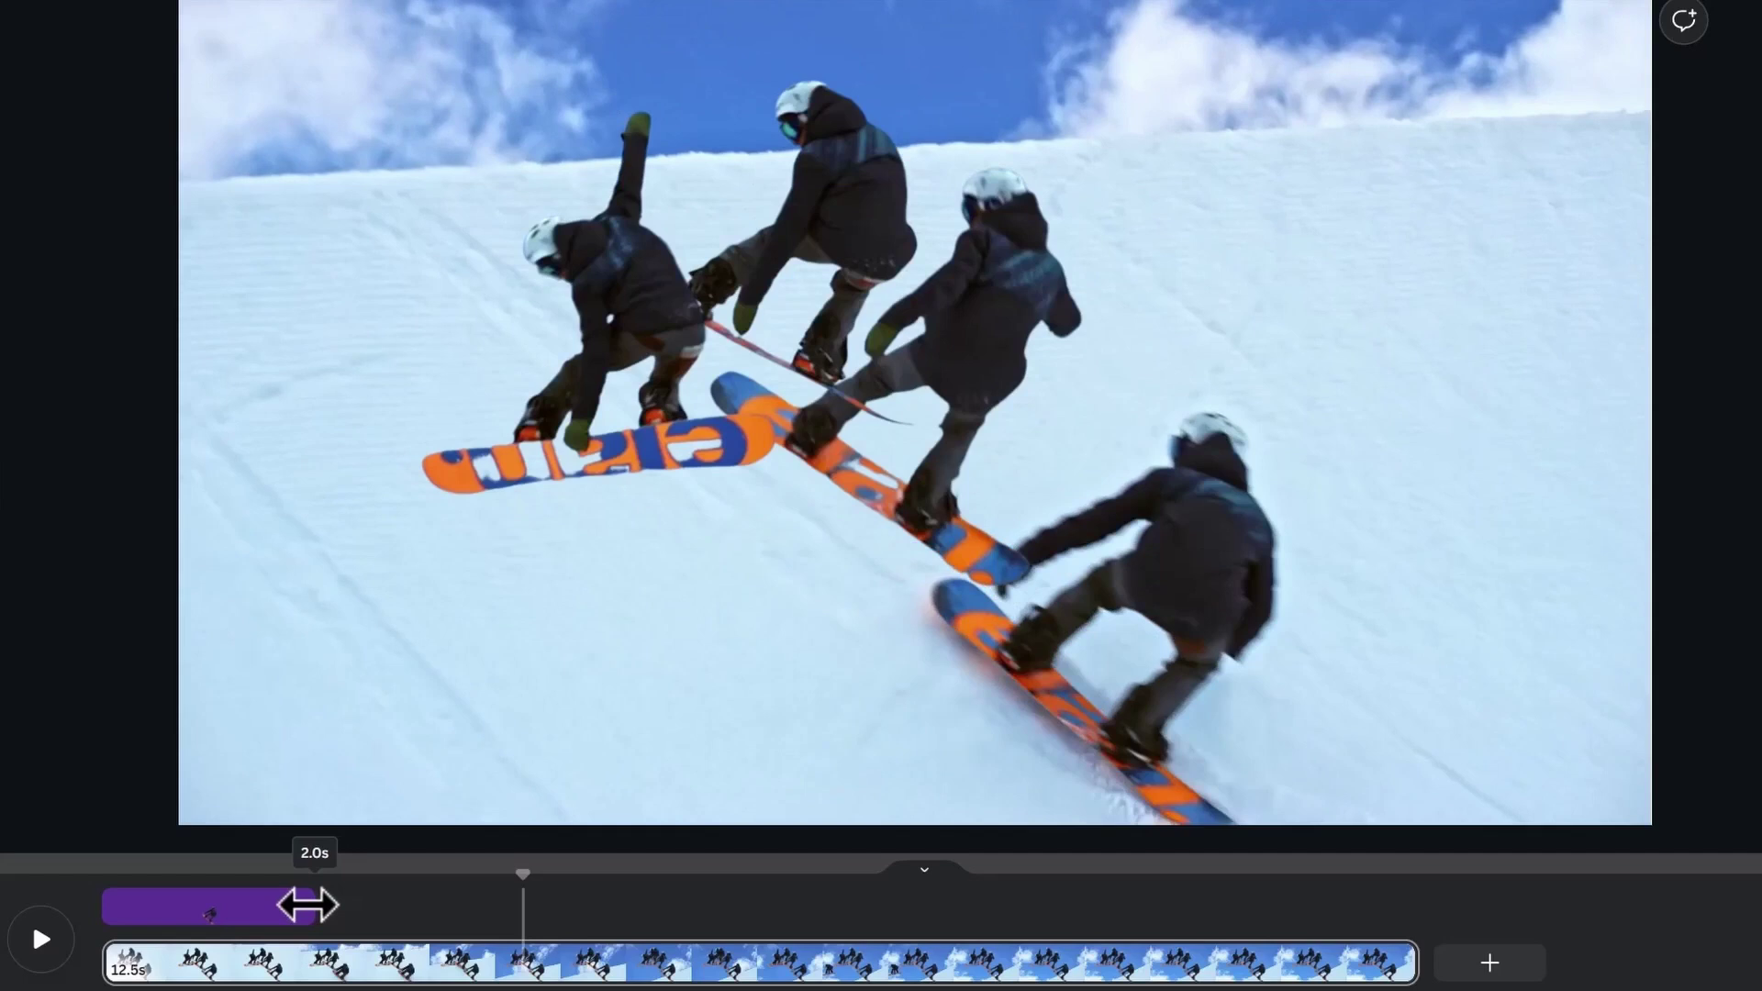
# Step: Shorten the next cut-out to the right, then play the freeze-frame sequence
pyautogui.click(979, 346)
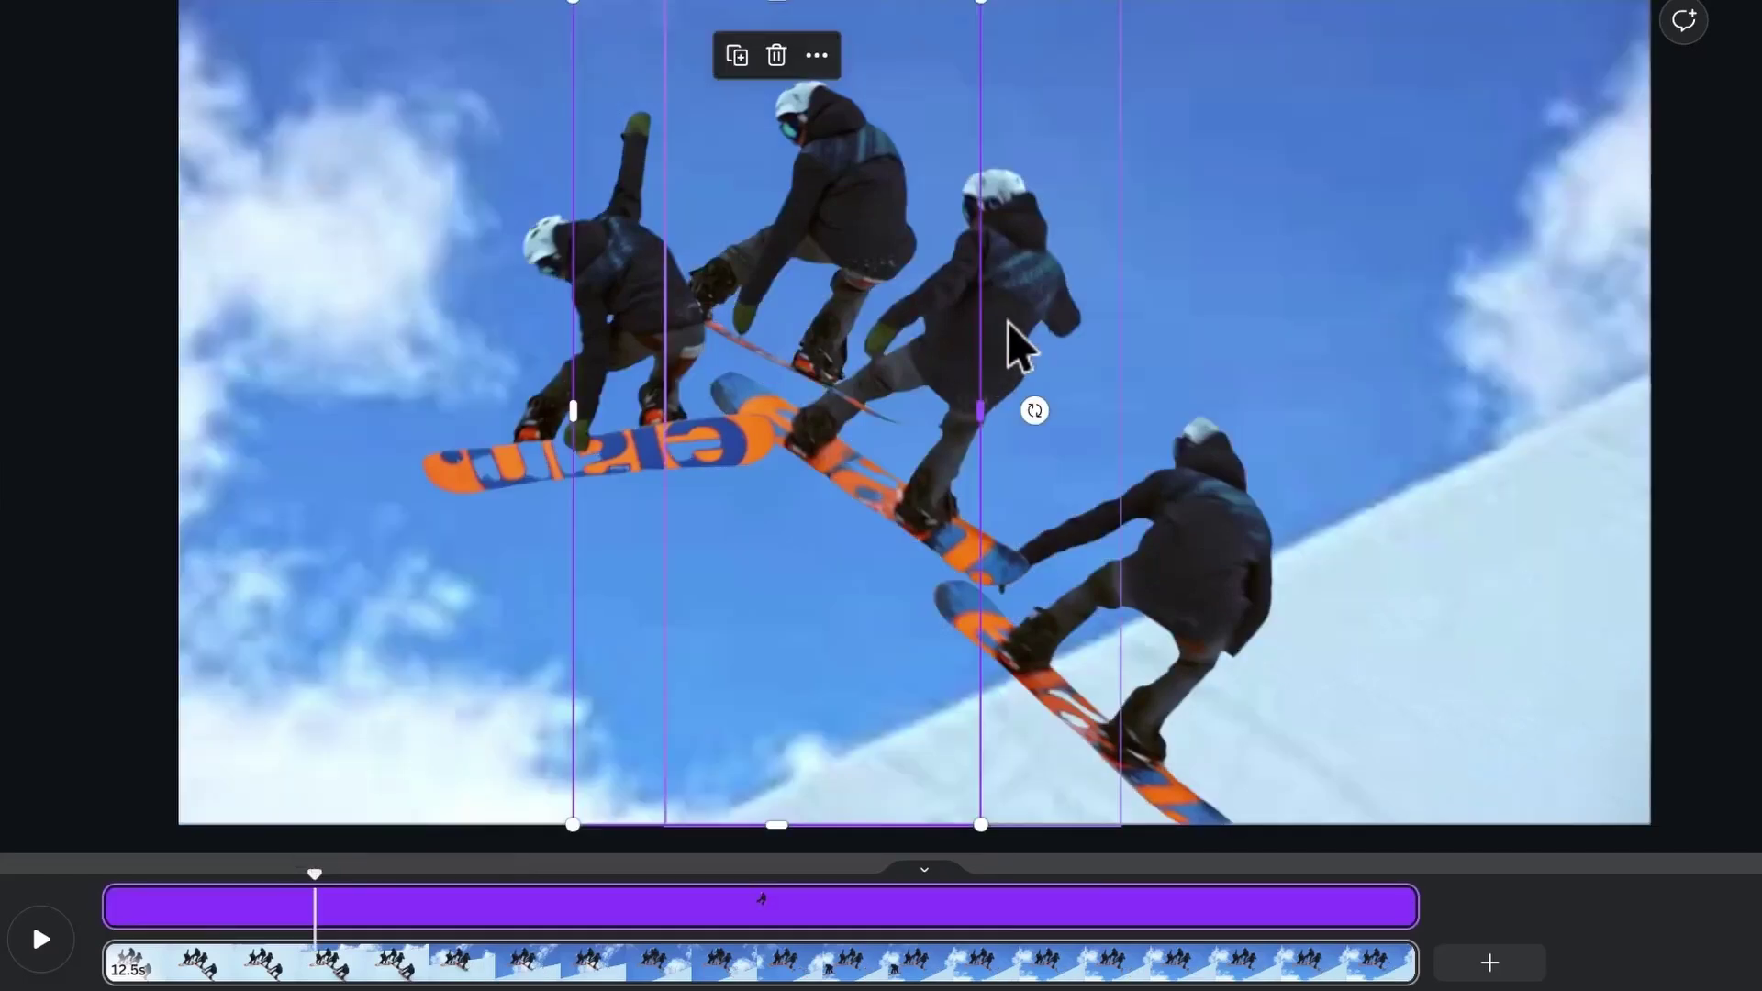
pyautogui.click(1012, 322)
pyautogui.moveTo(1405, 906); pyautogui.dragTo(735, 905)
pyautogui.click(55, 950)
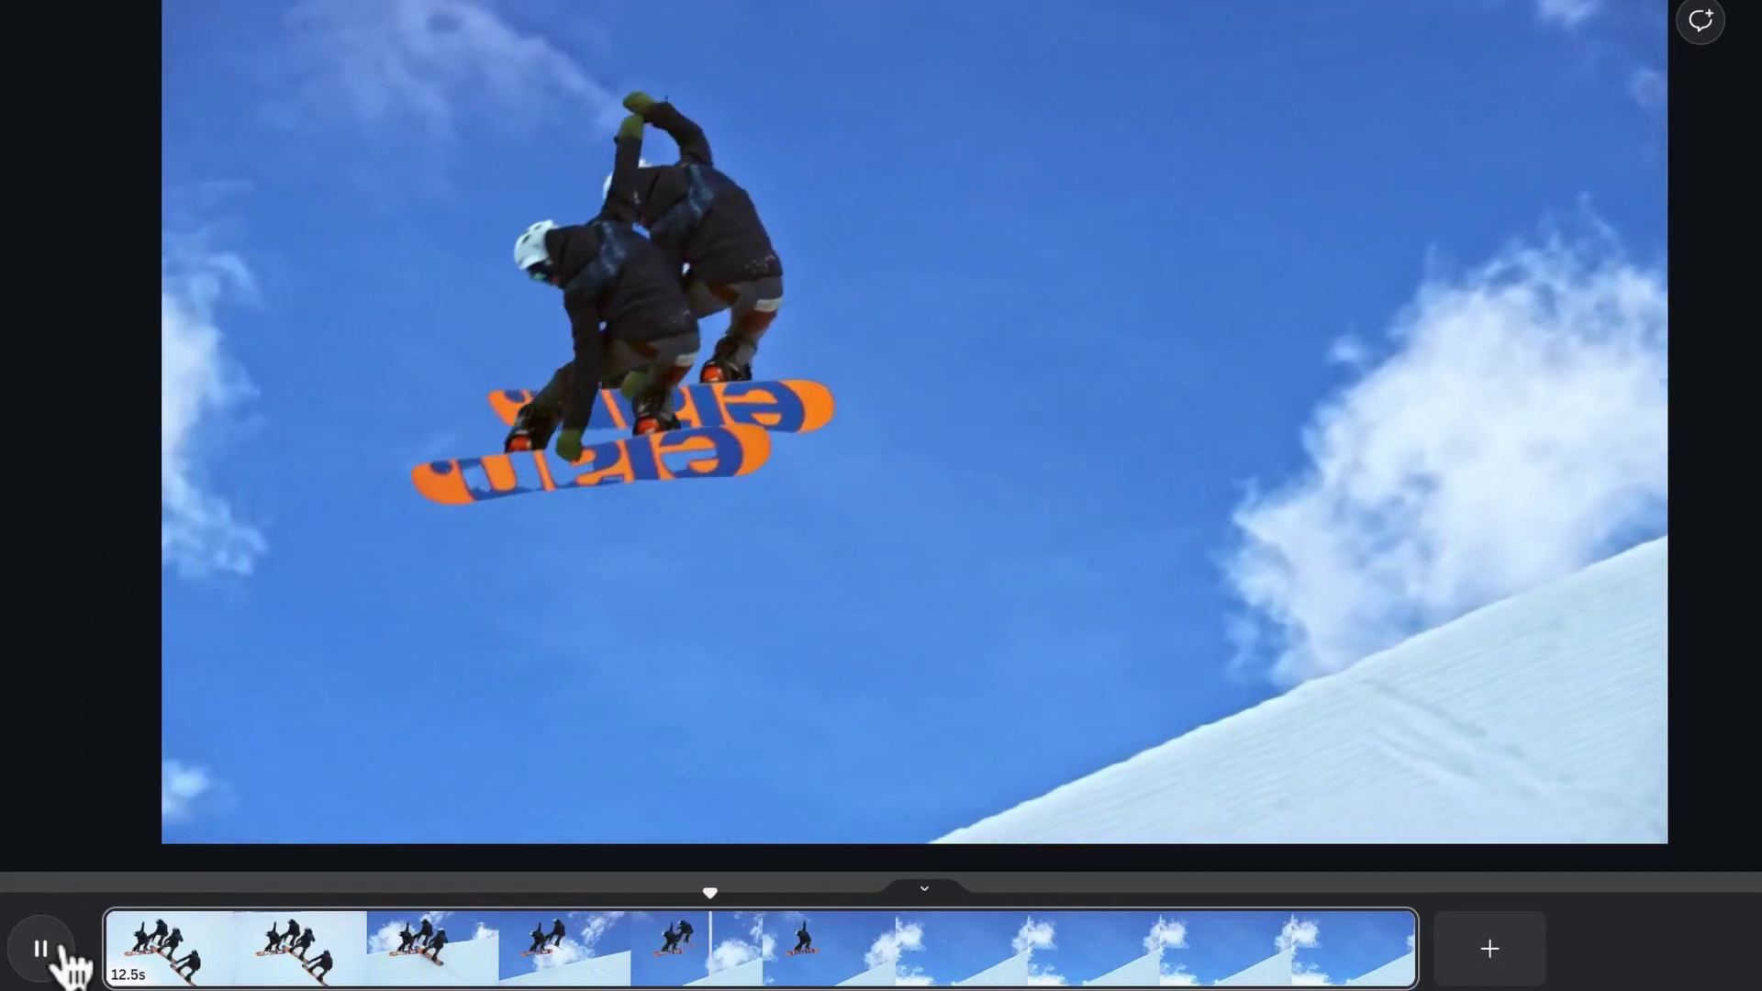
# Step: Pause the preview and bring up the Share > Download settings
pyautogui.click(55, 950)
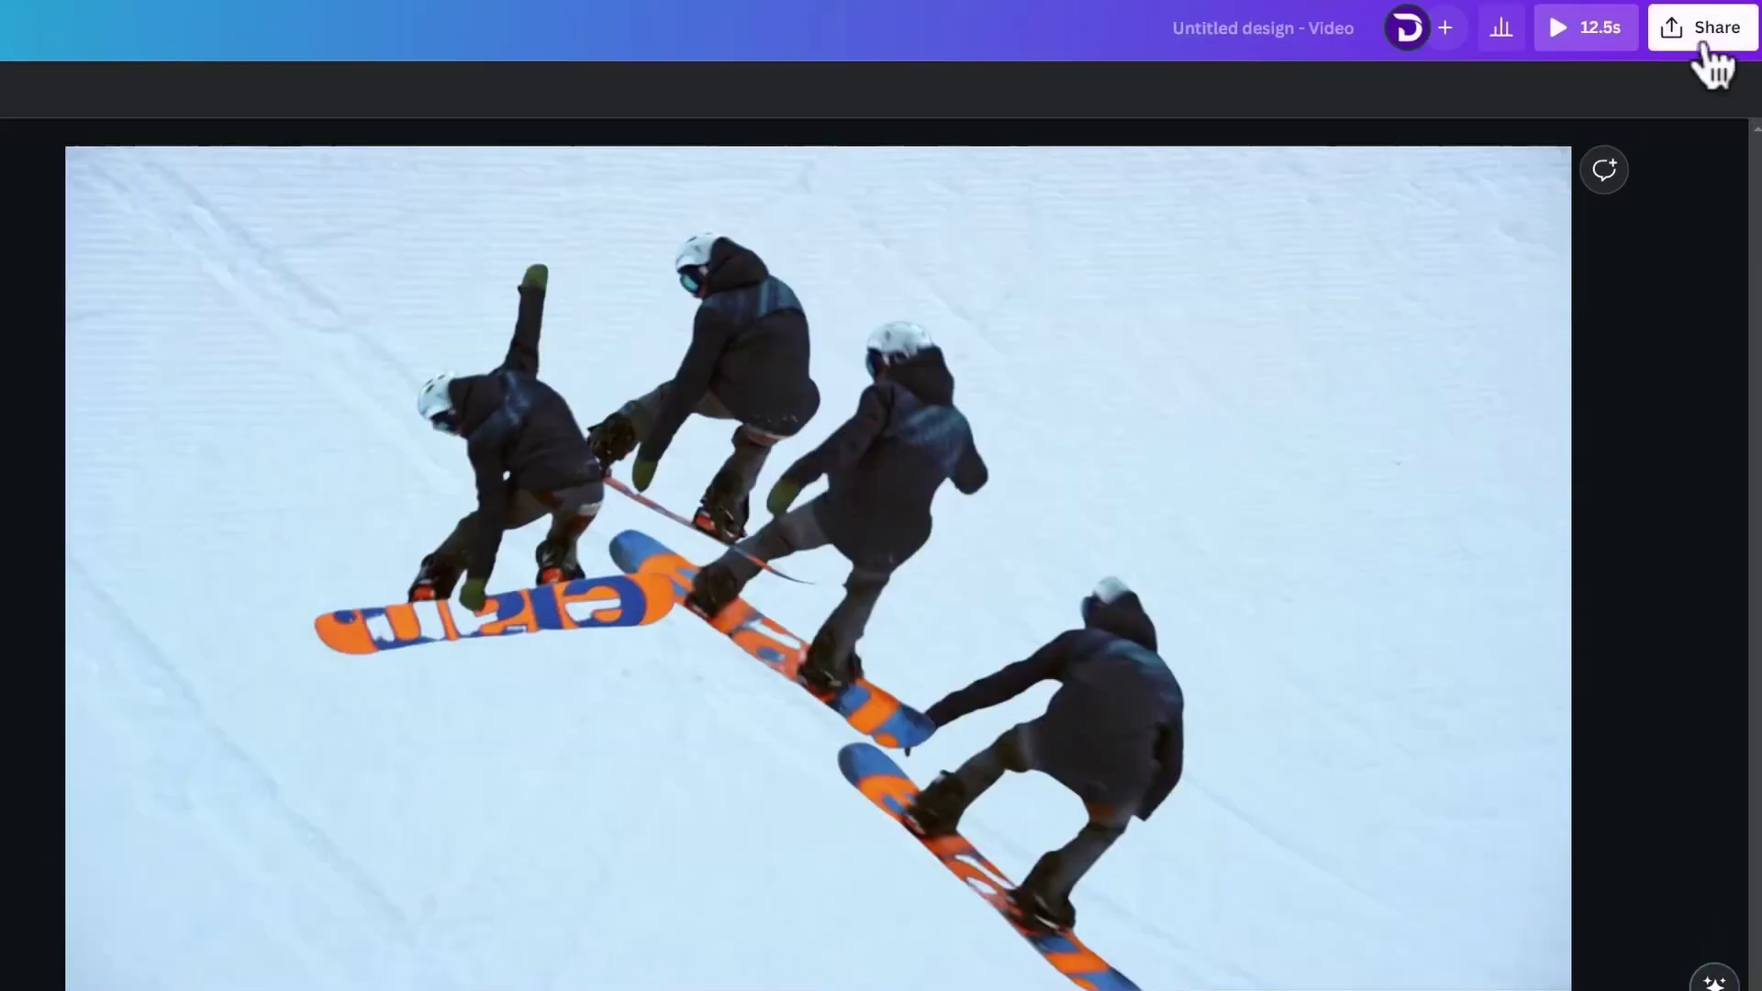
pyautogui.click(1713, 64)
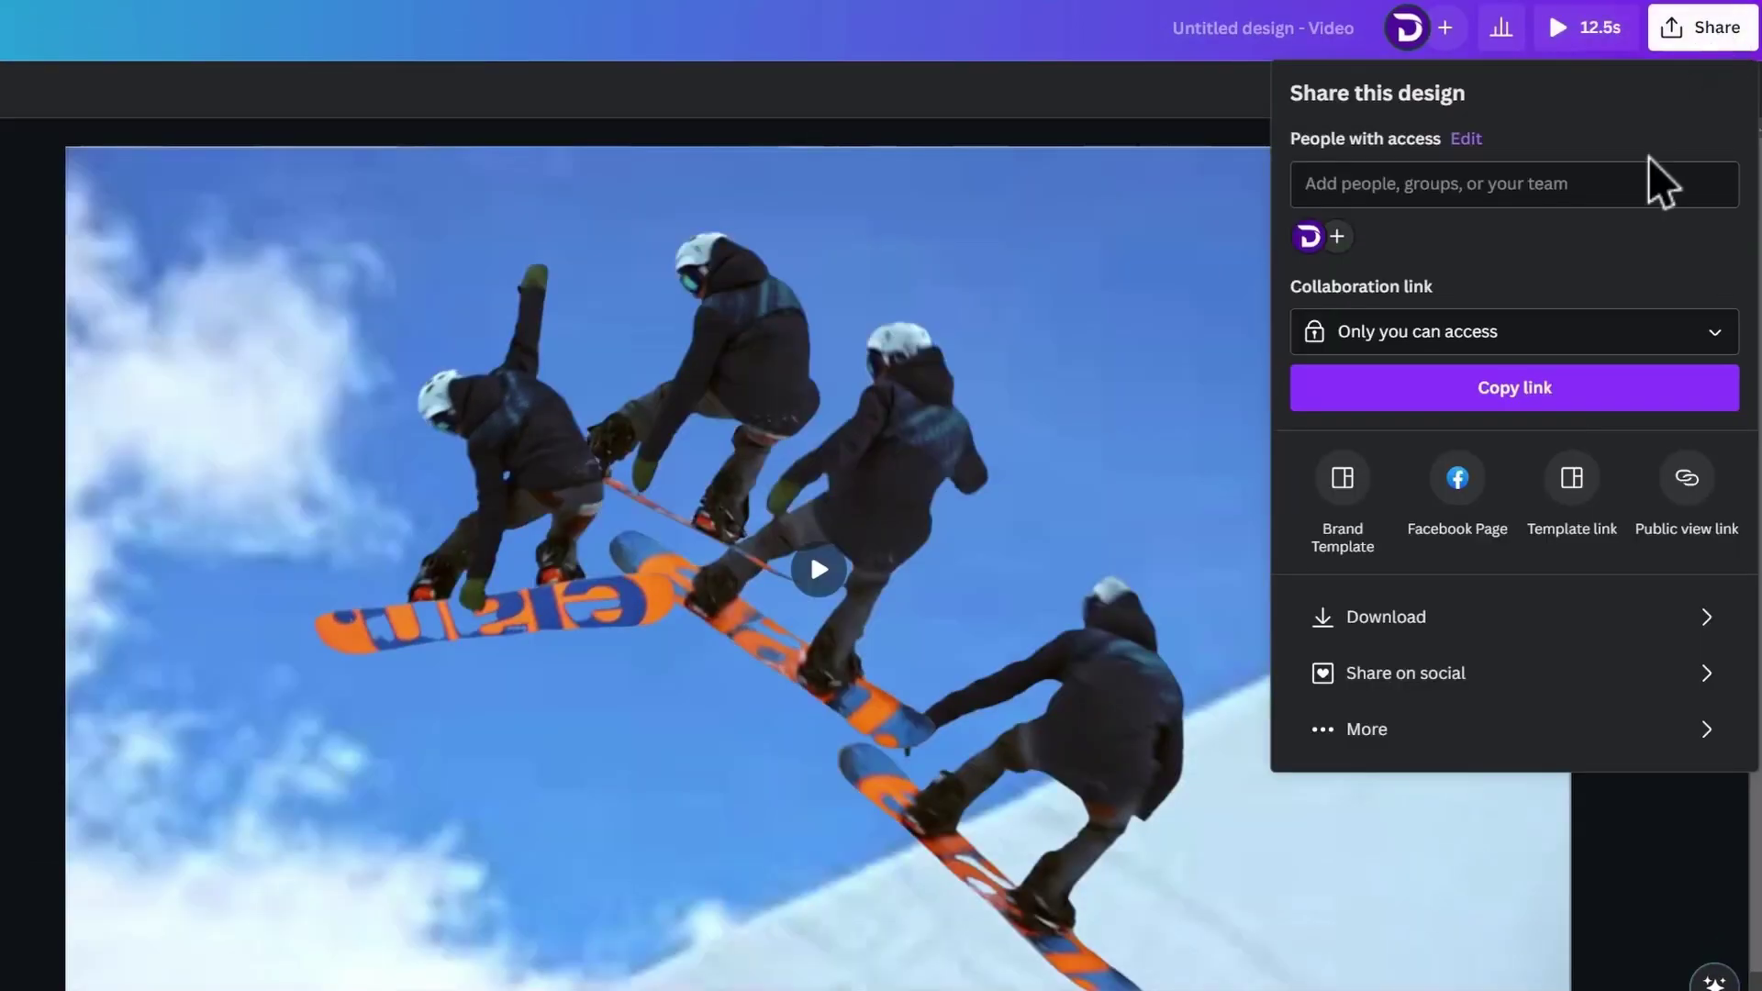
pyautogui.click(1518, 621)
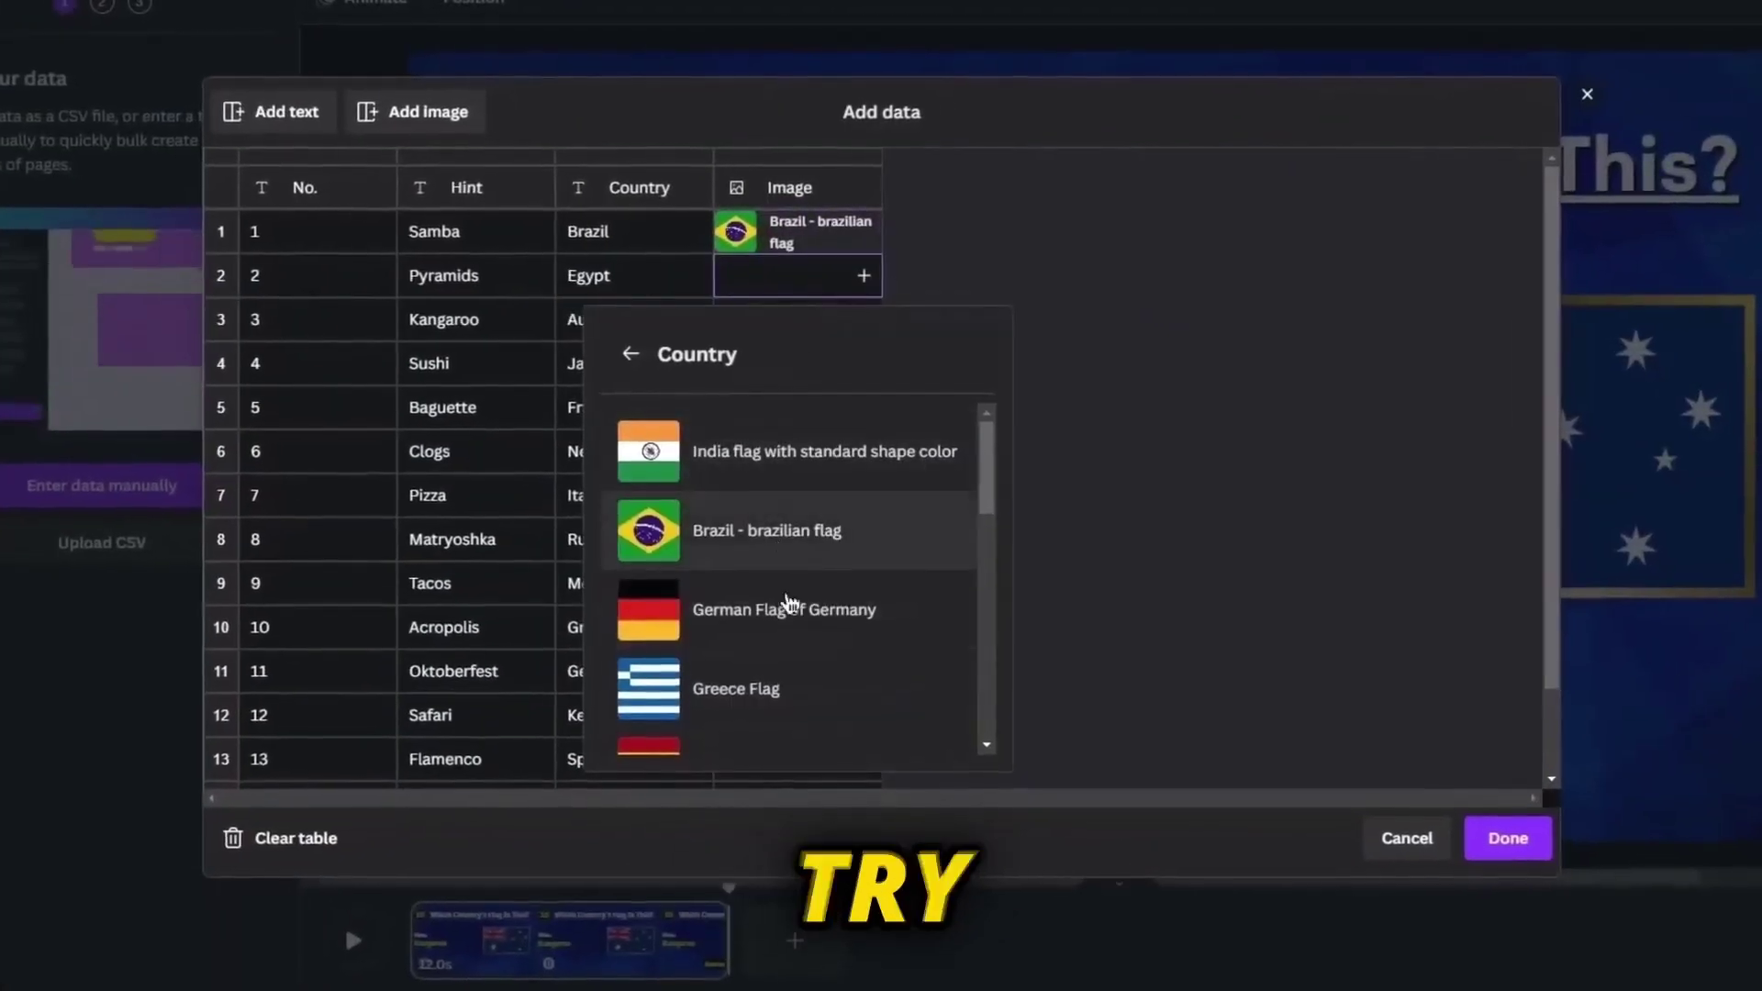
# Step: Fill rows 2–3 with flags (Egypt first), finish the table, and link the number badge to No
pyautogui.scroll(-5, 785, 568)
pyautogui.click(787, 578)
pyautogui.click(798, 320)
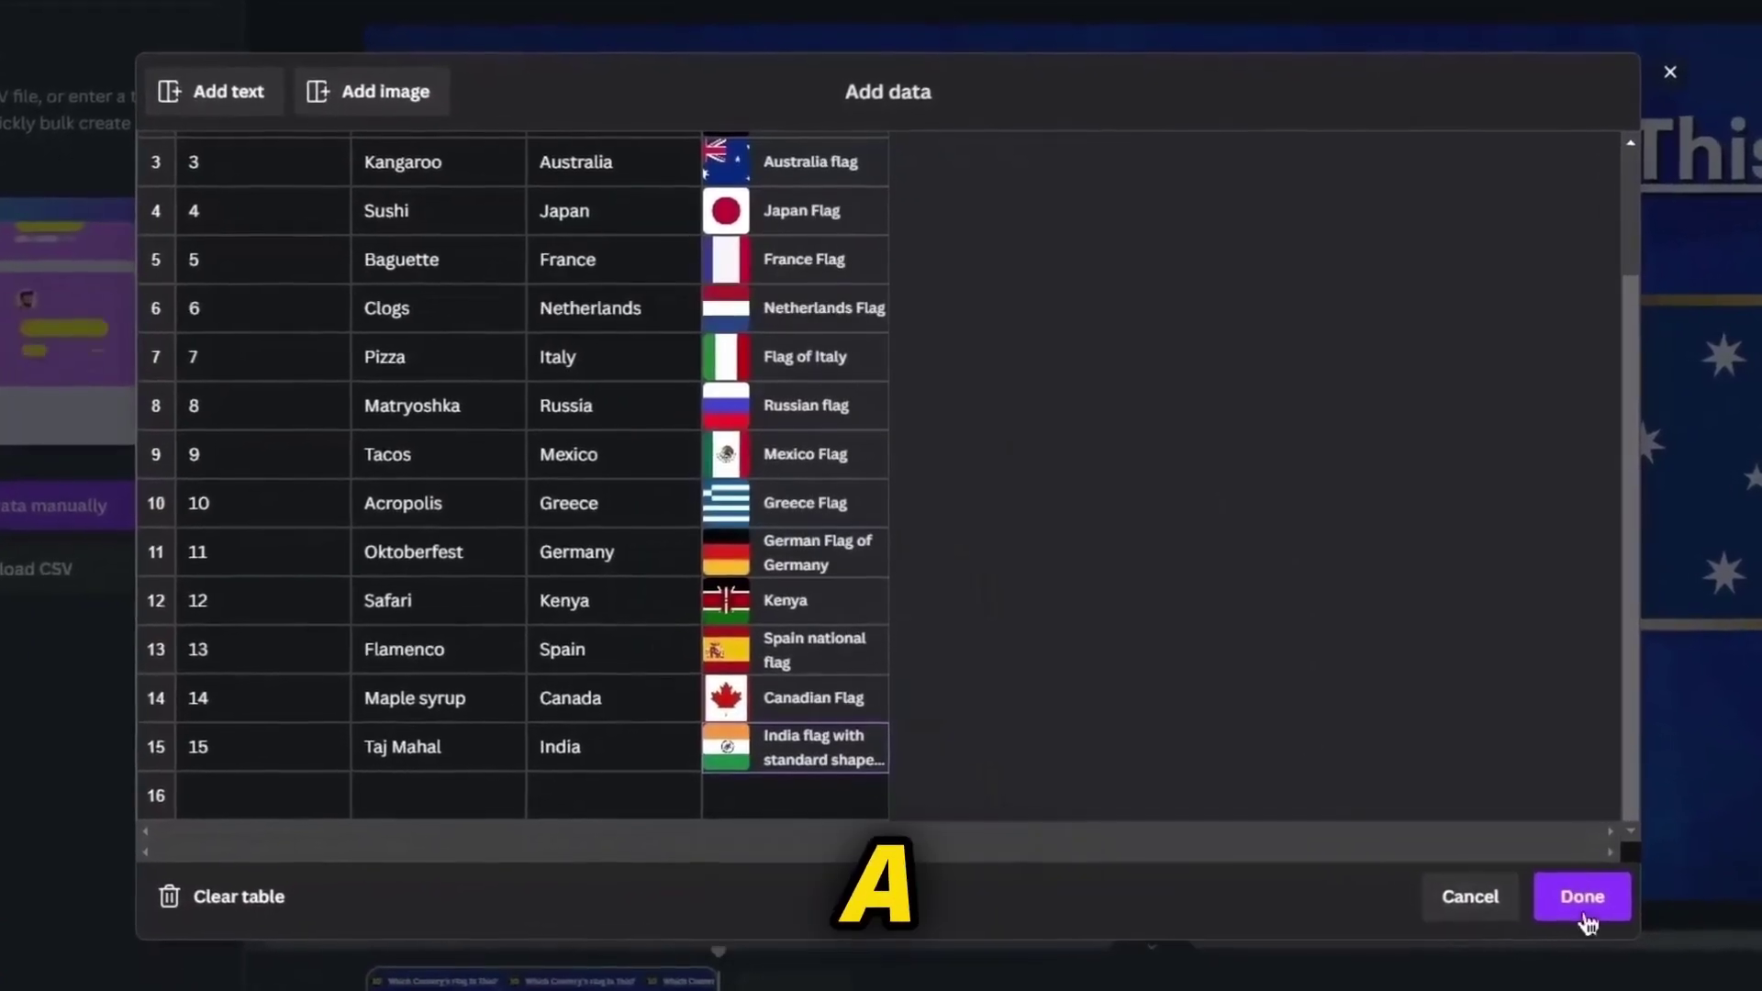
pyautogui.click(1601, 911)
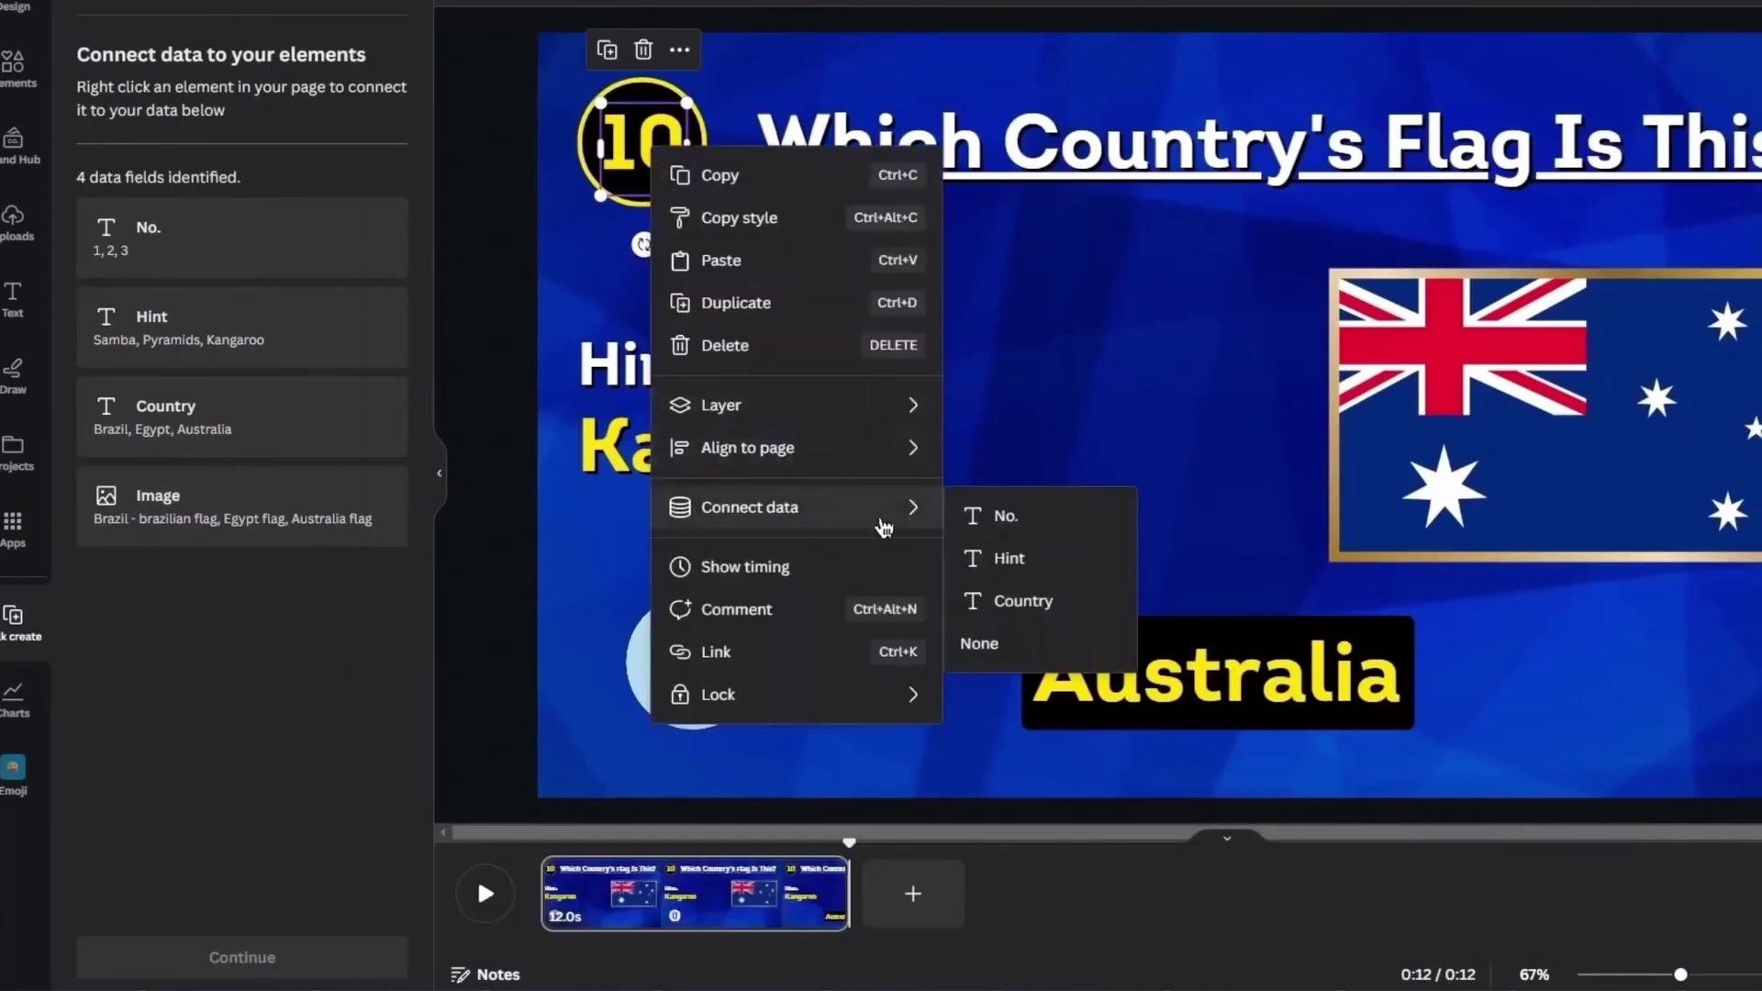
pyautogui.click(1003, 516)
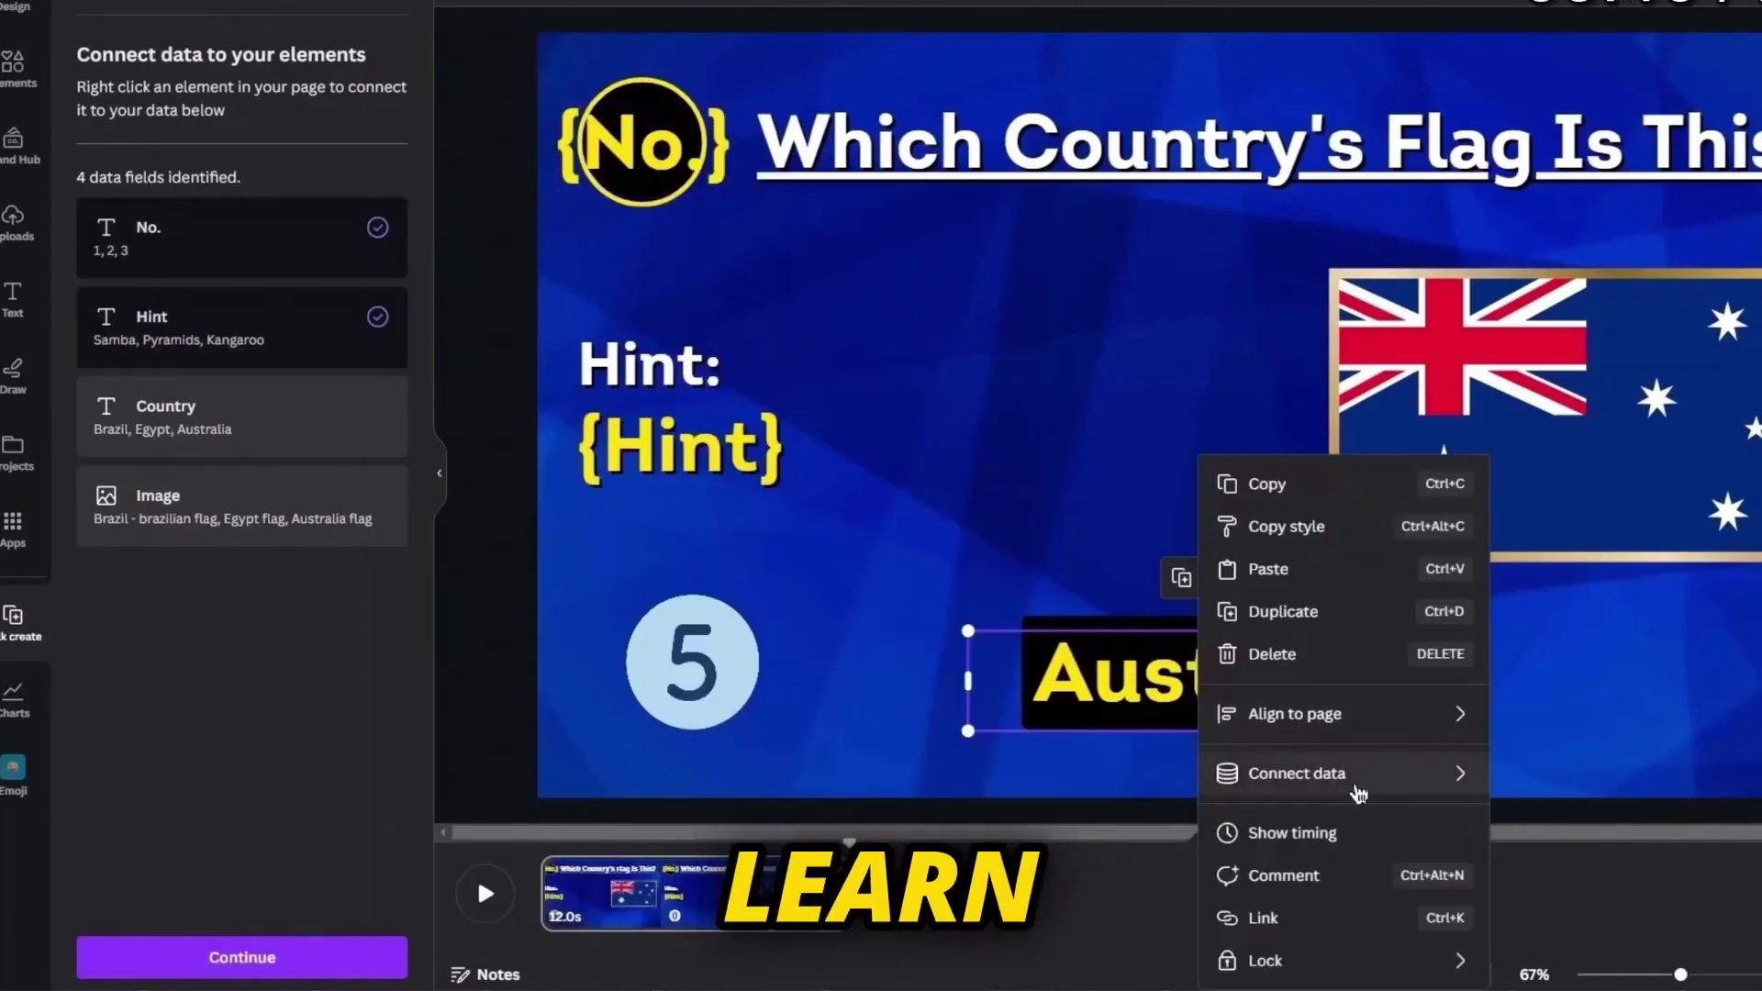